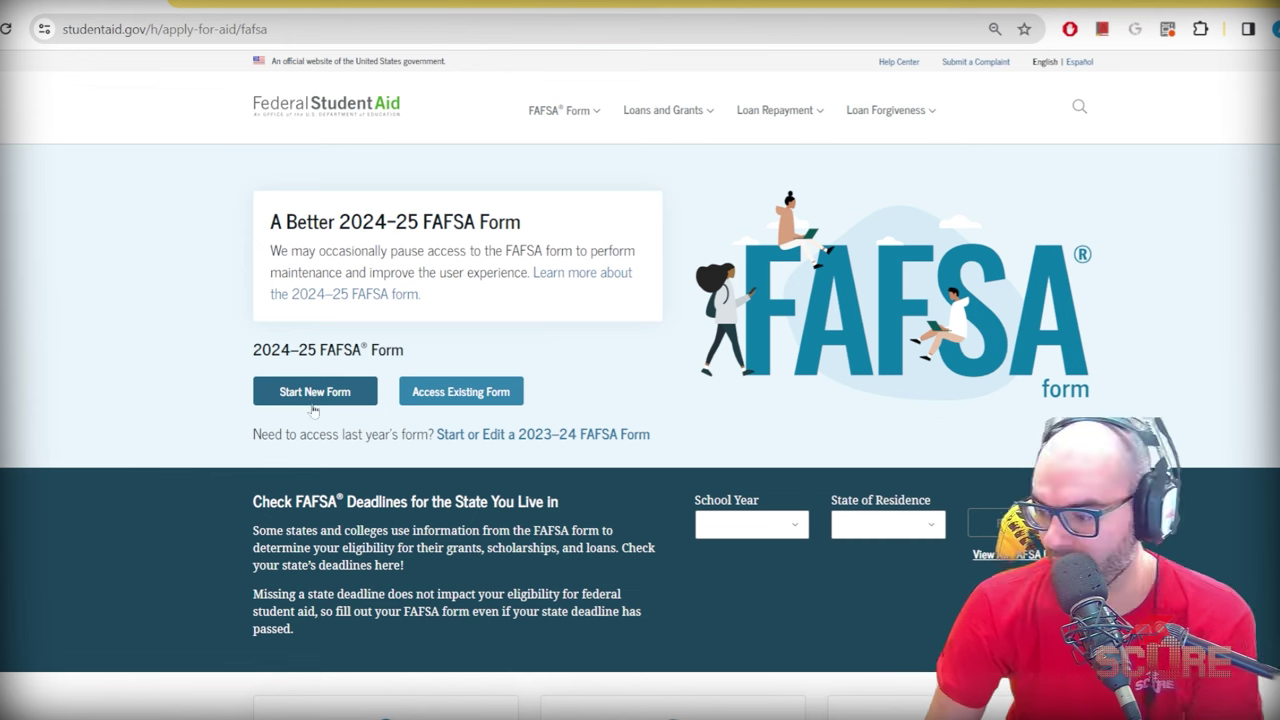
# Start a new 2024–25 FAFSA form and begin creating a StudentAid.gov account
pyautogui.click(313, 402)
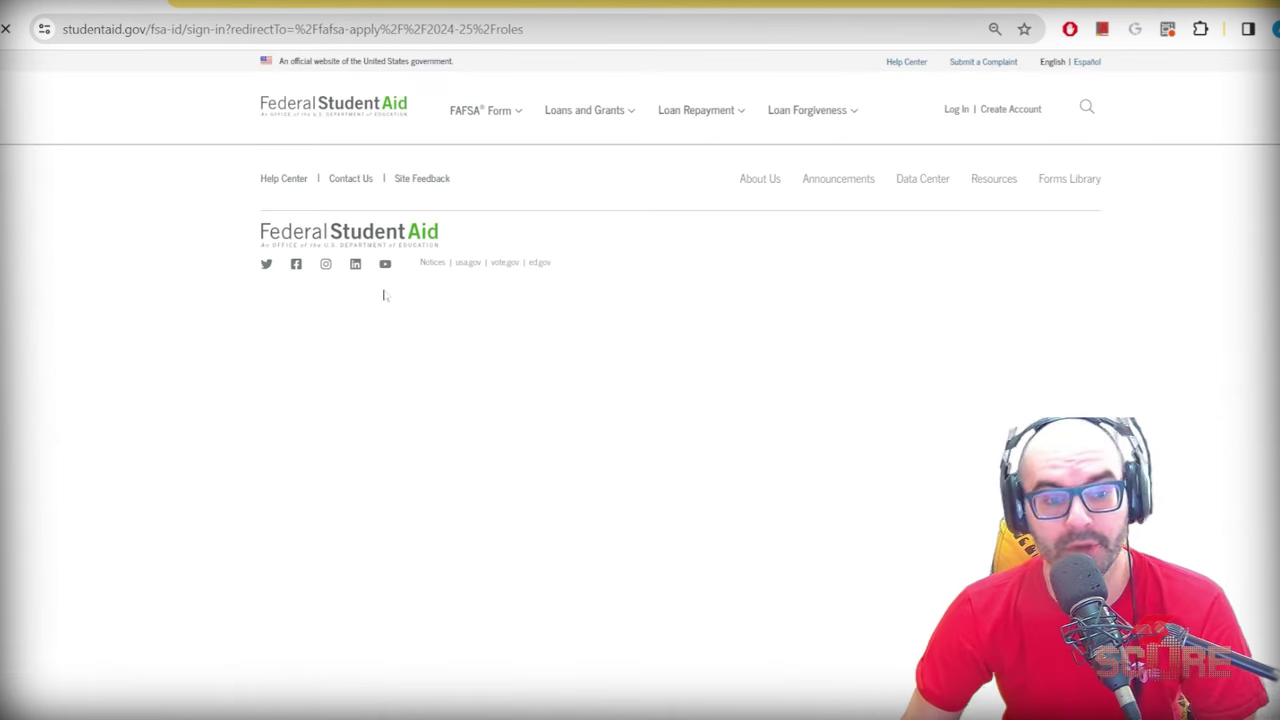
pyautogui.click(686, 472)
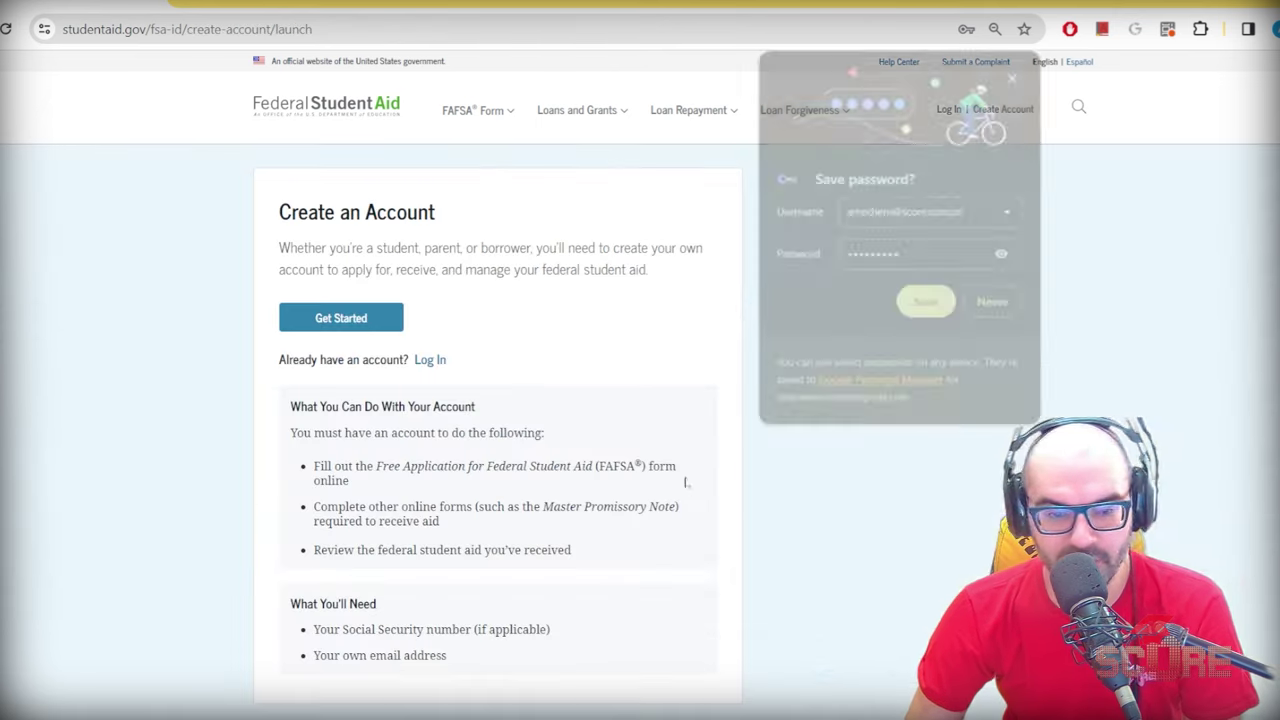
pyautogui.click(341, 317)
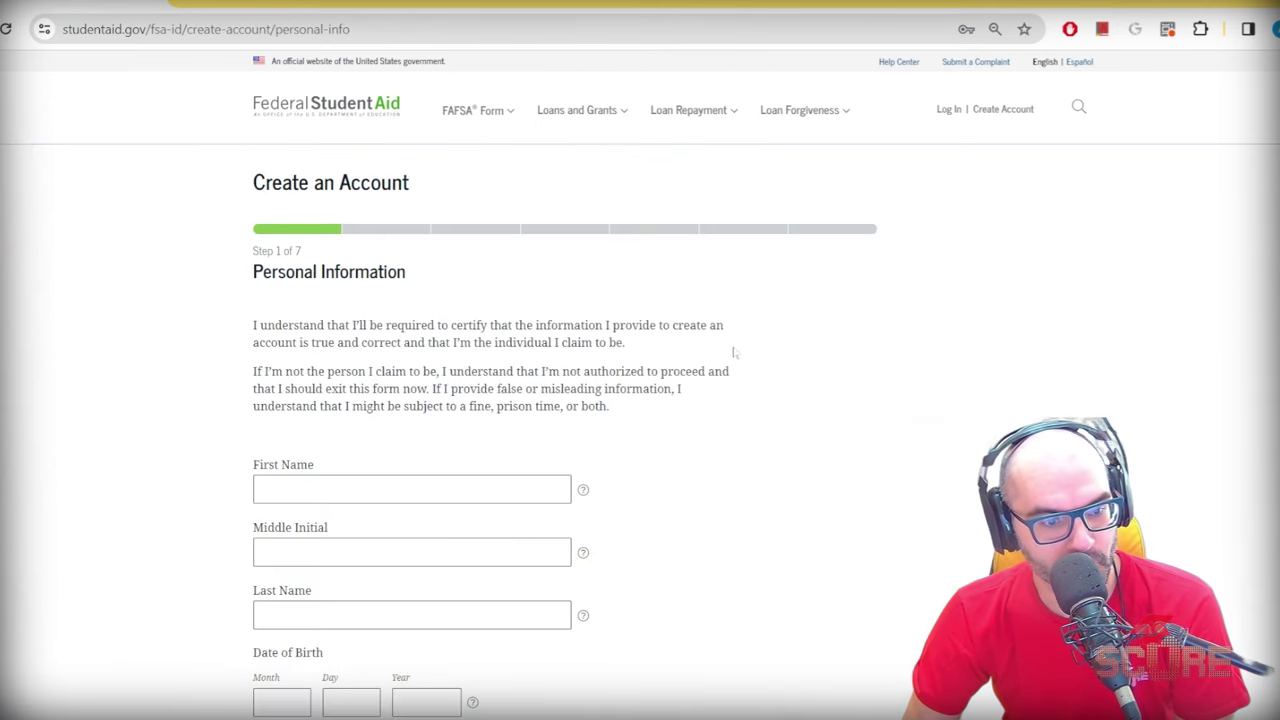
pyautogui.scroll(-2, 677, 363)
# Enter the applicant's first name, middle initial, last name, date of birth and Social Security number
pyautogui.click(266, 308)
pyautogui.click(405, 360)
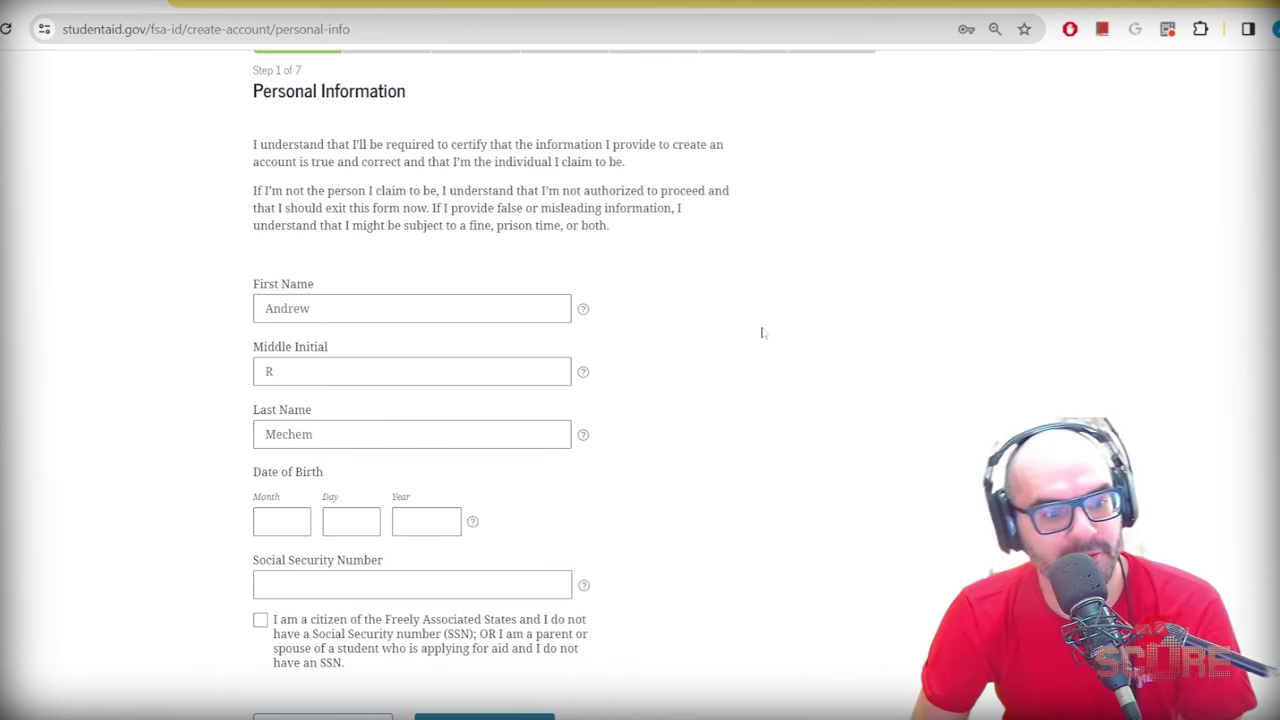
pyautogui.scroll(-1, 683, 286)
pyautogui.click(297, 425)
pyautogui.write('1')
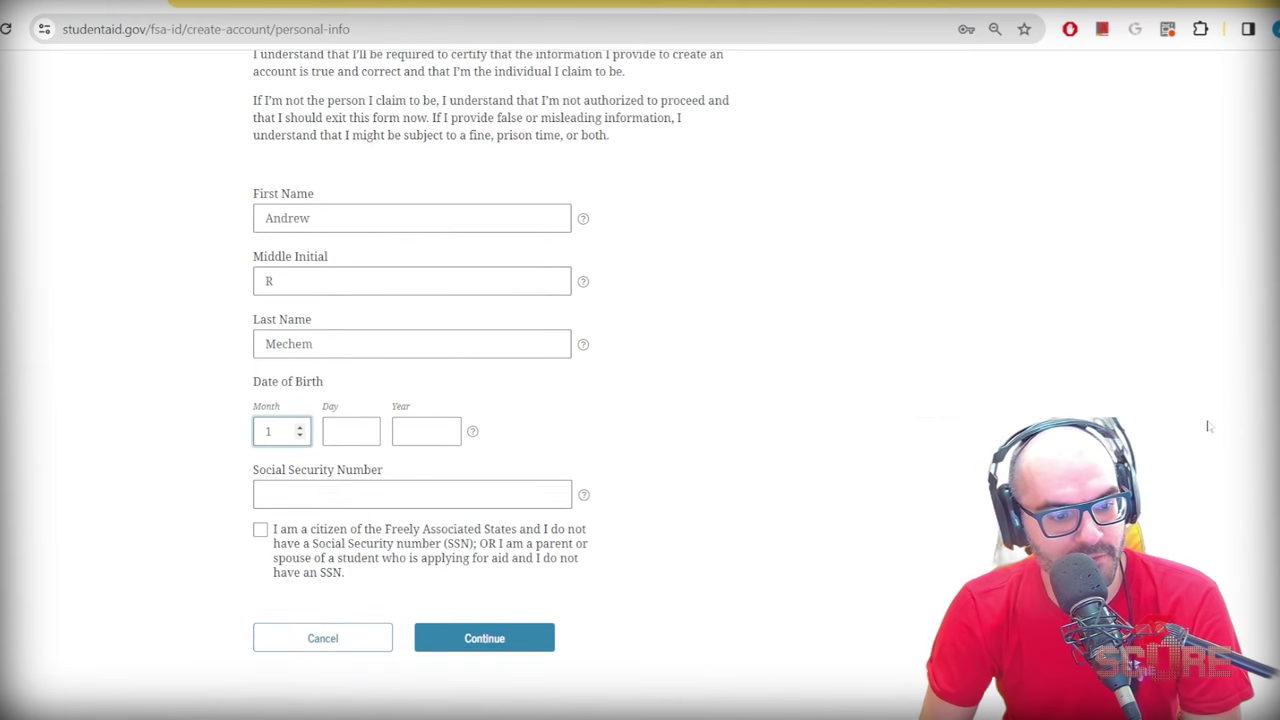
pyautogui.write('1231')
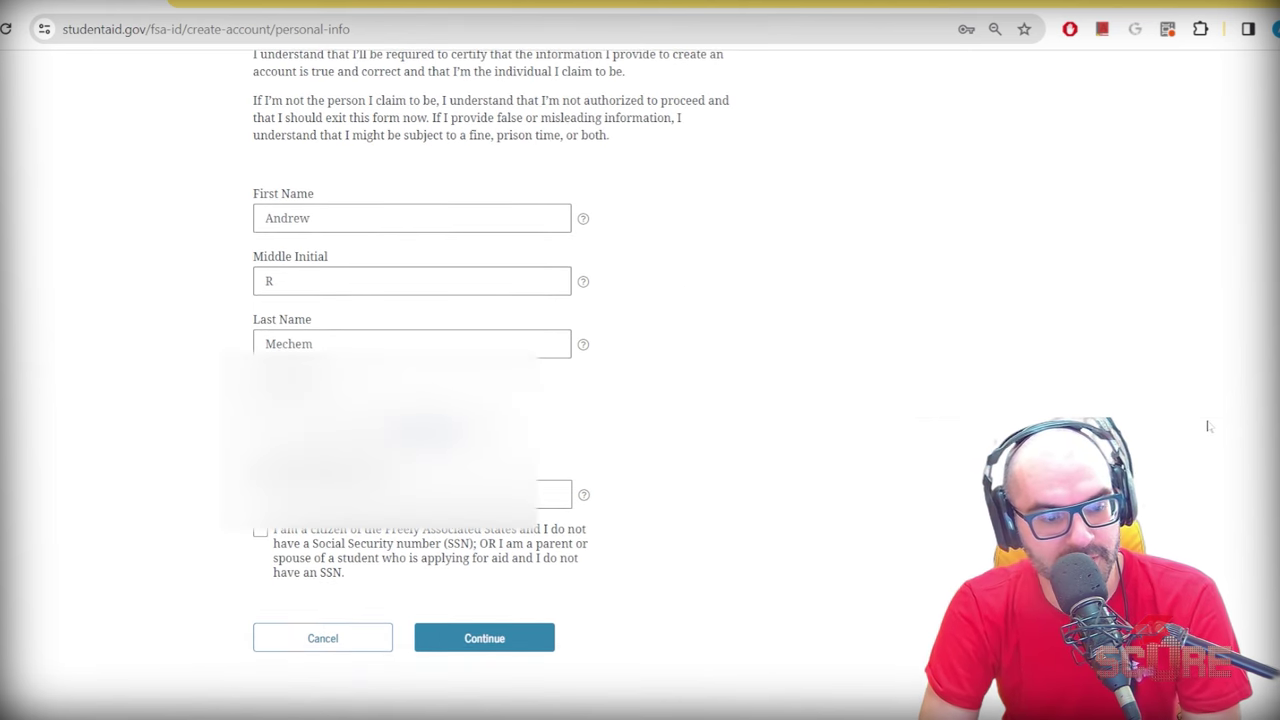
pyautogui.press('Tab')
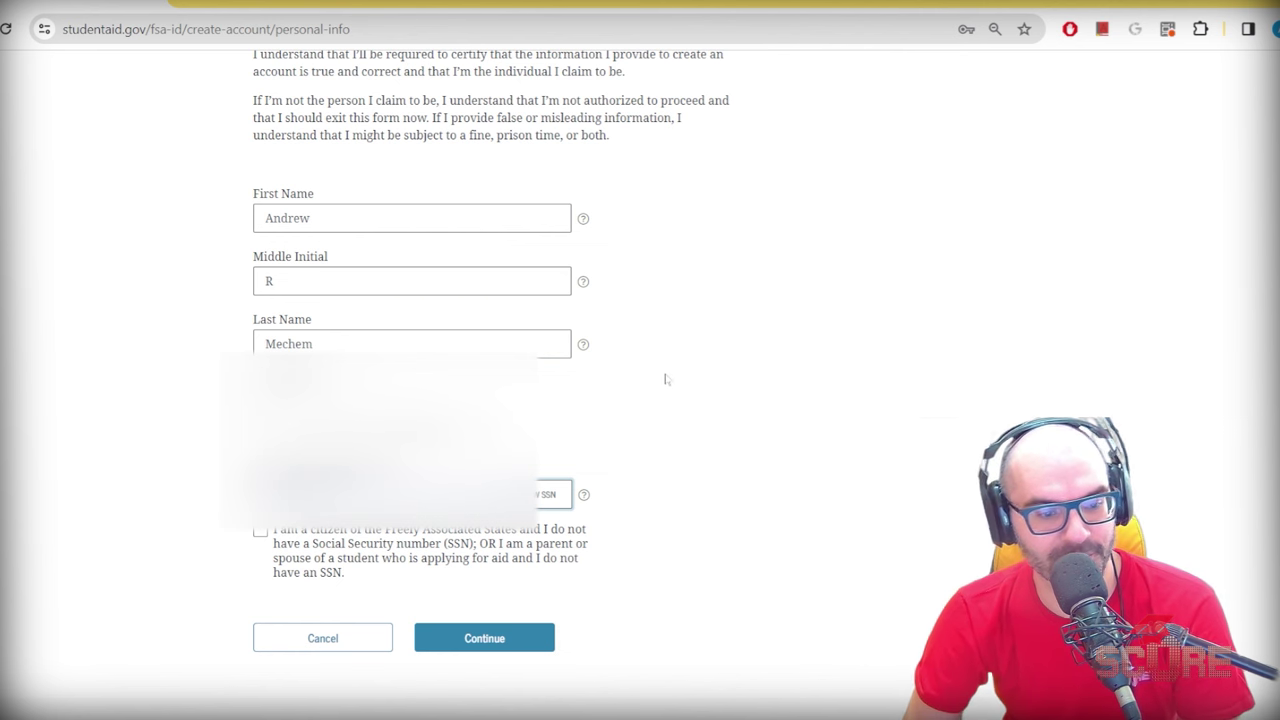
pyautogui.scroll(-1, 432, 452)
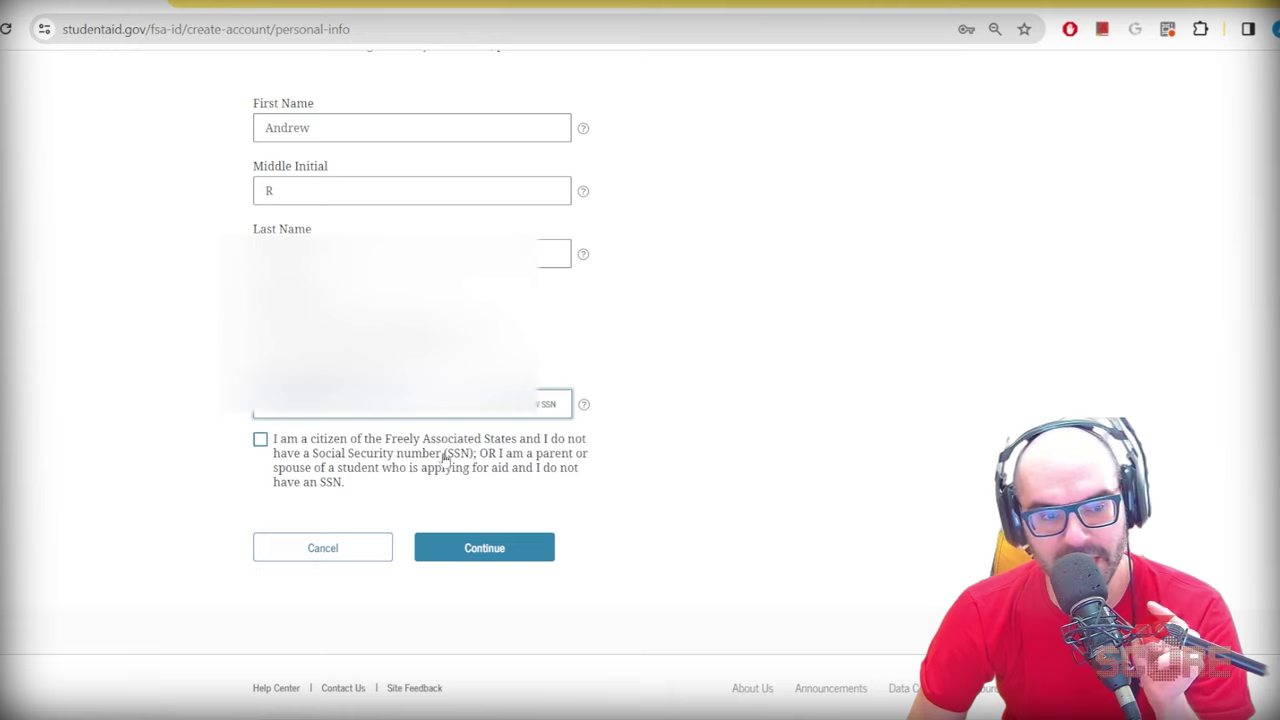
pyautogui.scroll(4, 634, 480)
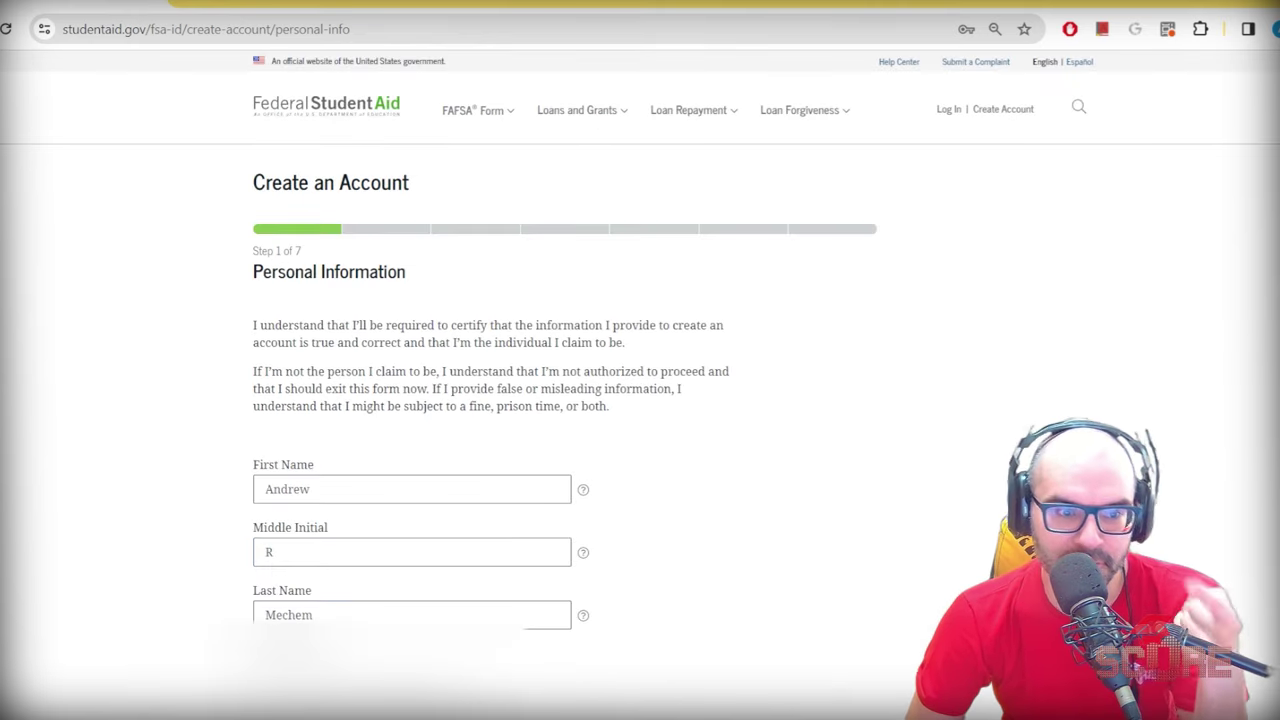
pyautogui.scroll(-5, 648, 355)
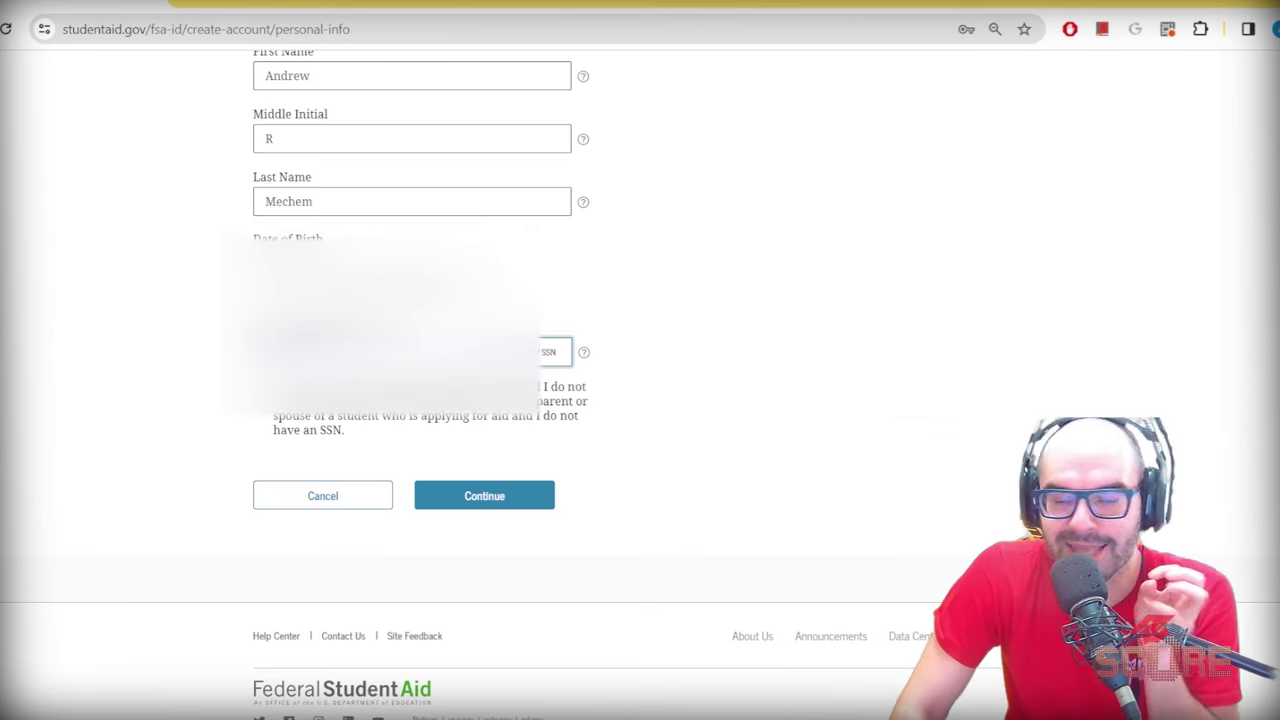
# Submit the personal details and enter a username, extending it until it is available
pyautogui.click(516, 508)
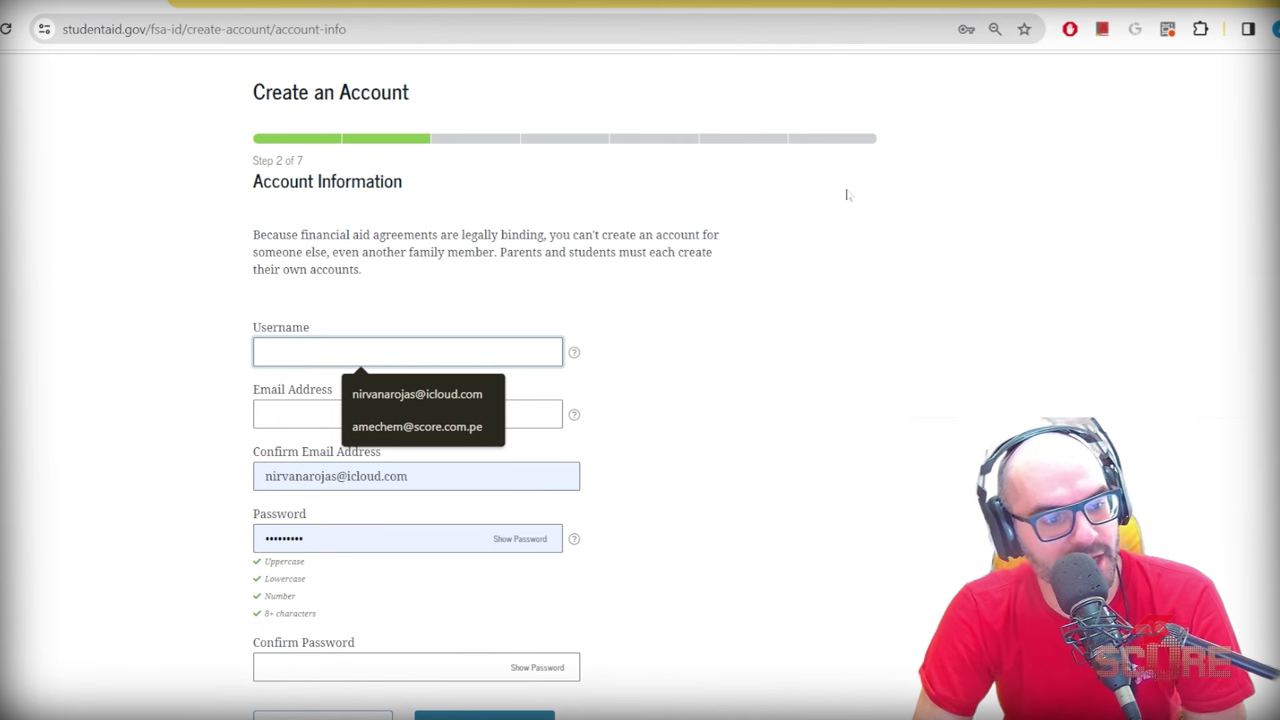
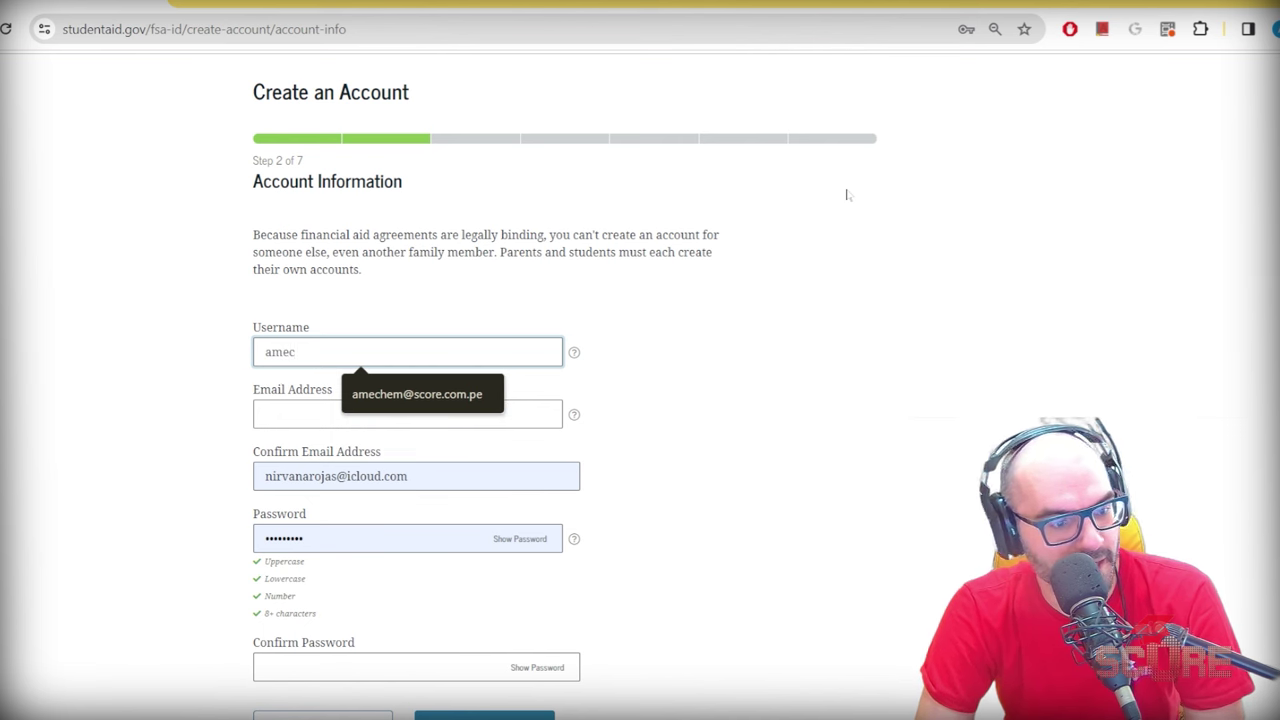
pyautogui.press('Tab')
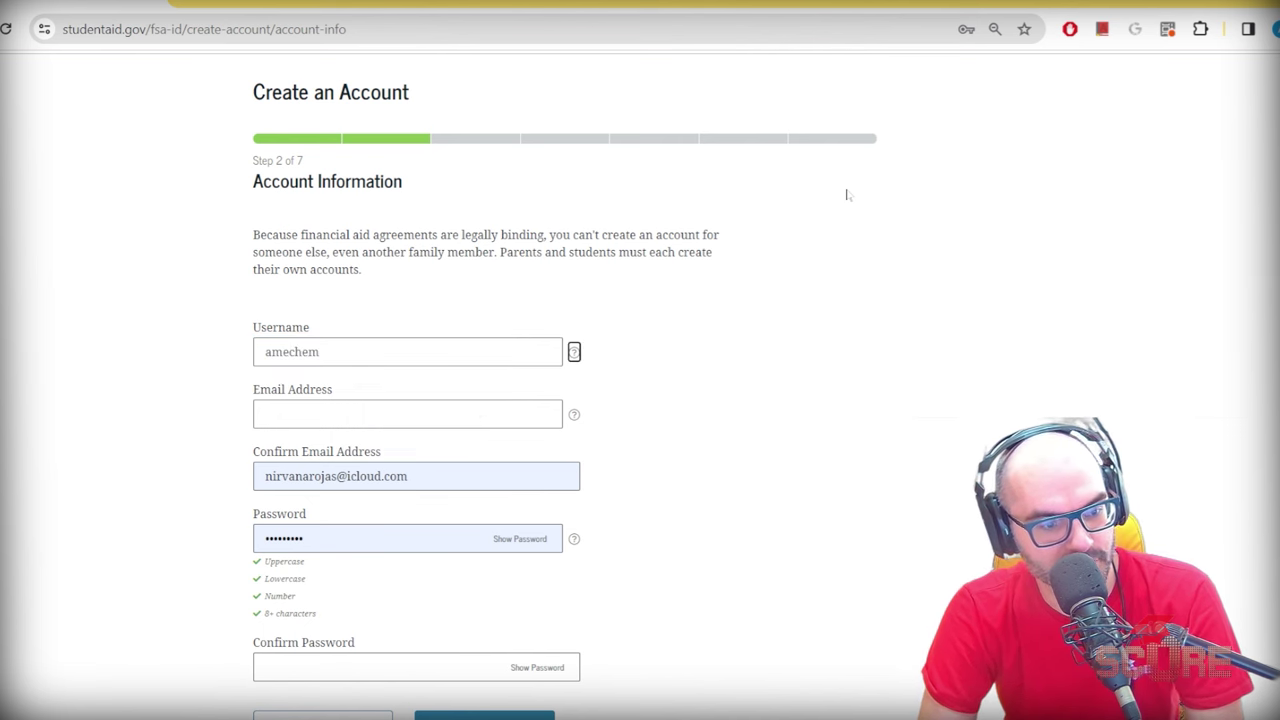
pyautogui.hotkey('shift', 'Tab')
pyautogui.press('End')
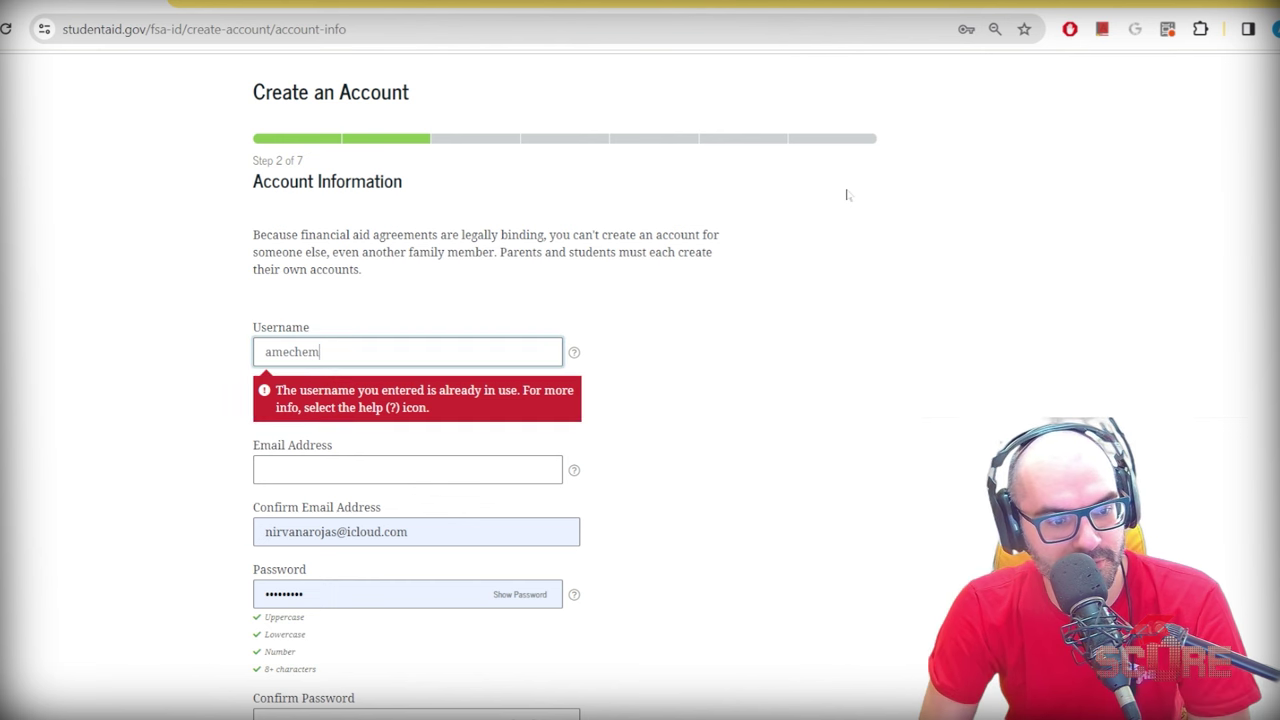
# Fill in the saved e-mail address and matching passwords, then submit the account details
pyautogui.press('Tab')
pyautogui.press('Tab')
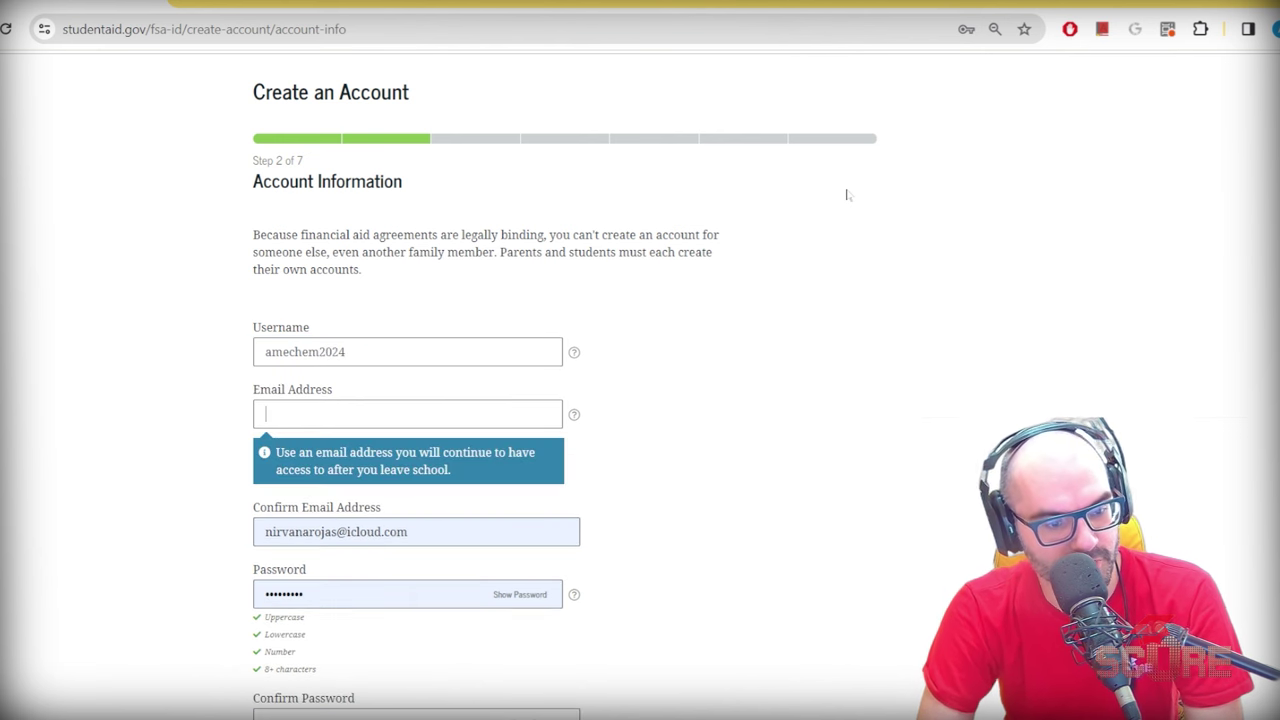
pyautogui.press('Down')
pyautogui.press('Return')
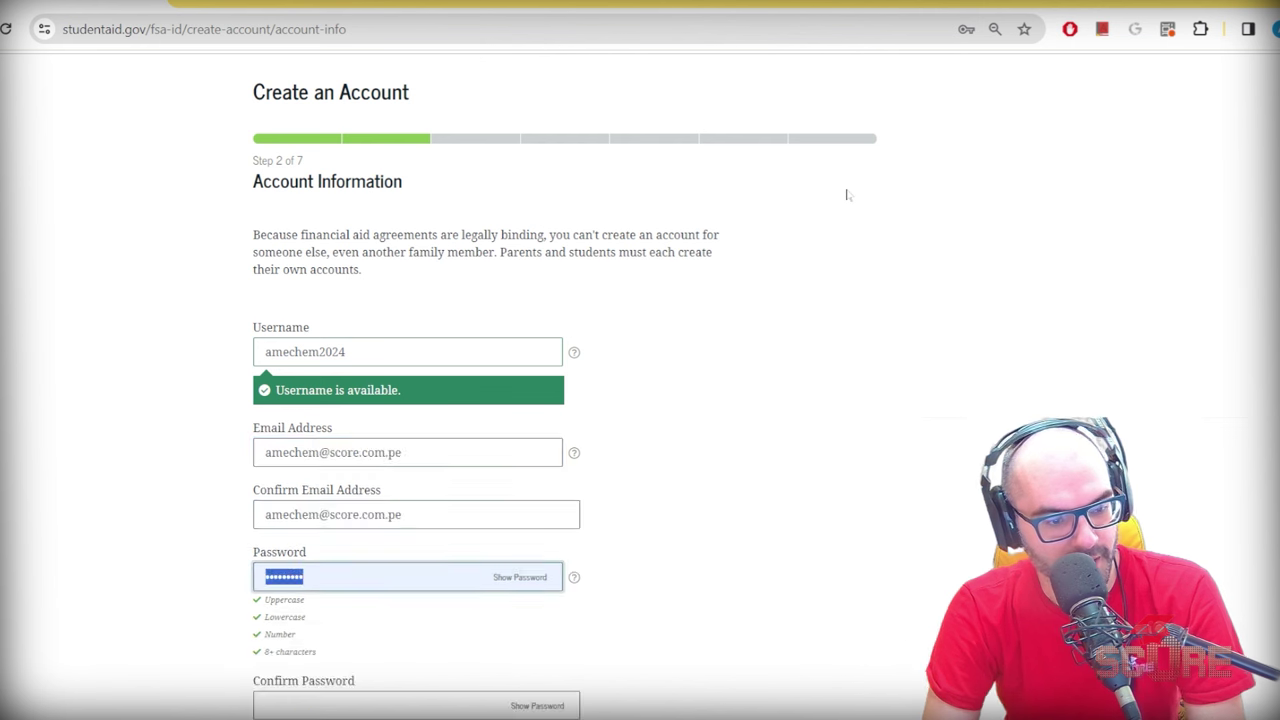
pyautogui.press('Tab')
pyautogui.hotkey('ctrl', 'v')
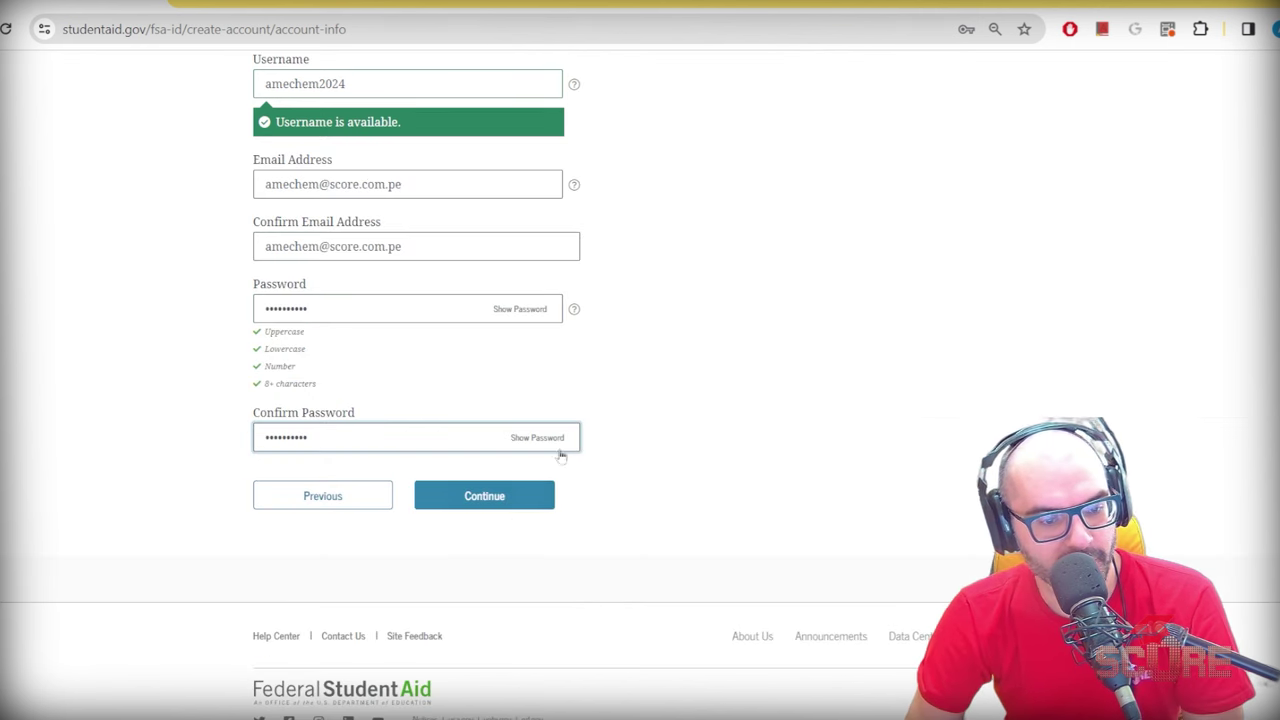
pyautogui.press('Return')
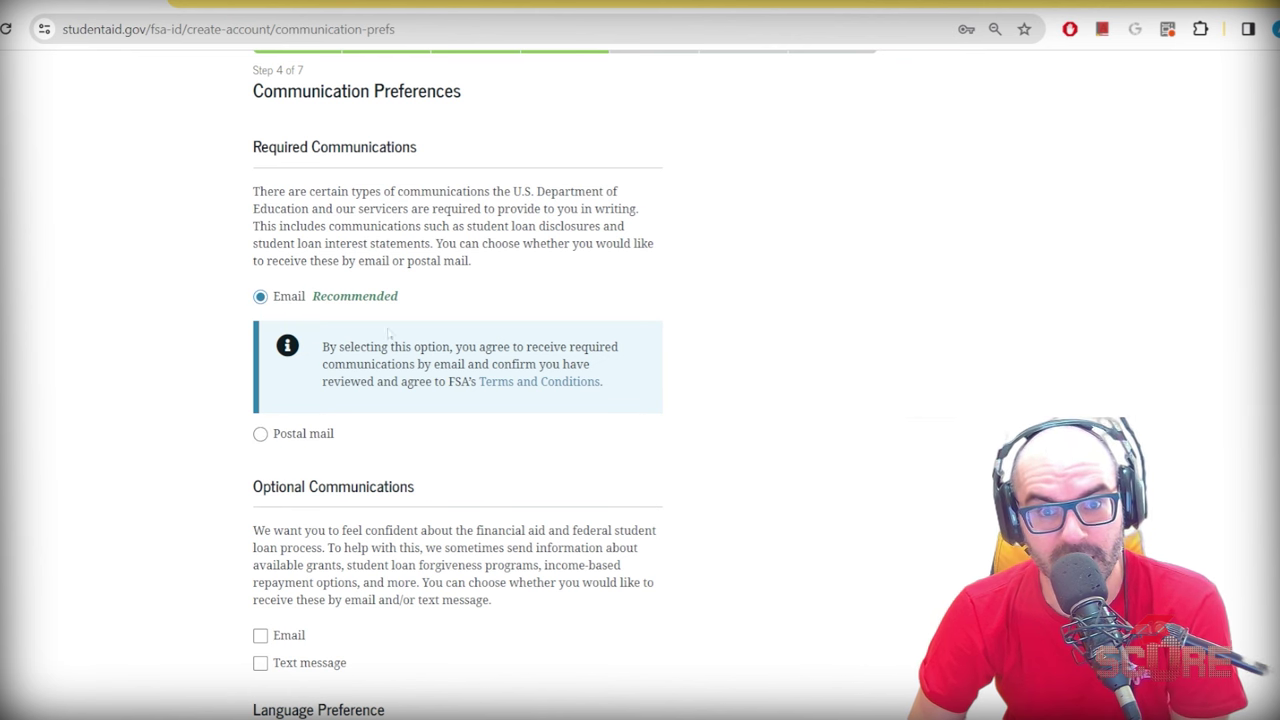
# Keep Email and English as the communication preferences and continue
pyautogui.scroll(-1, 700, 362)
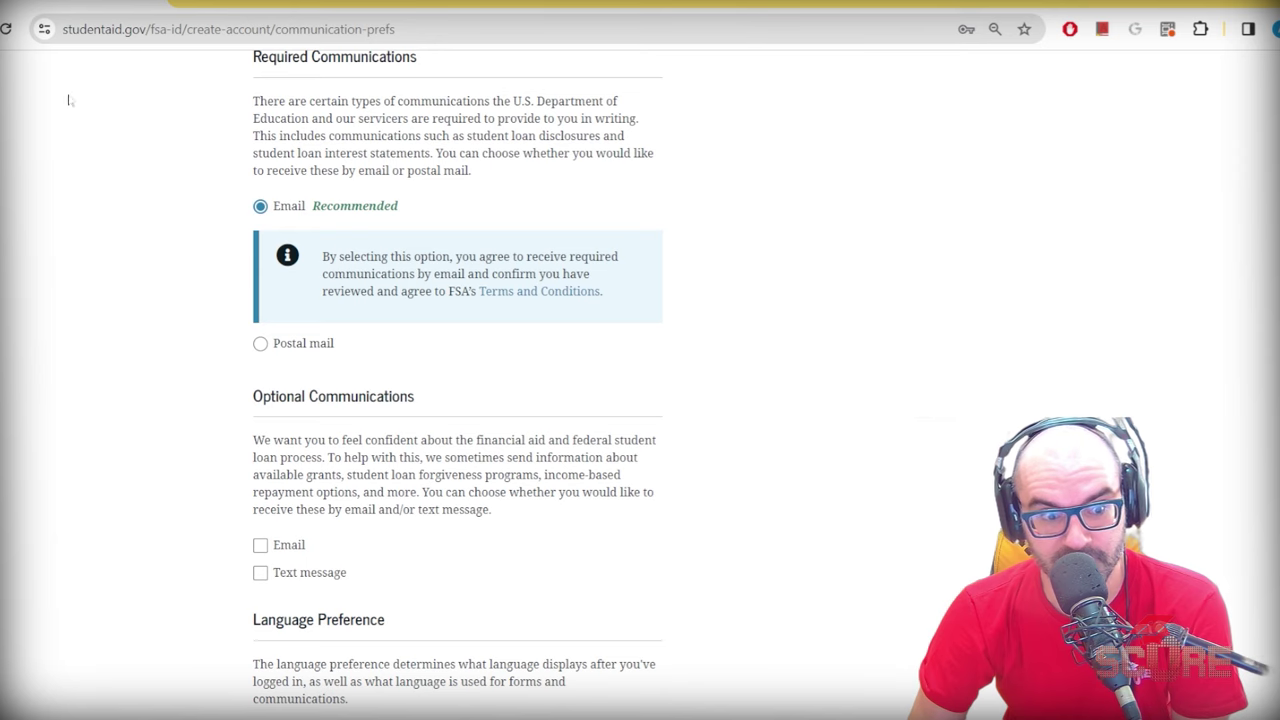
pyautogui.scroll(-3, 763, 345)
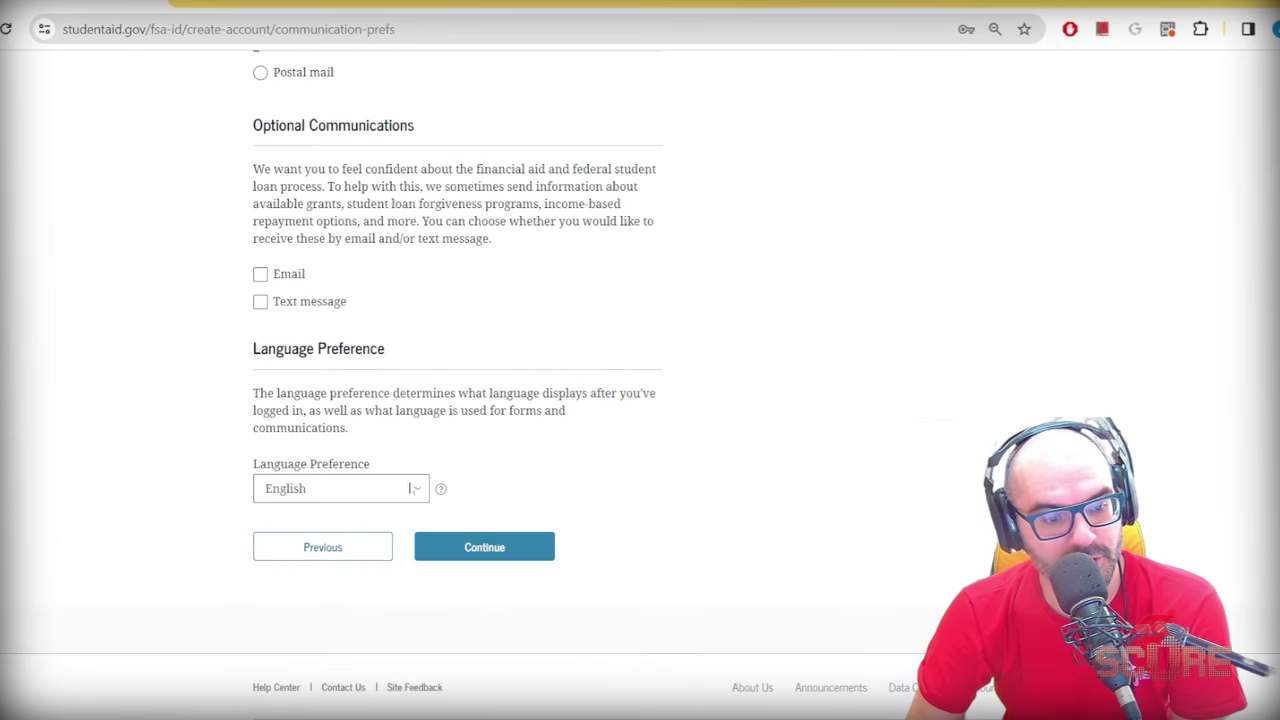
pyautogui.click(500, 540)
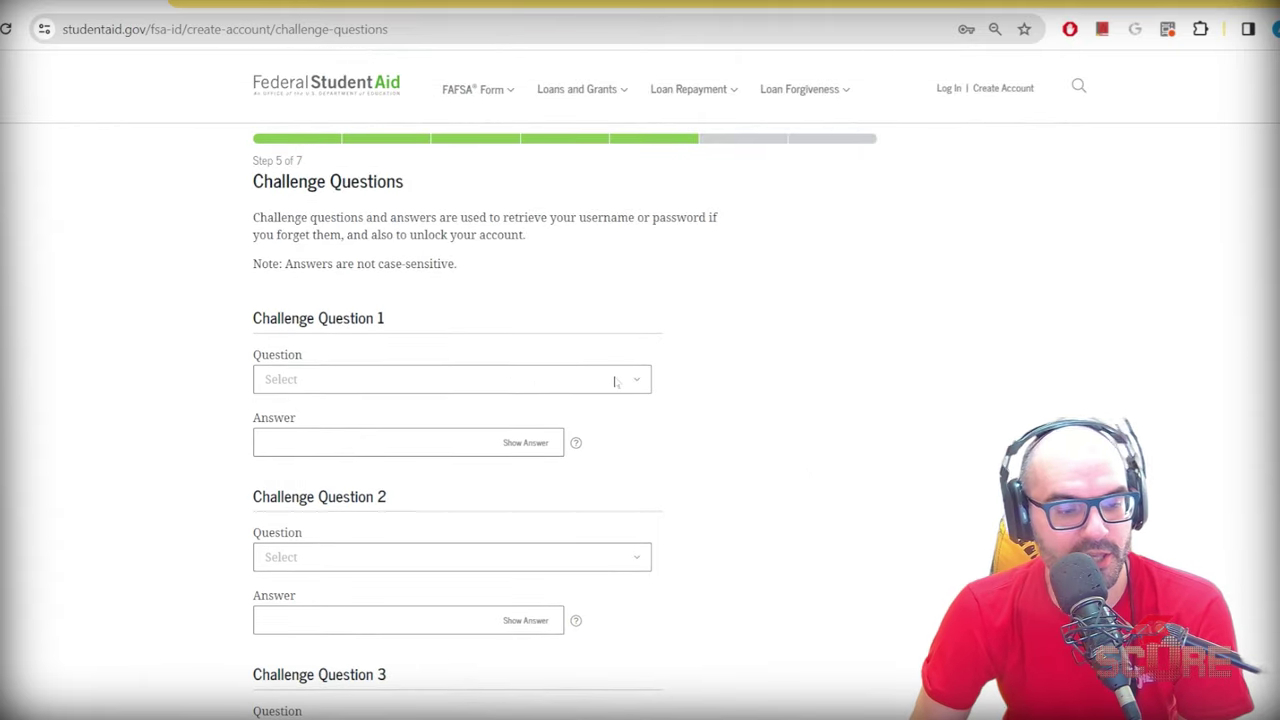
# Choose four challenge questions, including the first-person-you-kissed question, answer them, and submit
pyautogui.click(615, 381)
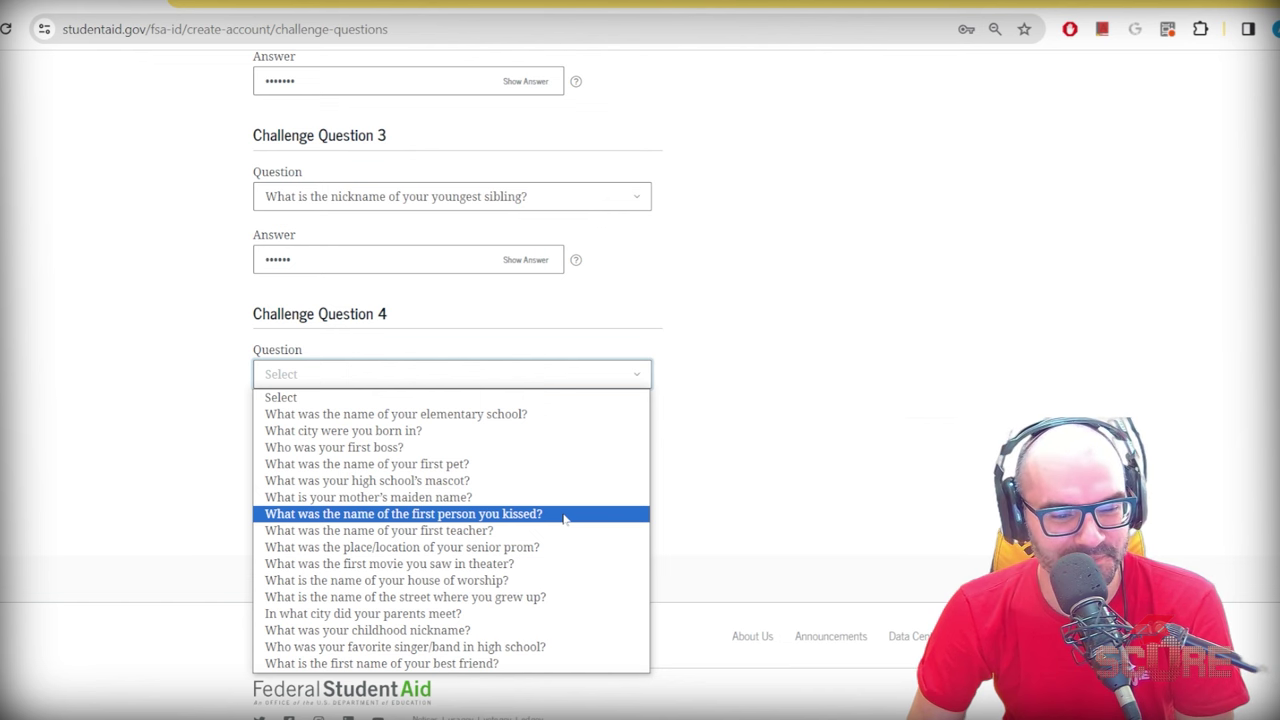
pyautogui.click(563, 514)
pyautogui.click(469, 445)
pyautogui.click(652, 616)
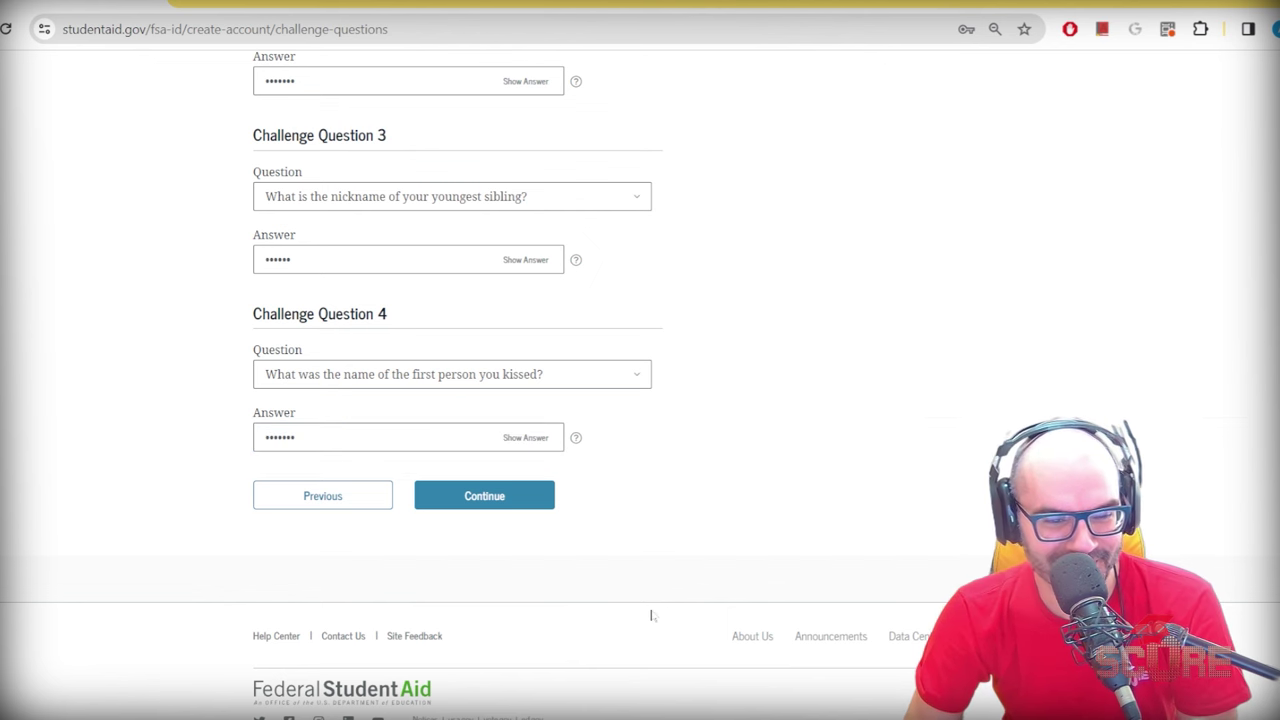
pyautogui.click(488, 498)
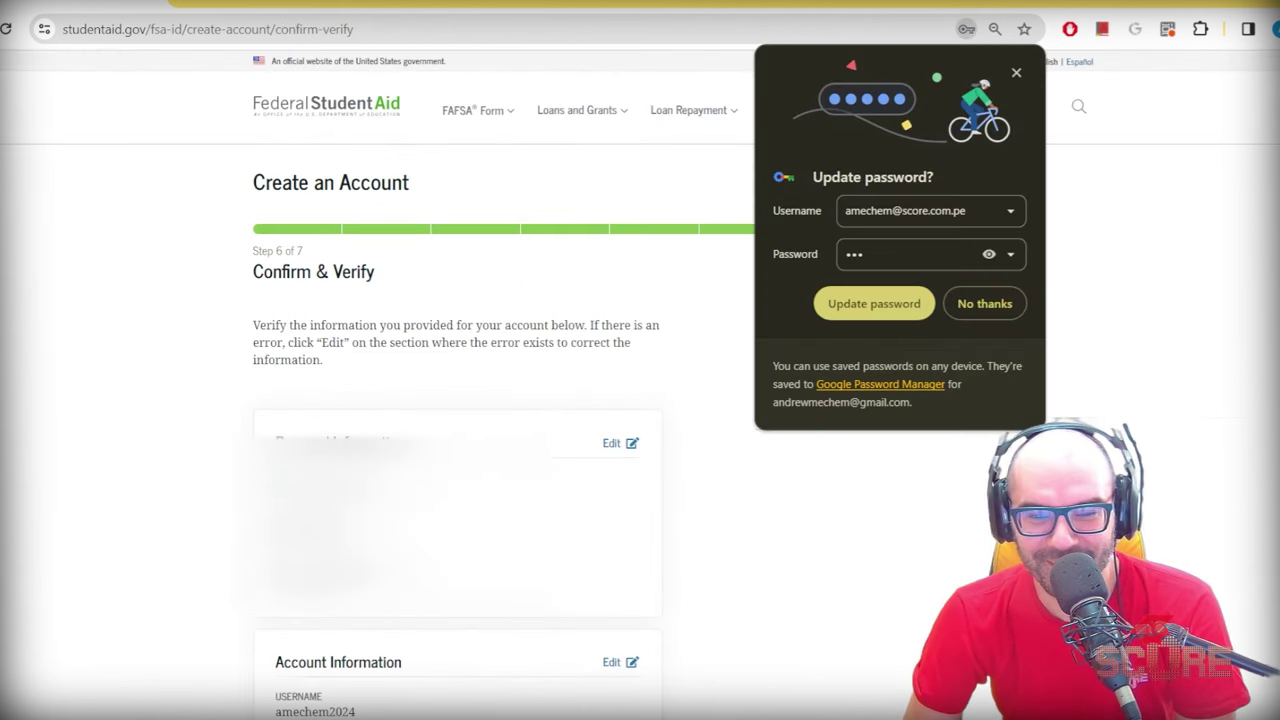
# Dismiss the browser's password-update offer and confirm the account details
pyautogui.click(1015, 75)
pyautogui.scroll(-5, 856, 363)
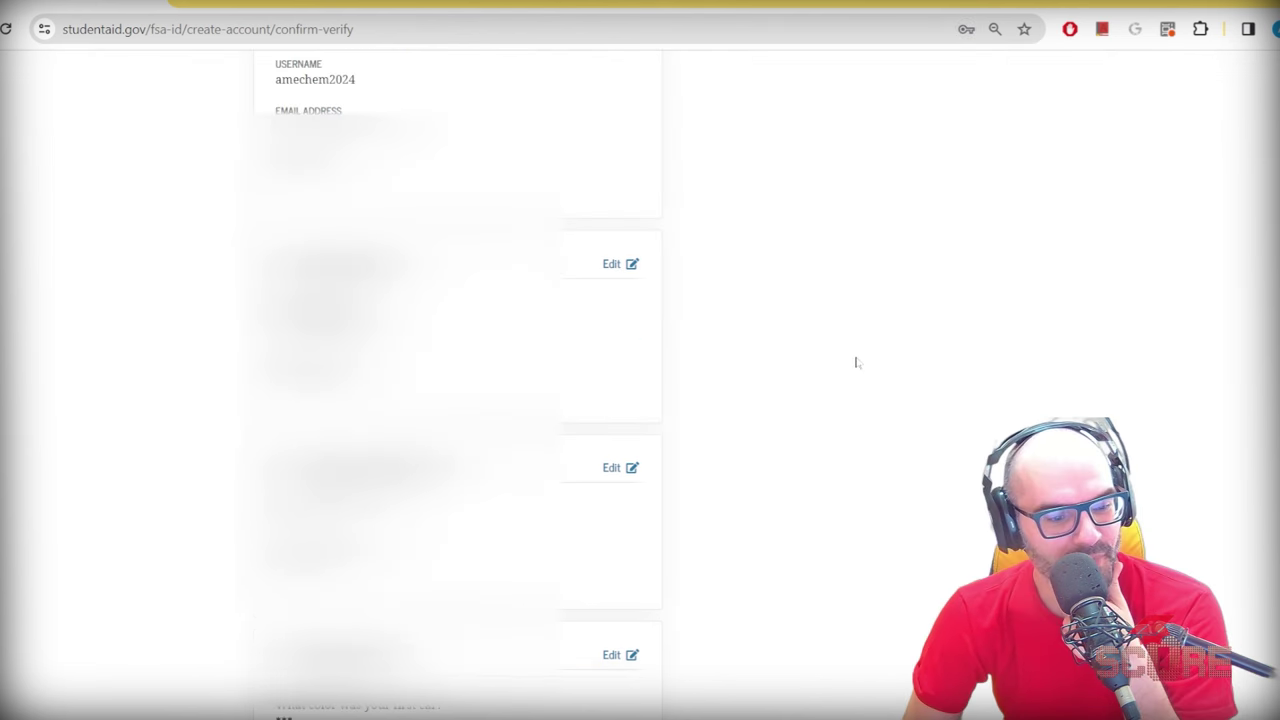
pyautogui.scroll(1, 694, 206)
pyautogui.scroll(-1, 794, 286)
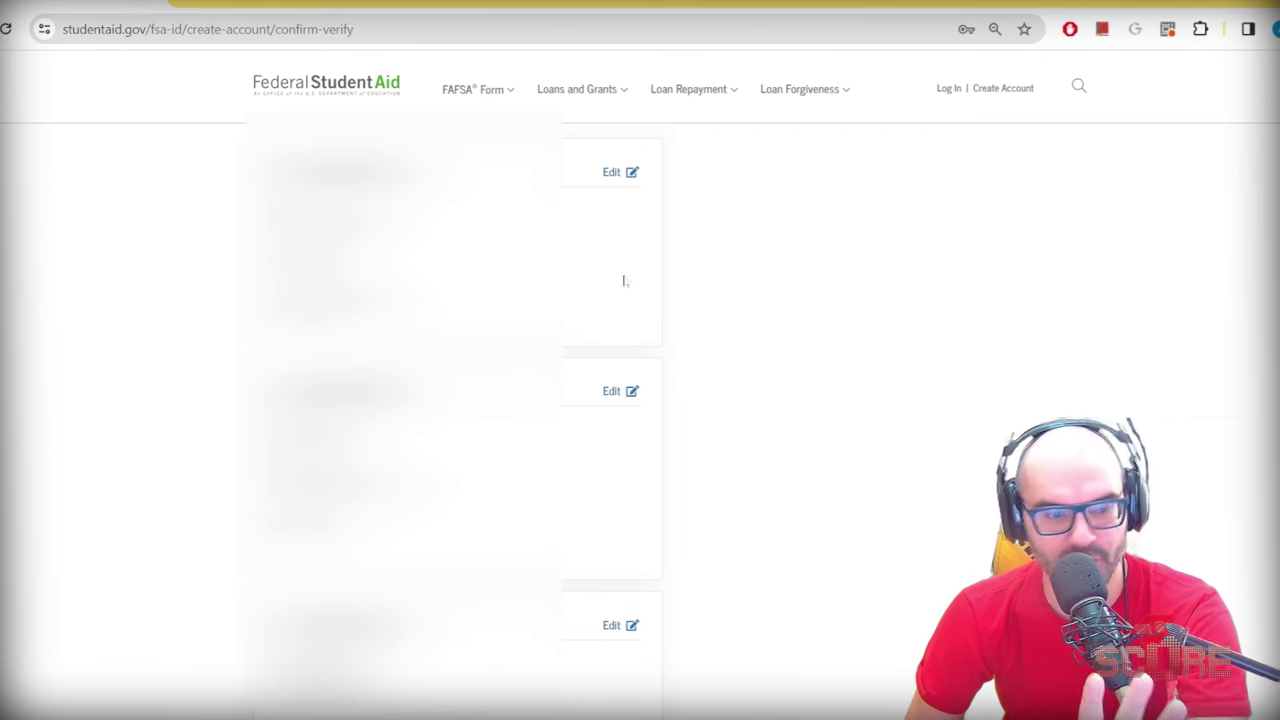
pyautogui.scroll(-5, 723, 294)
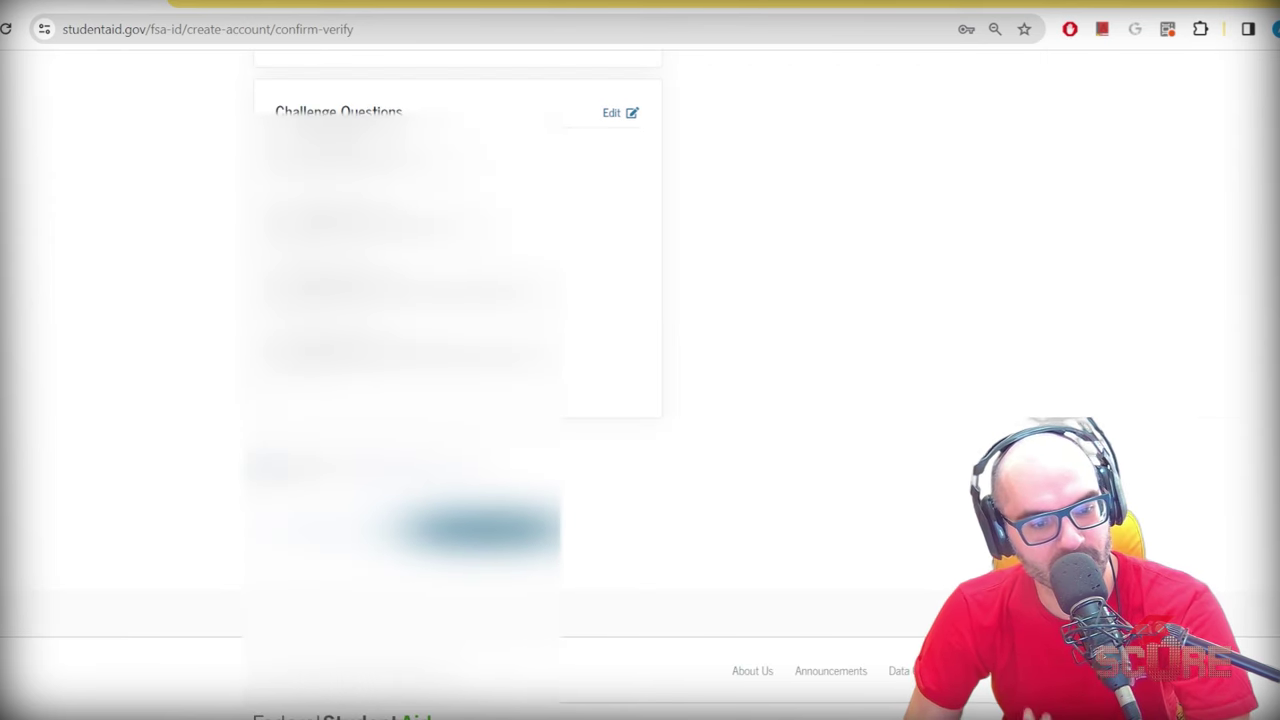
pyautogui.click(500, 527)
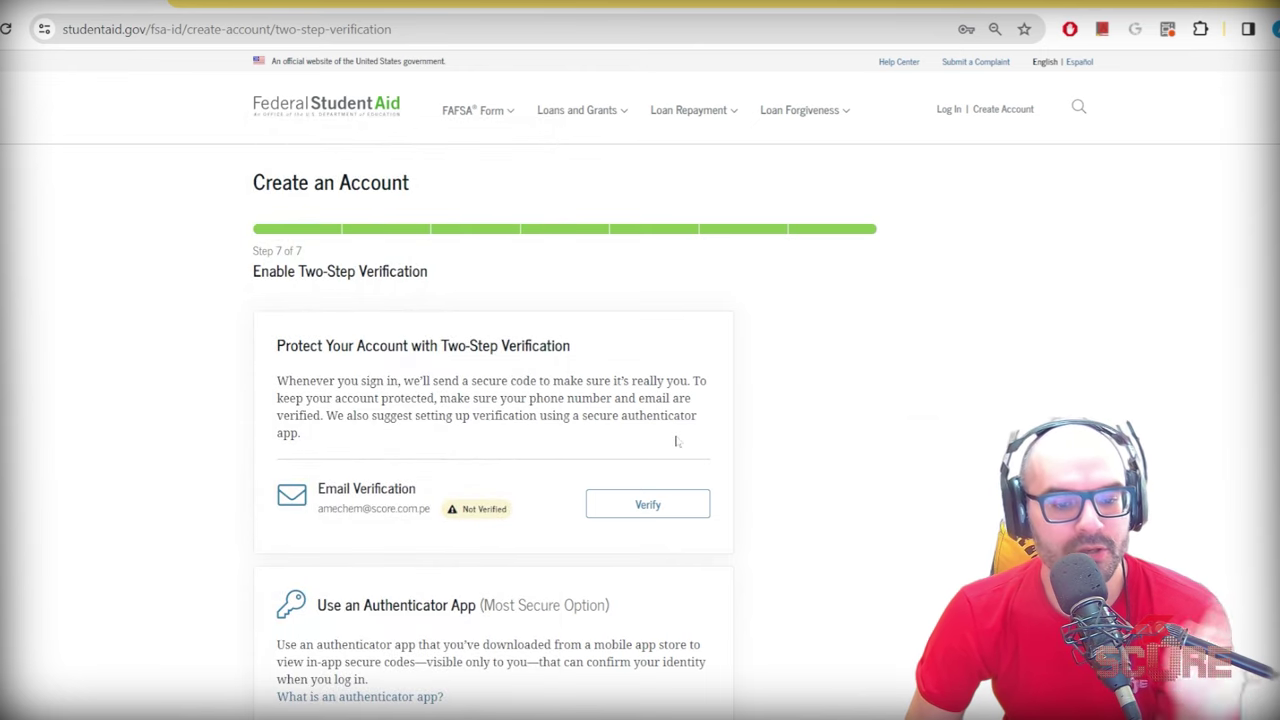
# Verify the e-mail address with the secure code sent to it
pyautogui.scroll(-1, 660, 430)
pyautogui.click(647, 414)
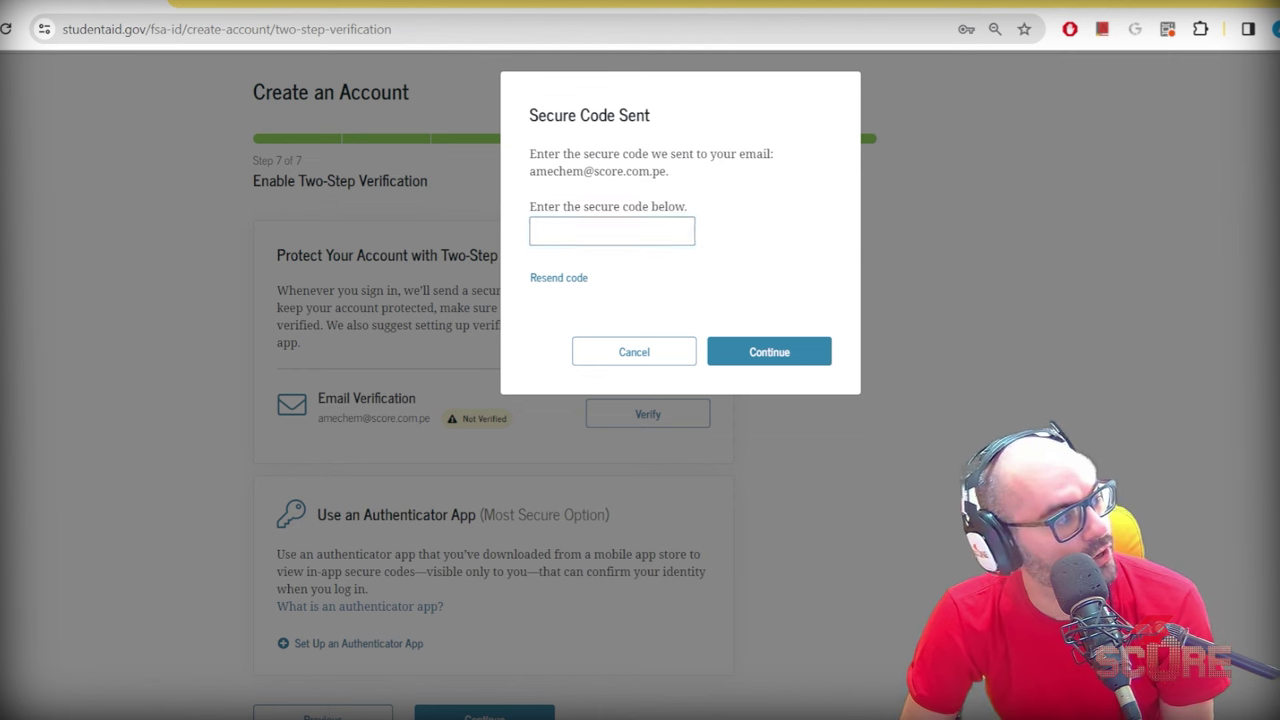
pyautogui.click(773, 362)
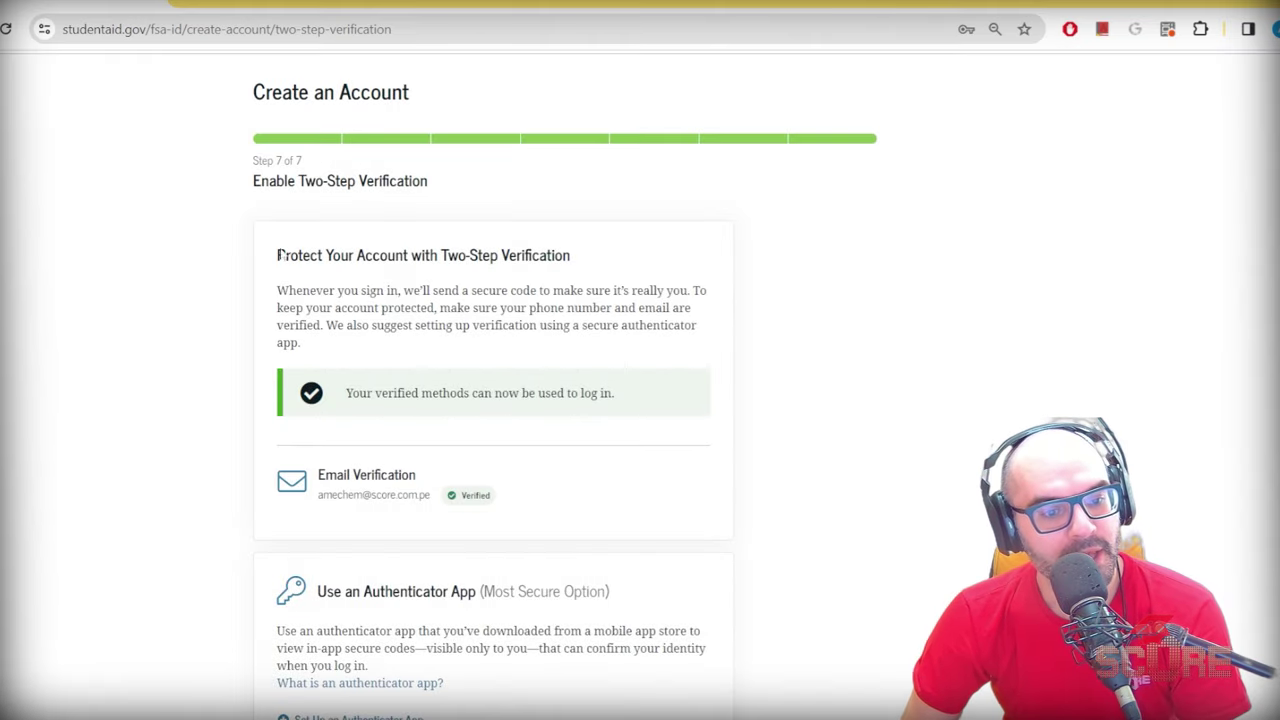
# Continue past the backup code page and return to the Log In page
pyautogui.scroll(-3, 896, 363)
pyautogui.click(515, 508)
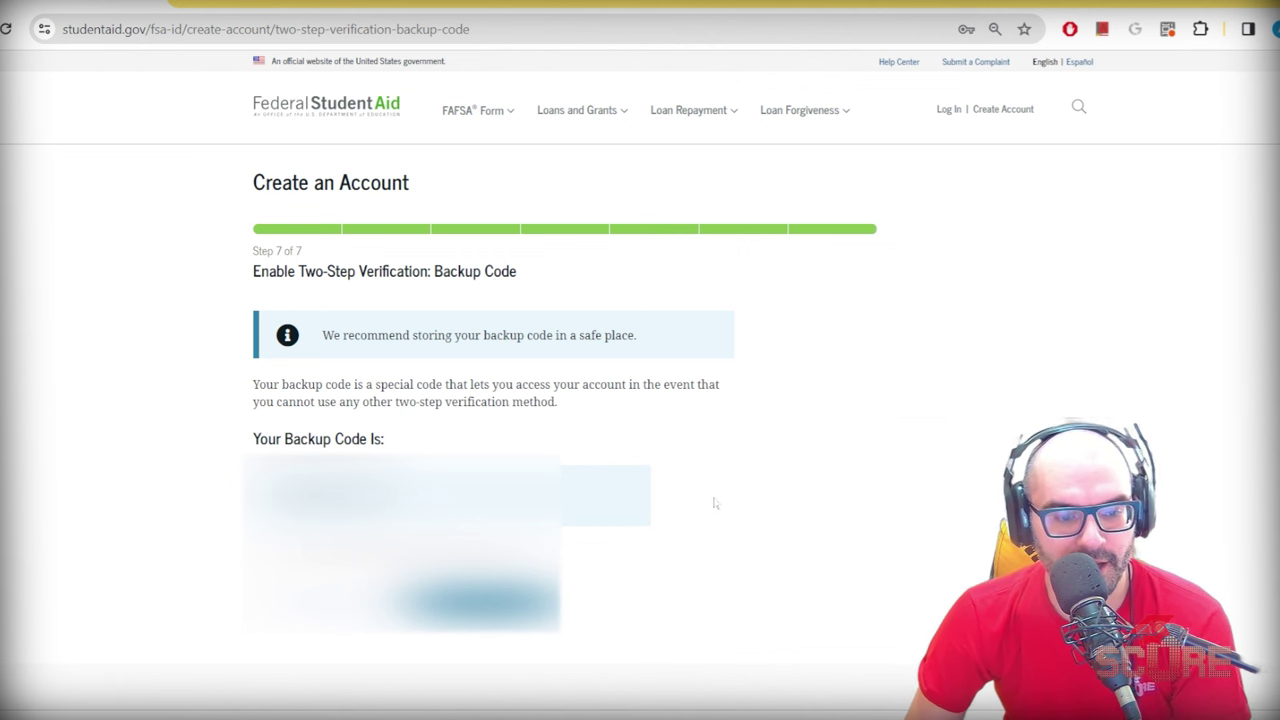
pyautogui.scroll(-1, 745, 530)
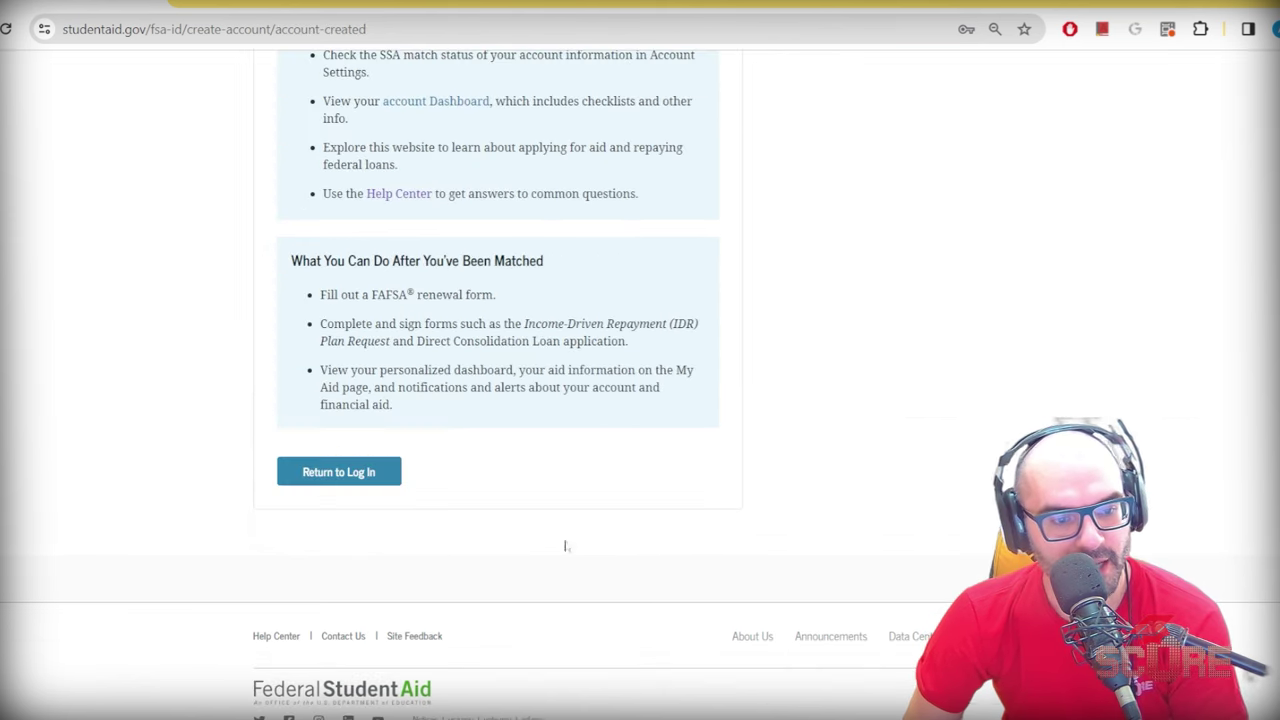
pyautogui.click(341, 474)
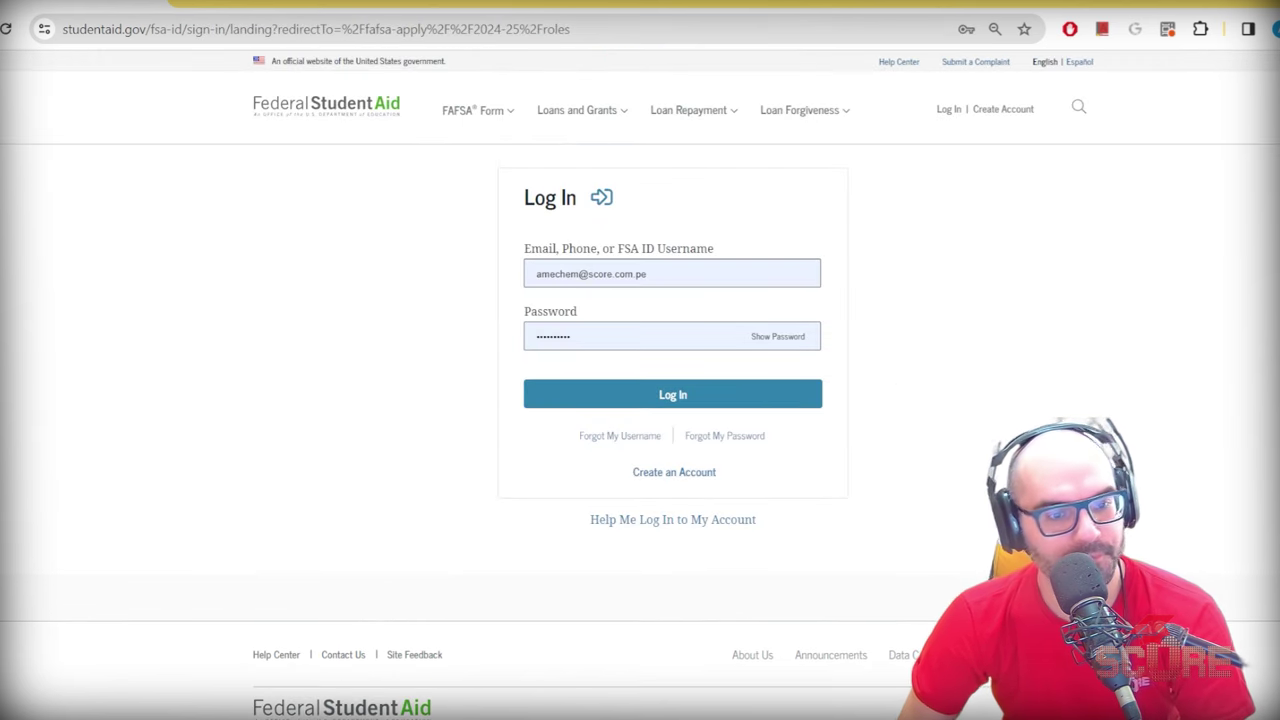
# Log in to StudentAid.gov with the saved credentials
pyautogui.click(640, 273)
pyautogui.click(714, 320)
pyautogui.click(687, 396)
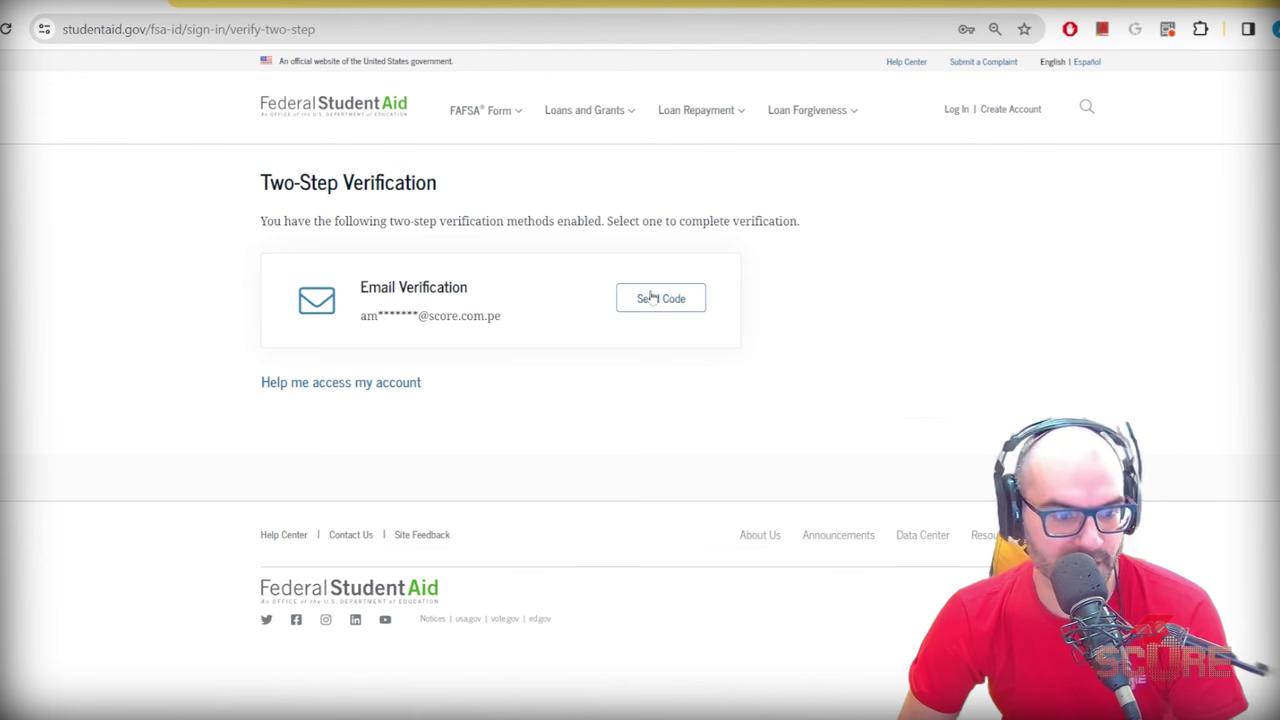
# Pass two-step verification with the emailed code and accept the government system notice
pyautogui.click(650, 298)
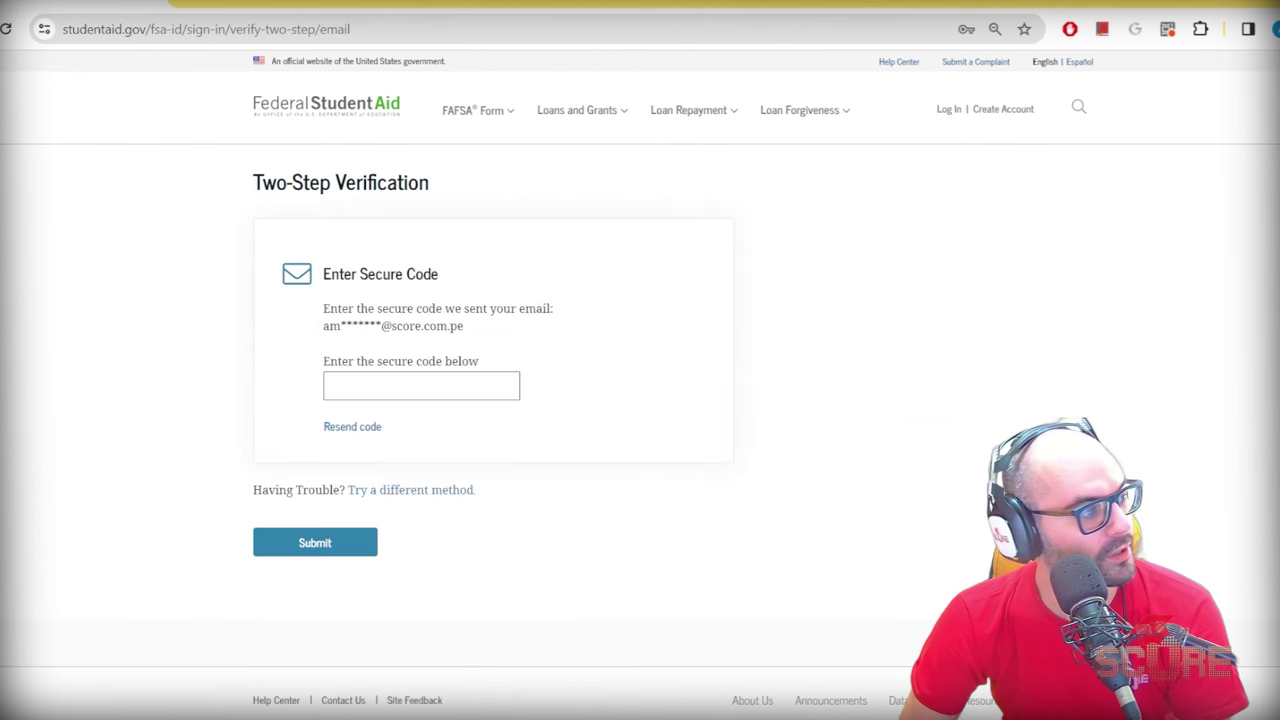
pyautogui.press('Tab')
pyautogui.press('Return')
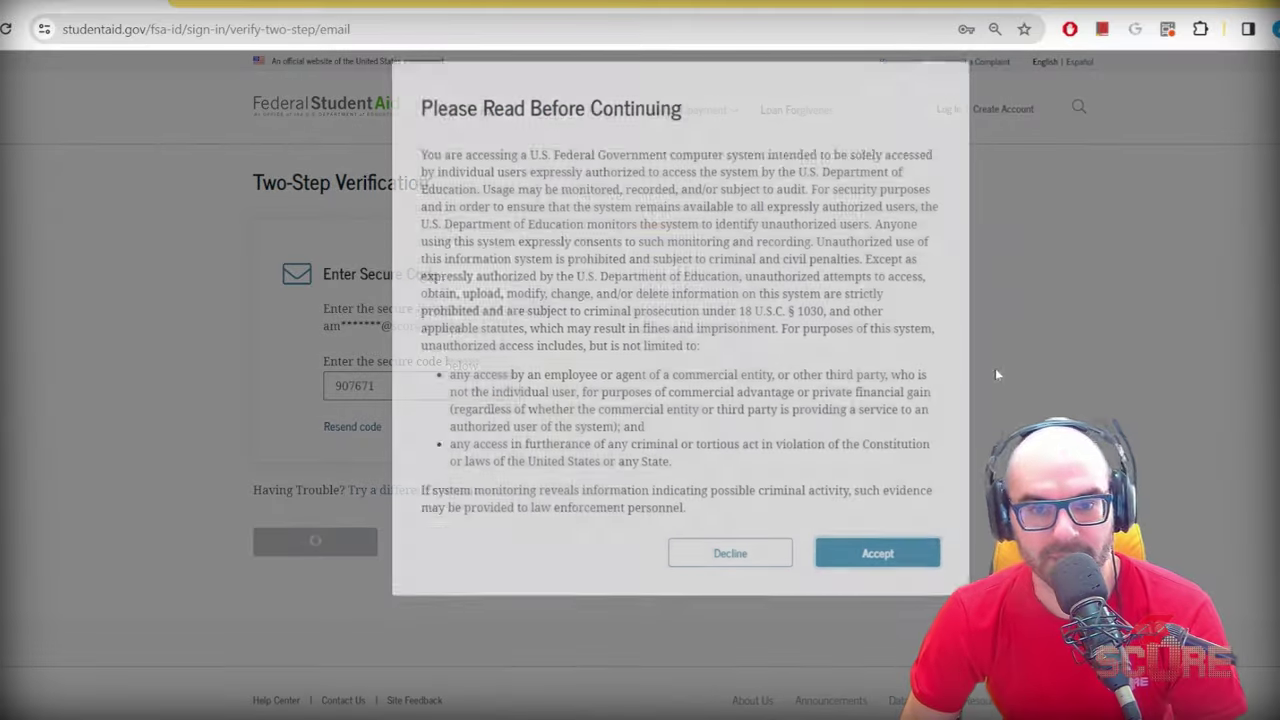
pyautogui.click(897, 564)
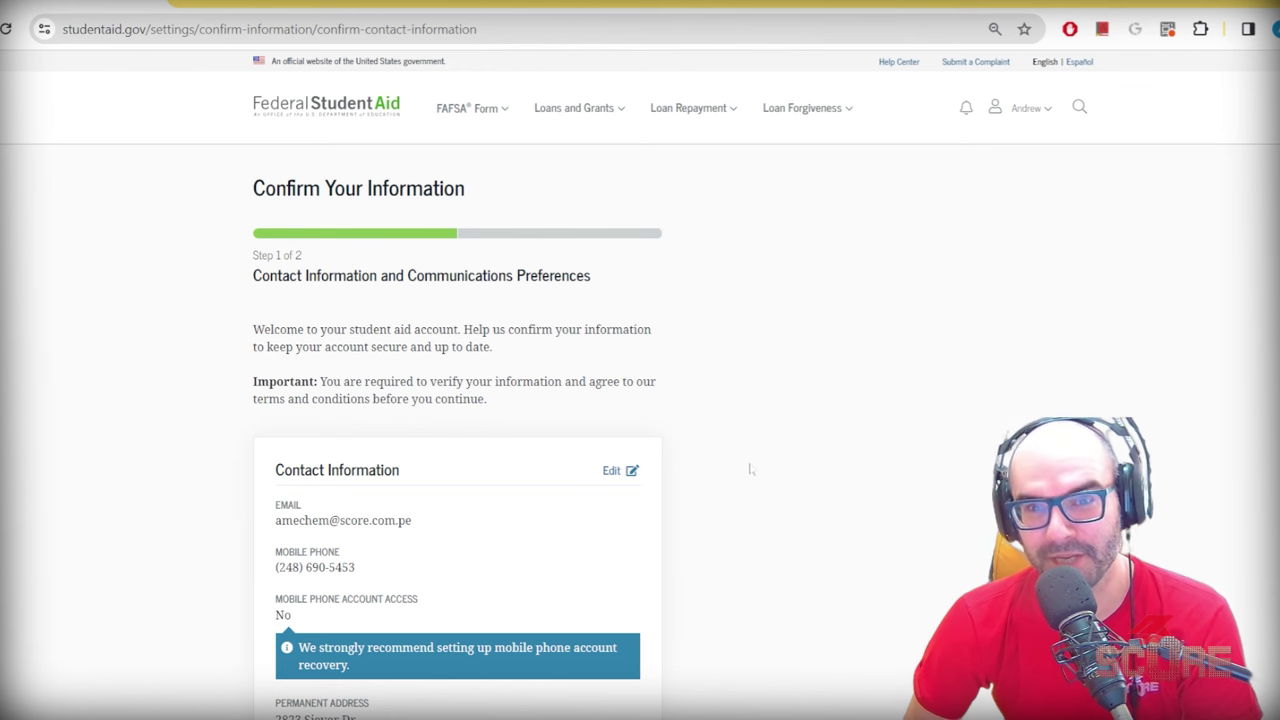
# Agree to the terms and conditions on Confirm Your Information and continue to the FAFSA
pyautogui.scroll(-2, 760, 457)
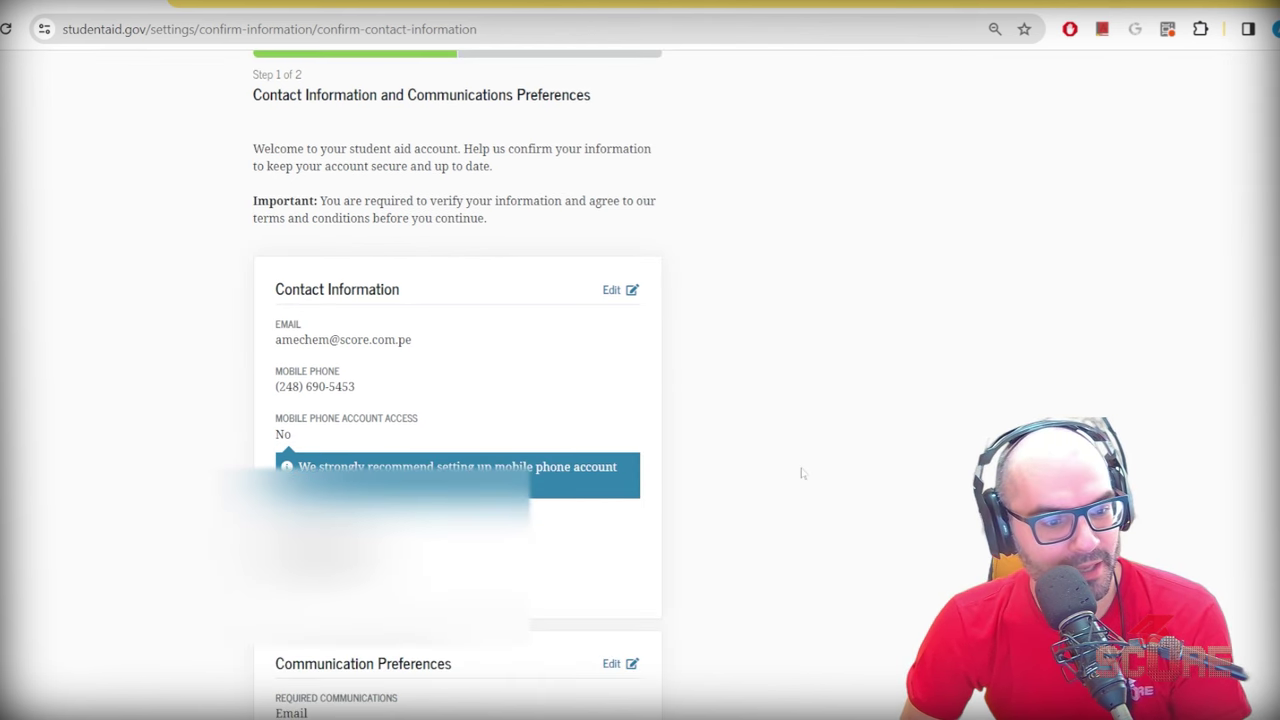
pyautogui.scroll(-5, 580, 460)
pyautogui.click(376, 456)
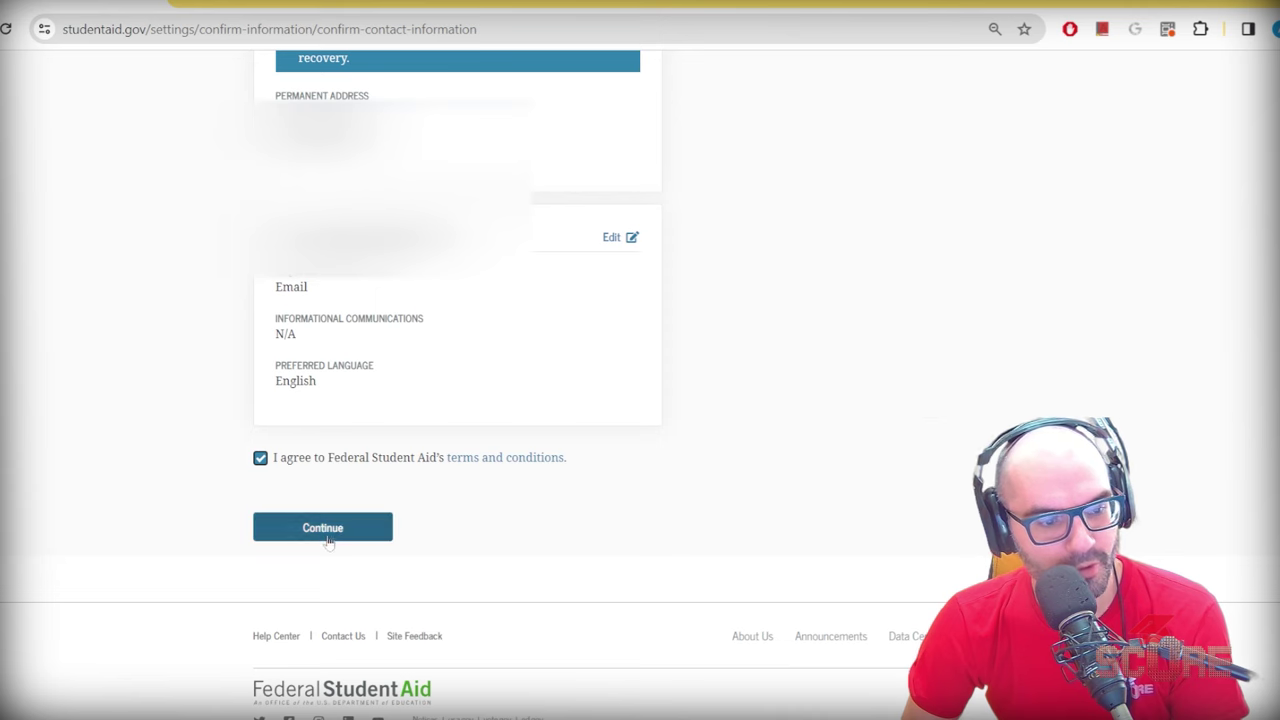
pyautogui.click(329, 540)
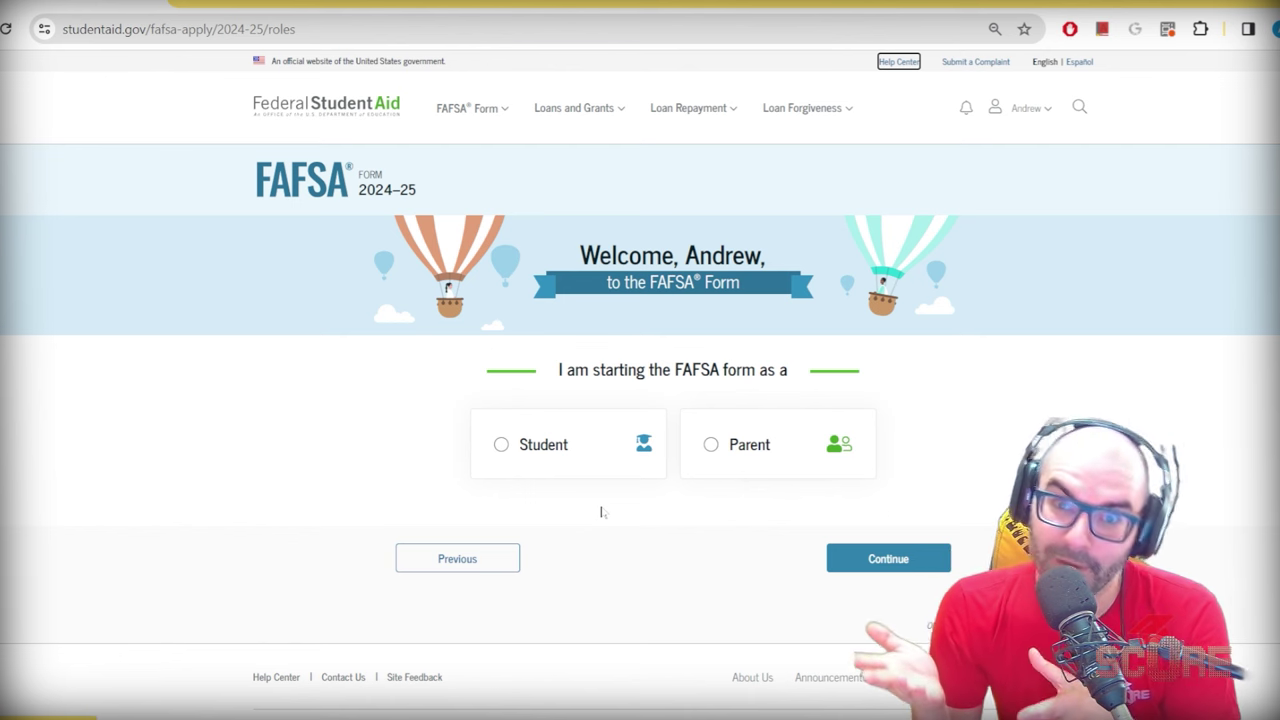
# Start the 2024–25 FAFSA in the Student role and move past the introduction
pyautogui.click(528, 440)
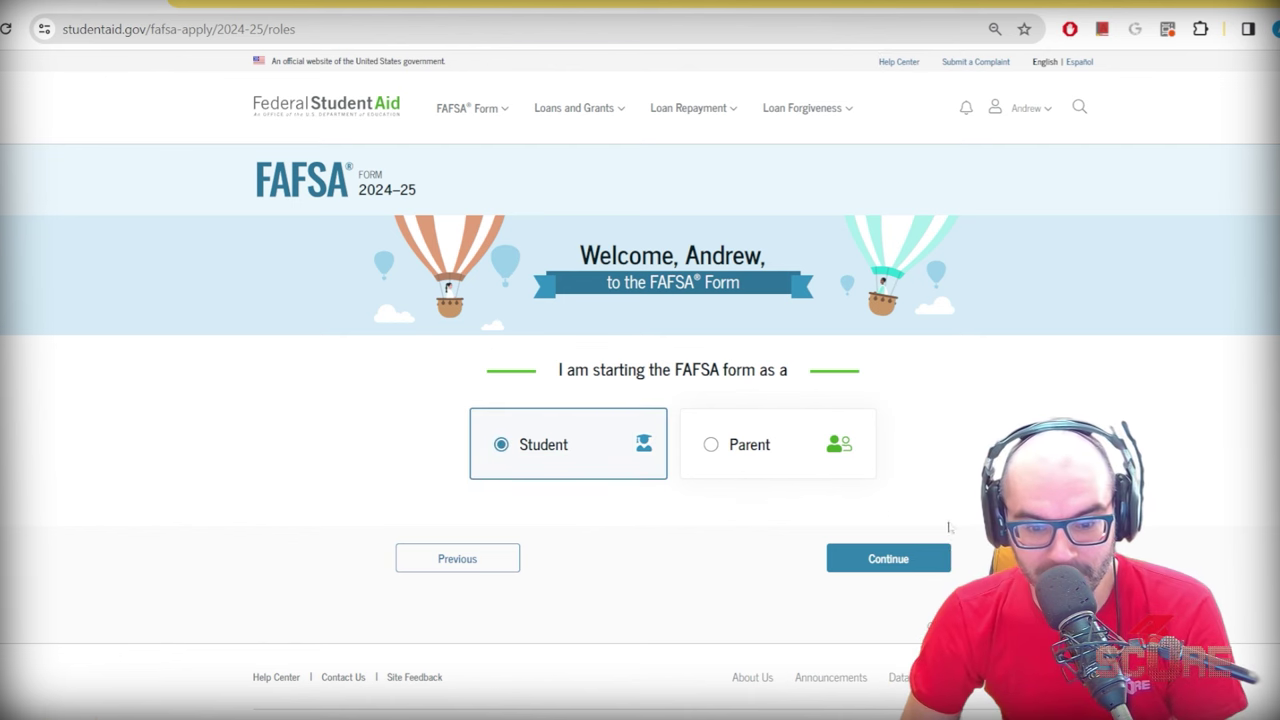
pyautogui.click(884, 560)
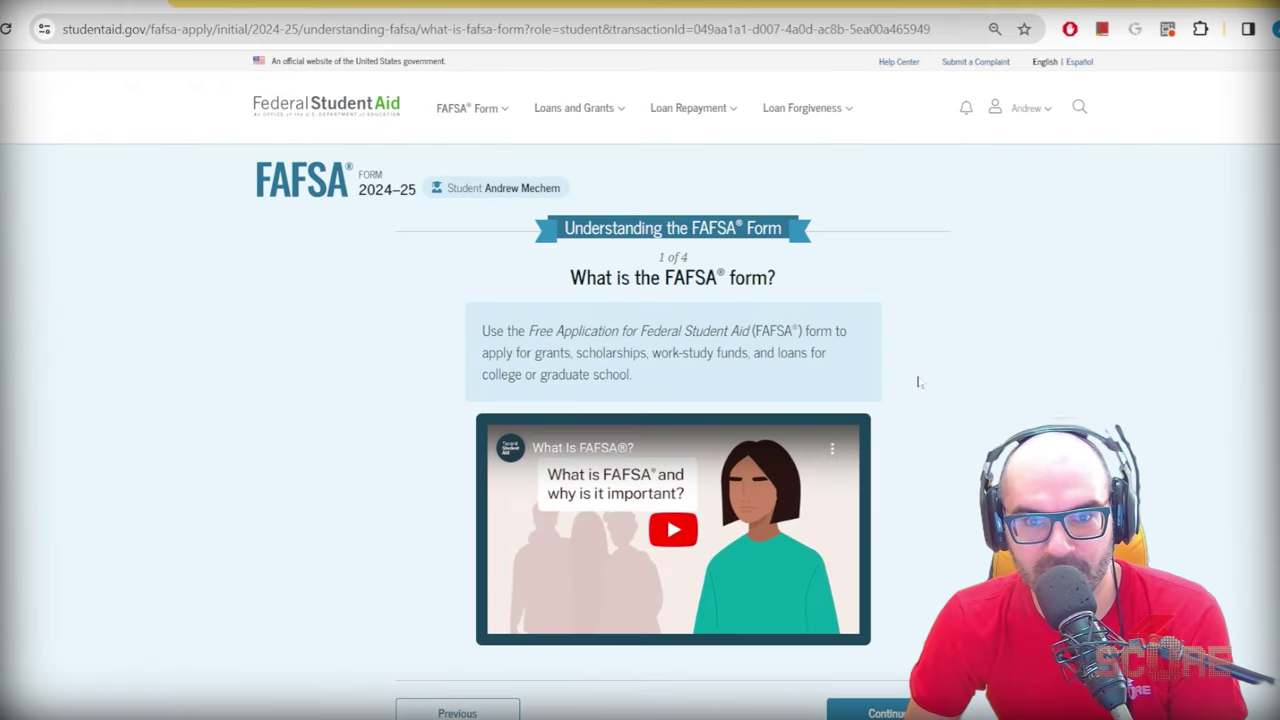
pyautogui.scroll(-2, 918, 381)
pyautogui.scroll(1, 884, 247)
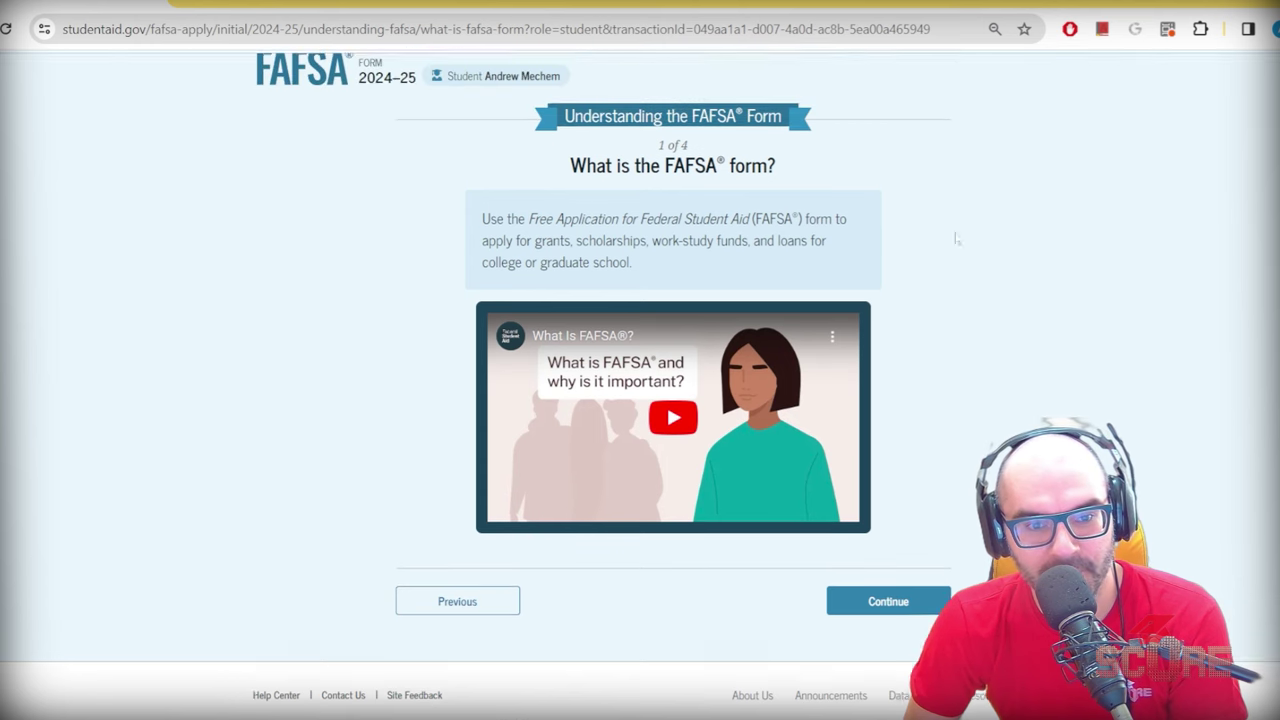
pyautogui.scroll(1, 955, 240)
pyautogui.click(910, 632)
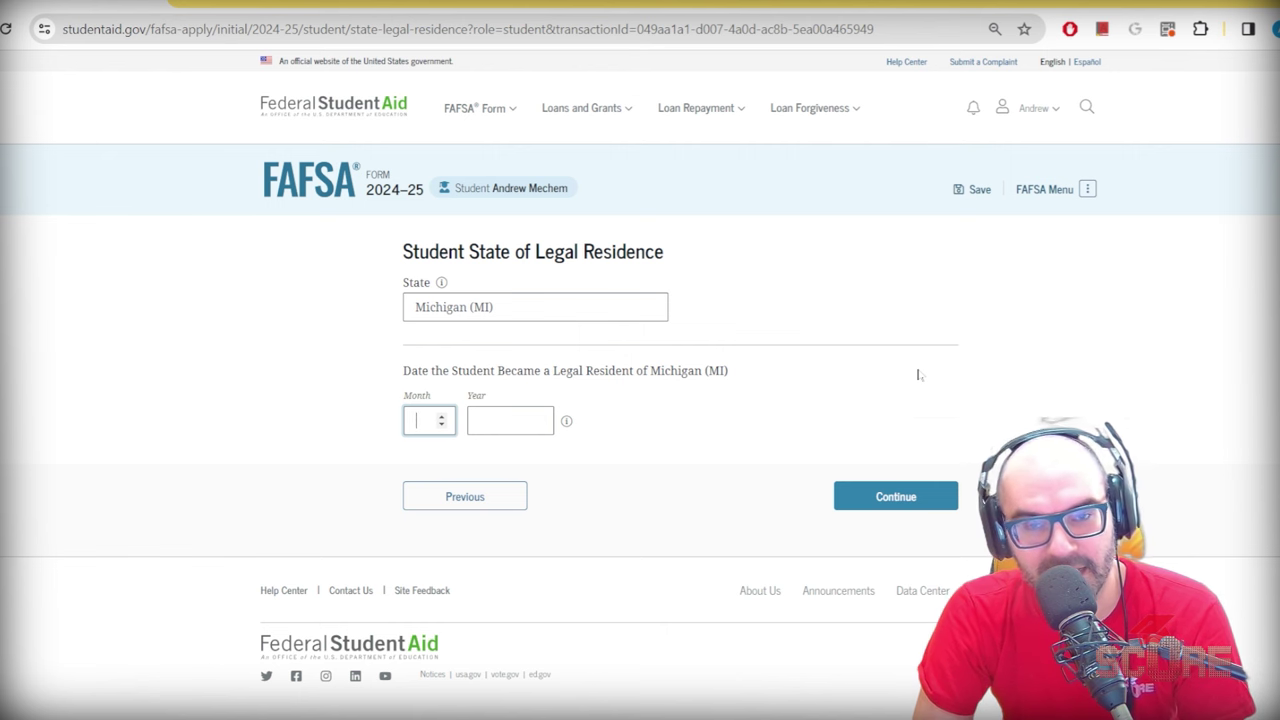
# Give 1997 as the year Michigan legal residence began and submit
pyautogui.press('Tab')
pyautogui.write('19')
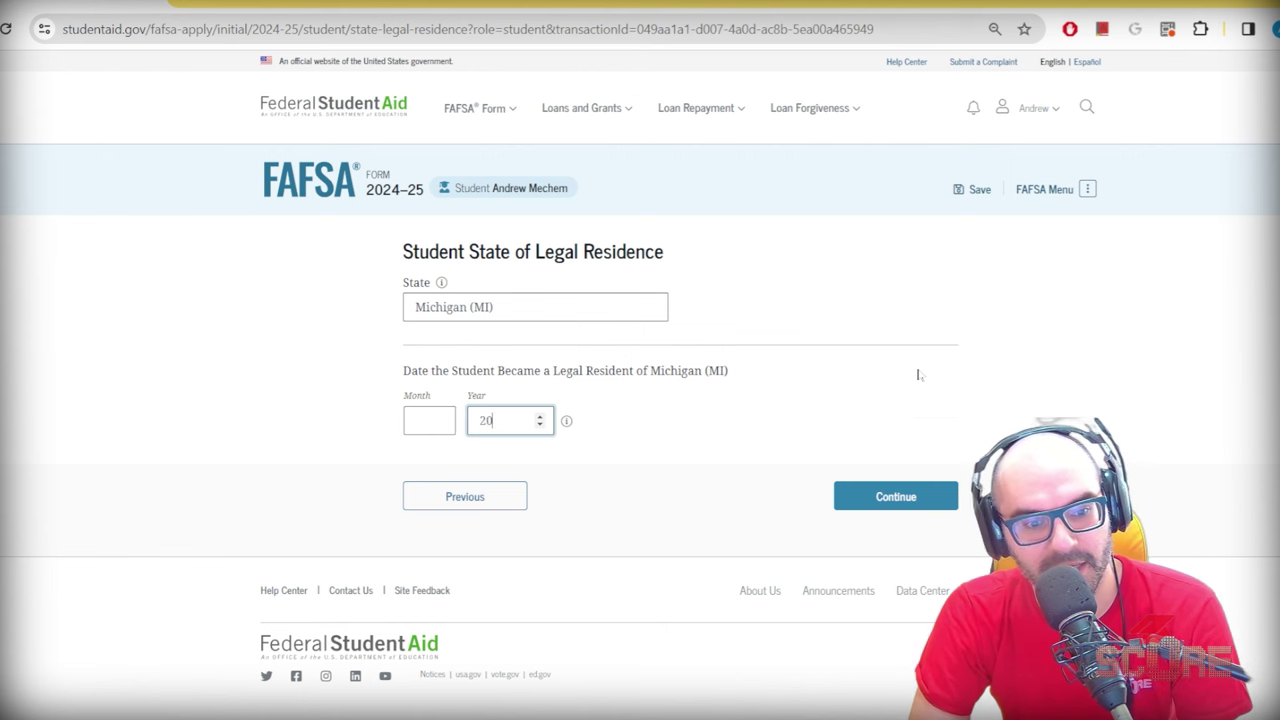
pyautogui.hotkey('ctrl', 'a')
pyautogui.write('199')
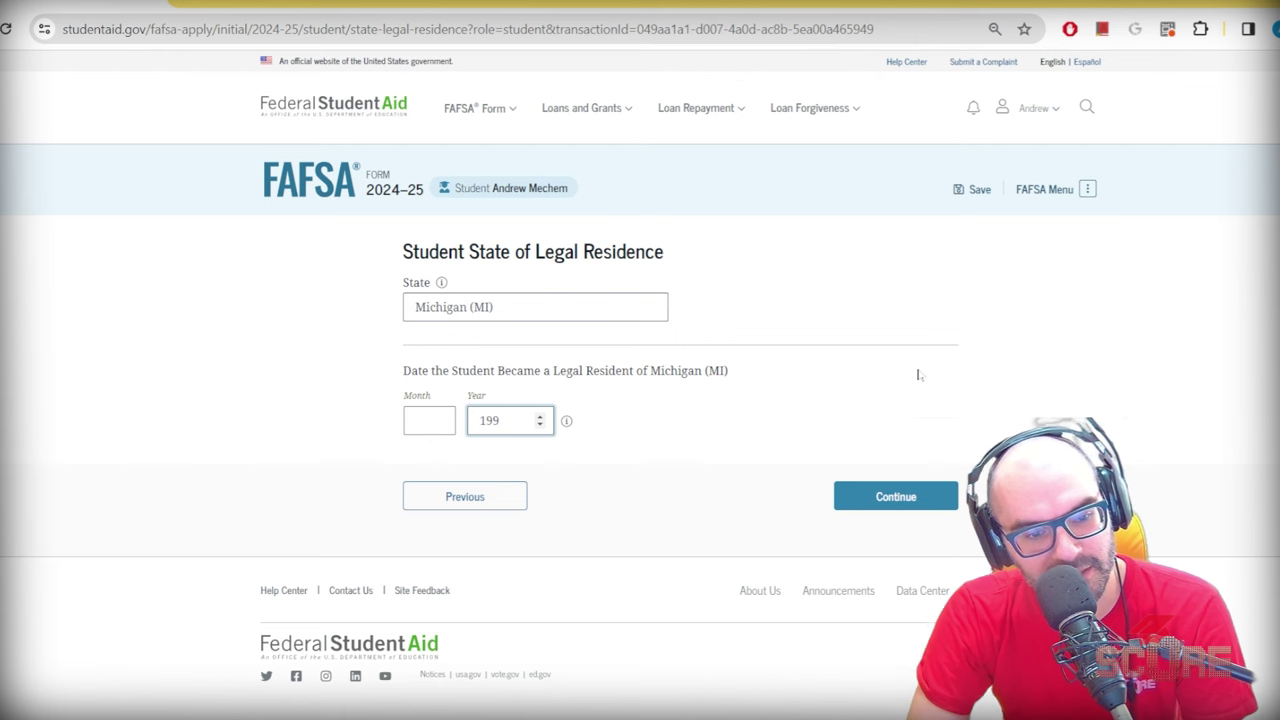
pyautogui.hotkey('shift', 'Tab')
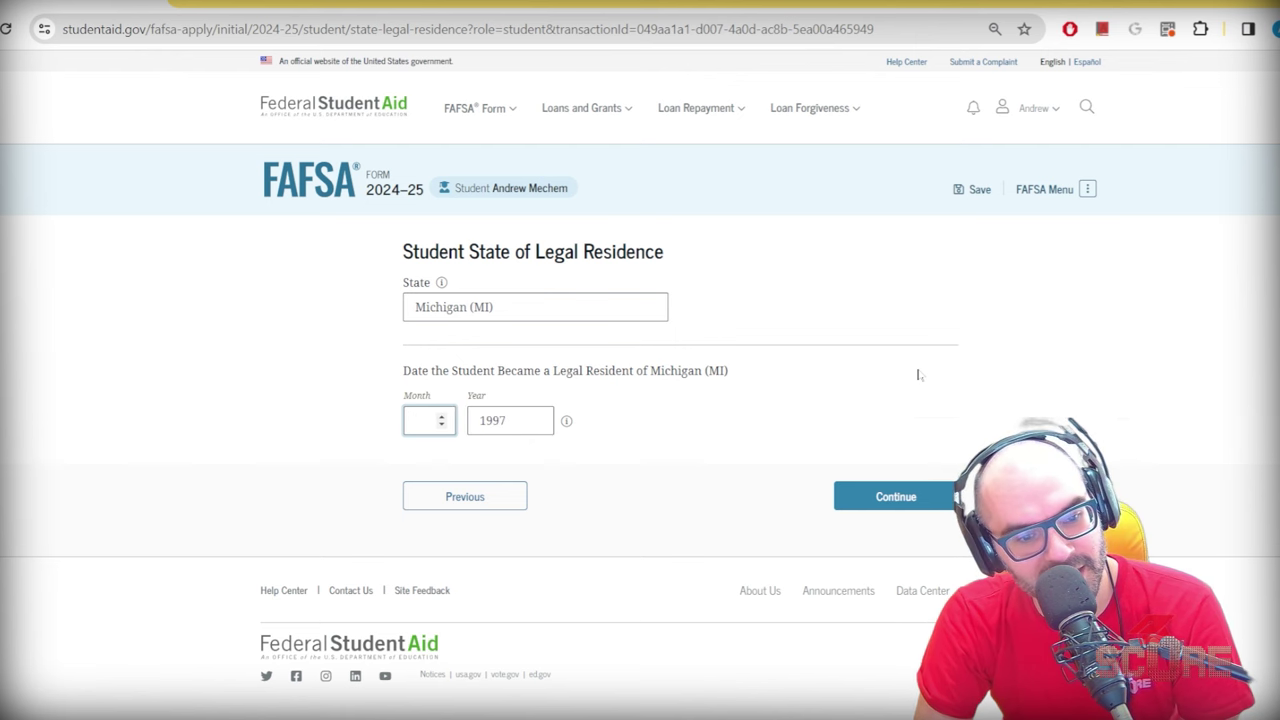
pyautogui.press('Return')
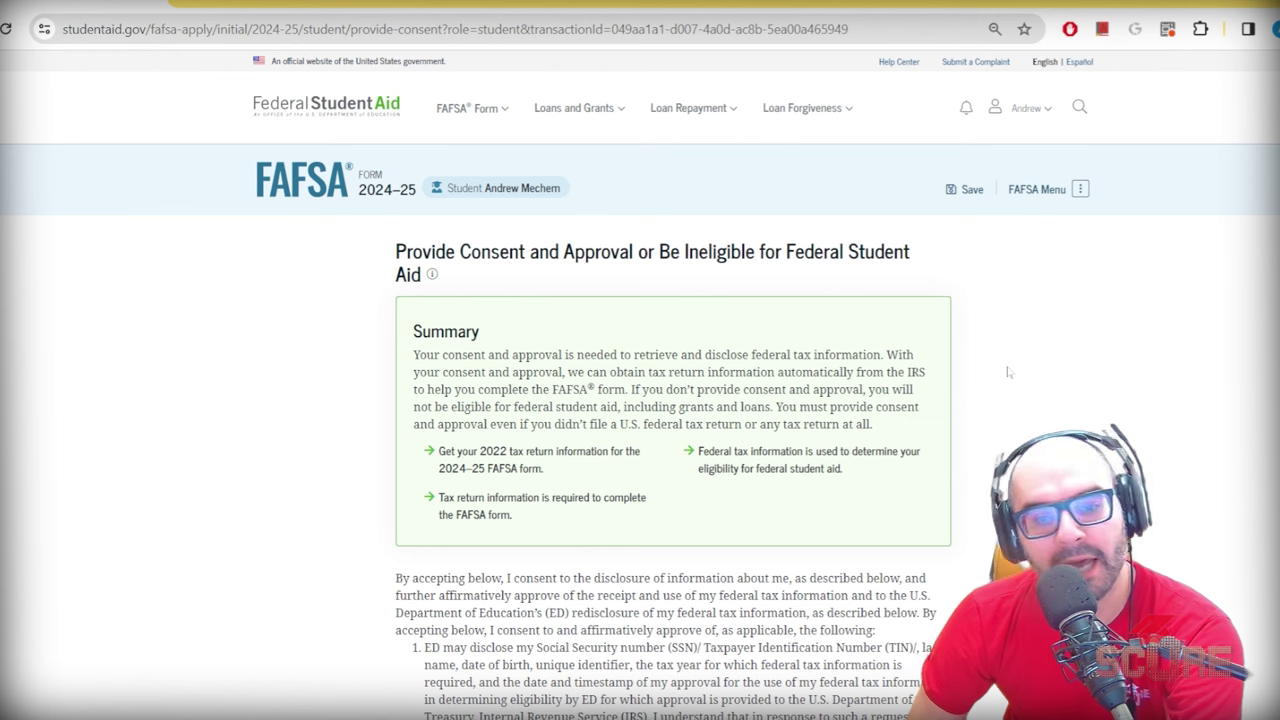
# Highlight '2022 tax return information' and the years 2022 and 2024 in the consent summary
pyautogui.scroll(-1, 1000, 371)
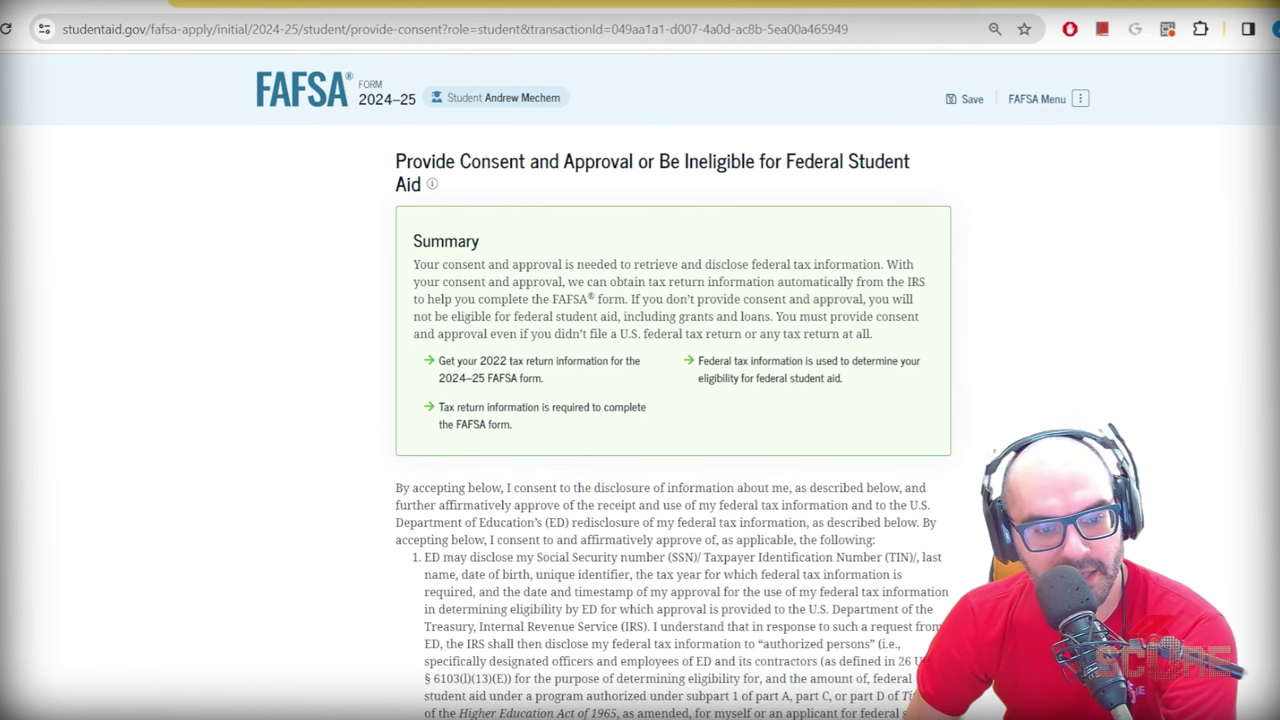
pyautogui.moveTo(479, 361); pyautogui.dragTo(607, 362)
pyautogui.click(563, 393)
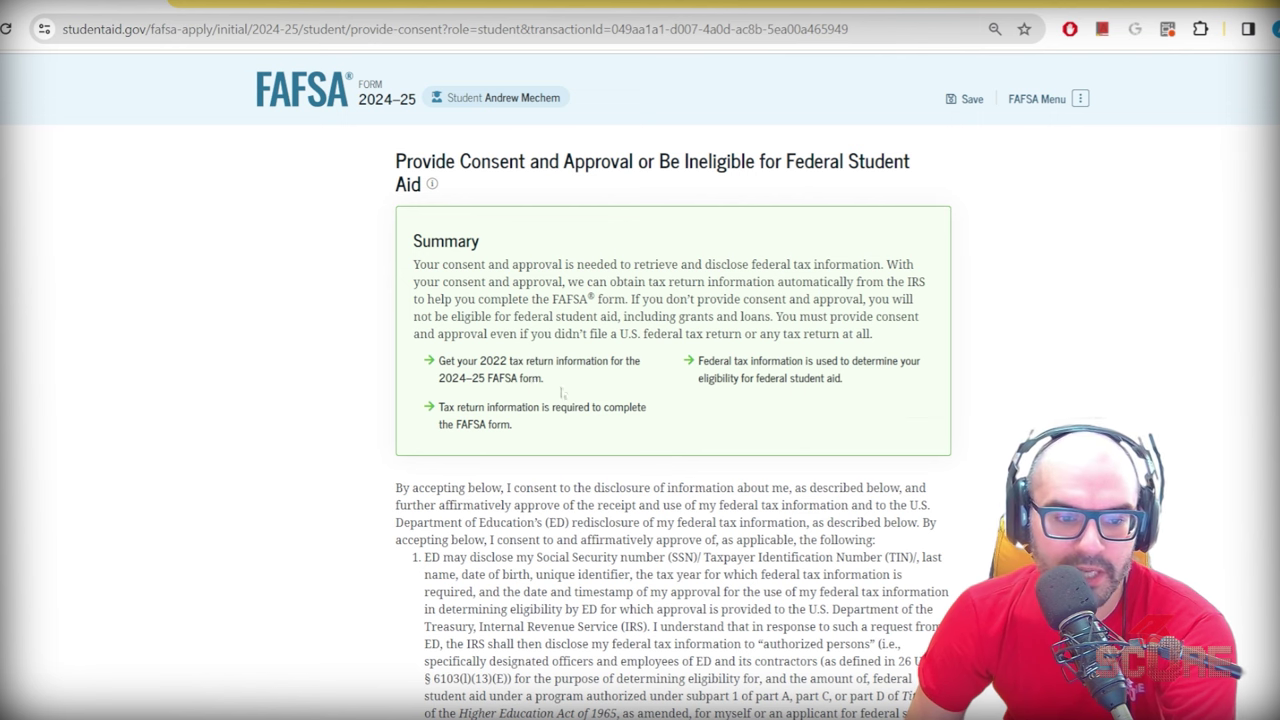
pyautogui.moveTo(478, 361); pyautogui.dragTo(607, 362)
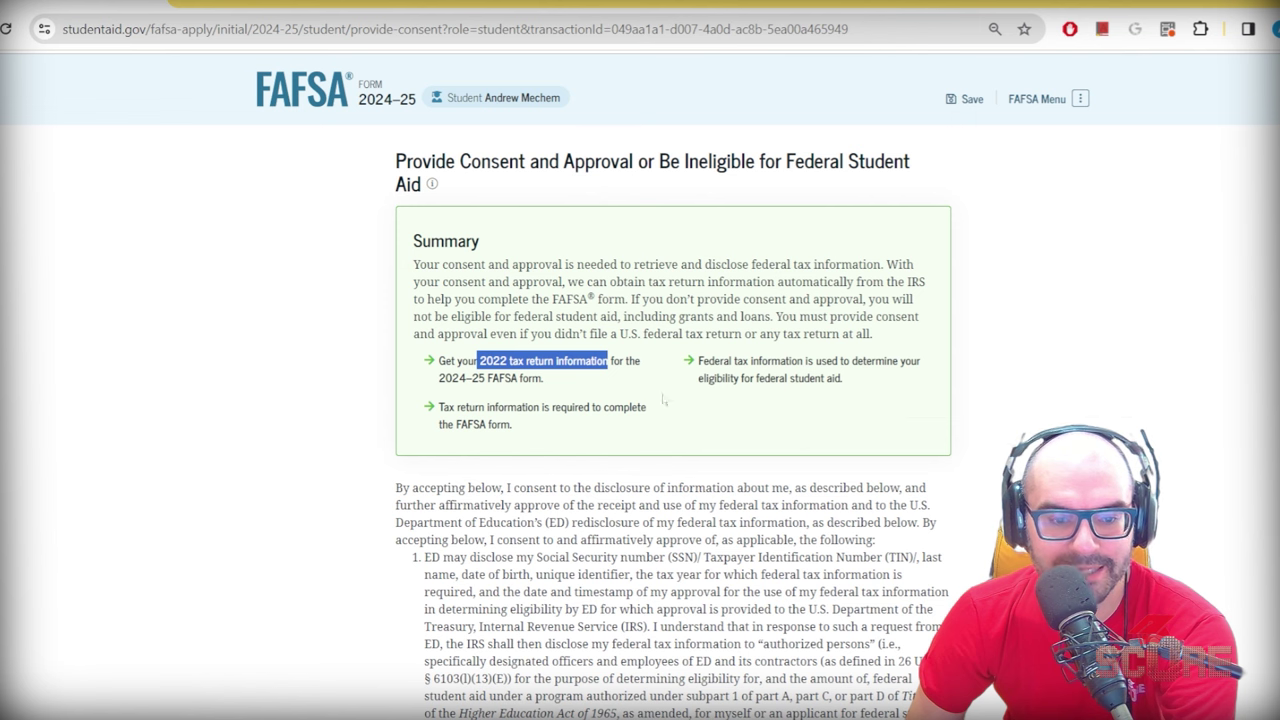
pyautogui.click(607, 362)
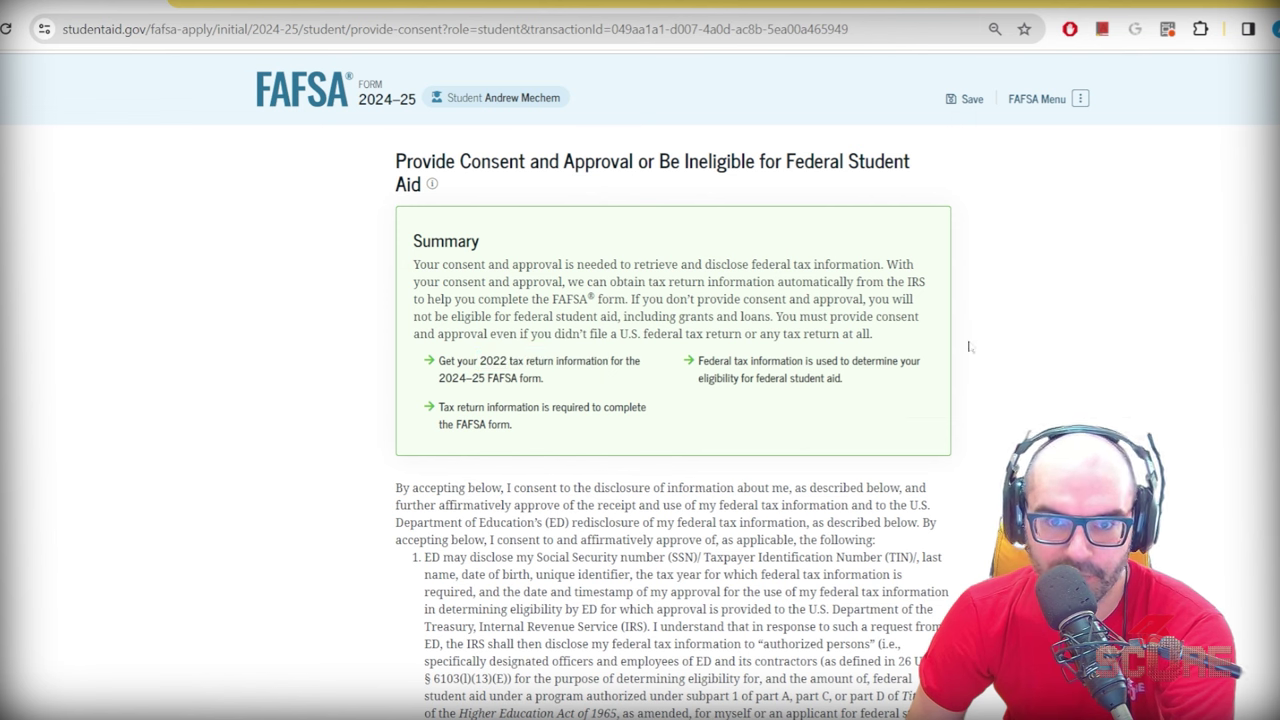
pyautogui.moveTo(478, 361); pyautogui.dragTo(615, 365)
pyautogui.moveTo(458, 378)
pyautogui.mouseDown()
pyautogui.moveTo(630, 410)
pyautogui.moveTo(440, 380)
pyautogui.moveTo(466, 379)
pyautogui.mouseUp()
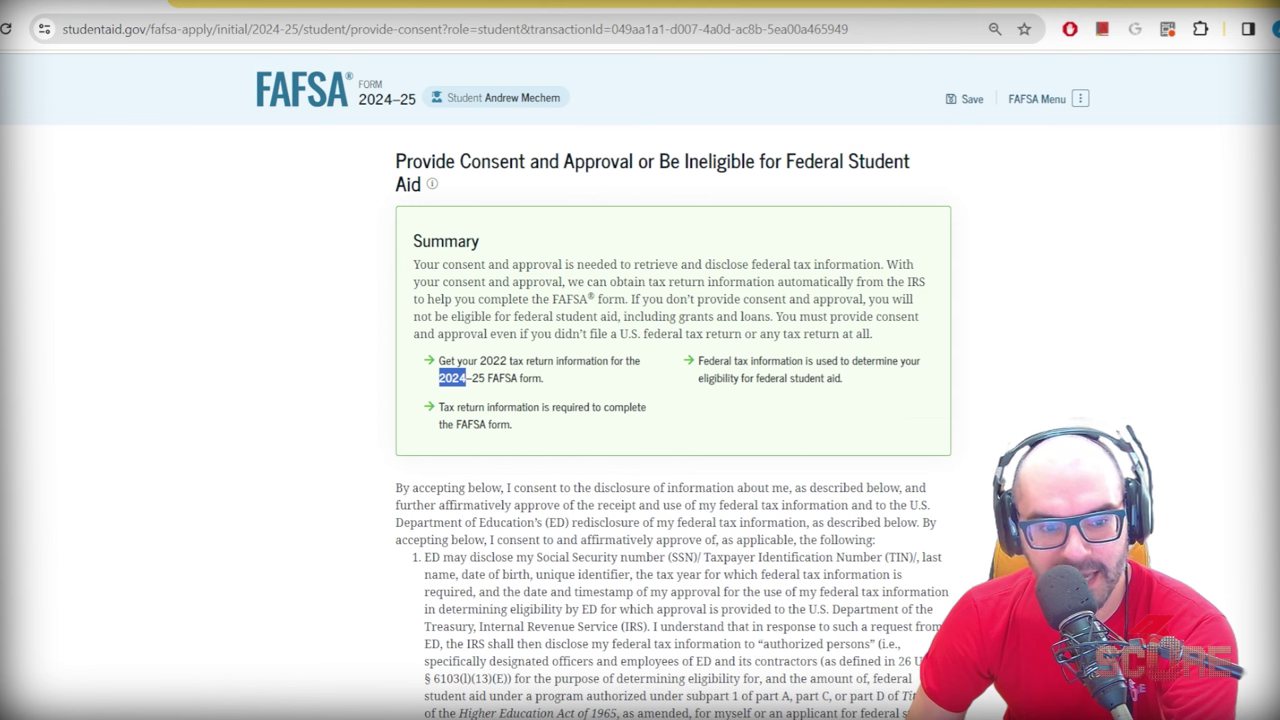
pyautogui.moveTo(478, 361); pyautogui.dragTo(508, 361)
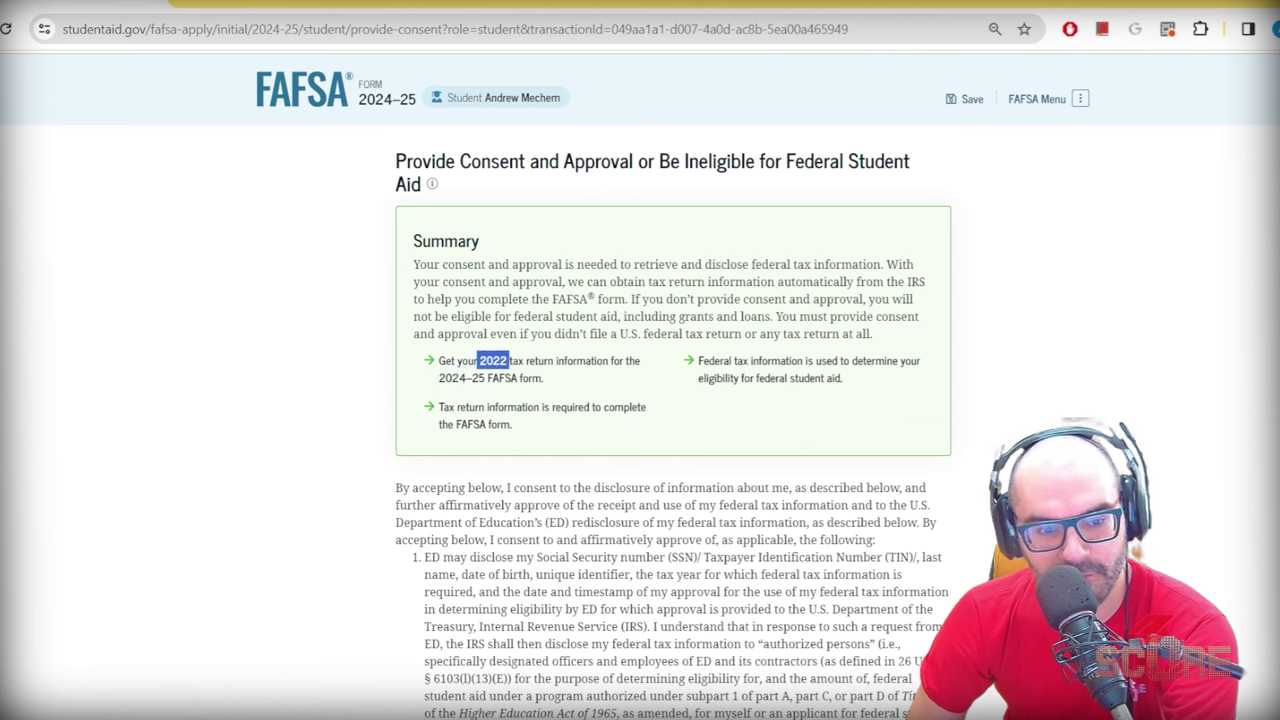
pyautogui.click(1052, 382)
pyautogui.moveTo(438, 378); pyautogui.dragTo(466, 378)
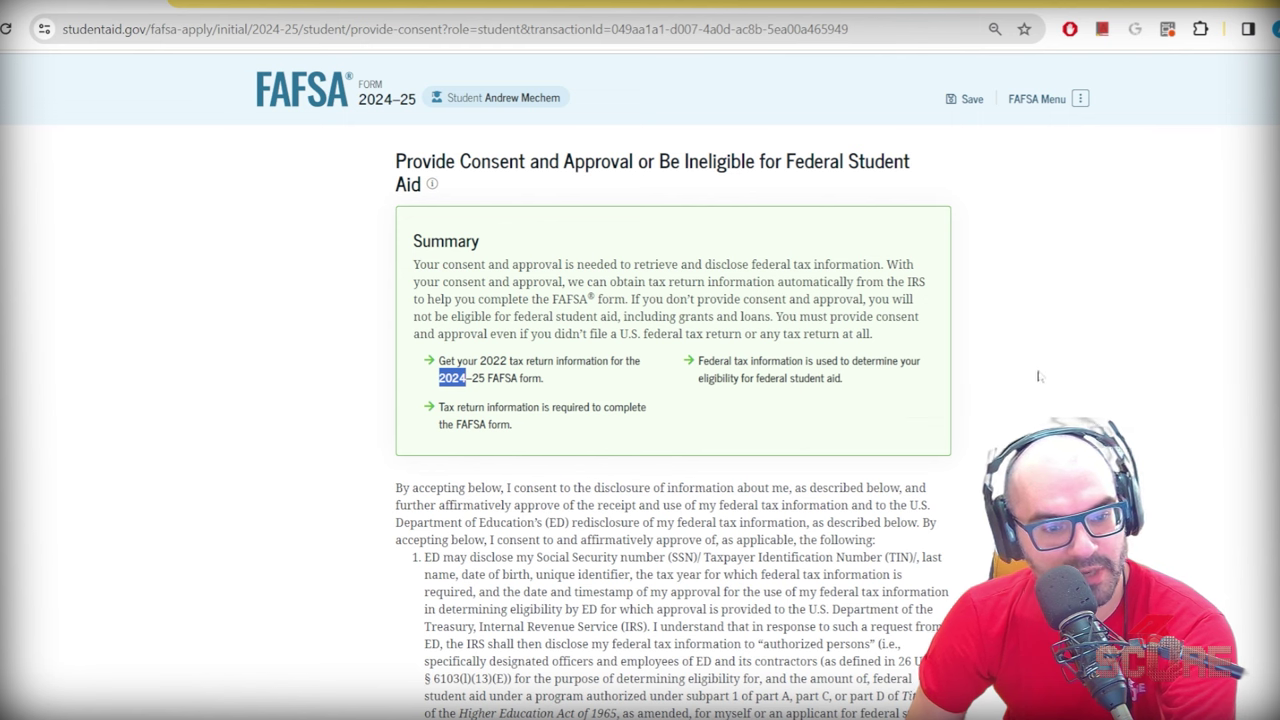
pyautogui.click(1008, 367)
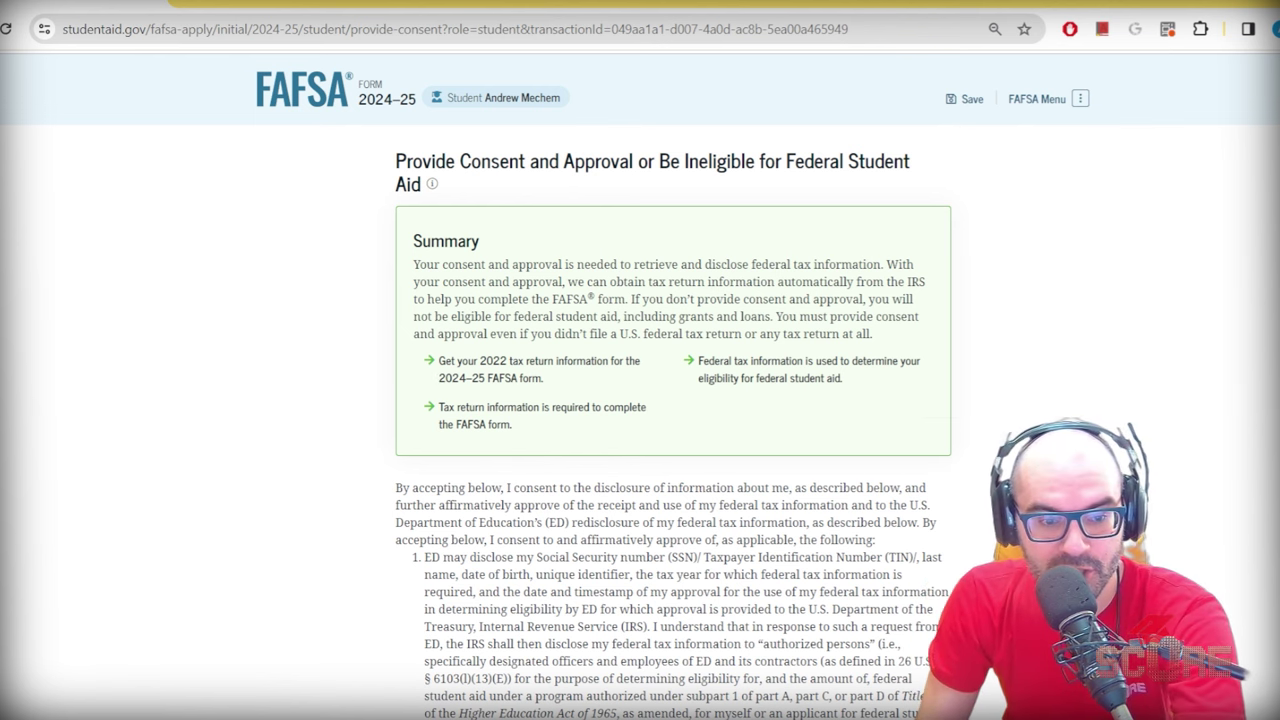
pyautogui.moveTo(439, 378); pyautogui.dragTo(466, 379)
pyautogui.click(1093, 383)
# Approve the use of 2022 federal tax information
pyautogui.scroll(-1, 1114, 396)
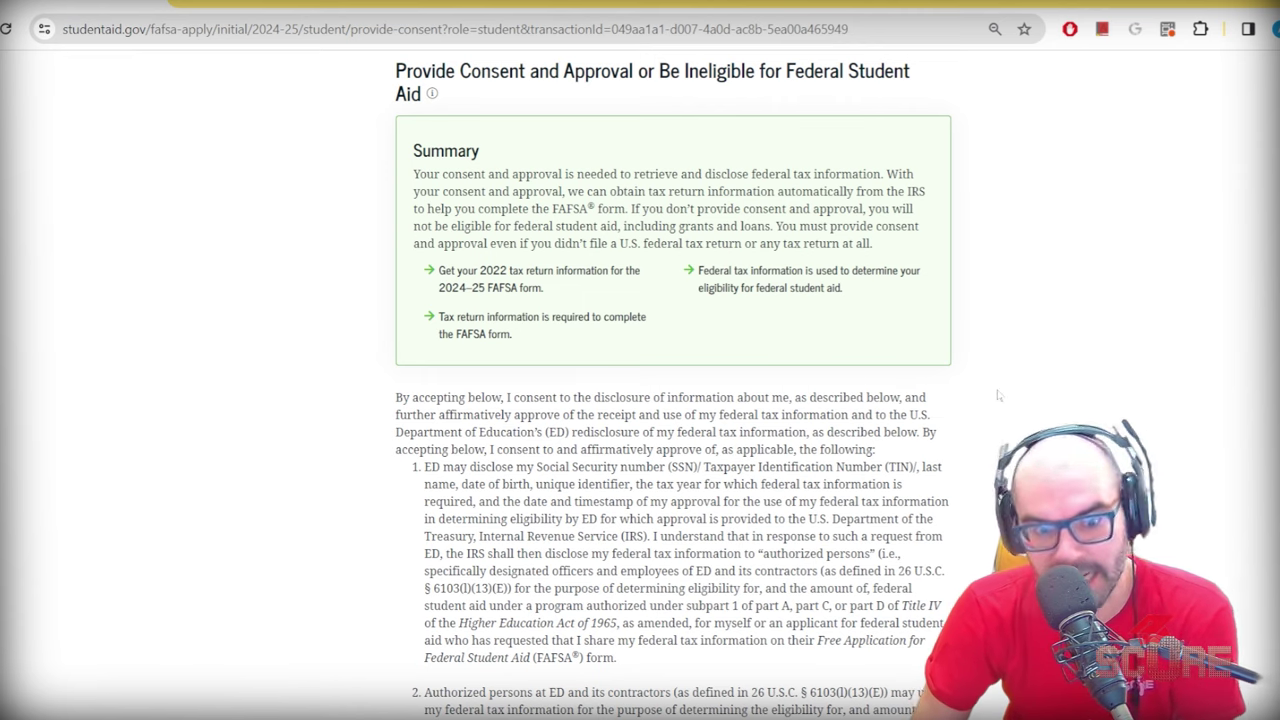
pyautogui.scroll(-10, 996, 409)
pyautogui.scroll(-5, 996, 409)
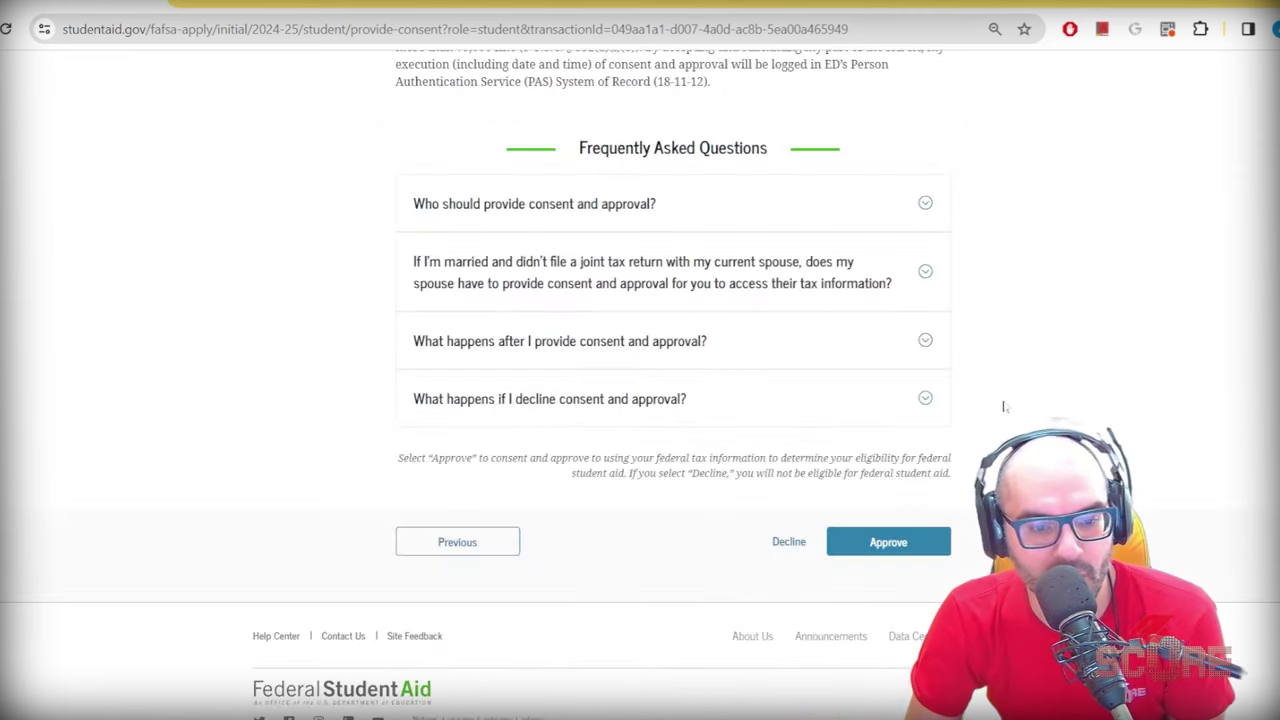
pyautogui.click(858, 543)
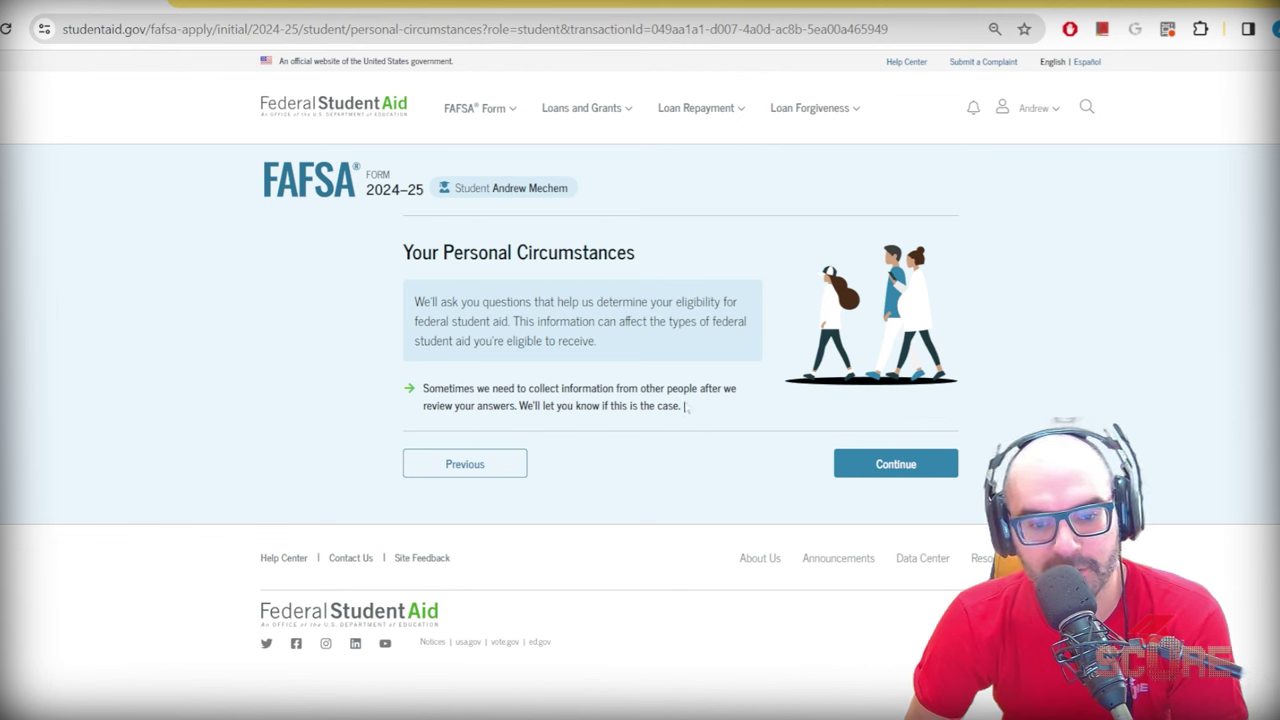
# Mark the student as single, never married, in personal circumstances
pyautogui.click(898, 476)
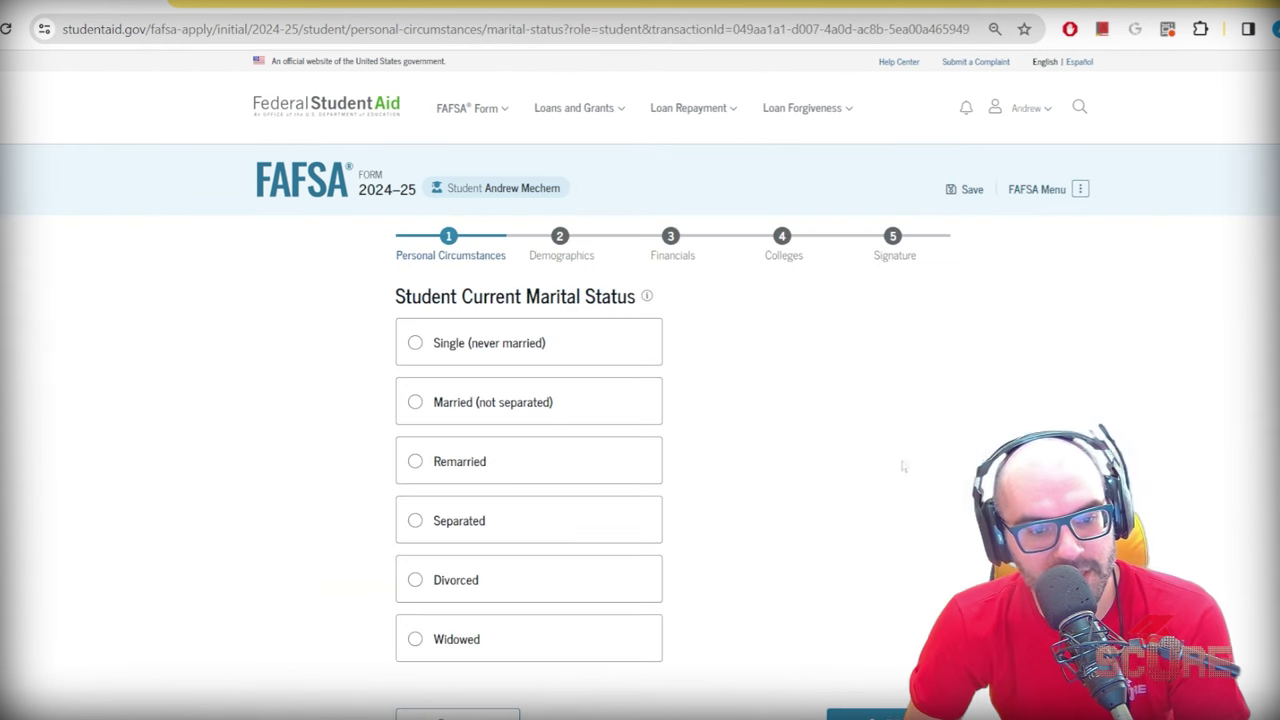
pyautogui.click(564, 333)
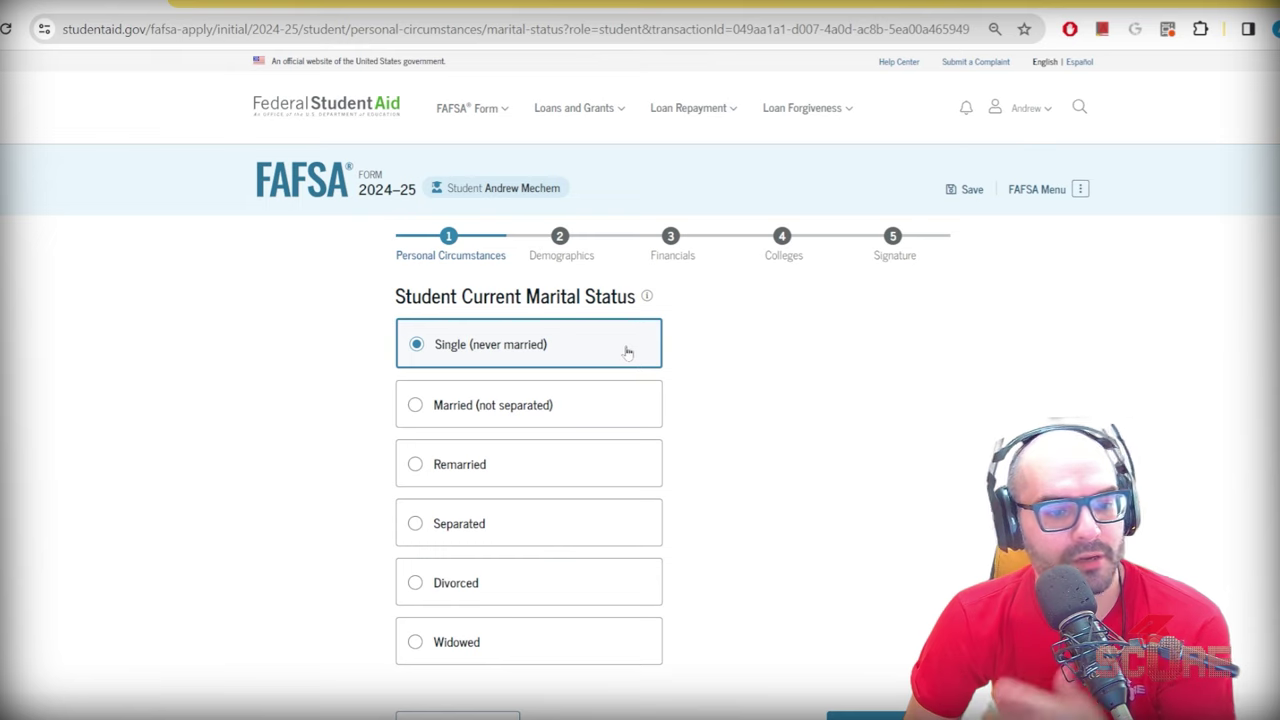
pyautogui.scroll(-1, 598, 335)
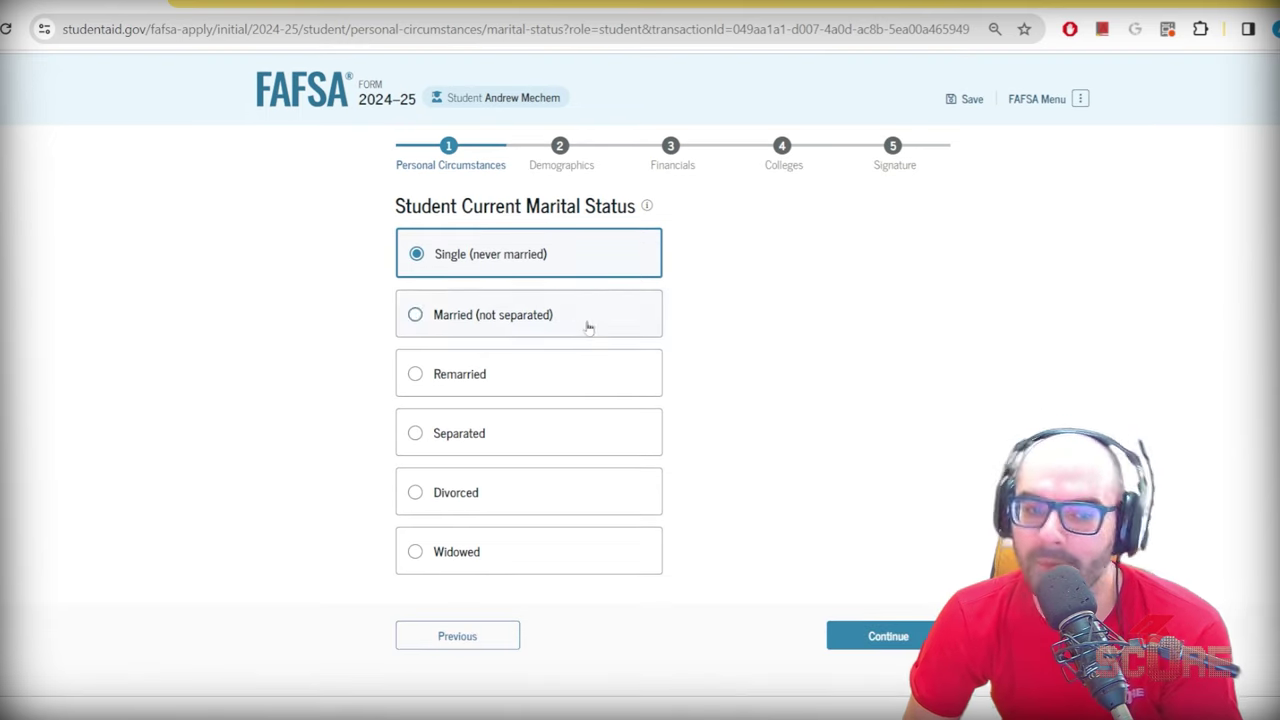
pyautogui.click(884, 640)
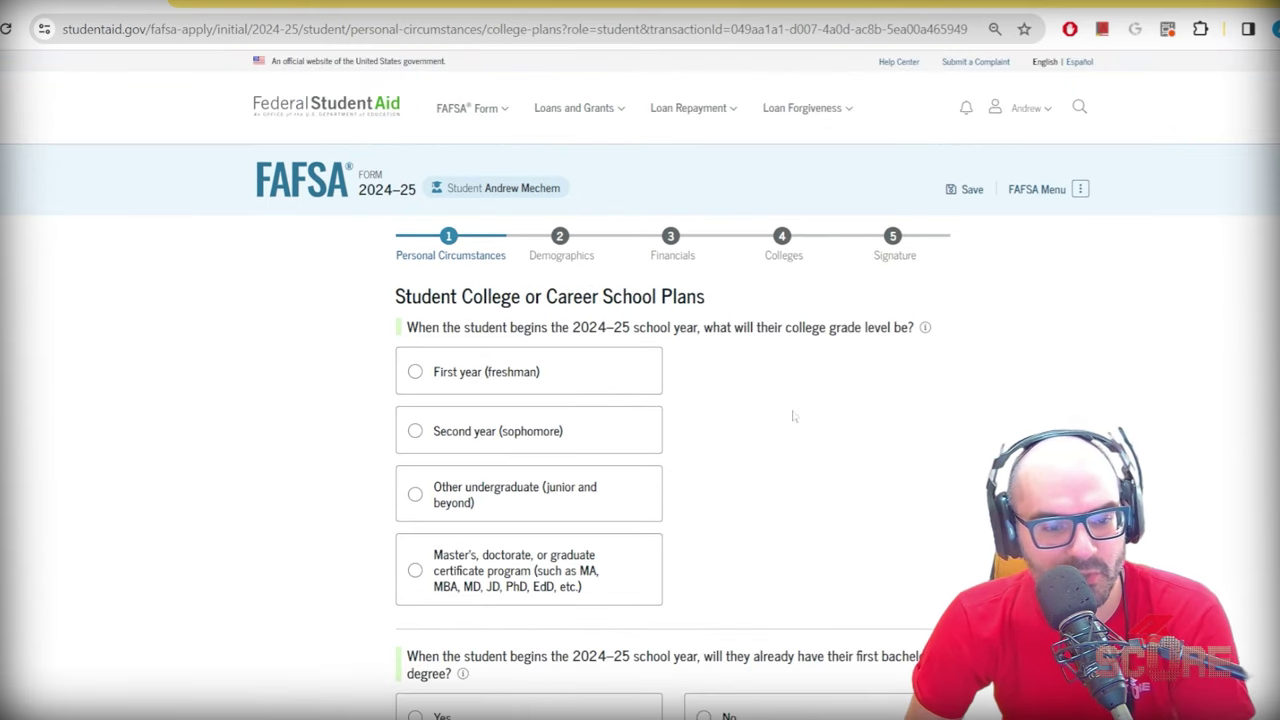
# Answer No to the teaching certification question and submit the college plans
pyautogui.scroll(-1, 793, 415)
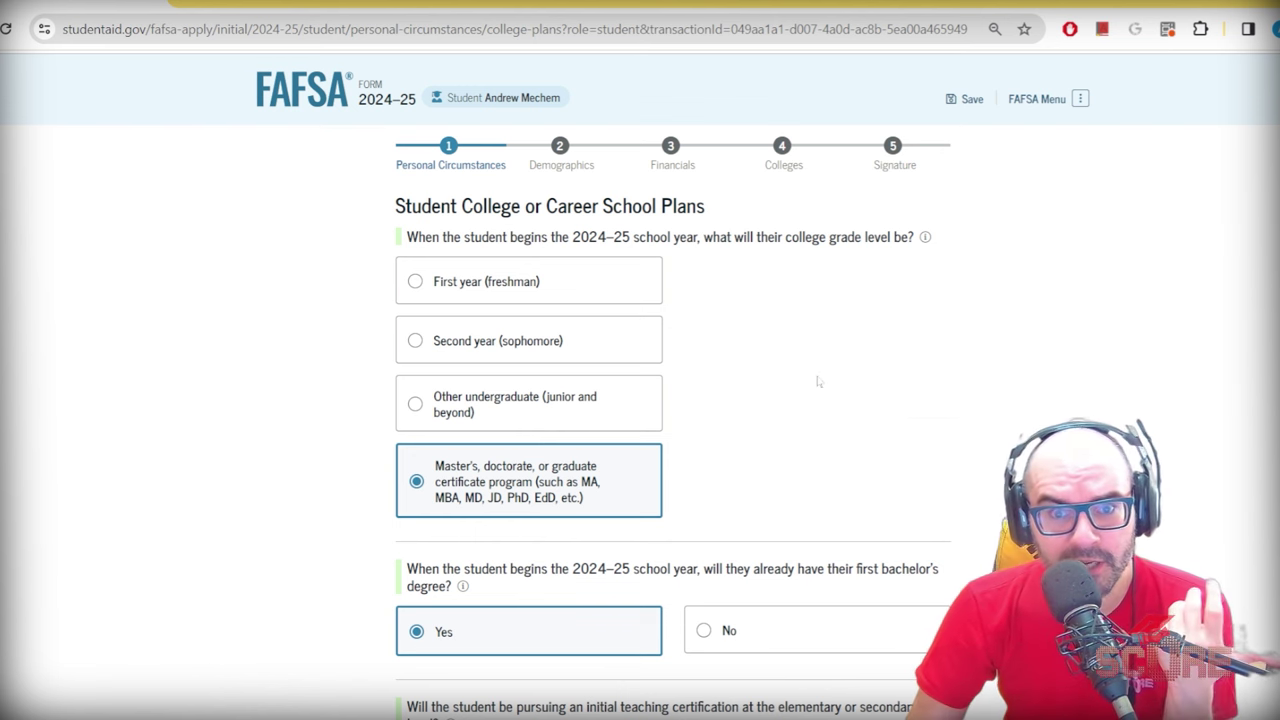
pyautogui.scroll(-2, 835, 392)
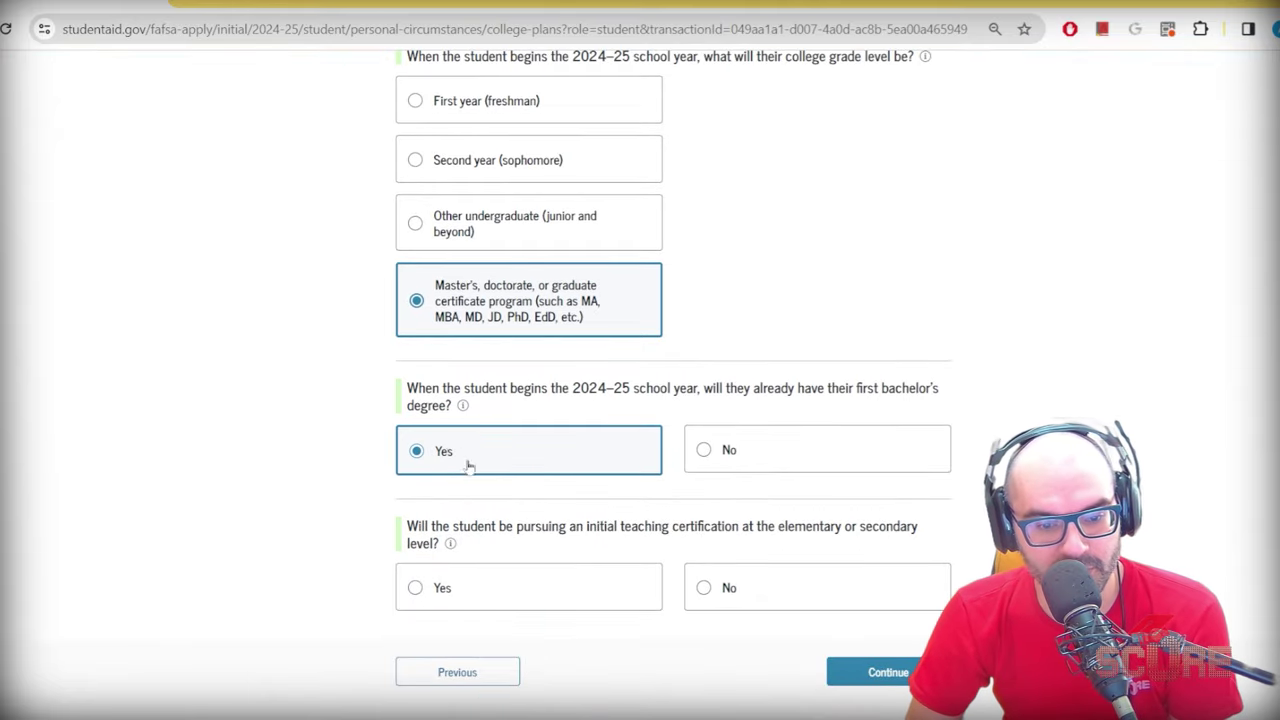
pyautogui.click(791, 600)
pyautogui.scroll(-1, 791, 600)
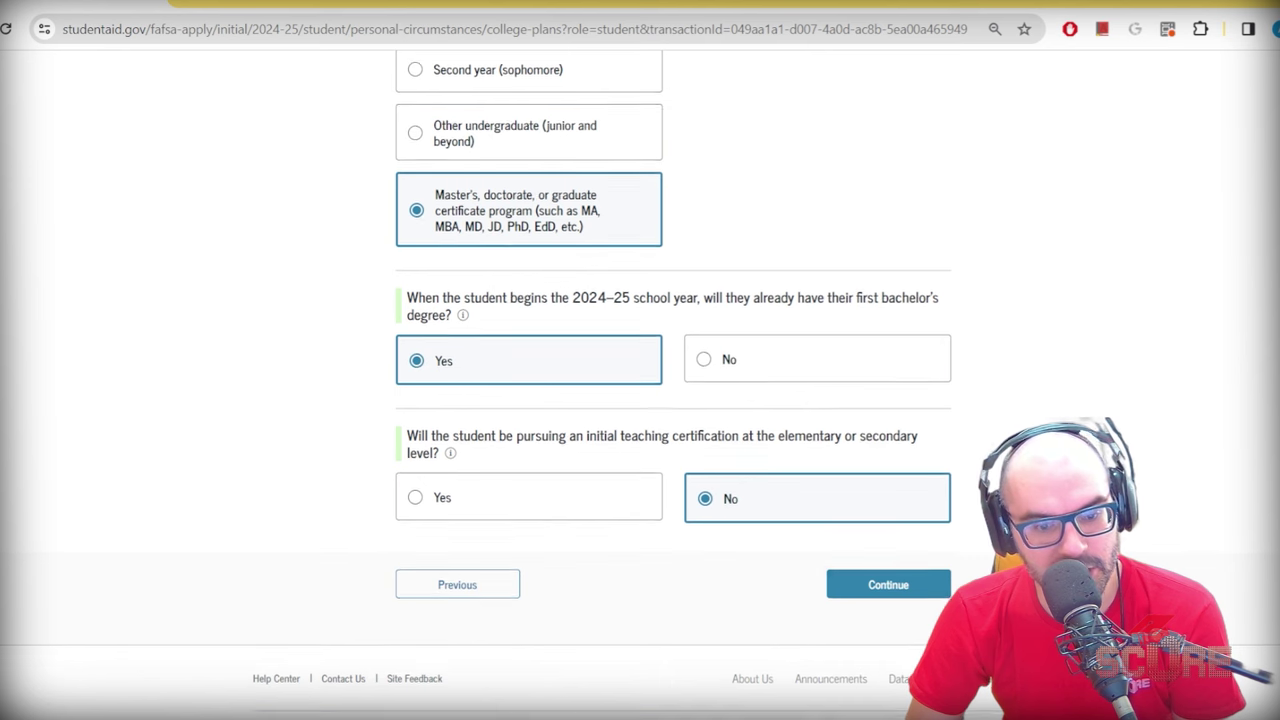
pyautogui.click(886, 584)
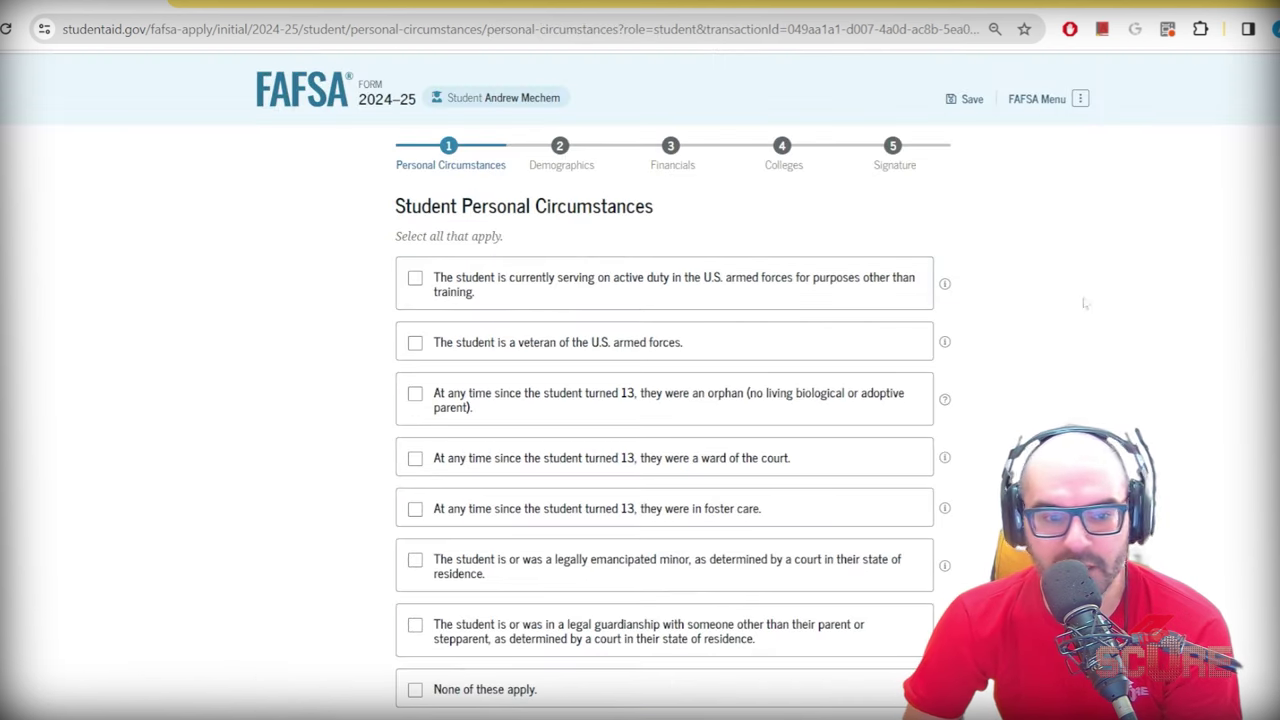
# Highlight the July 1, 2023 date and the homelessness wording in the question
pyautogui.scroll(-1, 794, 277)
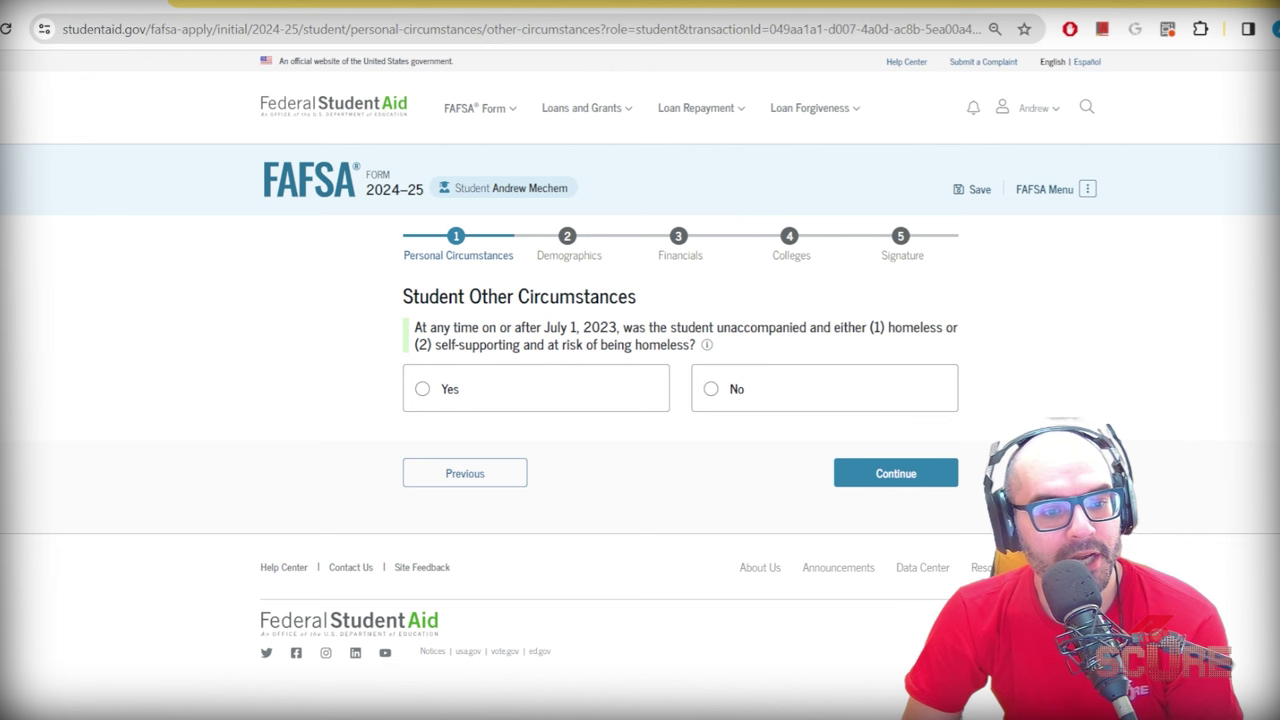
pyautogui.moveTo(544, 327); pyautogui.dragTo(622, 327)
pyautogui.click(622, 327)
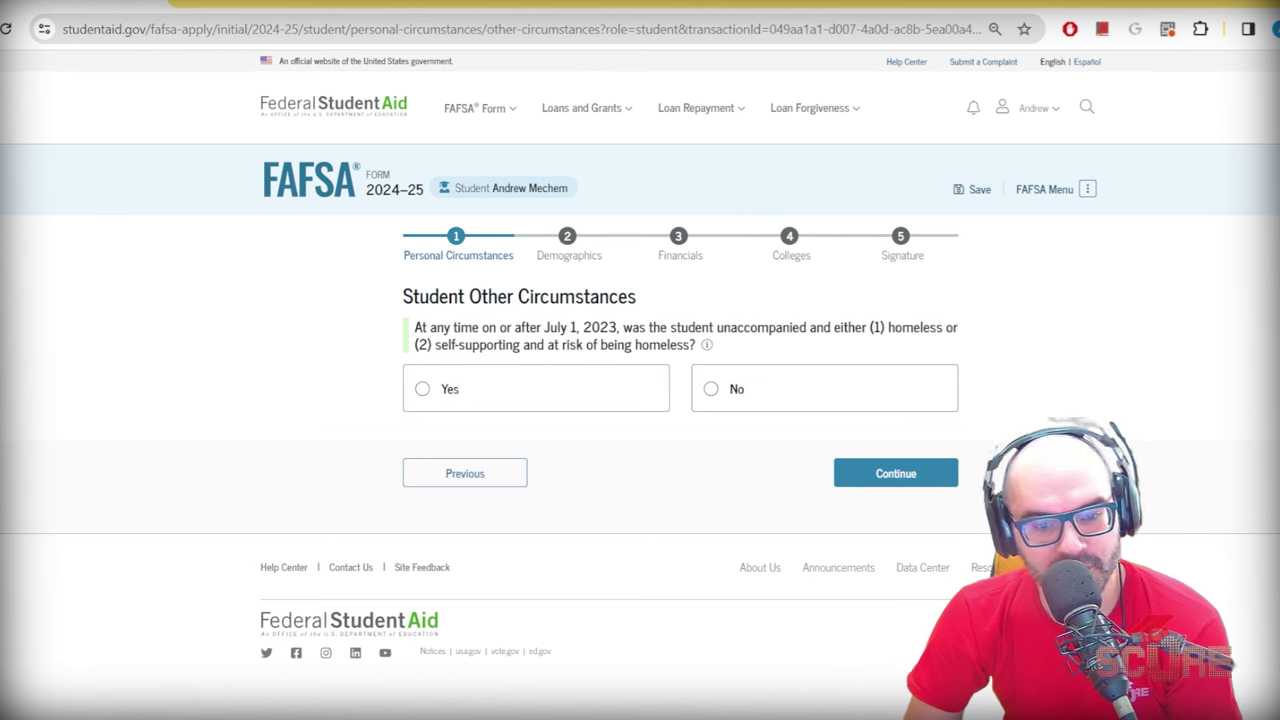
pyautogui.moveTo(716, 327); pyautogui.dragTo(930, 327)
pyautogui.click(1017, 339)
pyautogui.moveTo(446, 345); pyautogui.dragTo(721, 356)
pyautogui.click(1064, 350)
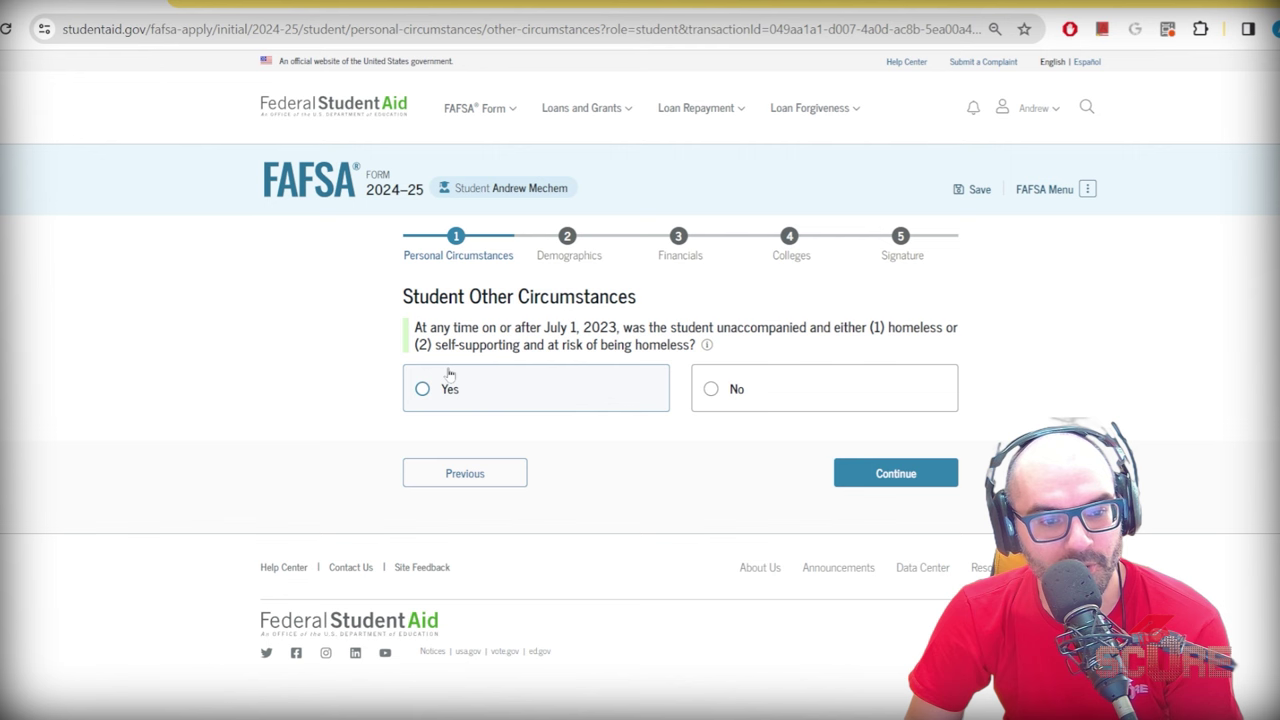
# Answer No to the homelessness question and review the Independent Student status
pyautogui.click(873, 392)
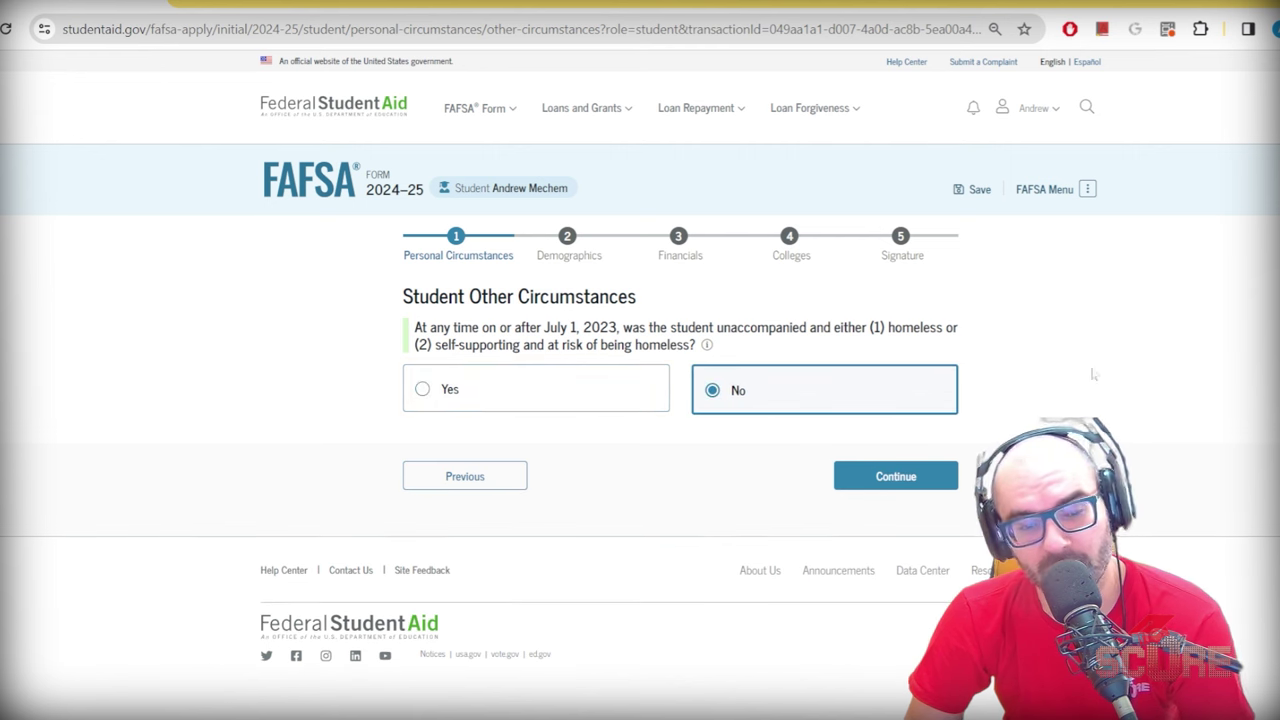
pyautogui.click(943, 486)
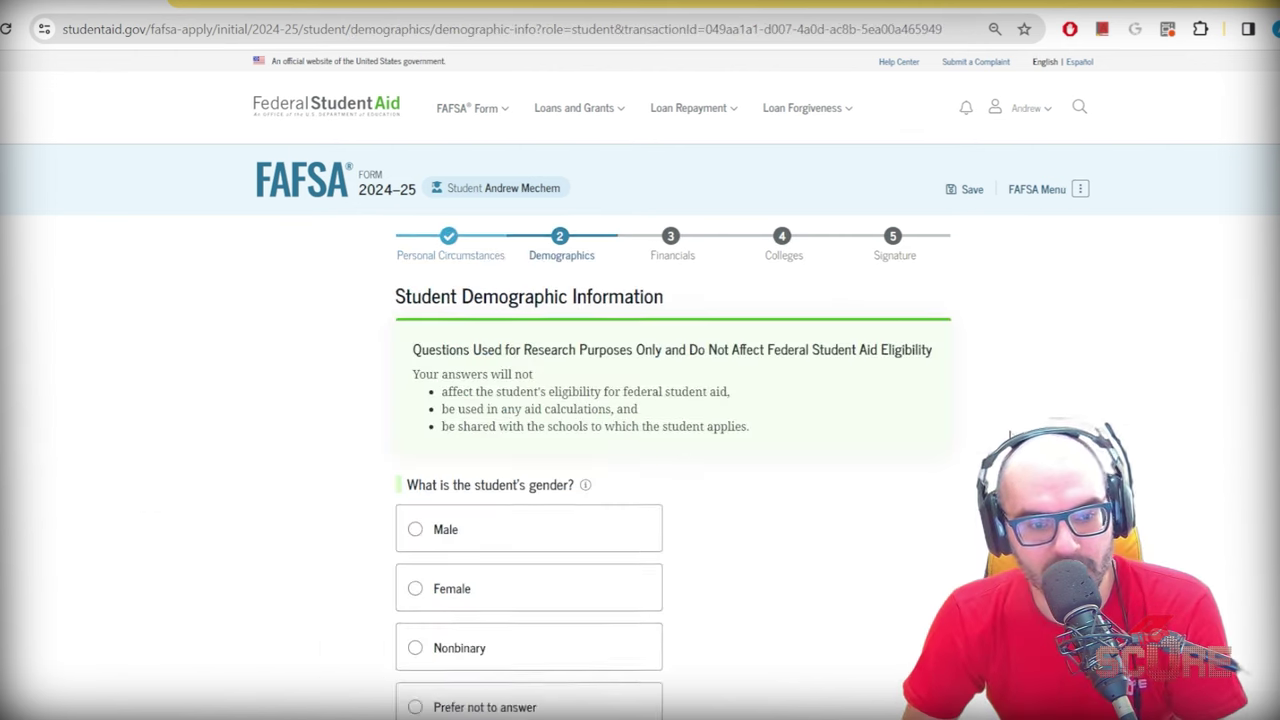
pyautogui.scroll(-3, 942, 335)
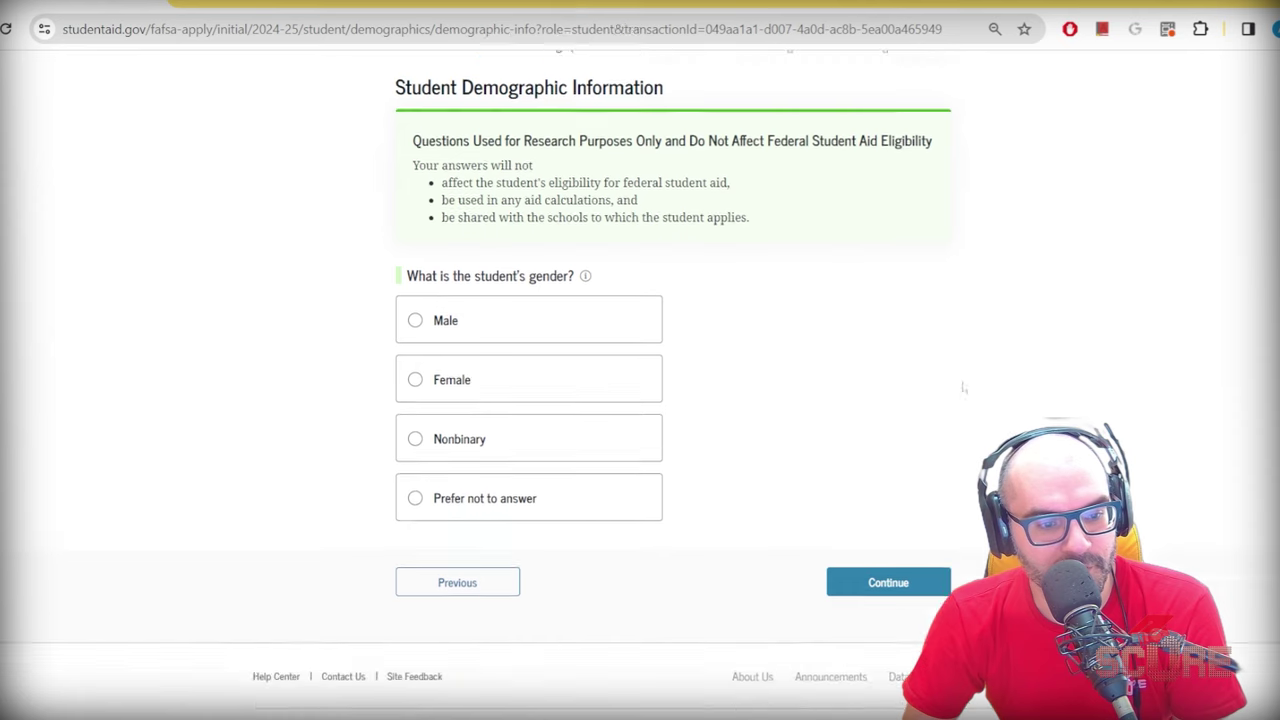
# Set gender to Male, ethnicity to not Hispanic, and race to White
pyautogui.click(416, 281)
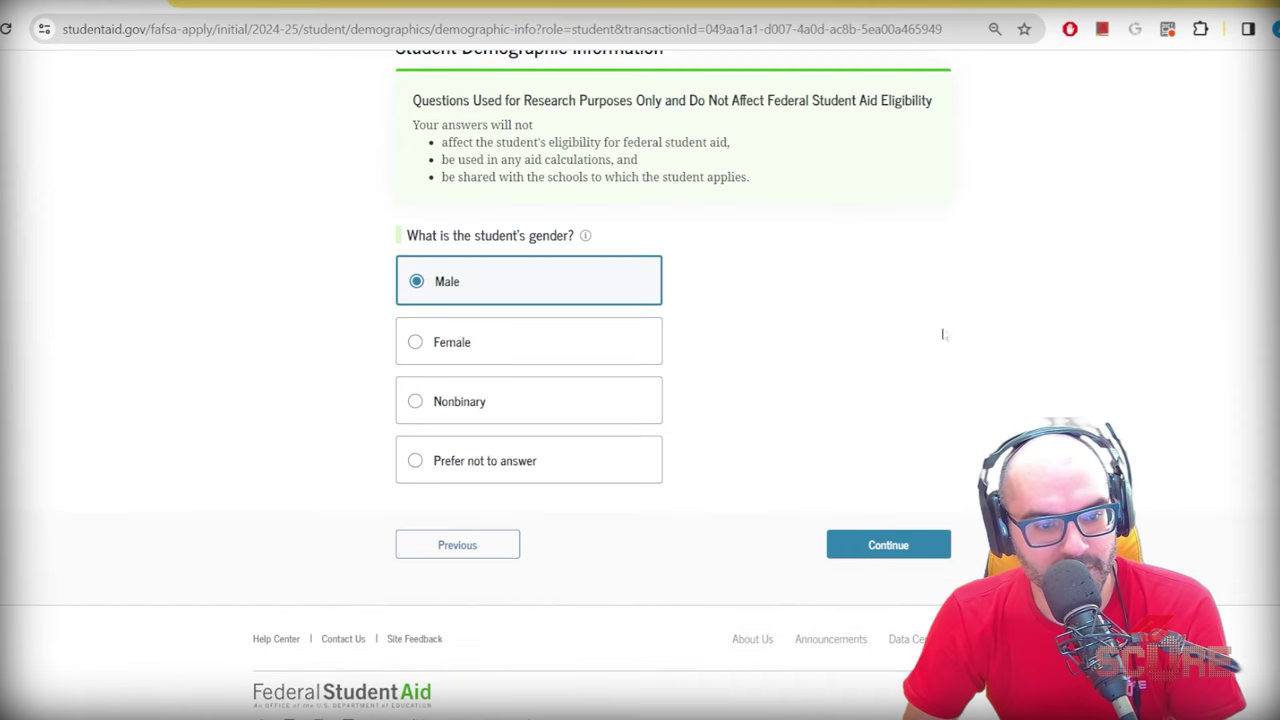
pyautogui.click(888, 545)
pyautogui.scroll(-5, 874, 462)
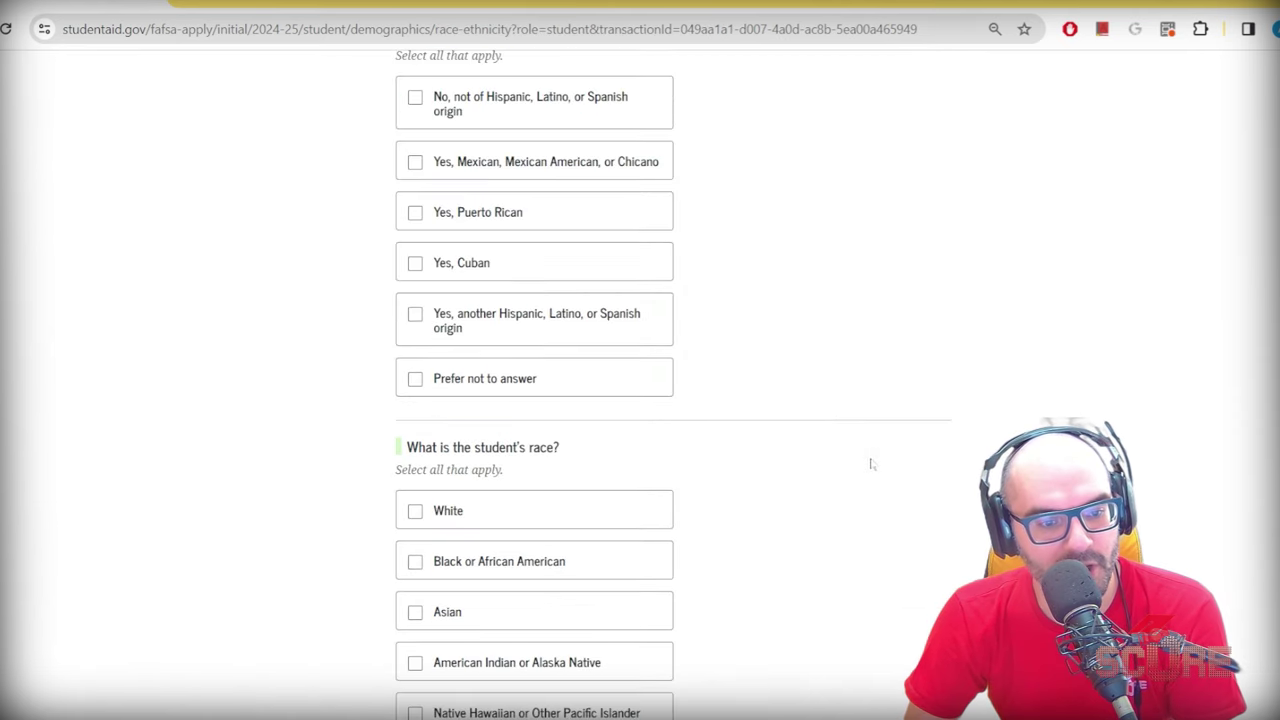
pyautogui.click(523, 118)
pyautogui.scroll(-2, 860, 320)
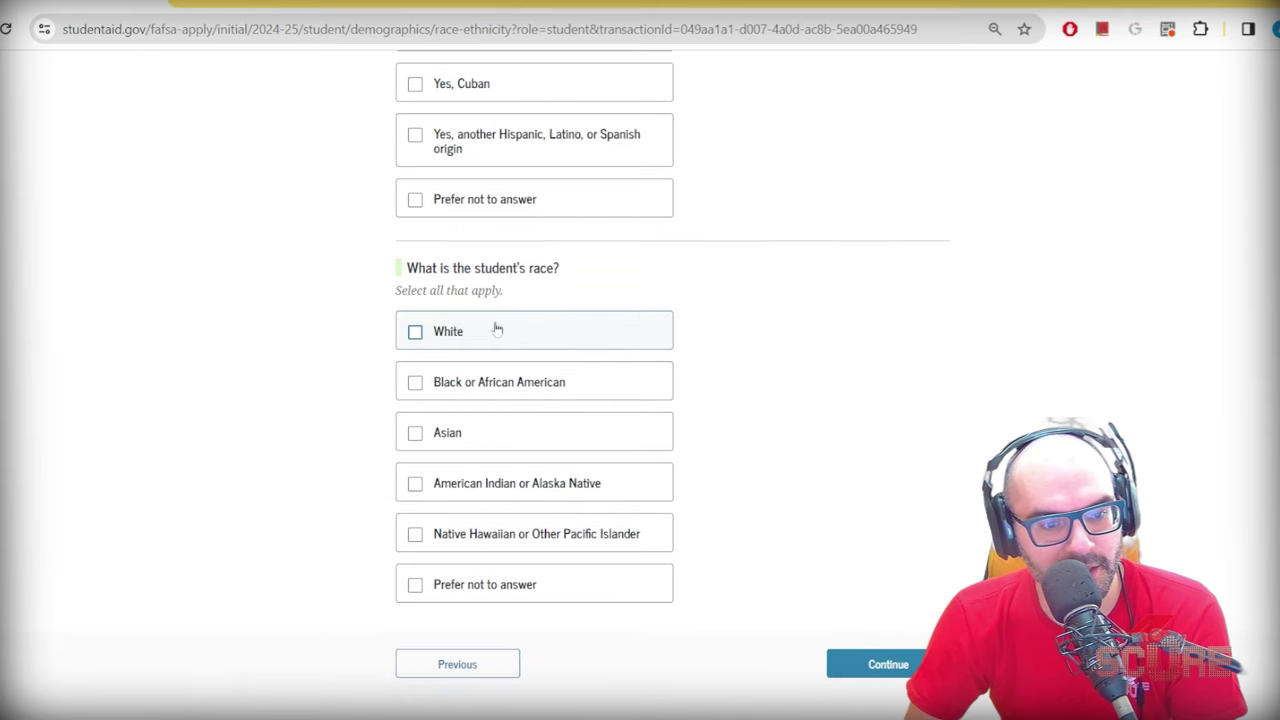
pyautogui.click(655, 333)
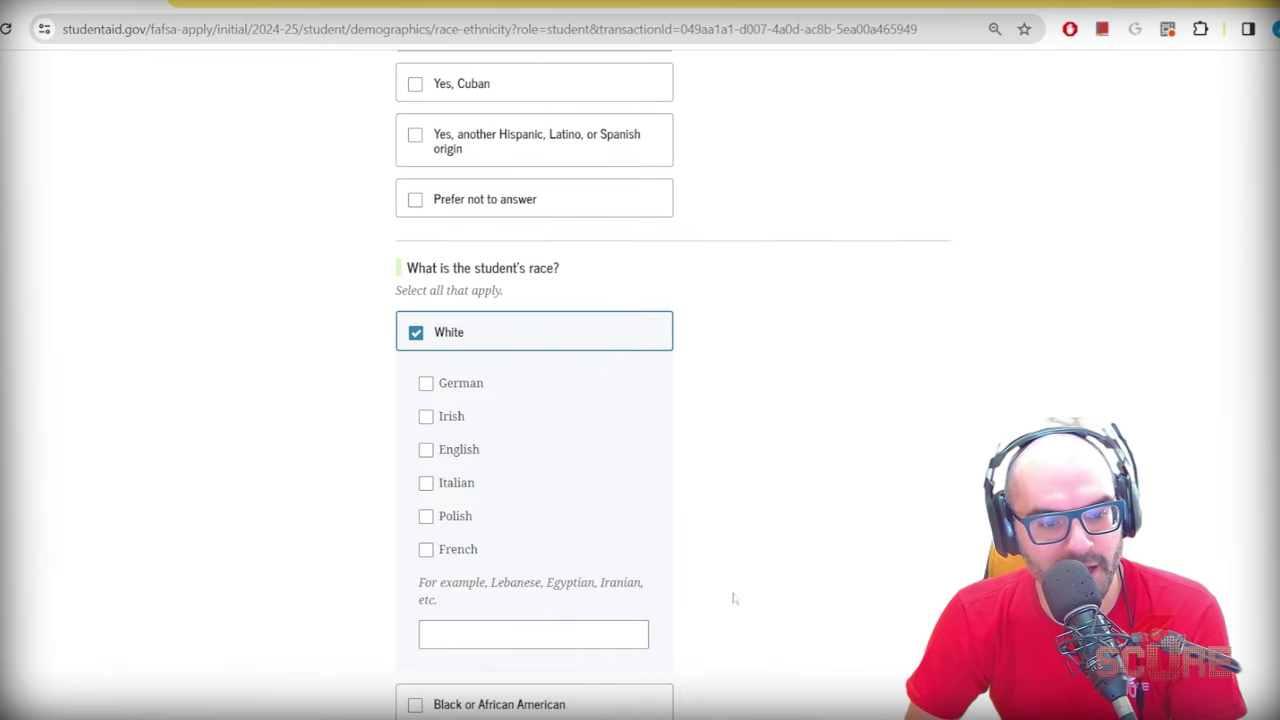
pyautogui.scroll(-1, 456, 445)
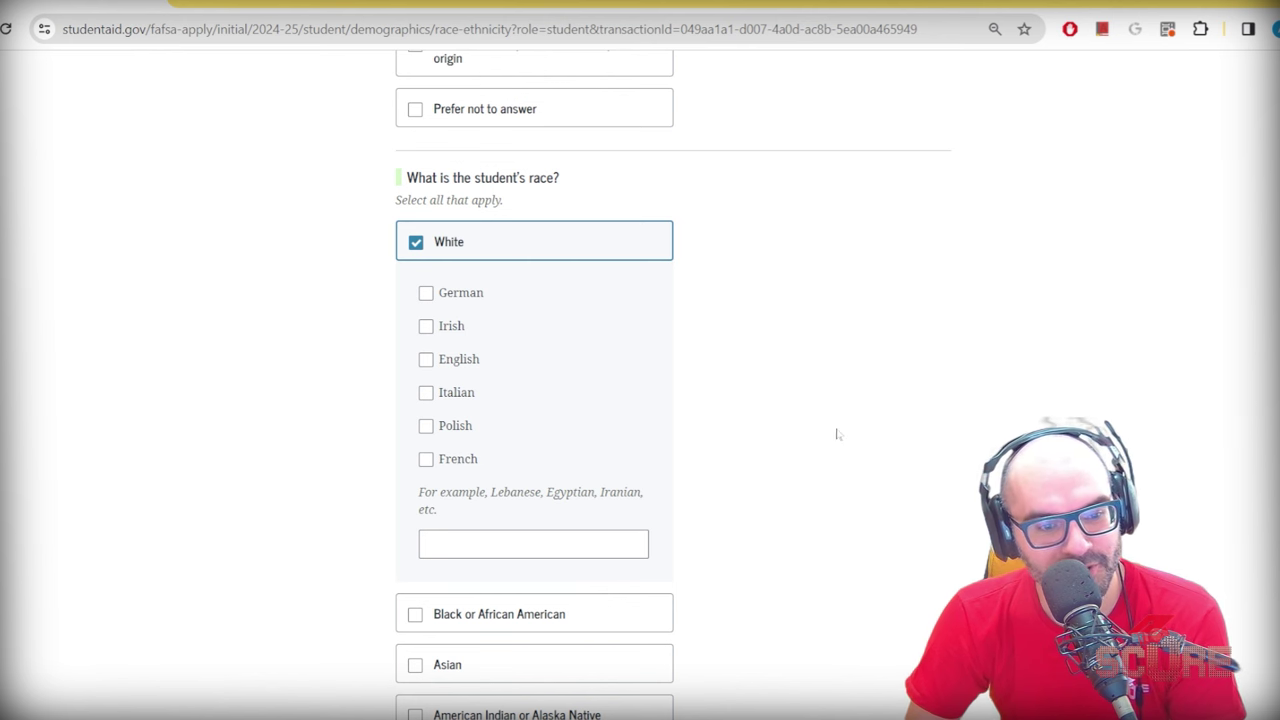
pyautogui.scroll(-4, 838, 433)
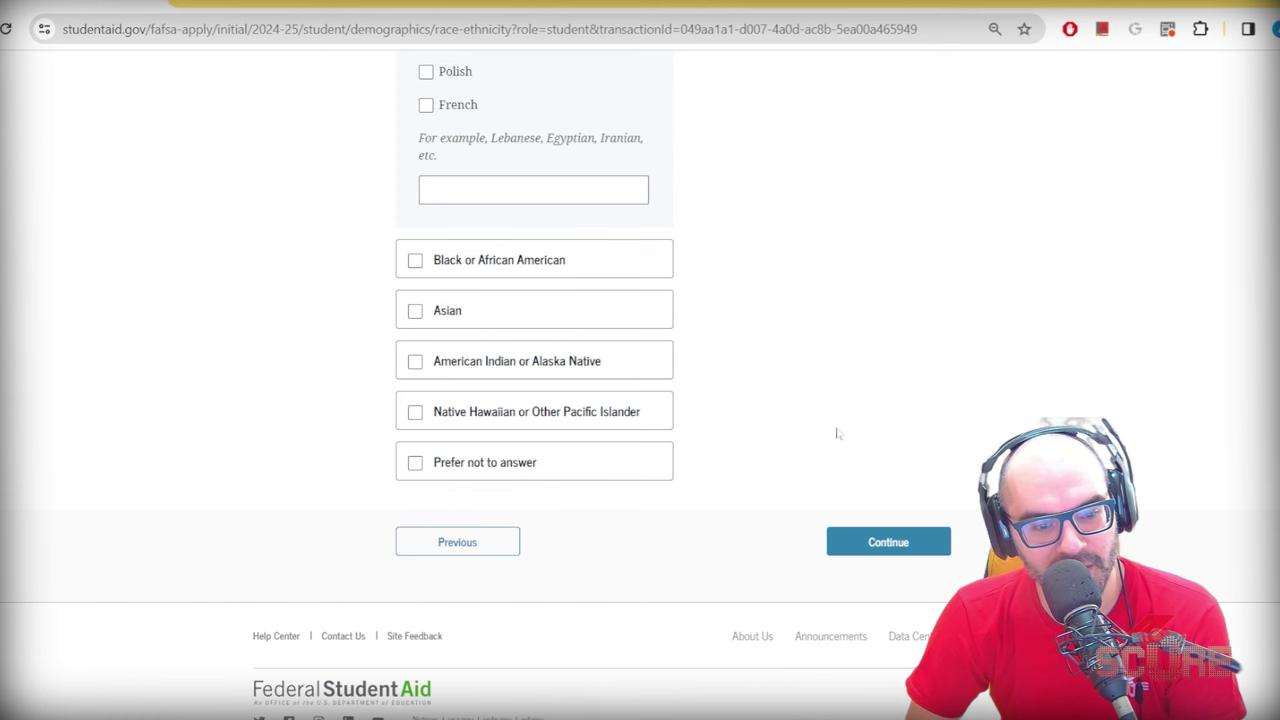
pyautogui.click(888, 542)
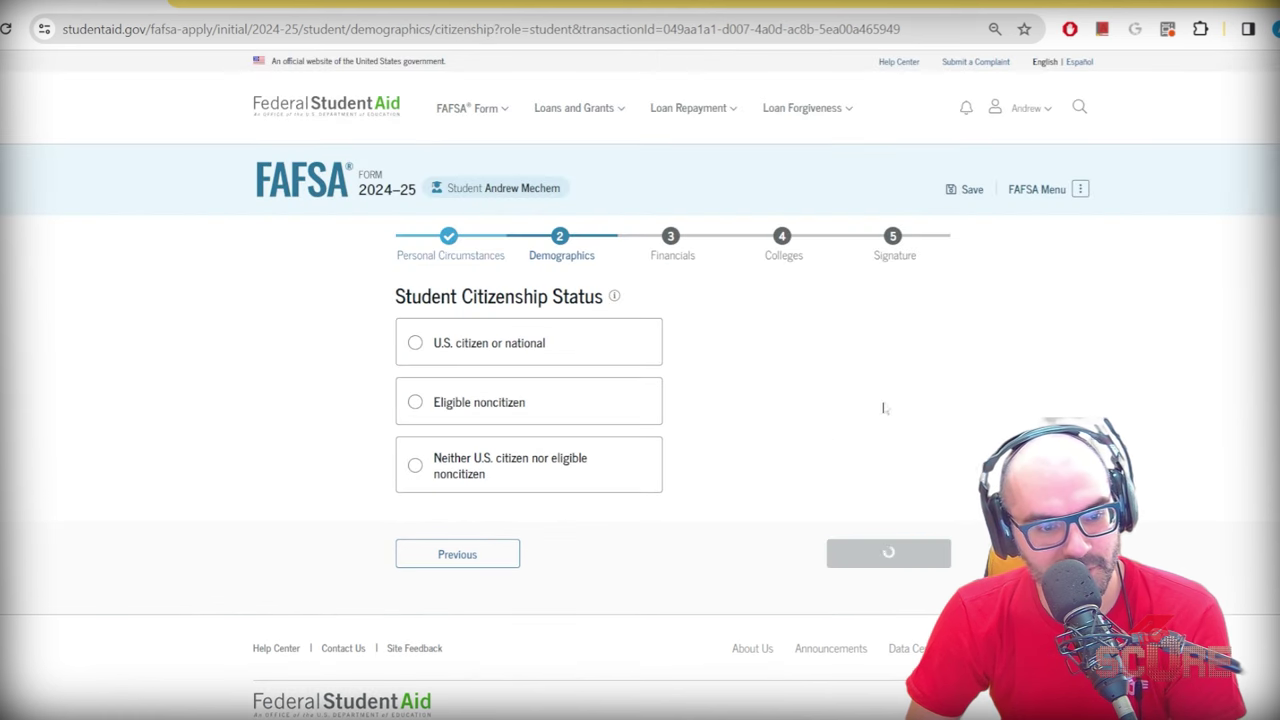
# Record U.S. citizenship, neither parent attending college, and a high school diploma
pyautogui.click(503, 344)
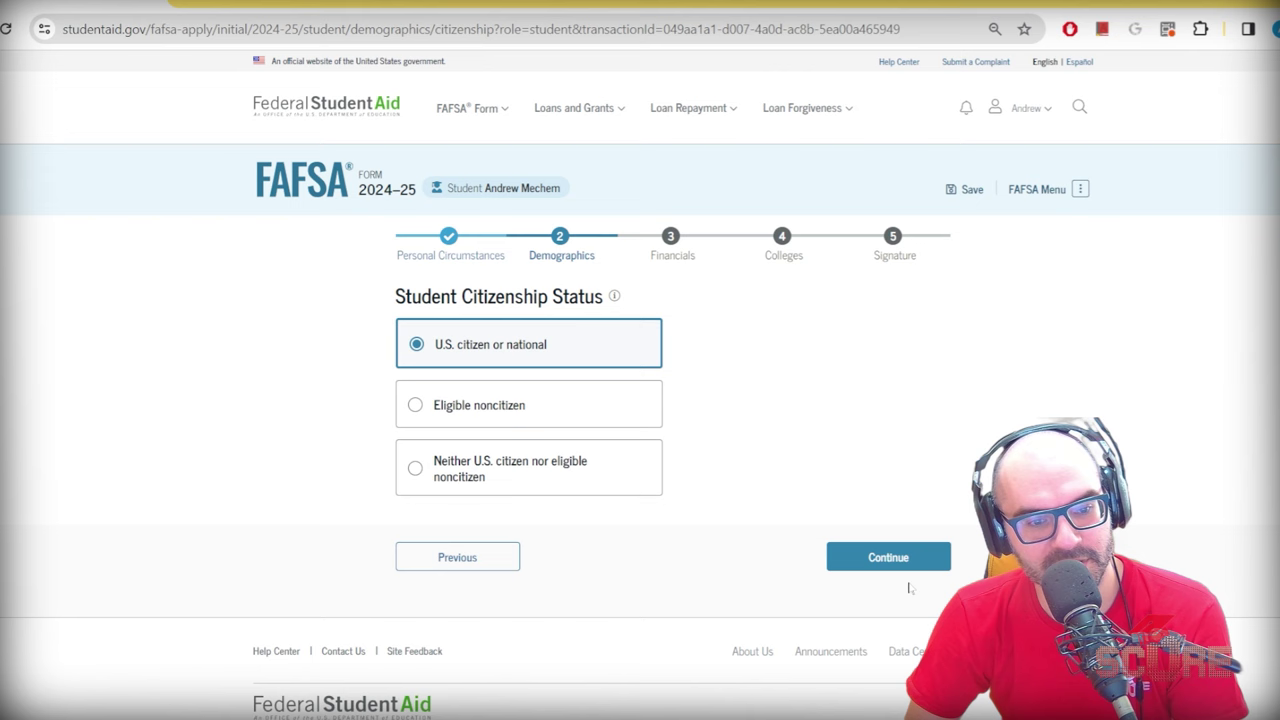
pyautogui.click(874, 559)
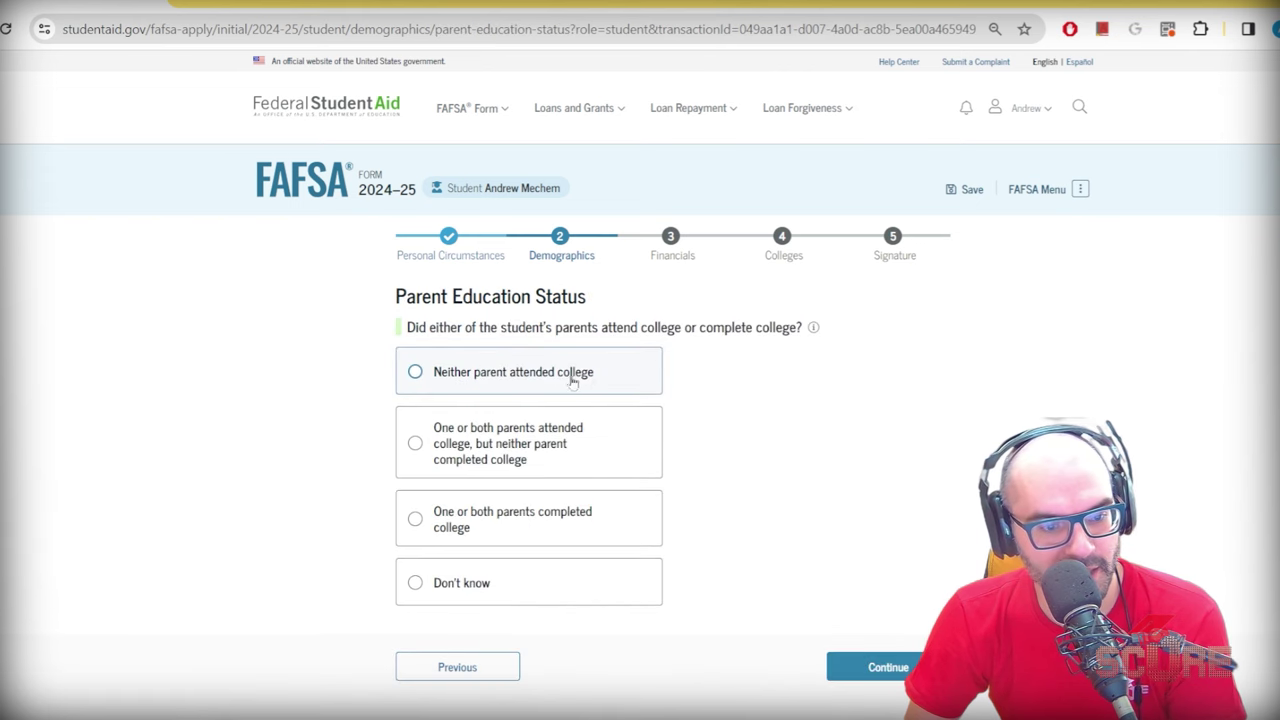
pyautogui.click(572, 381)
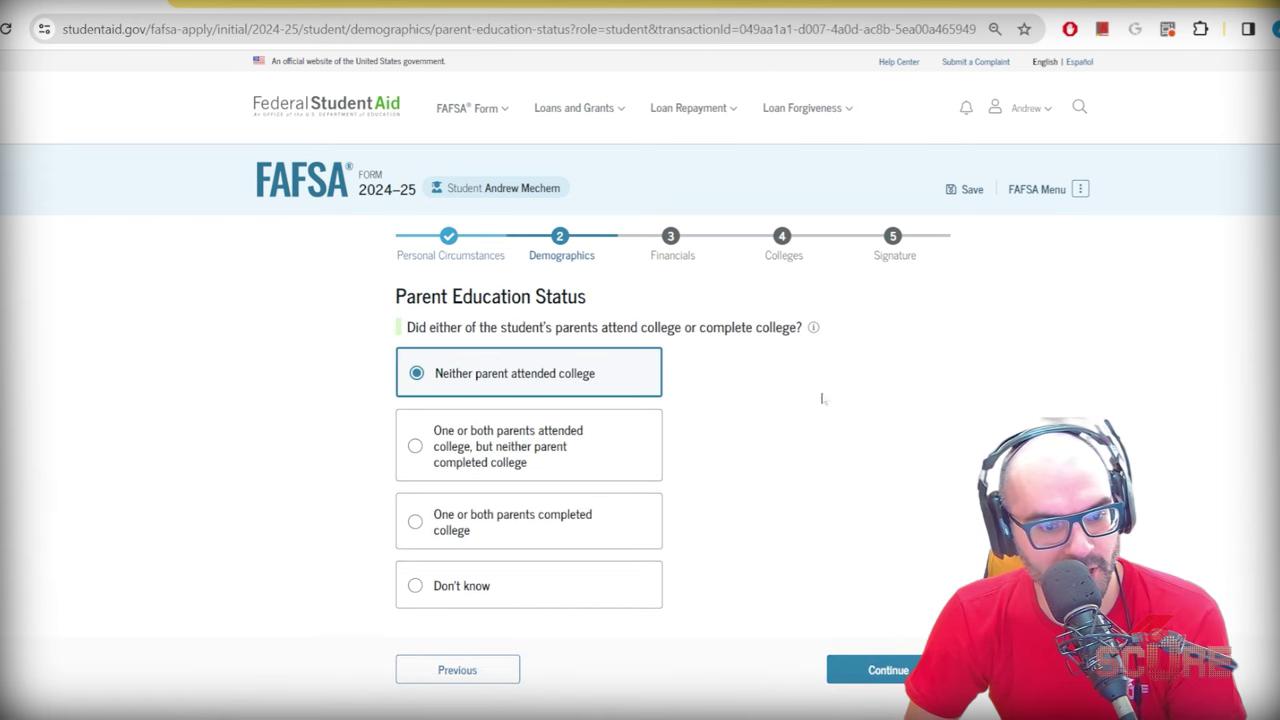
pyautogui.click(896, 672)
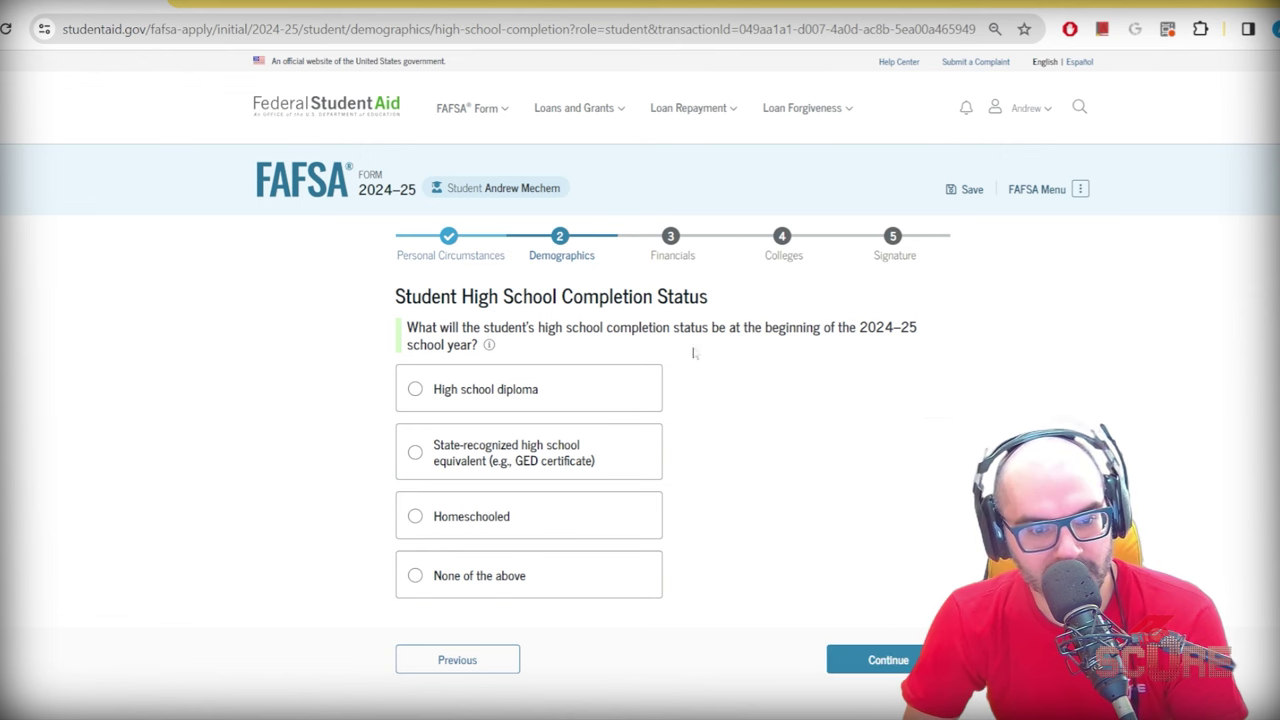
pyautogui.click(604, 378)
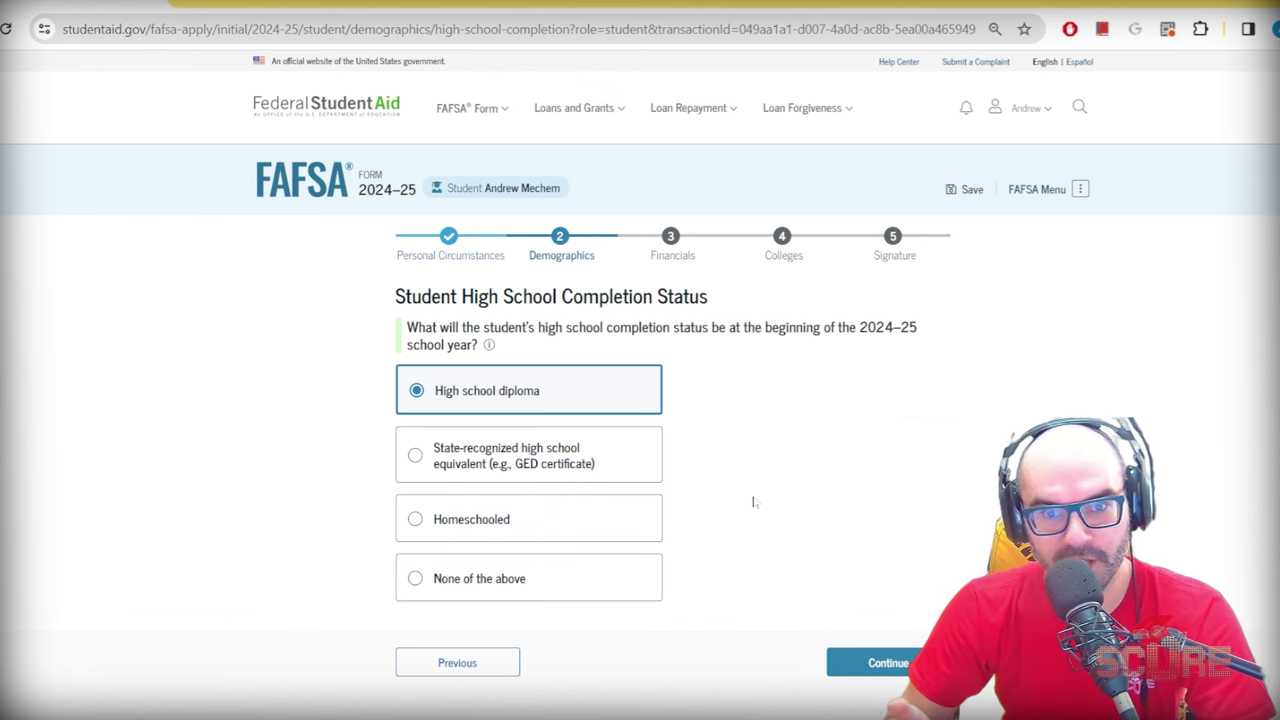
pyautogui.click(857, 666)
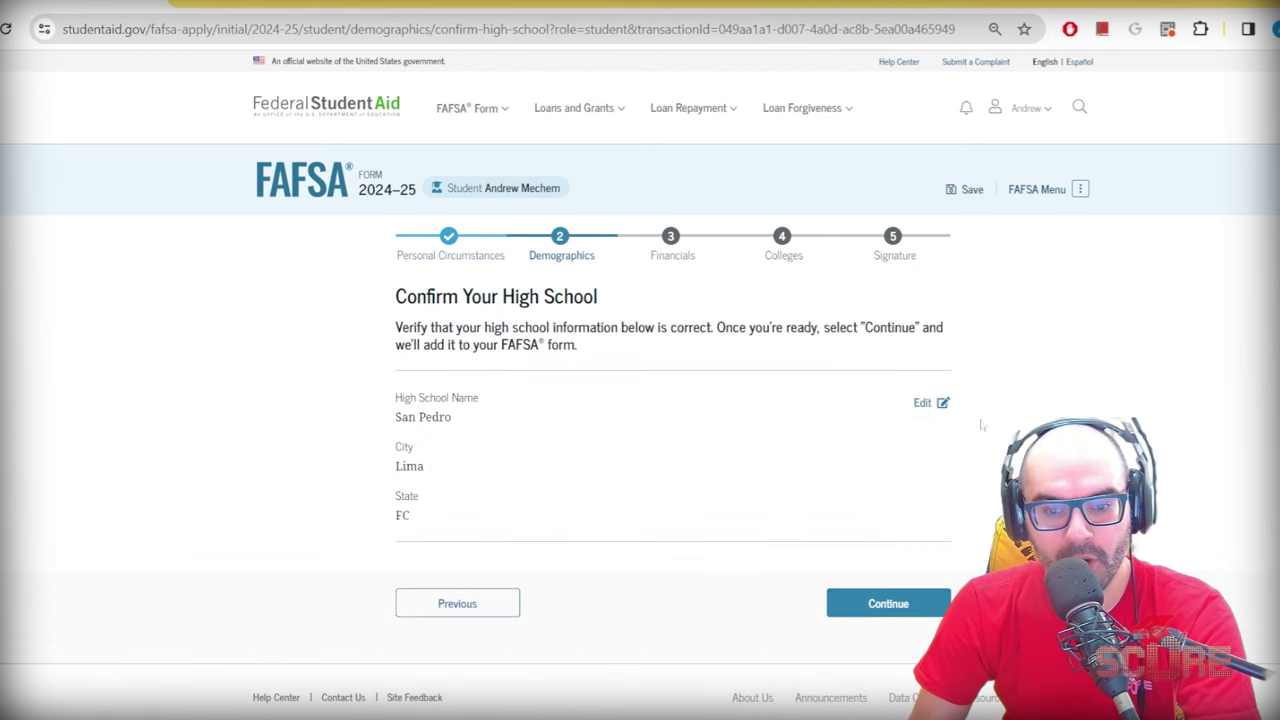
# Reopen the high school details and search for a school in Lima
pyautogui.click(940, 410)
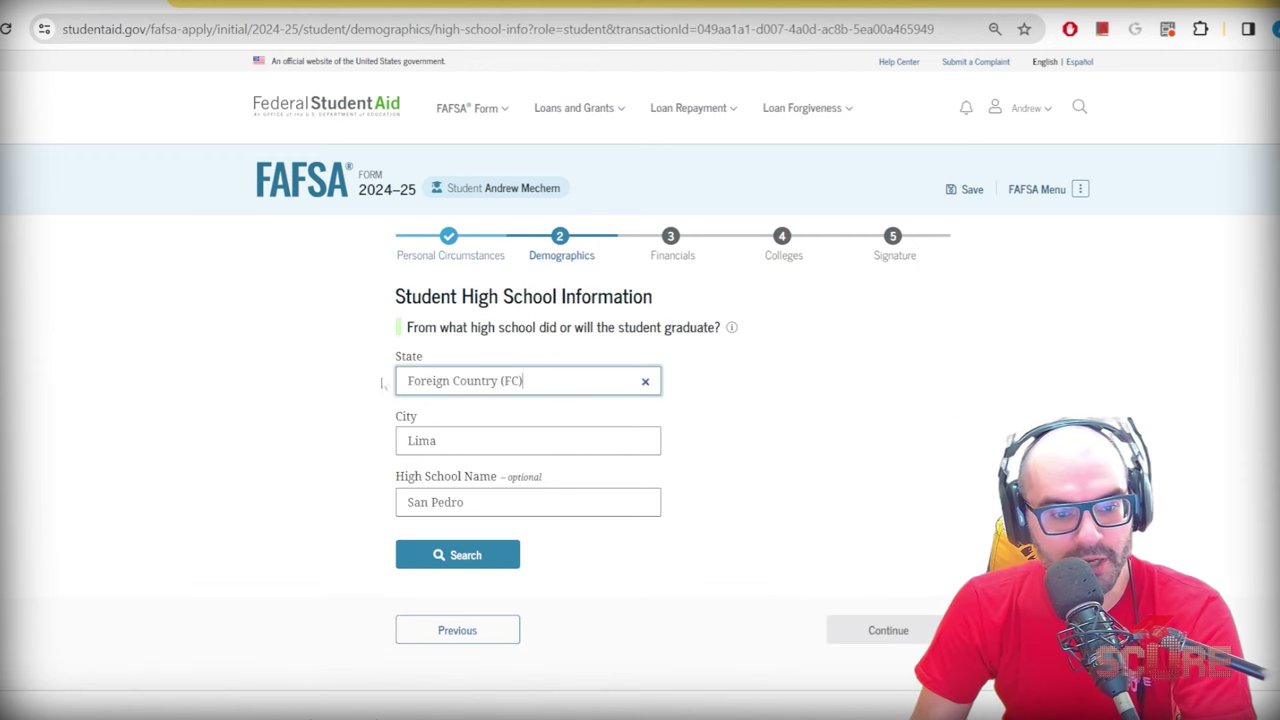
pyautogui.click(580, 434)
pyautogui.press('Tab')
pyautogui.click(836, 459)
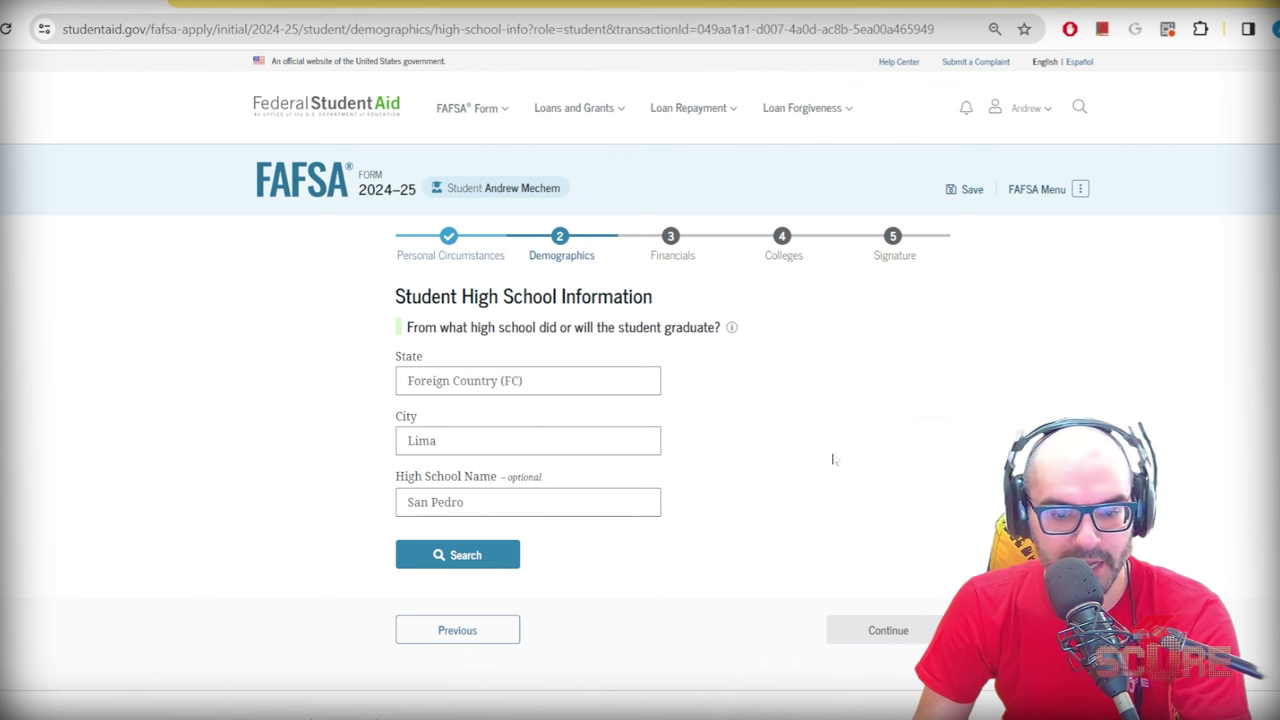
pyautogui.click(525, 505)
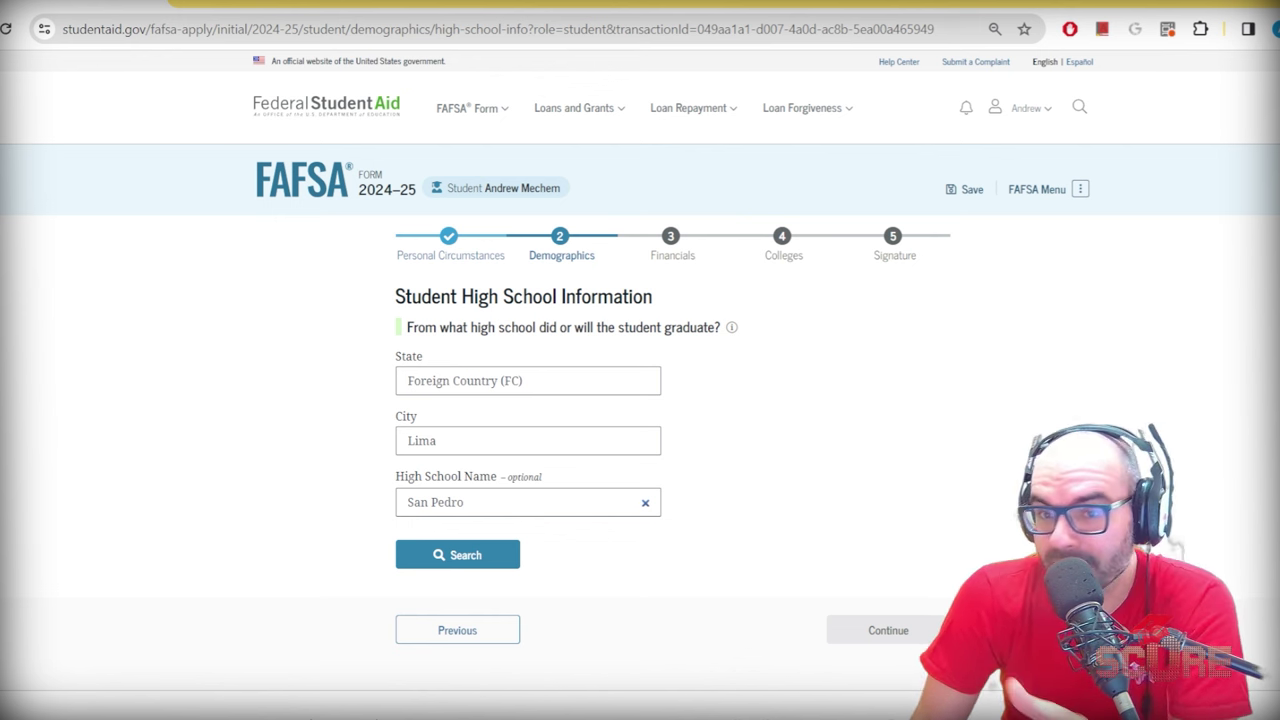
pyautogui.click(490, 545)
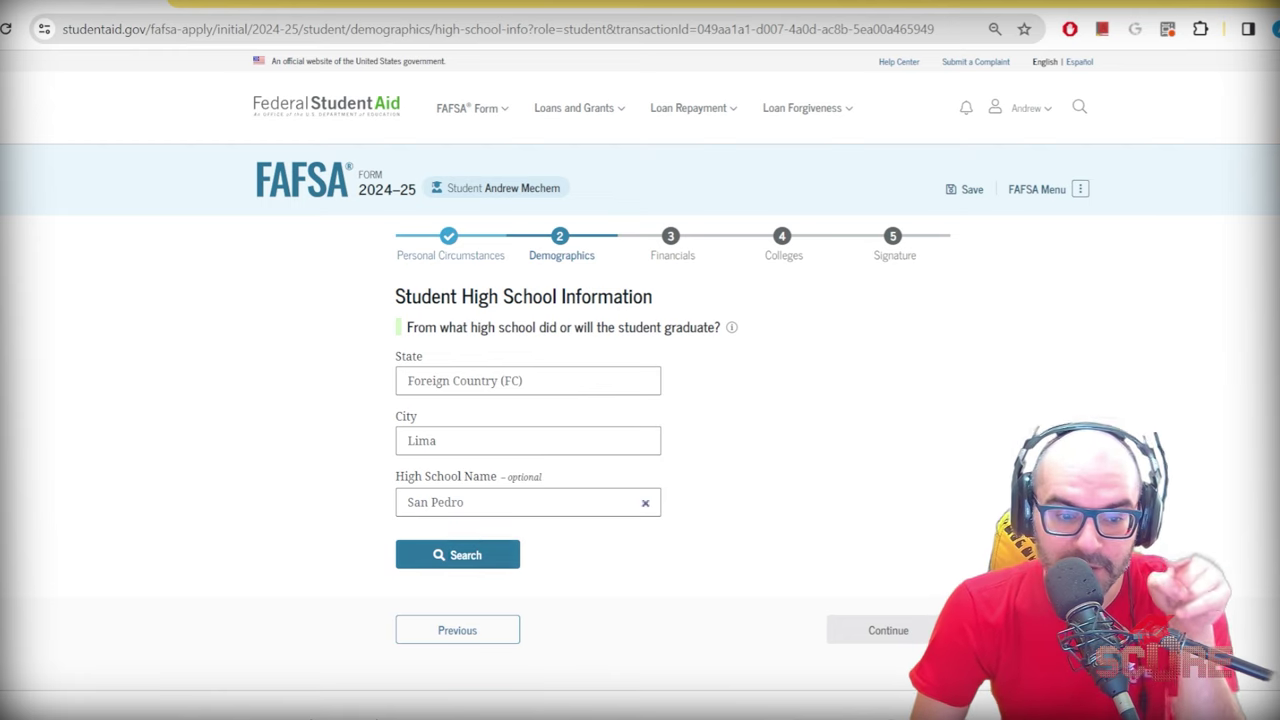
# Review the no-school-found error returned for the Lima search
pyautogui.scroll(-2, 800, 548)
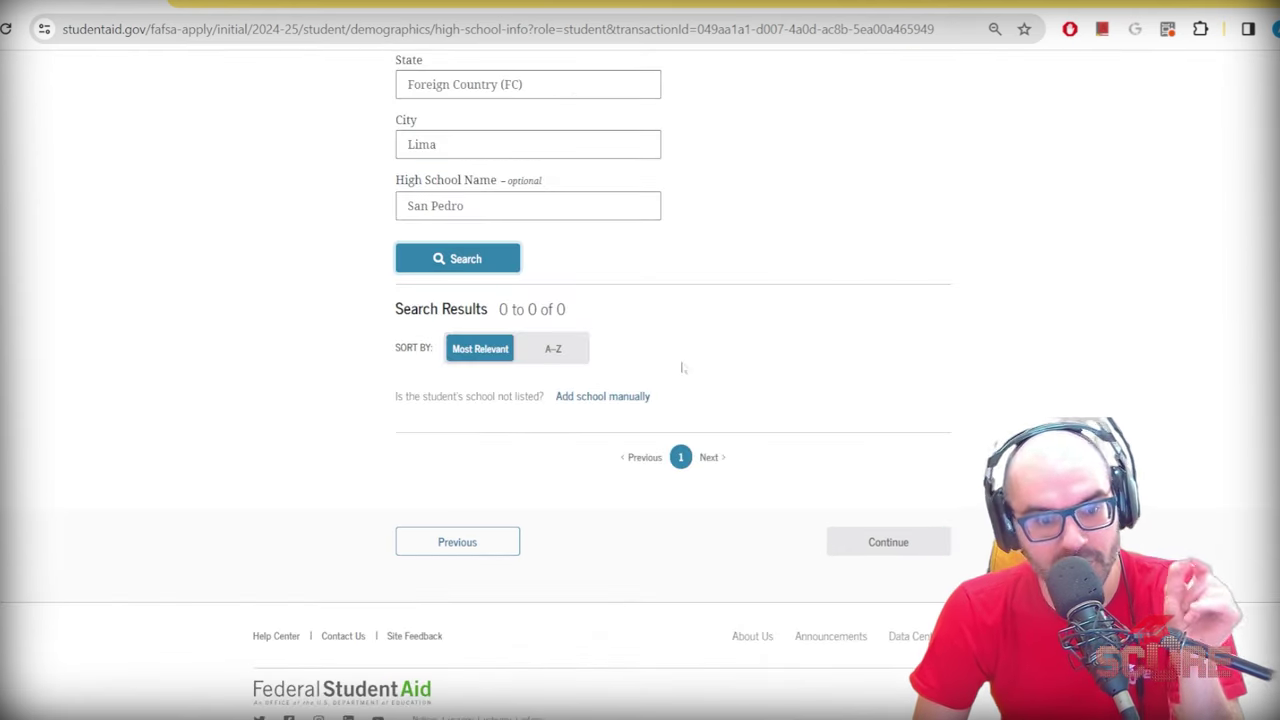
pyautogui.scroll(4, 712, 414)
pyautogui.scroll(2, 760, 430)
pyautogui.scroll(-4, 795, 446)
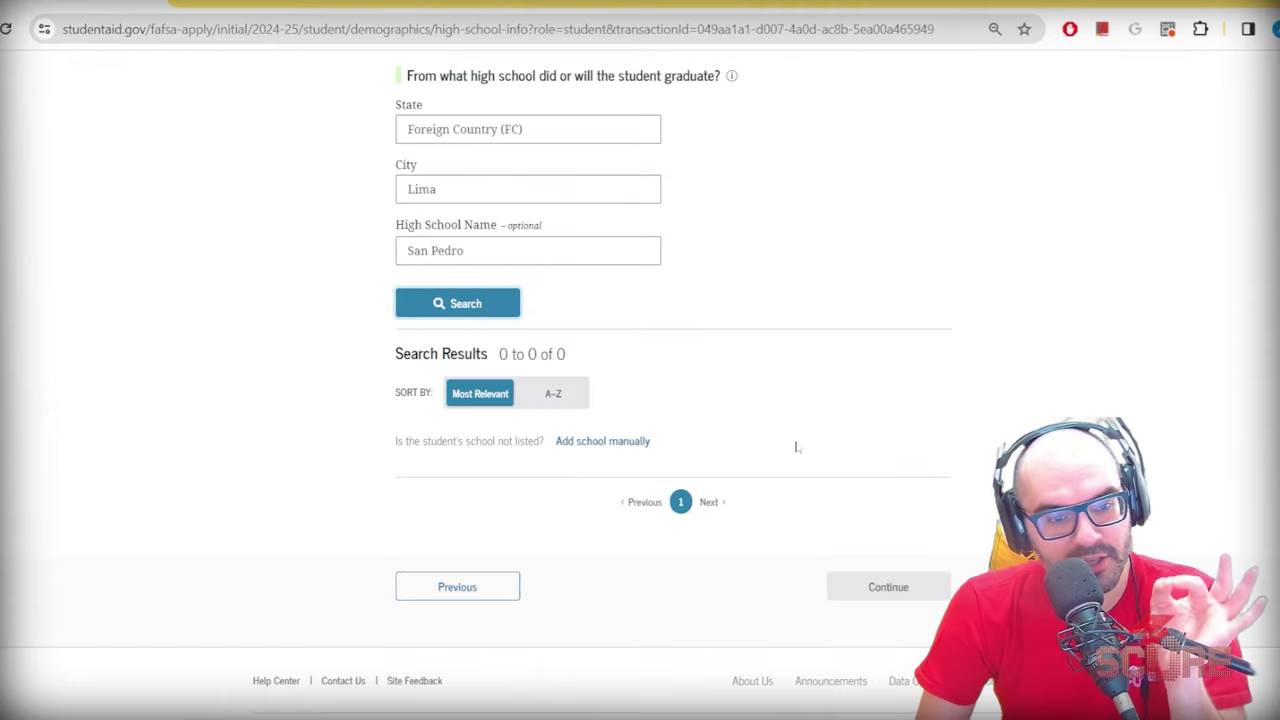
pyautogui.scroll(3, 700, 350)
pyautogui.moveTo(564, 205); pyautogui.dragTo(875, 208)
pyautogui.click(828, 414)
pyautogui.scroll(-5, 800, 412)
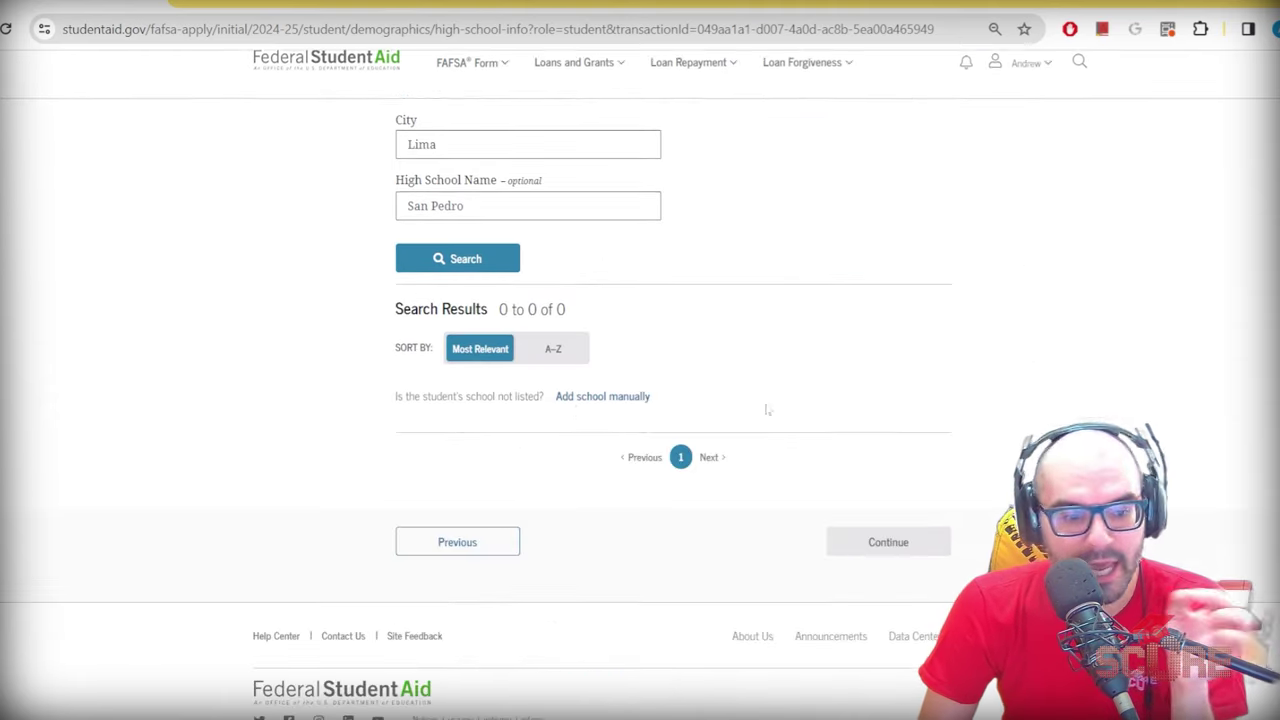
# Manually add San Pedro high school in Lima, Foreign Country (FC), as outside the U.S., and confirm it
pyautogui.click(588, 396)
pyautogui.click(550, 398)
pyautogui.write('Fore')
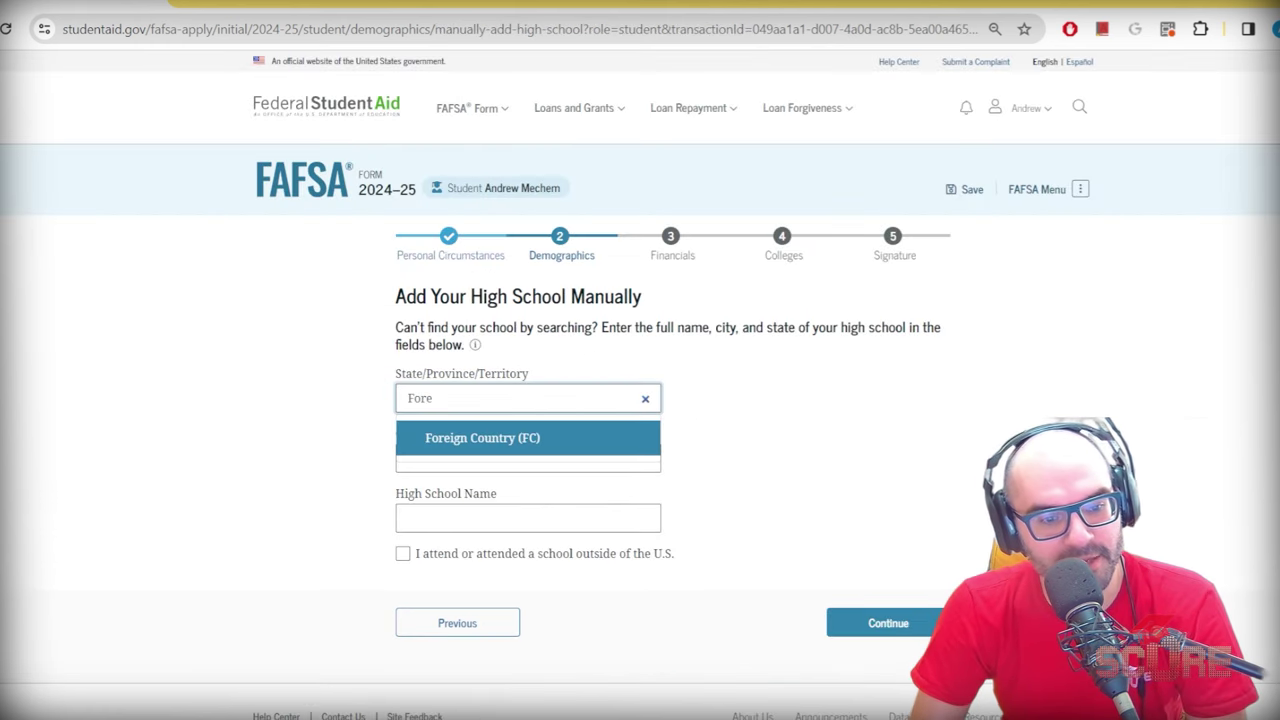
pyautogui.click(554, 437)
pyautogui.write('Lima')
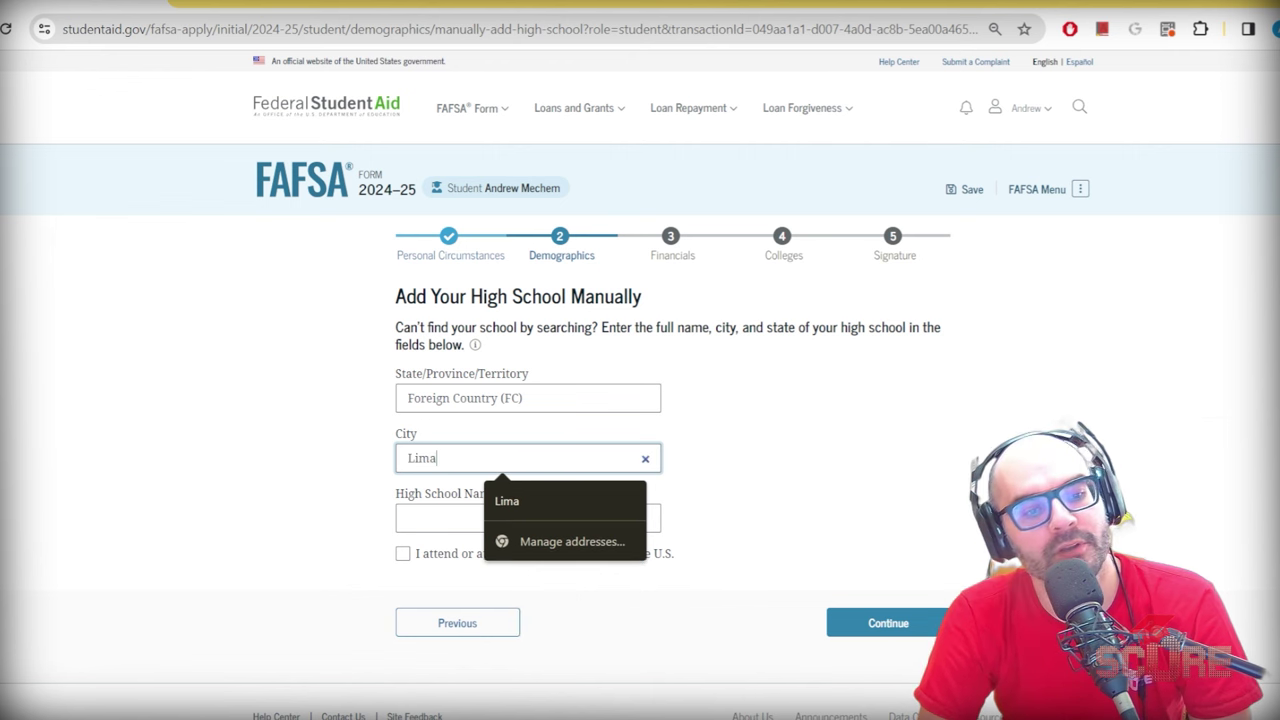
pyautogui.press('Tab')
pyautogui.write('San Pedro')
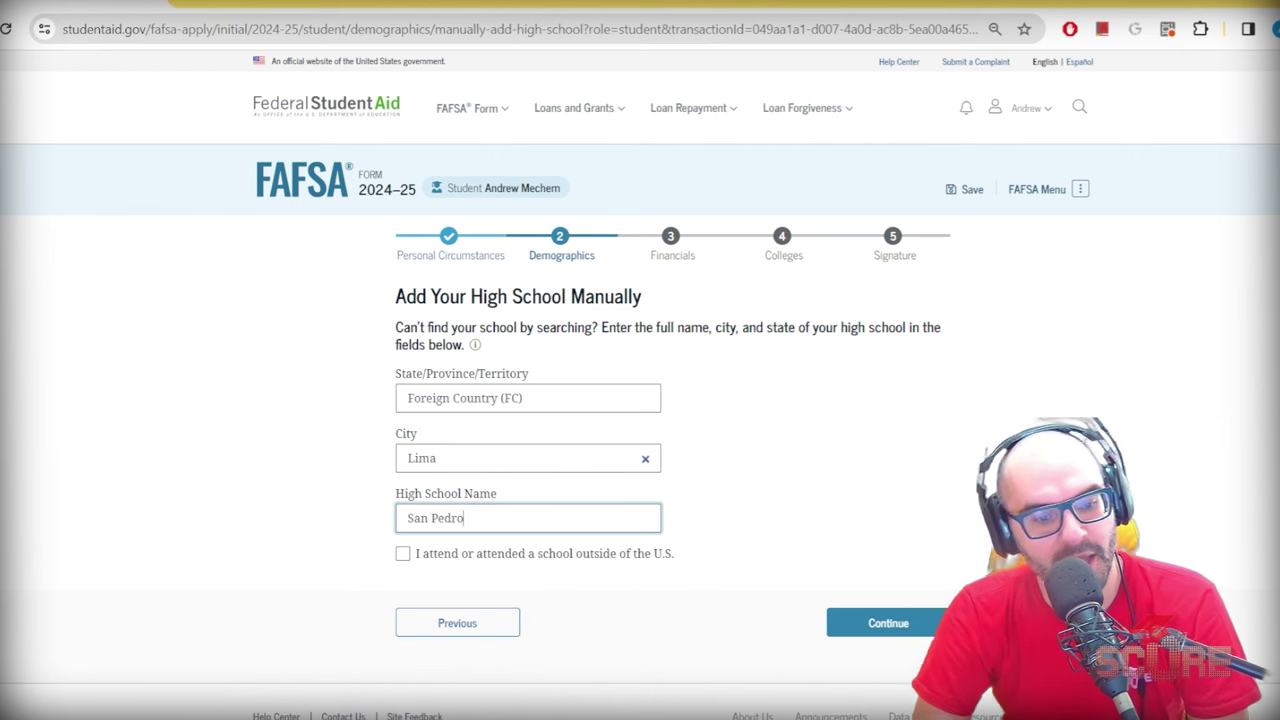
pyautogui.click(636, 558)
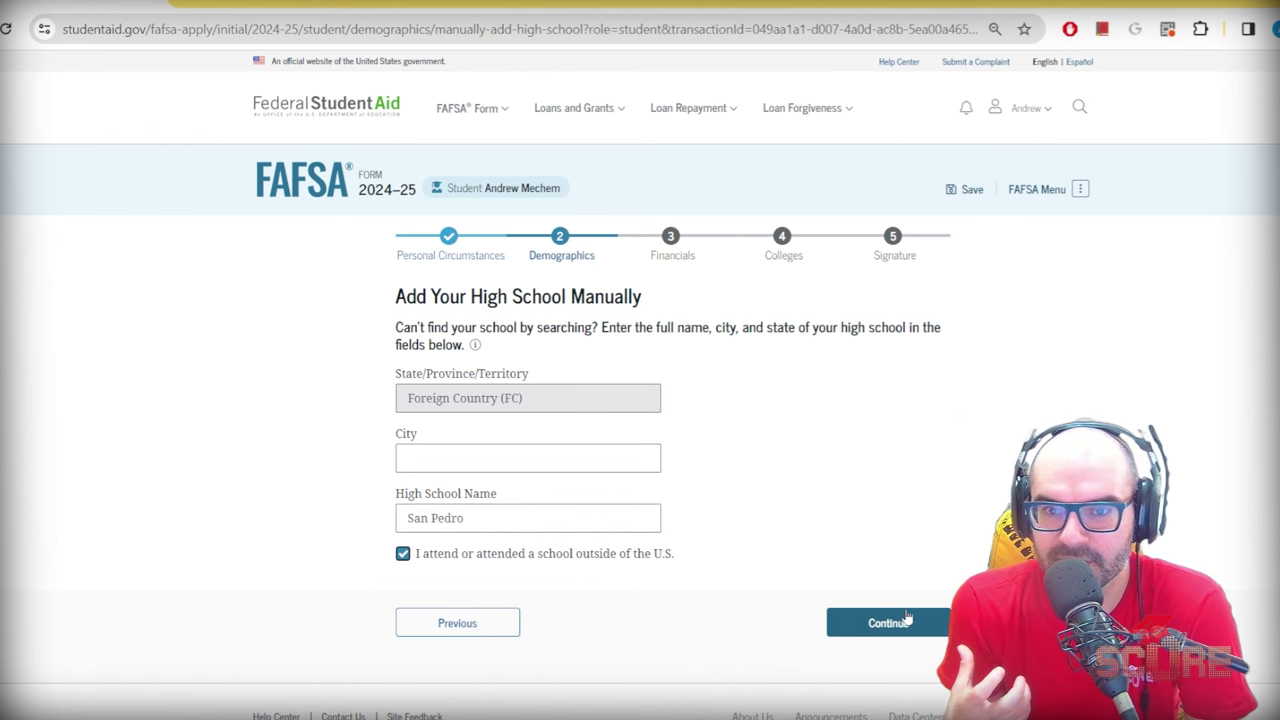
pyautogui.click(907, 619)
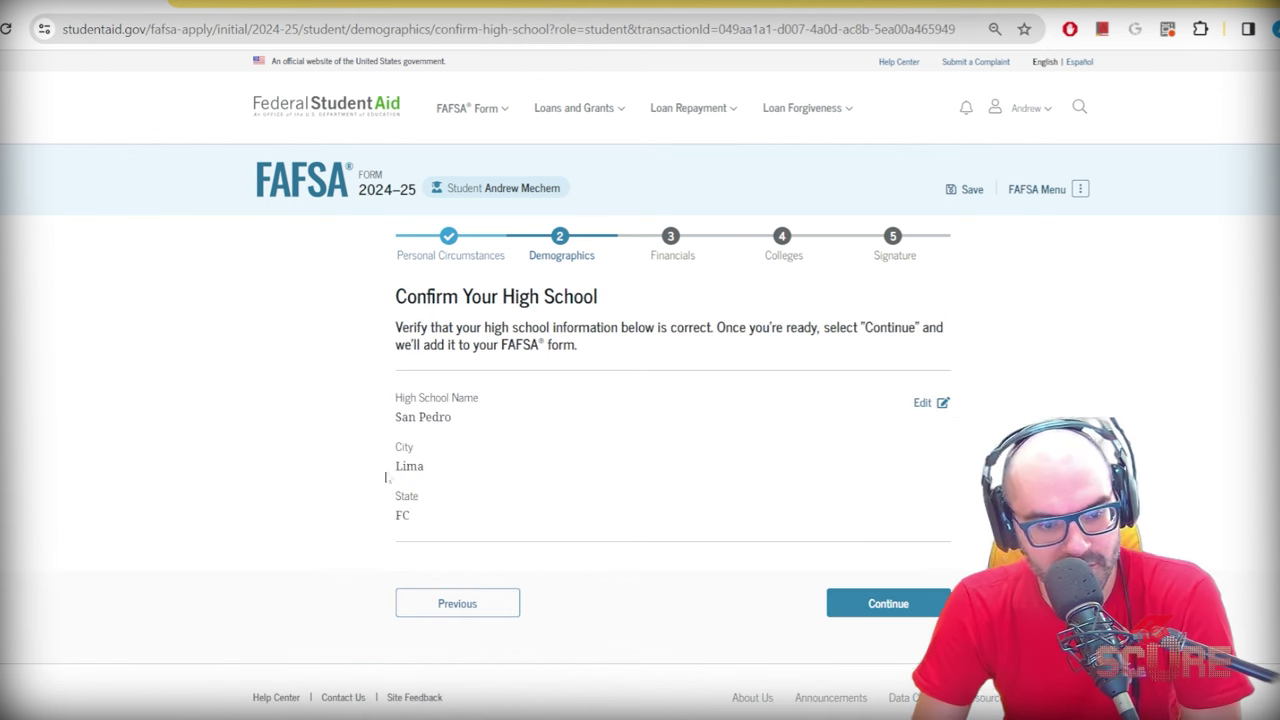
pyautogui.click(852, 595)
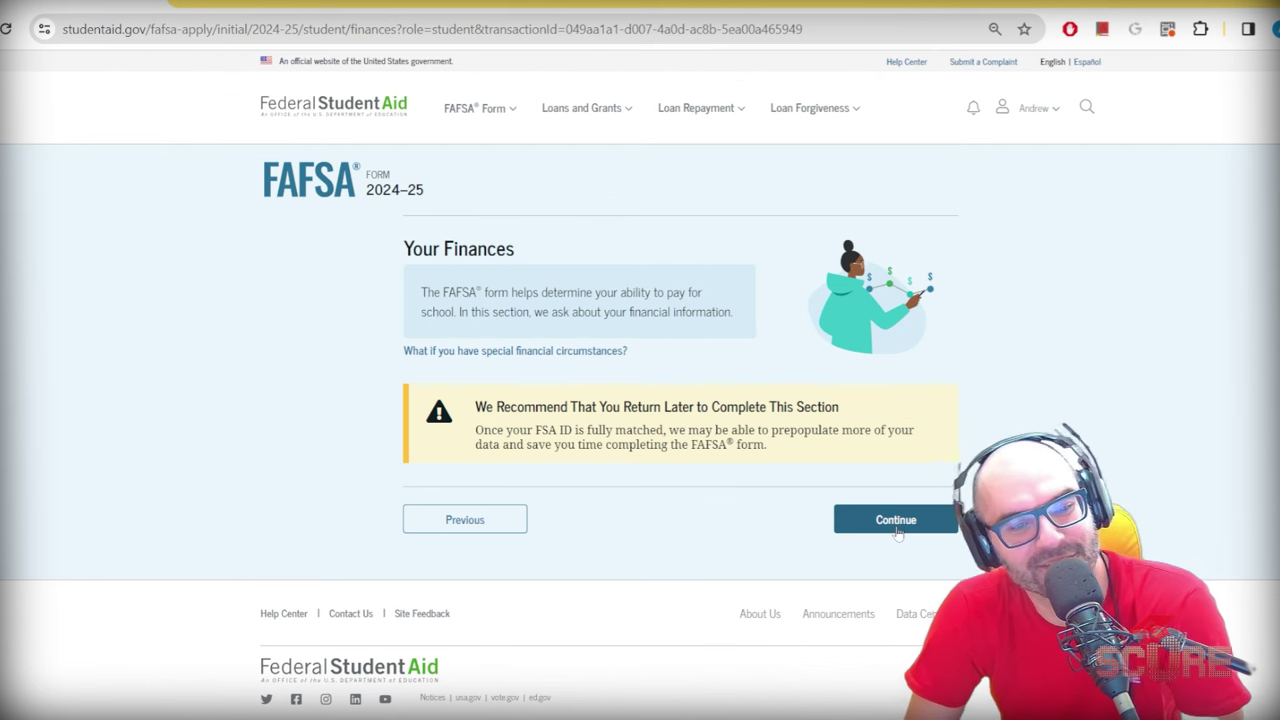
# Begin Your Finances and answer 'None of these apply' to the federal benefits question
pyautogui.click(897, 533)
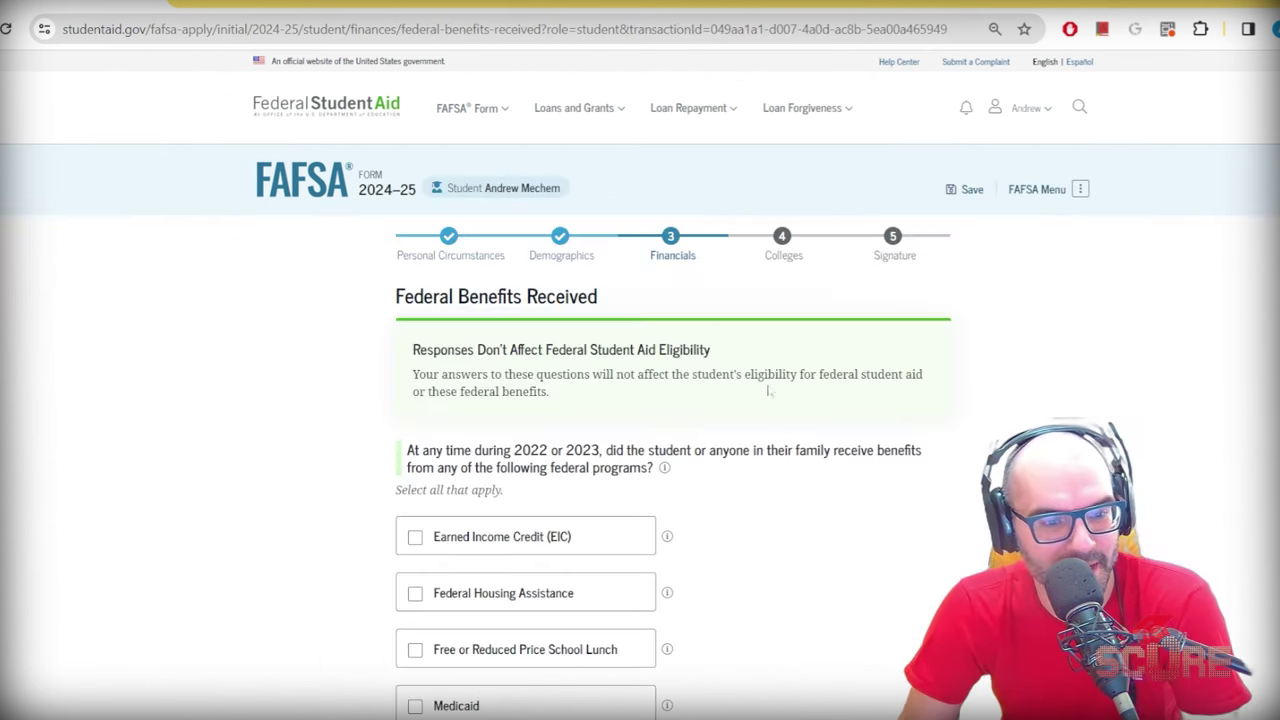
pyautogui.scroll(-2, 1108, 364)
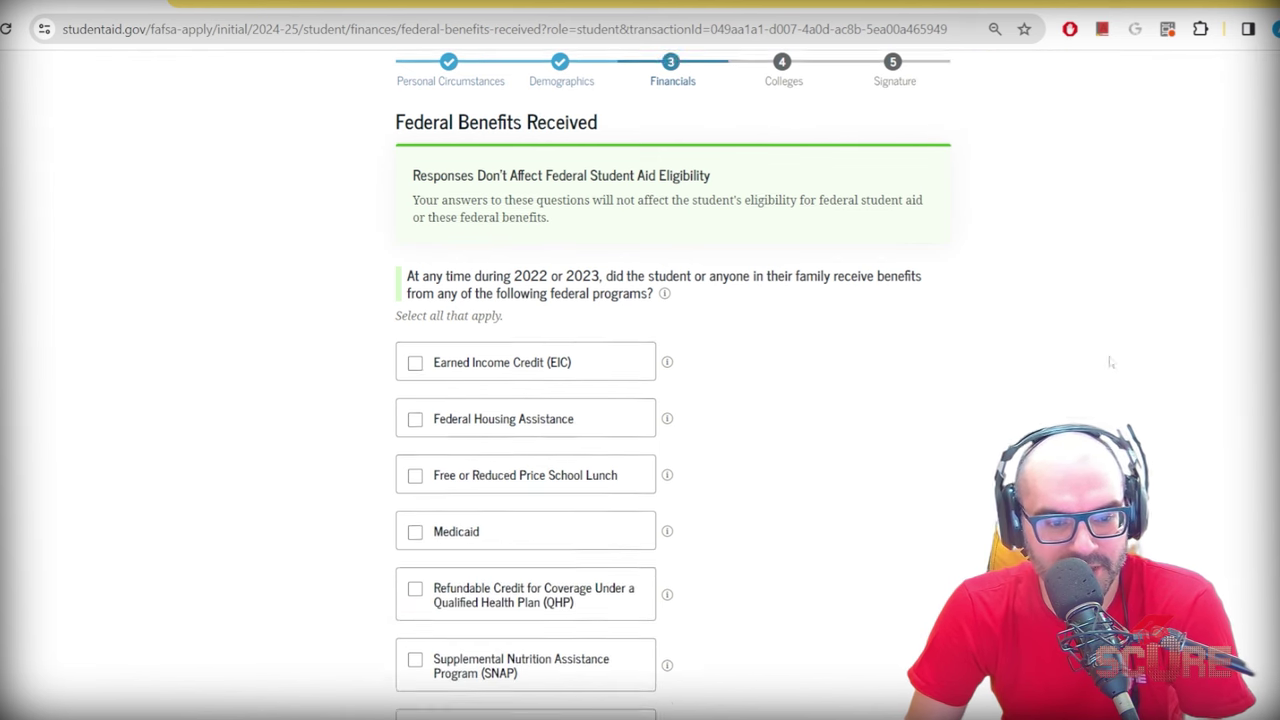
pyautogui.moveTo(549, 270); pyautogui.dragTo(878, 270)
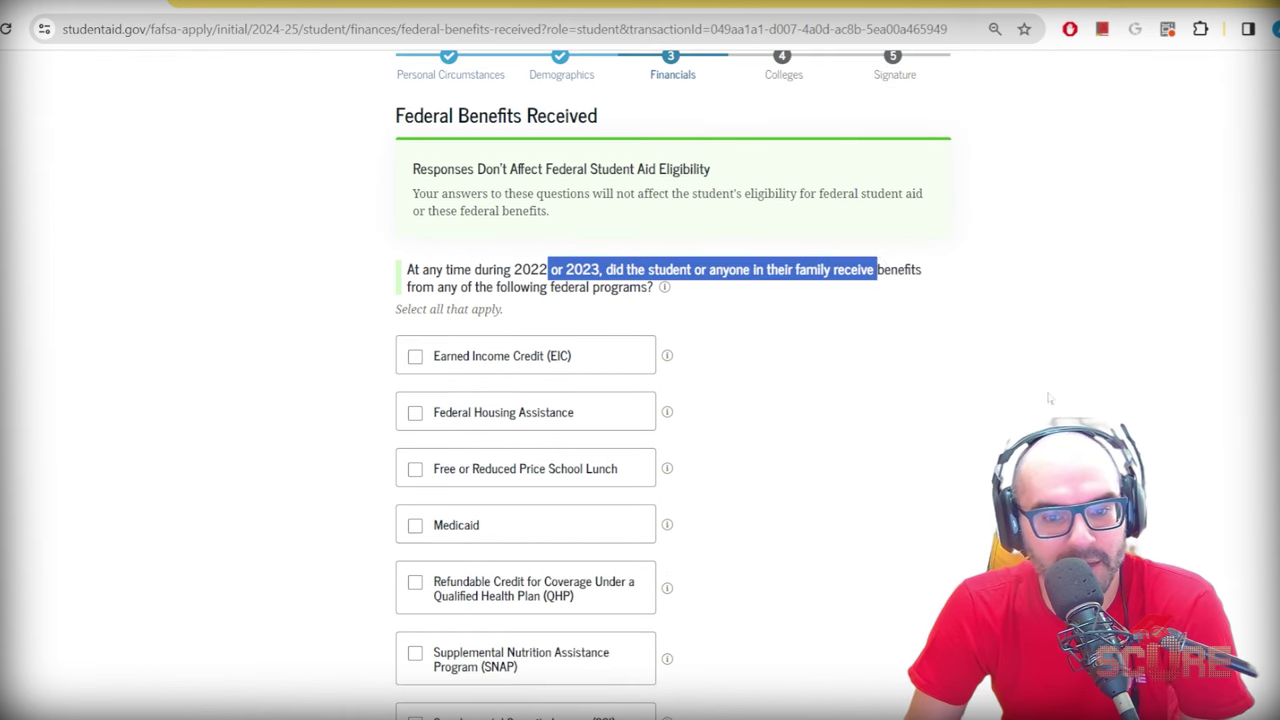
pyautogui.click(850, 353)
pyautogui.scroll(-2, 897, 354)
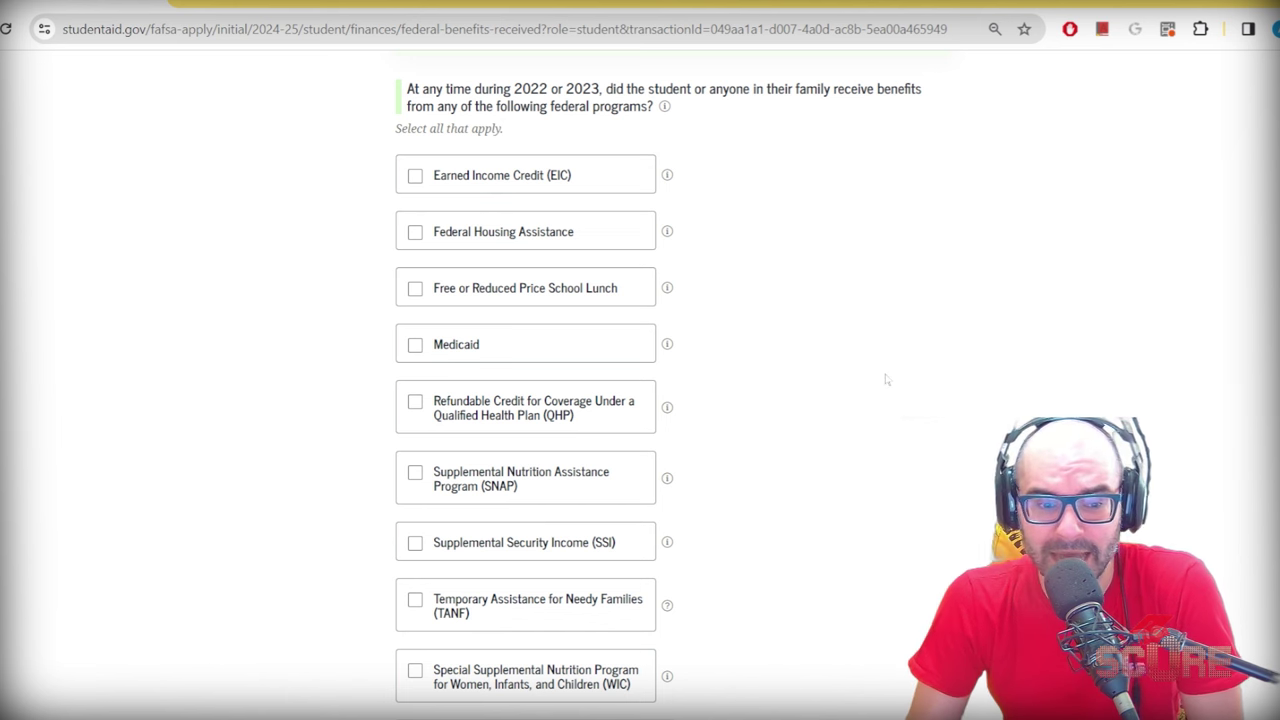
pyautogui.scroll(-1, 623, 237)
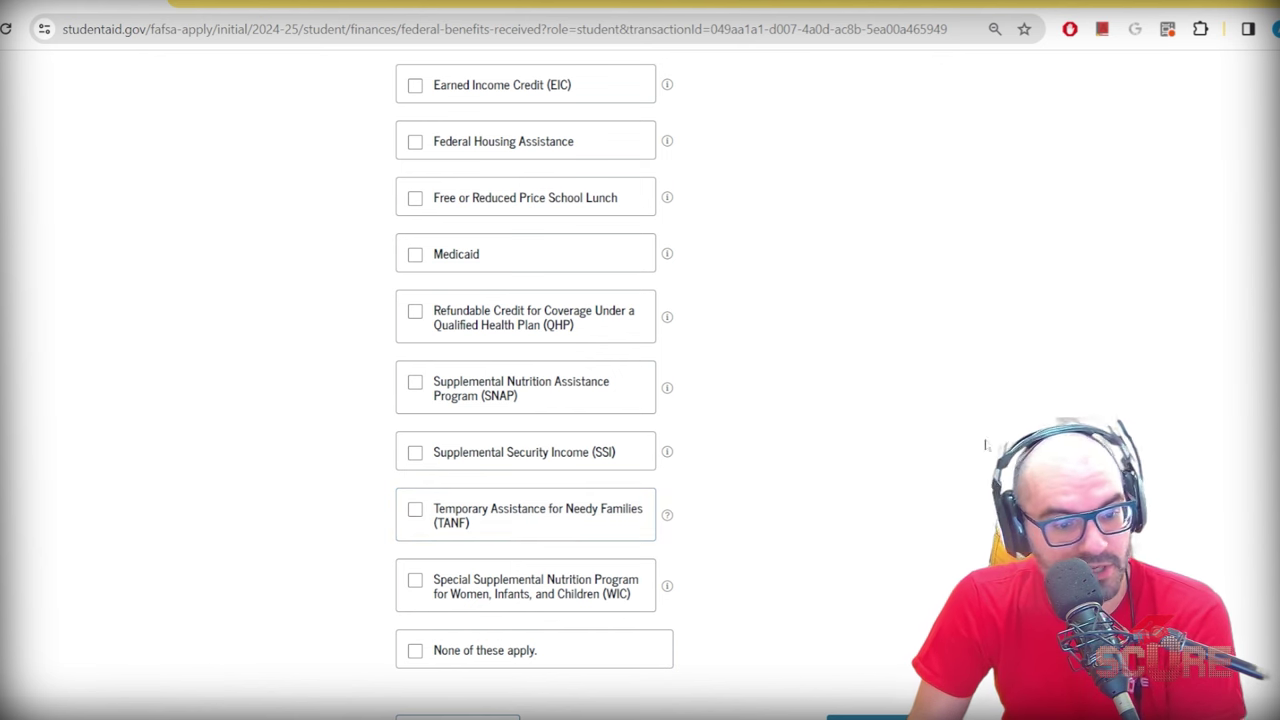
pyautogui.scroll(3, 838, 431)
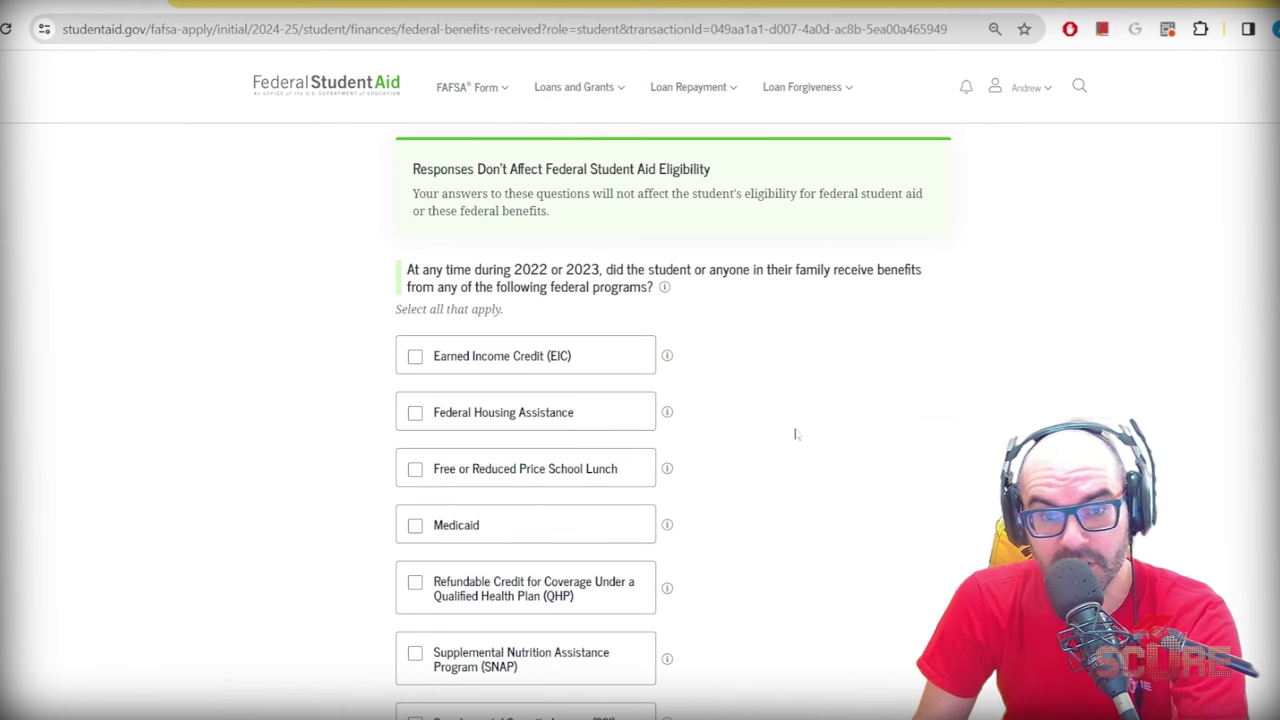
pyautogui.scroll(-2, 796, 434)
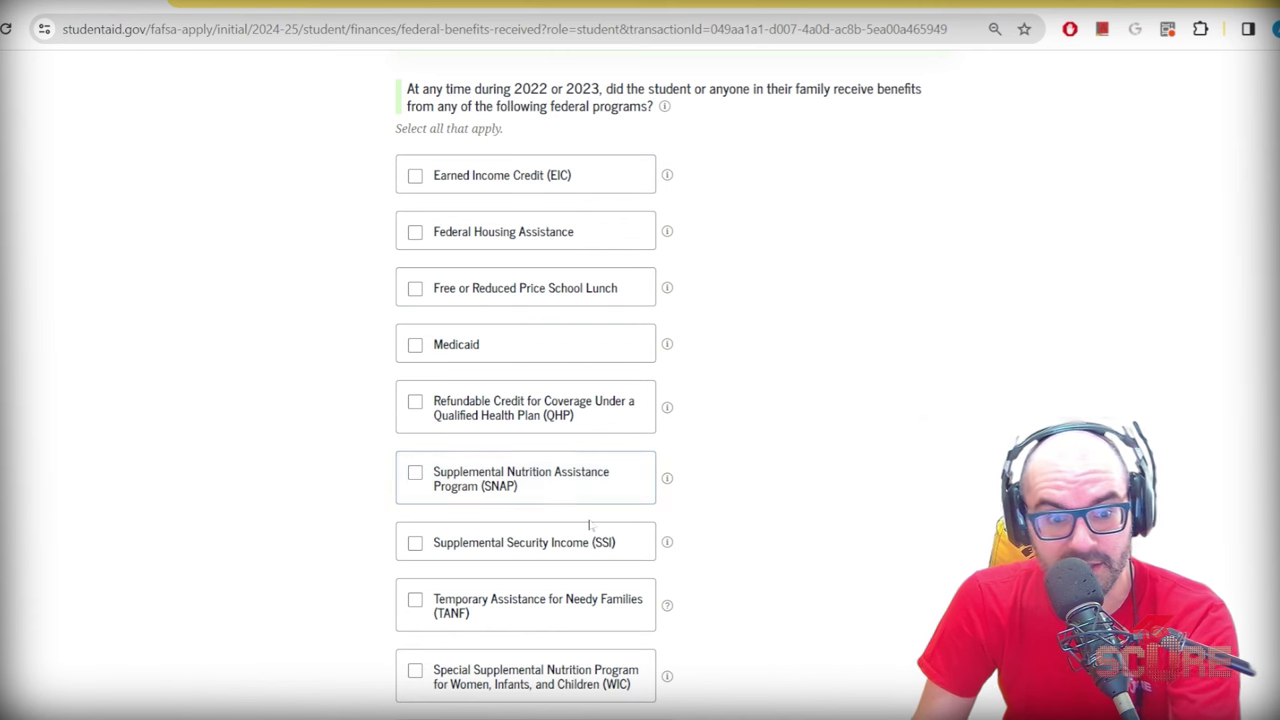
pyautogui.scroll(-2, 589, 524)
pyautogui.click(470, 560)
pyautogui.click(890, 645)
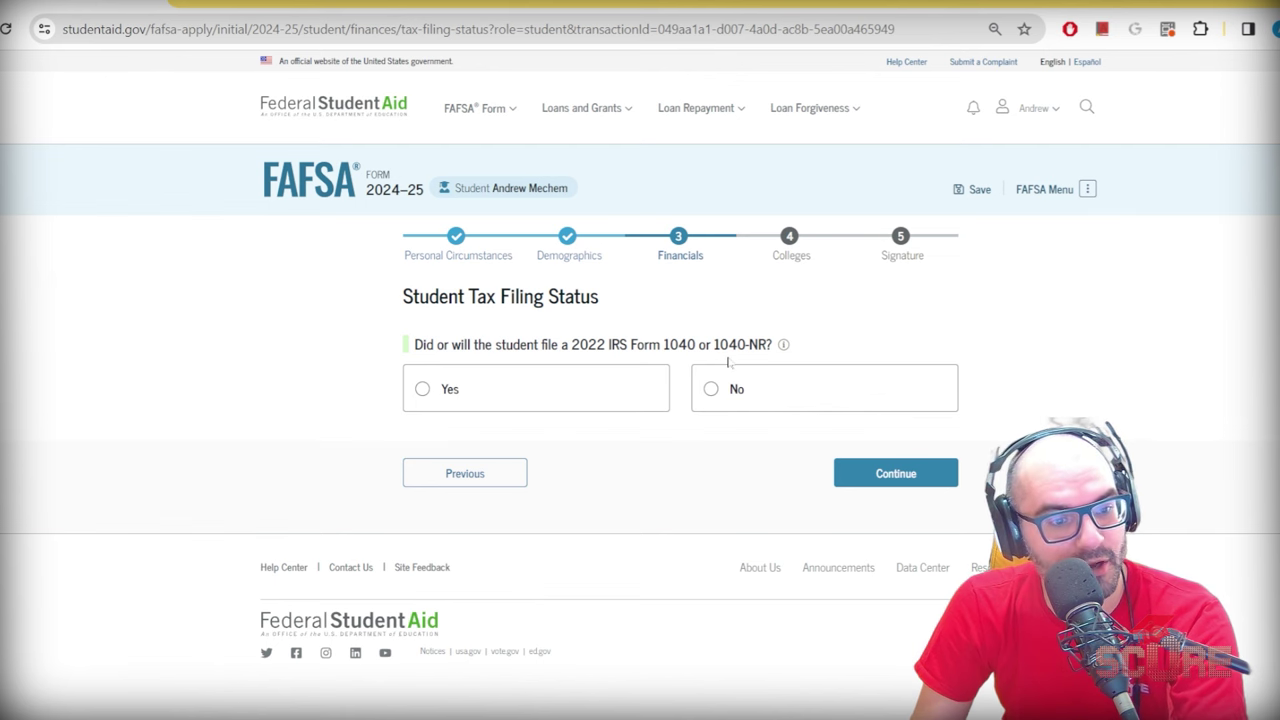
# Read the Form 1040 filing help, then answer Yes to filing a 2022 return
pyautogui.click(783, 344)
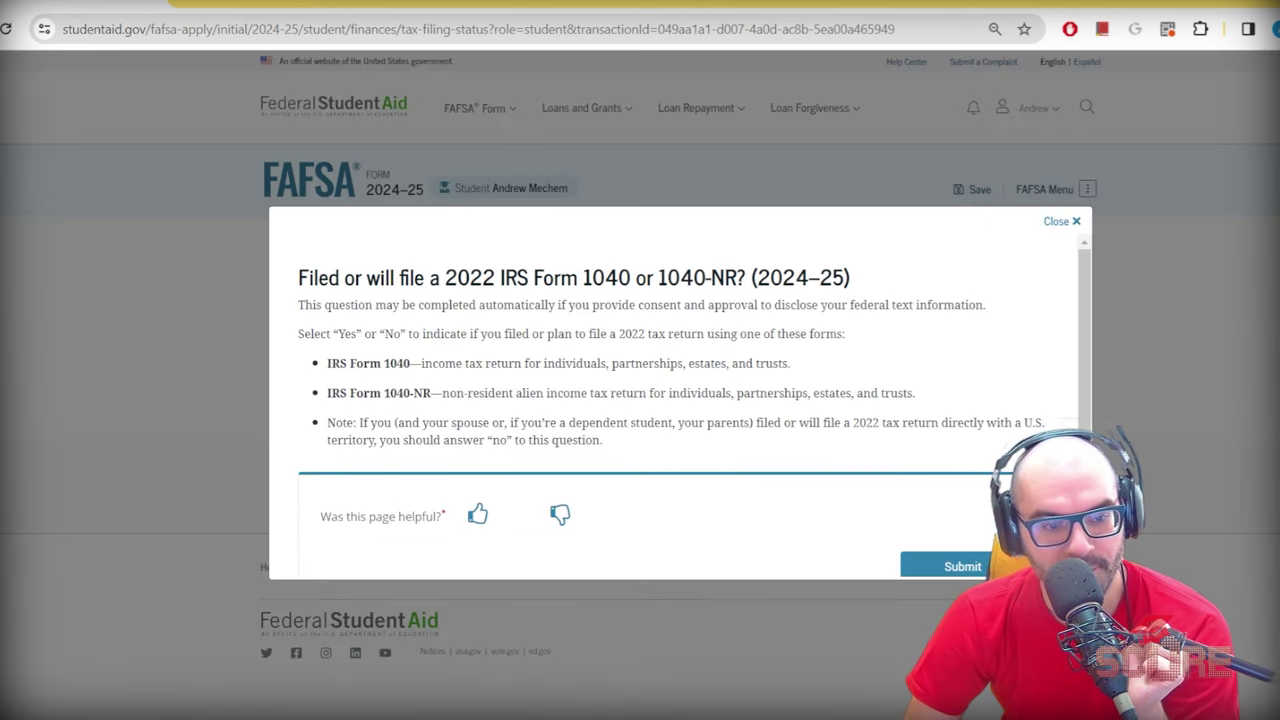
pyautogui.moveTo(329, 368); pyautogui.dragTo(521, 364)
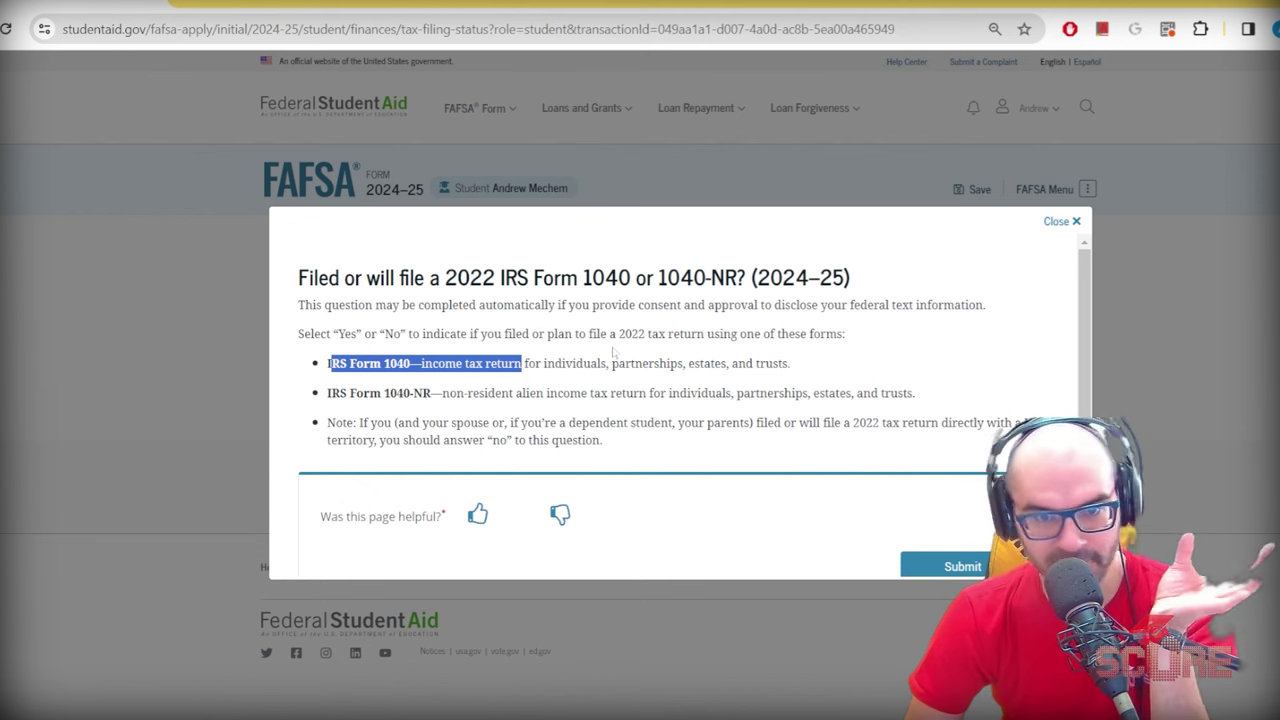
pyautogui.moveTo(383, 393); pyautogui.dragTo(430, 393)
pyautogui.click(903, 346)
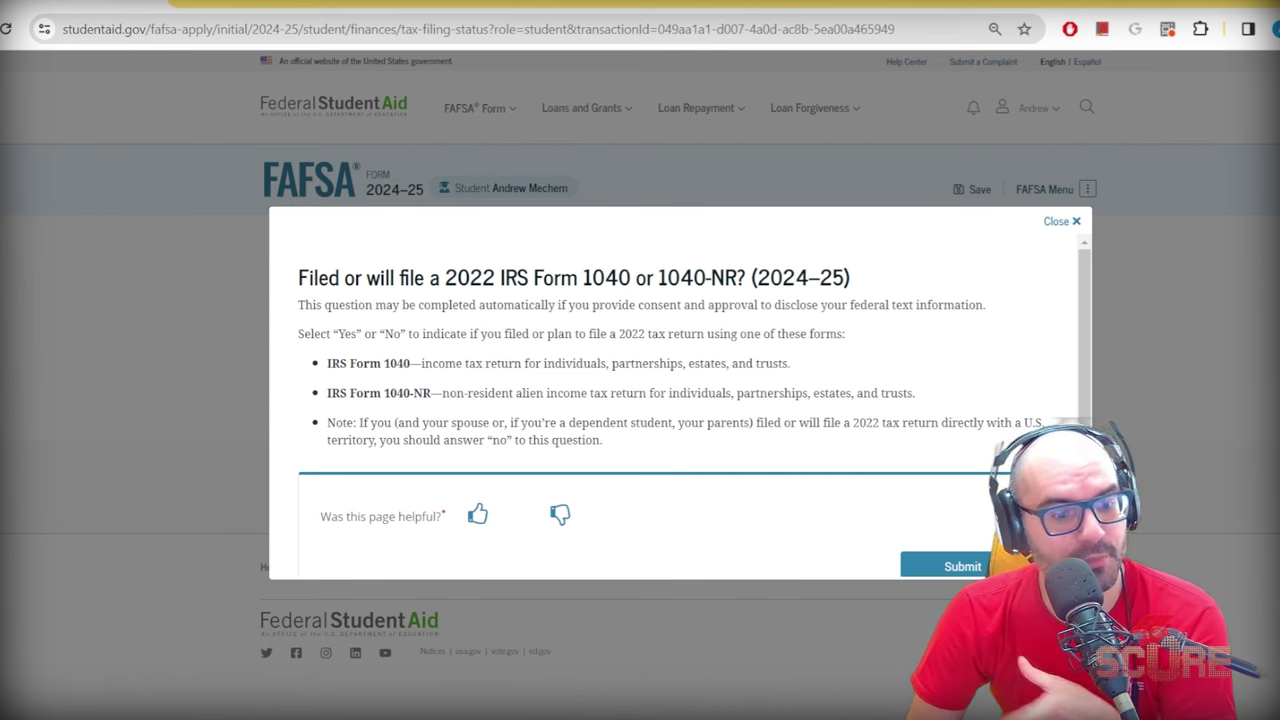
pyautogui.scroll(-1, 758, 346)
pyautogui.scroll(2, 969, 371)
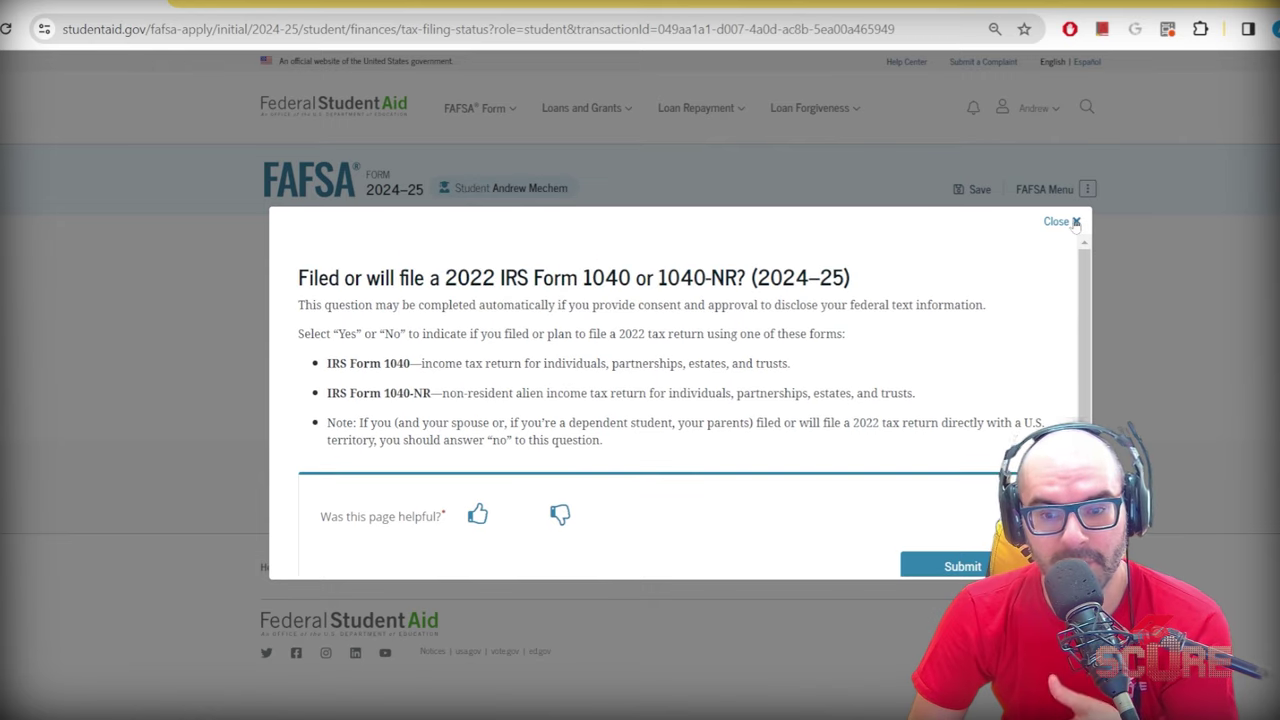
pyautogui.click(1074, 223)
pyautogui.click(443, 390)
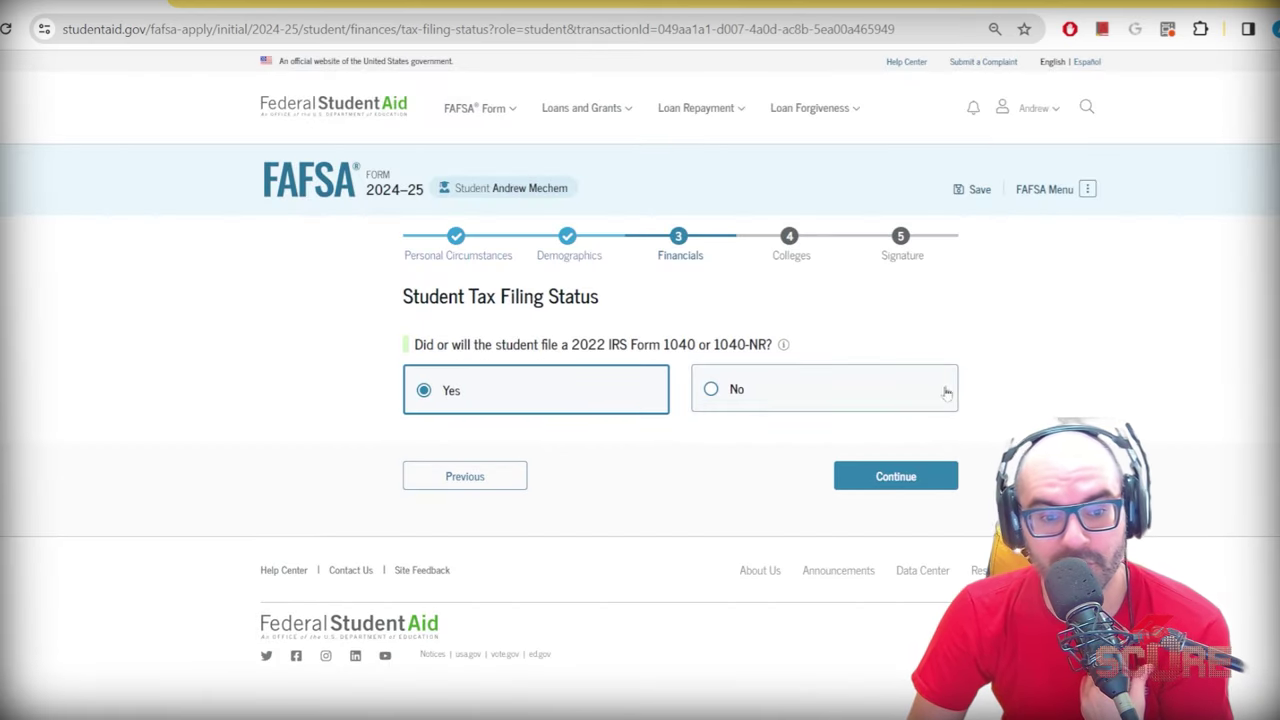
pyautogui.click(896, 478)
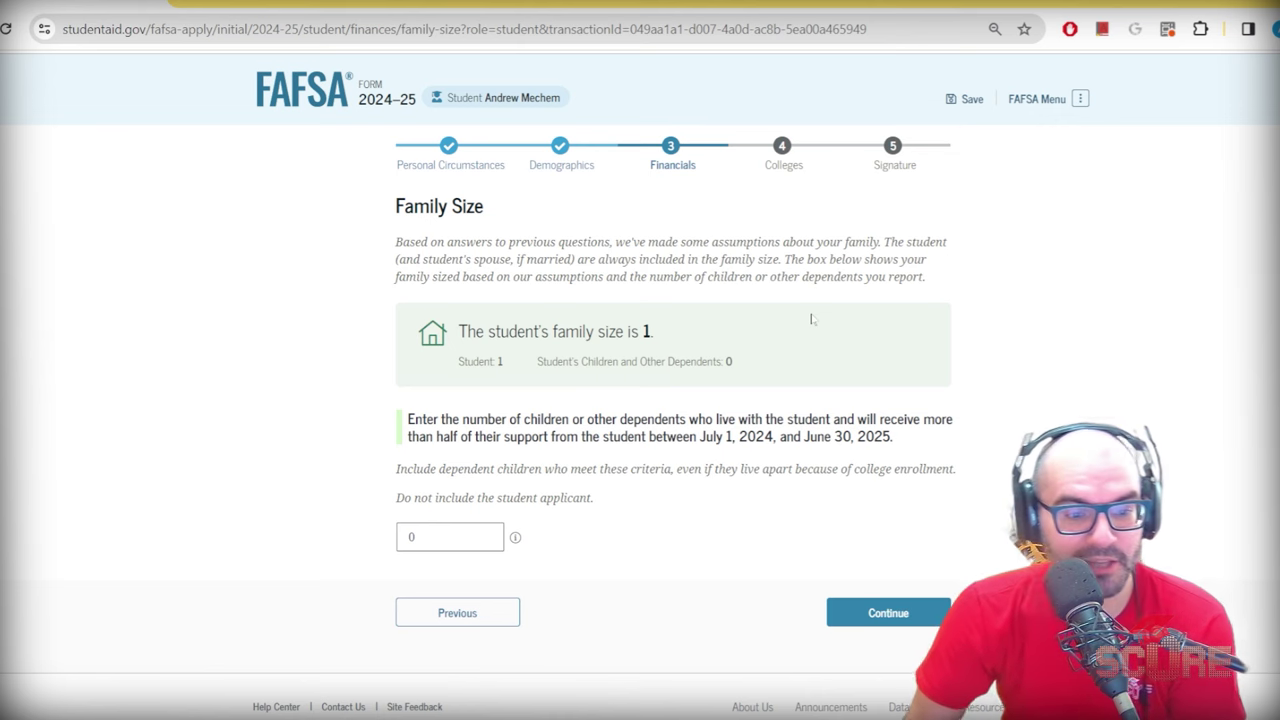
# Keep 0 other dependents and 1 person in college
pyautogui.scroll(-1, 773, 409)
pyautogui.moveTo(537, 350); pyautogui.dragTo(766, 350)
pyautogui.click(901, 437)
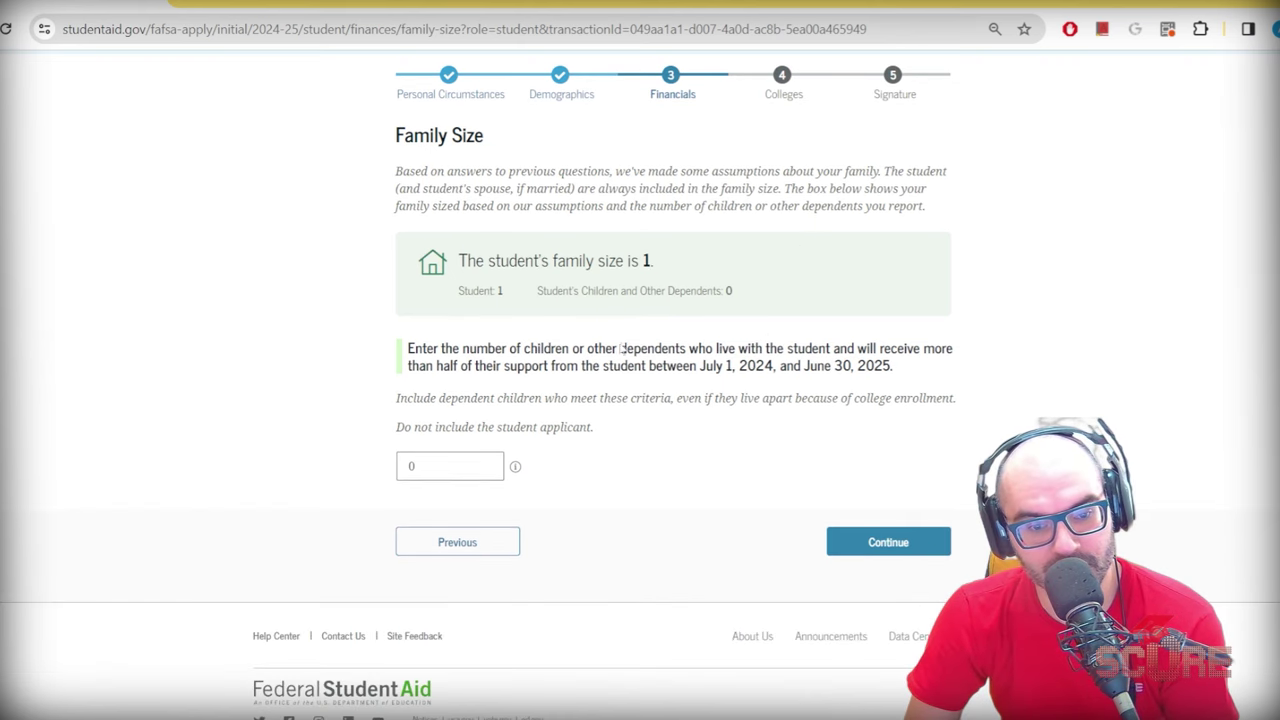
pyautogui.moveTo(587, 350); pyautogui.dragTo(834, 350)
pyautogui.click(880, 471)
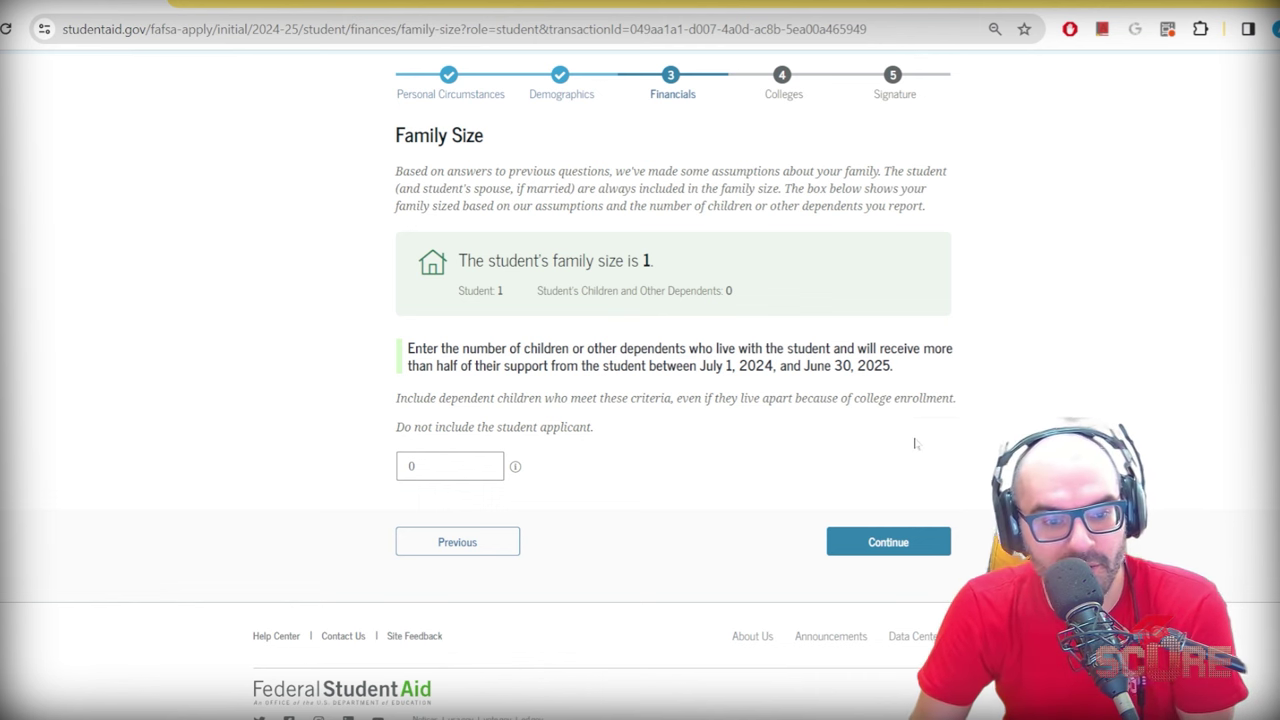
pyautogui.click(884, 550)
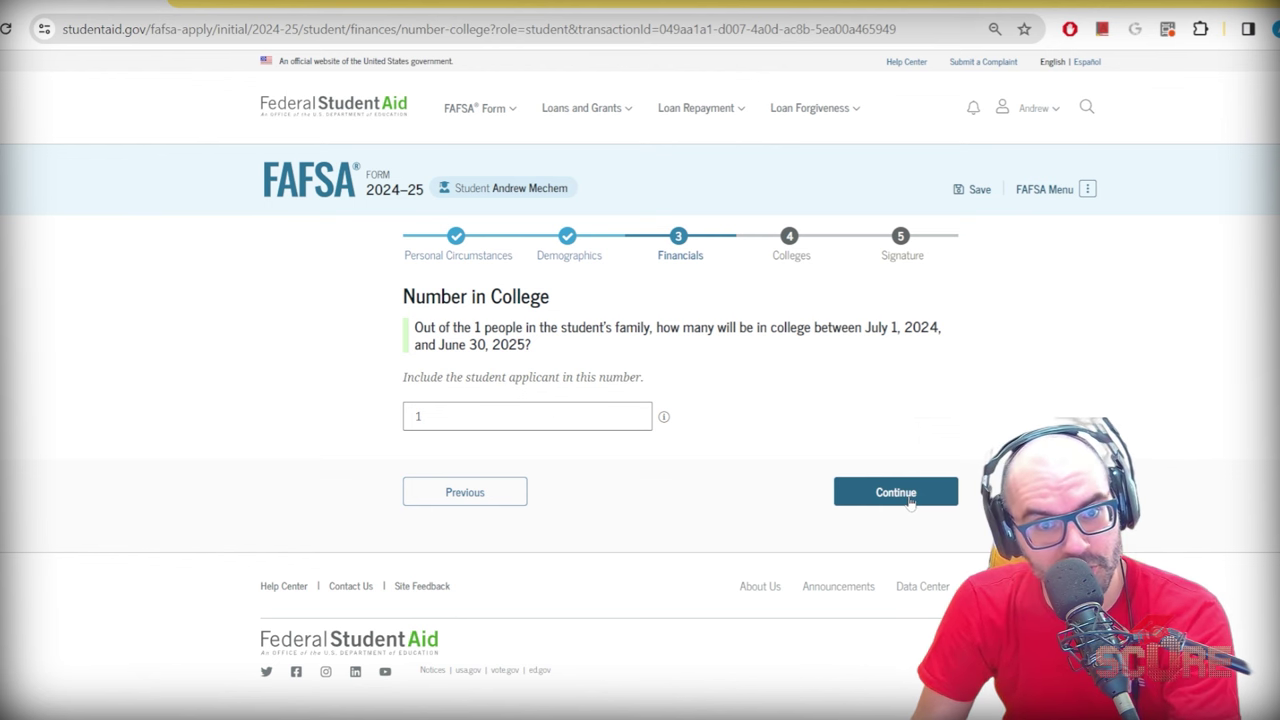
pyautogui.click(896, 492)
pyautogui.scroll(-3, 720, 394)
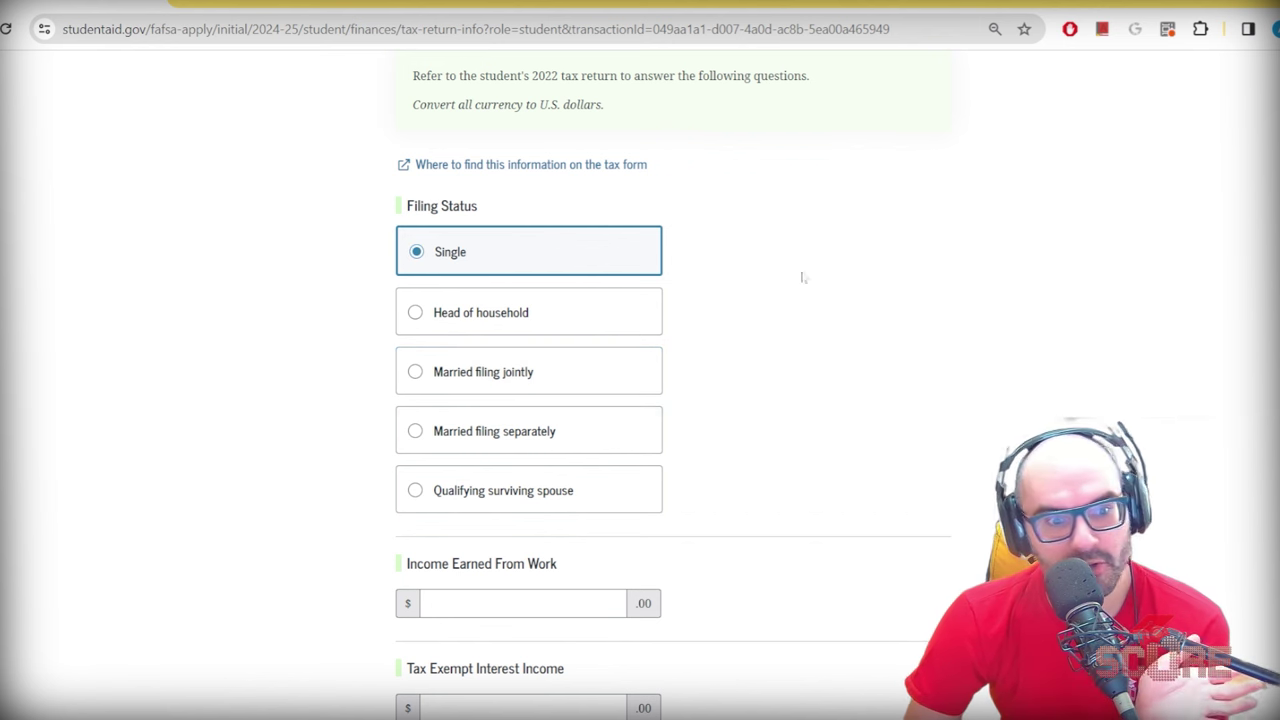
# Enter 0 for tax-exempt interest, IRA distributions, and untaxed pensions
pyautogui.scroll(3, 803, 277)
pyautogui.scroll(-2, 823, 451)
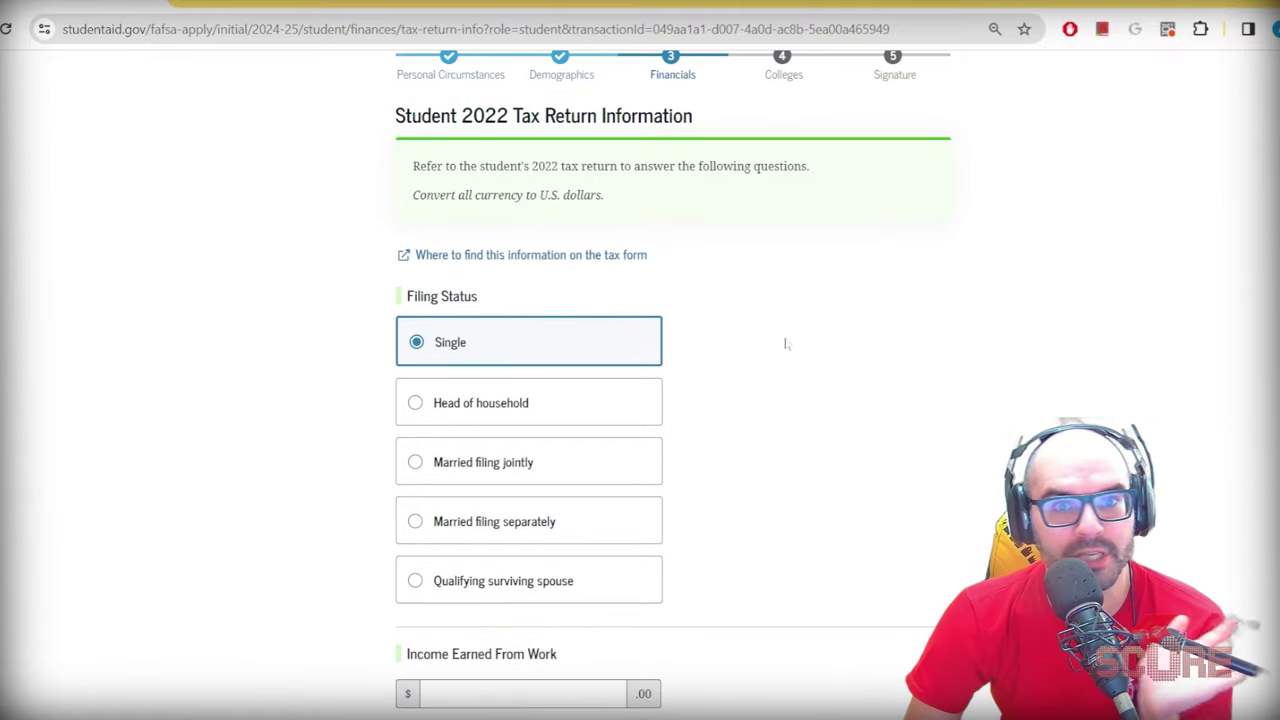
pyautogui.scroll(-3, 929, 380)
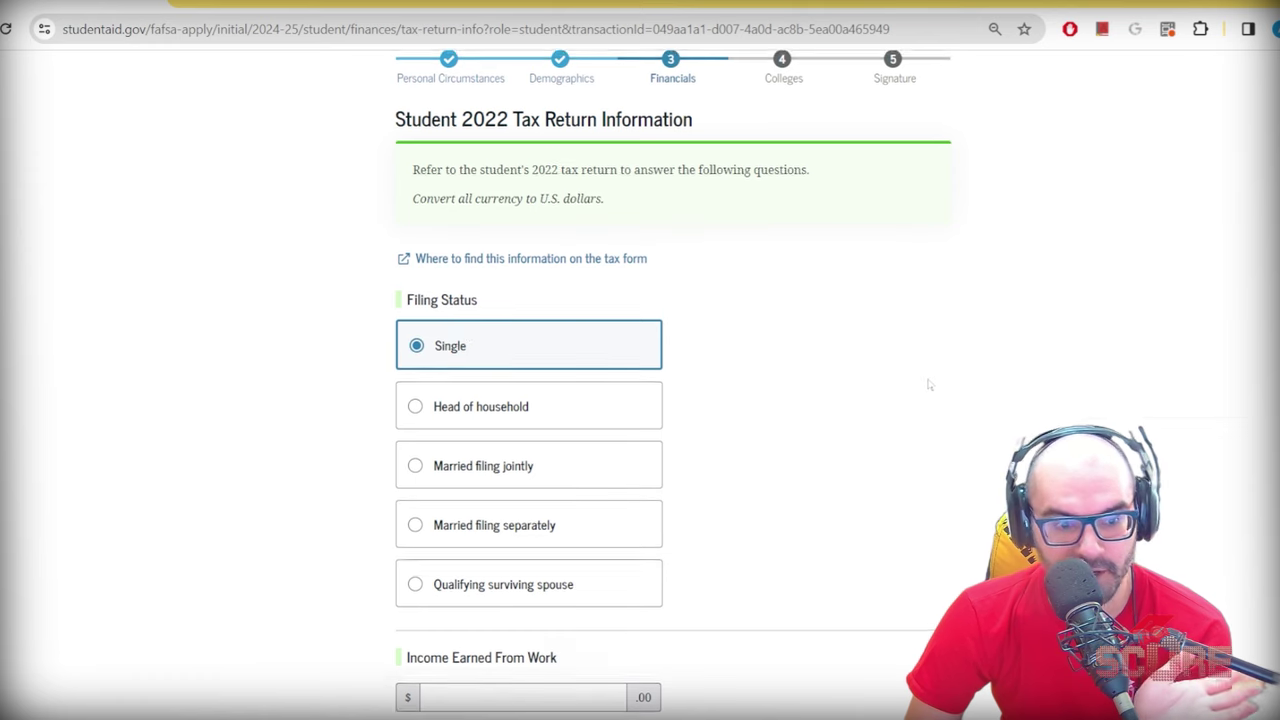
pyautogui.scroll(-2, 789, 426)
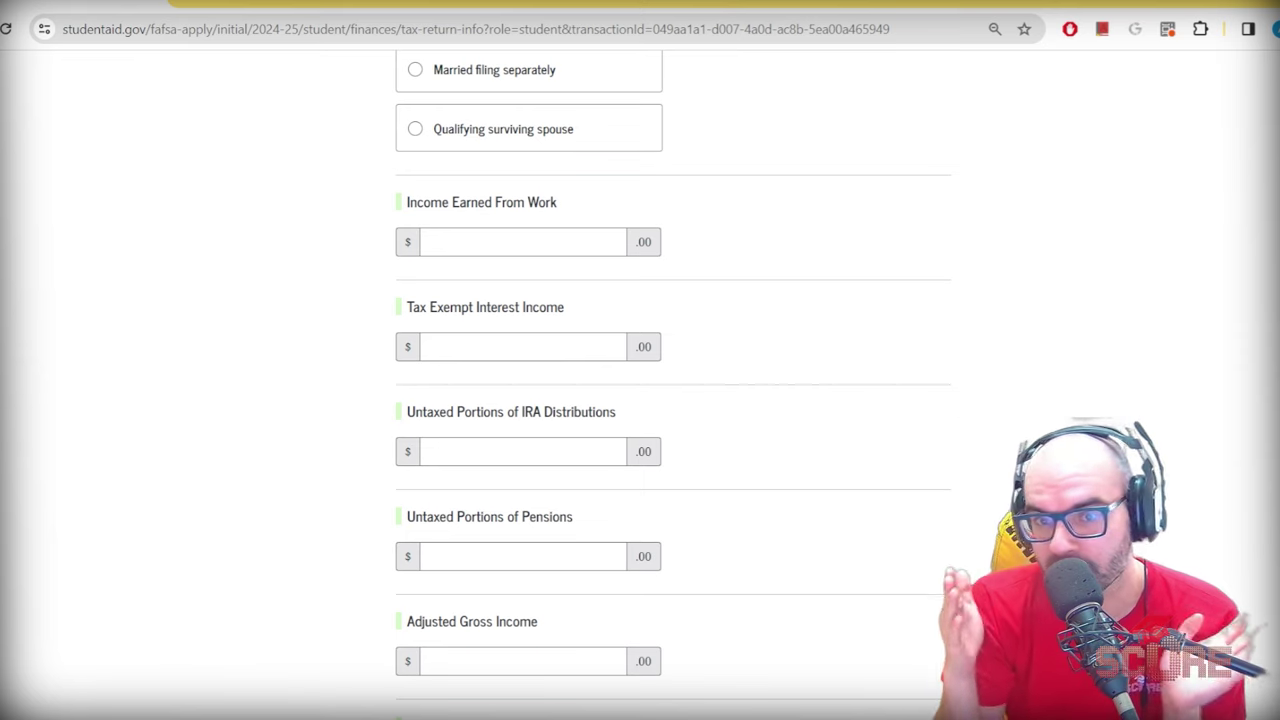
pyautogui.press('Tab')
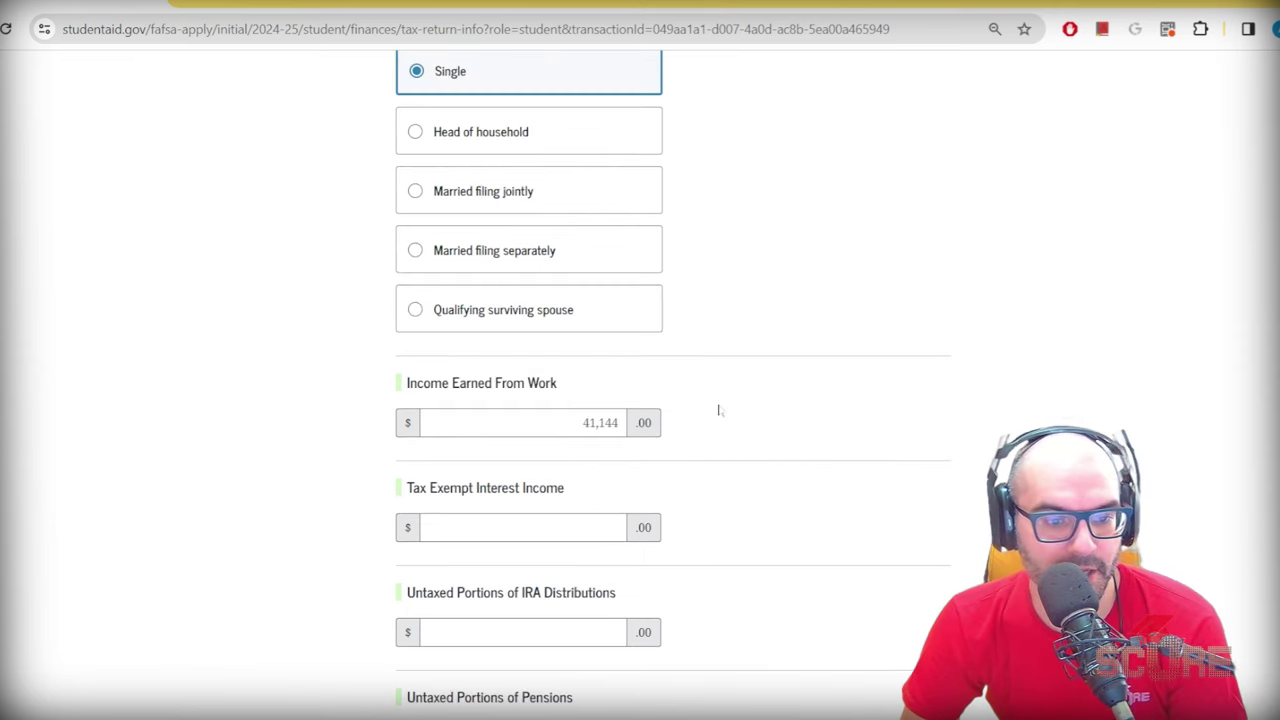
pyautogui.scroll(-2, 716, 397)
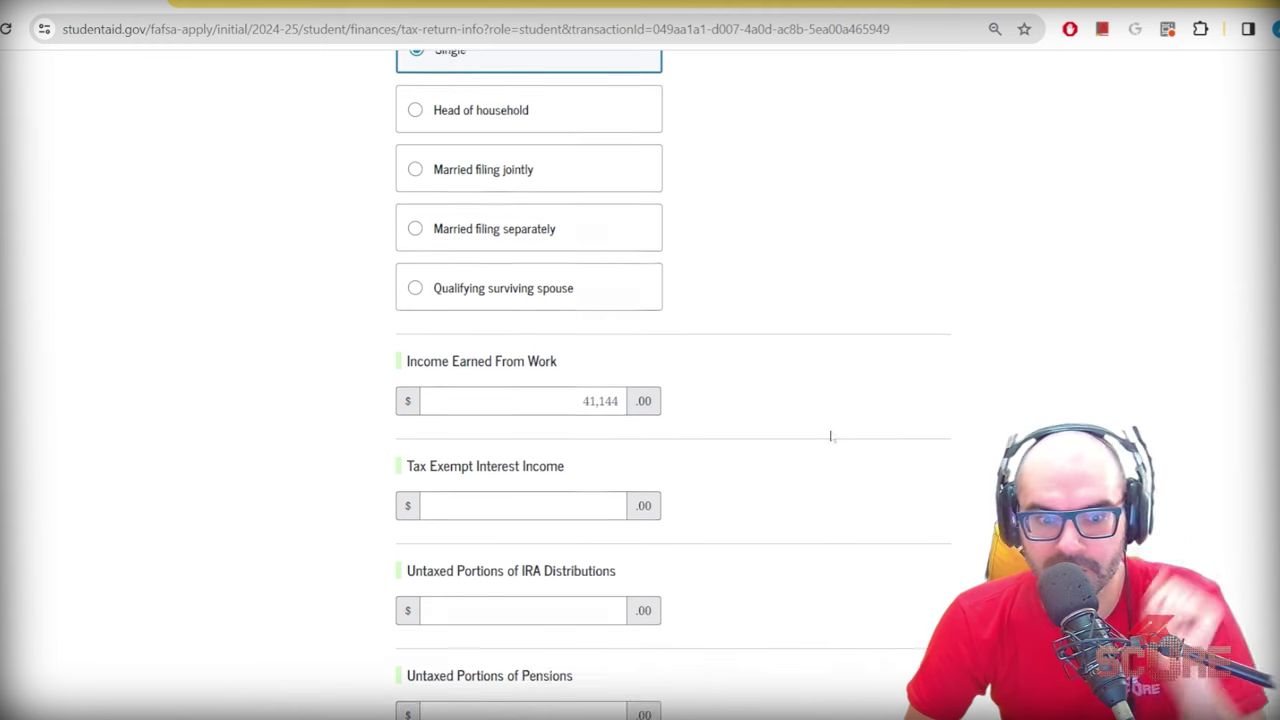
pyautogui.press('Tab')
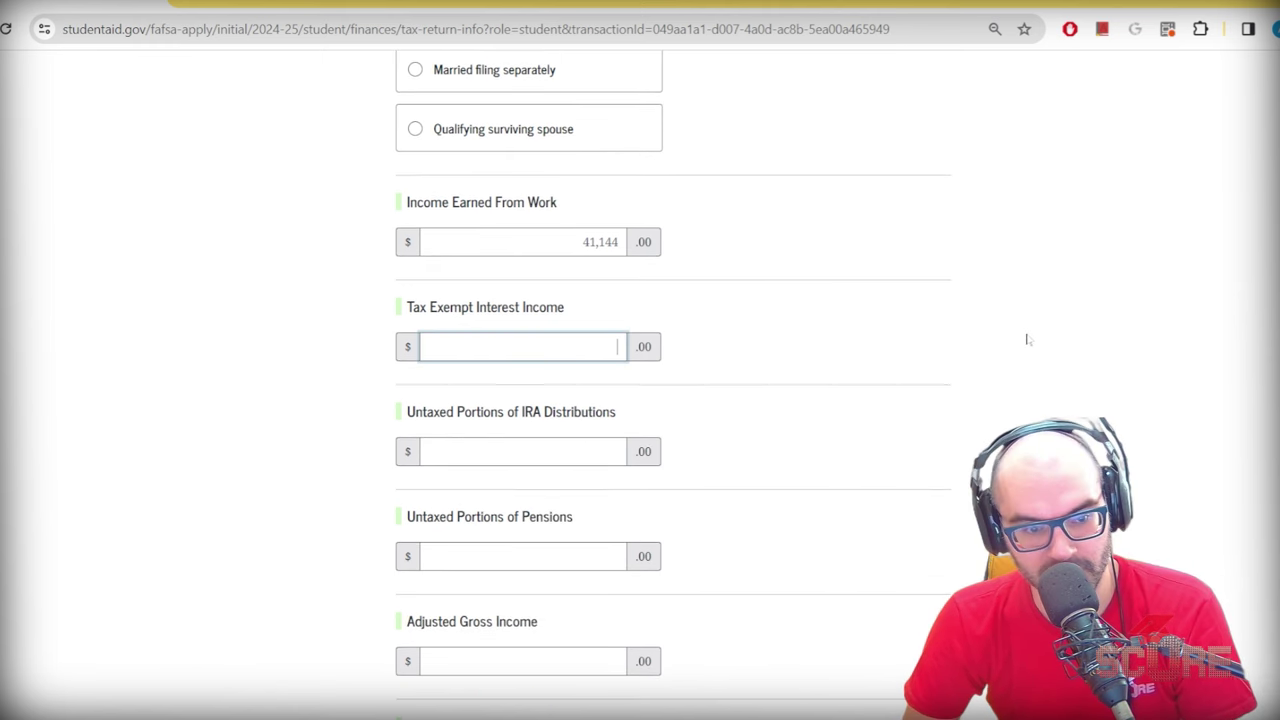
pyautogui.write('0')
pyautogui.press('Tab')
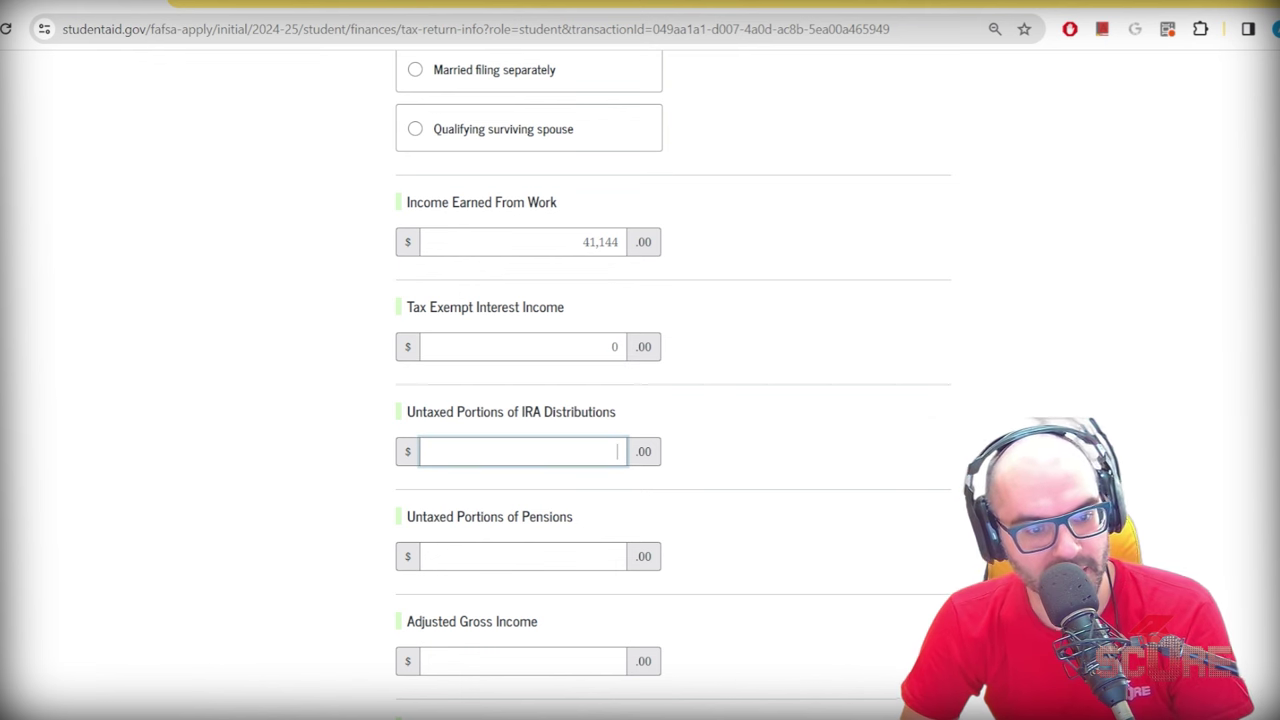
pyautogui.write('0')
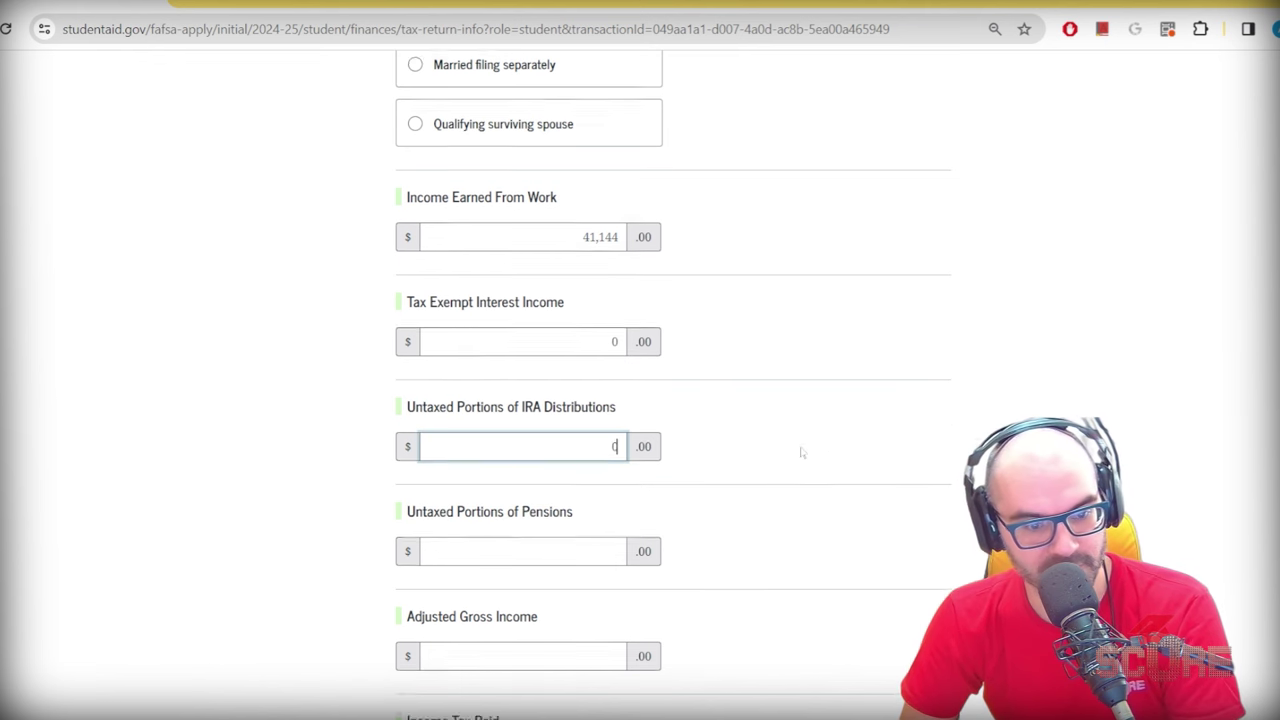
pyautogui.scroll(-1, 803, 449)
pyautogui.press('Tab')
pyautogui.write('0')
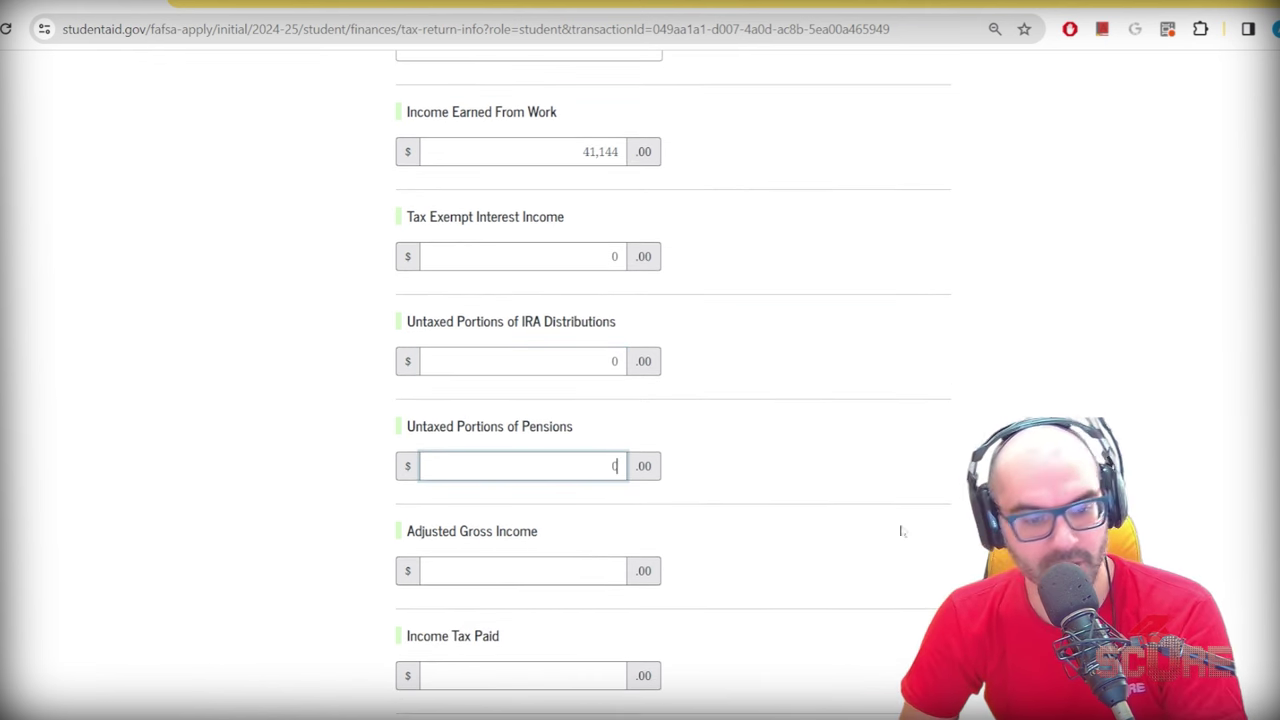
pyautogui.scroll(-4, 673, 382)
pyautogui.press('Tab')
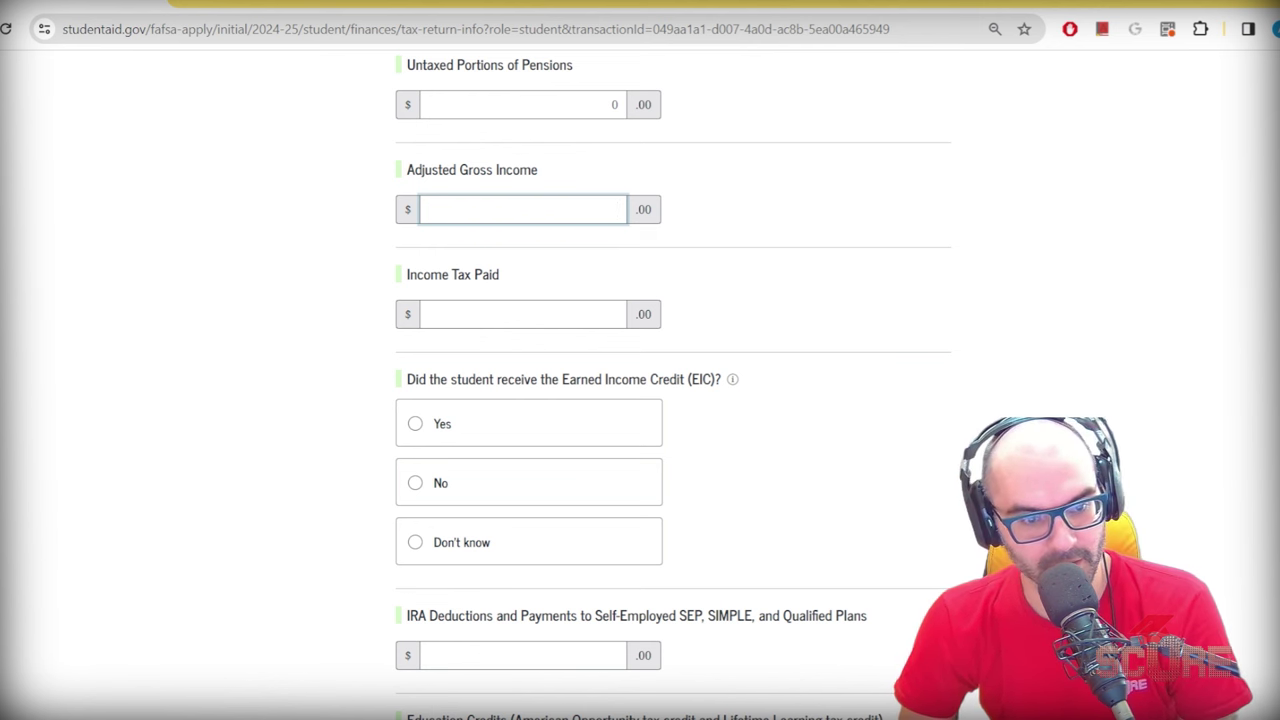
# Enter 3,865 adjusted gross income and 597 income tax paid
pyautogui.write('3865')
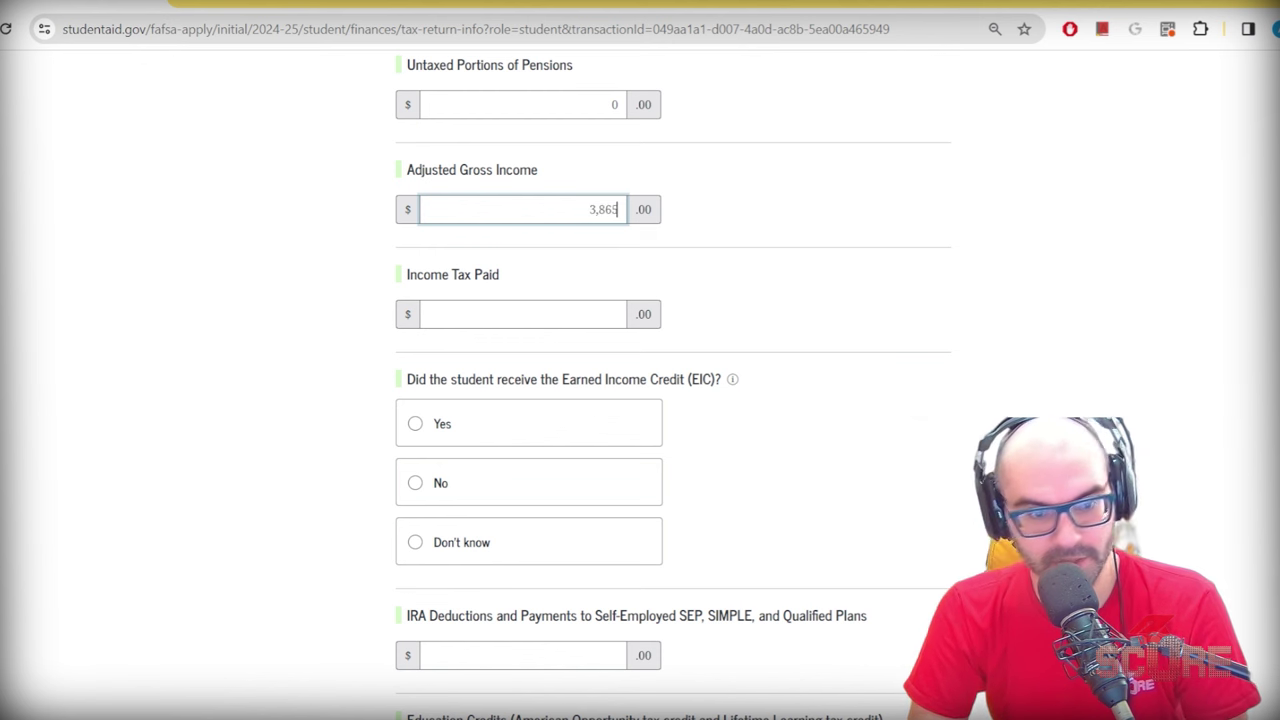
pyautogui.click(1045, 306)
pyautogui.scroll(2, 680, 246)
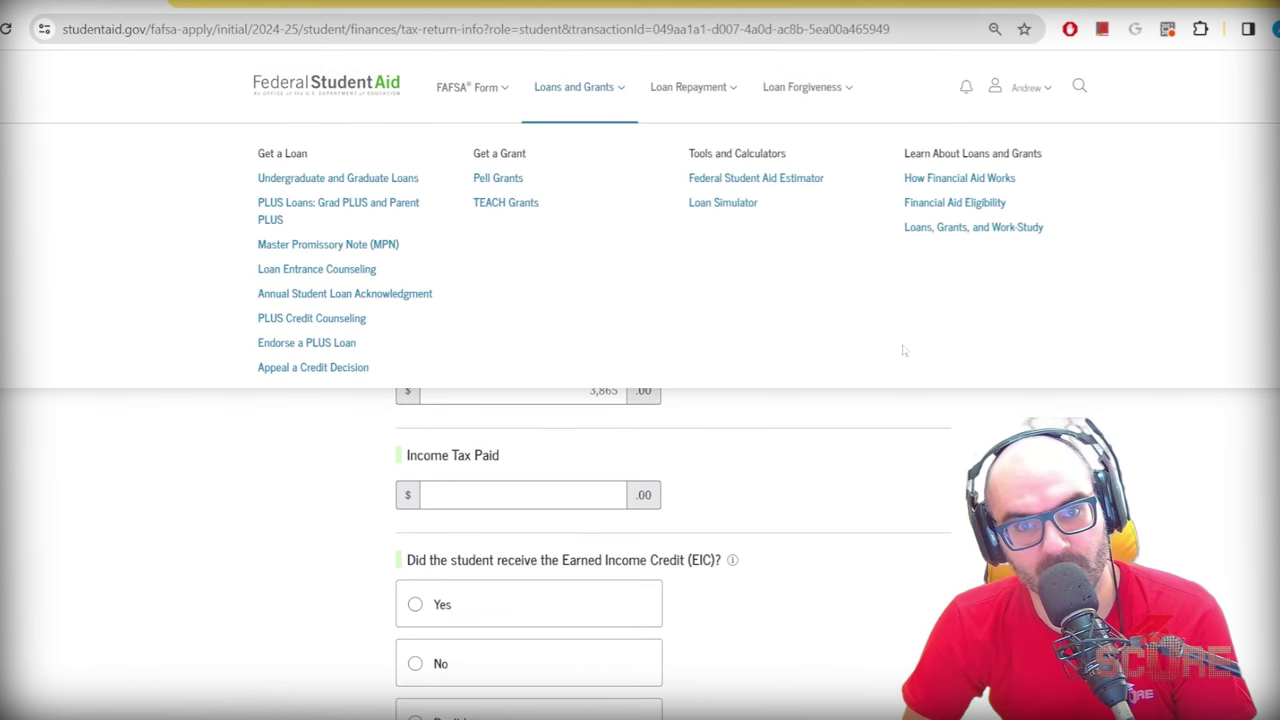
pyautogui.scroll(-2, 1071, 380)
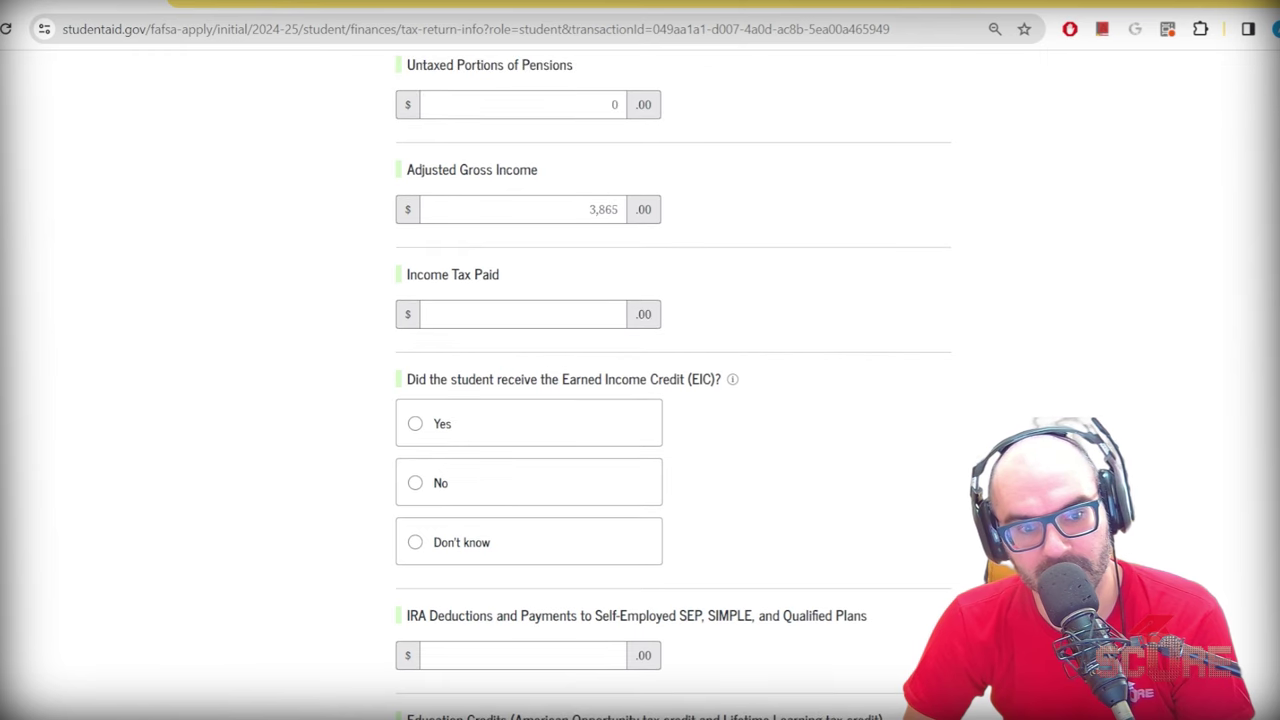
pyautogui.click(585, 313)
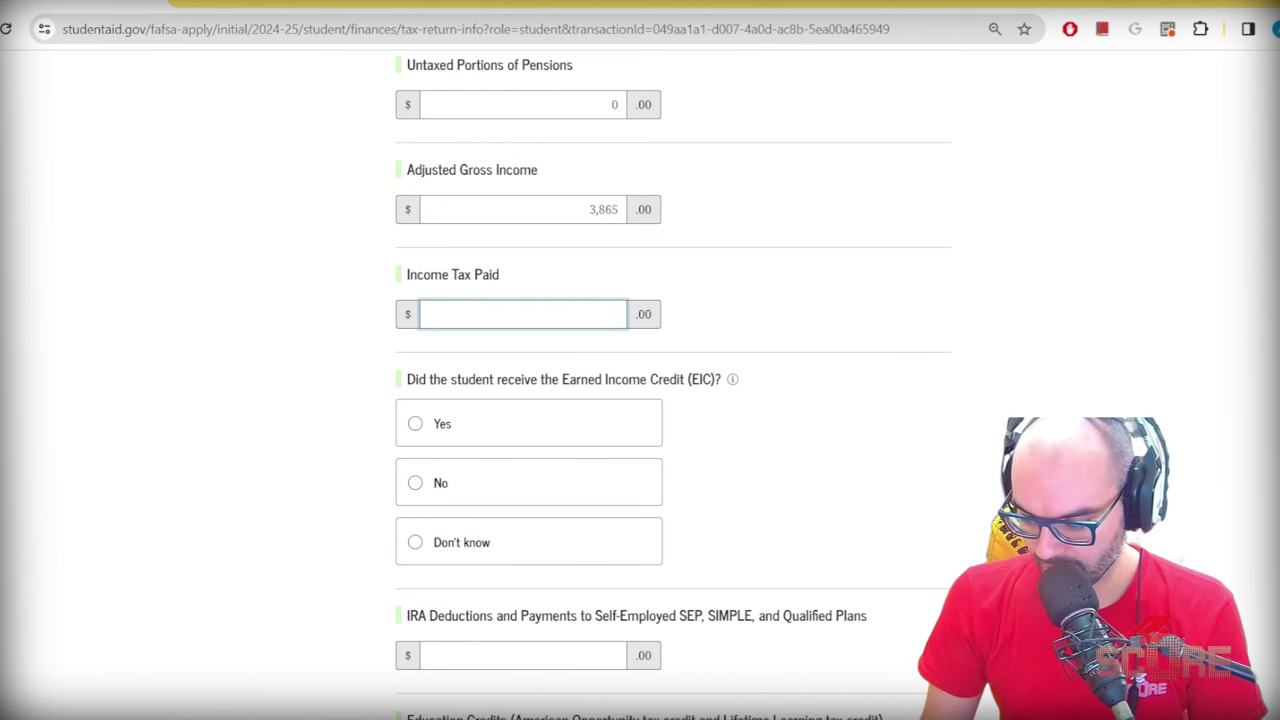
pyautogui.write('5470')
pyautogui.press('BackSpace')
pyautogui.press('BackSpace')
pyautogui.press('BackSpace')
pyautogui.write('47')
pyautogui.press('BackSpace')
pyautogui.press('BackSpace')
pyautogui.write('97')
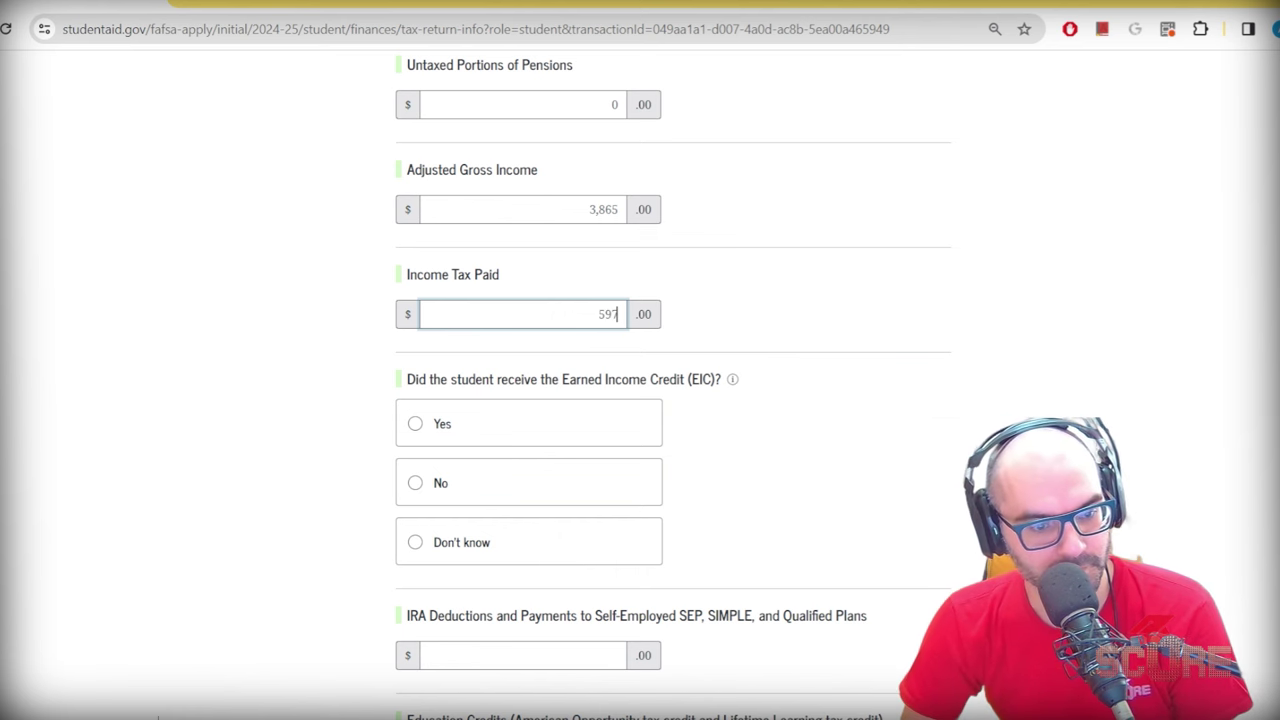
# Answer No to Earned Income Credit and enter 0 for IRA deductions and education credits
pyautogui.click(520, 483)
pyautogui.scroll(-2, 897, 357)
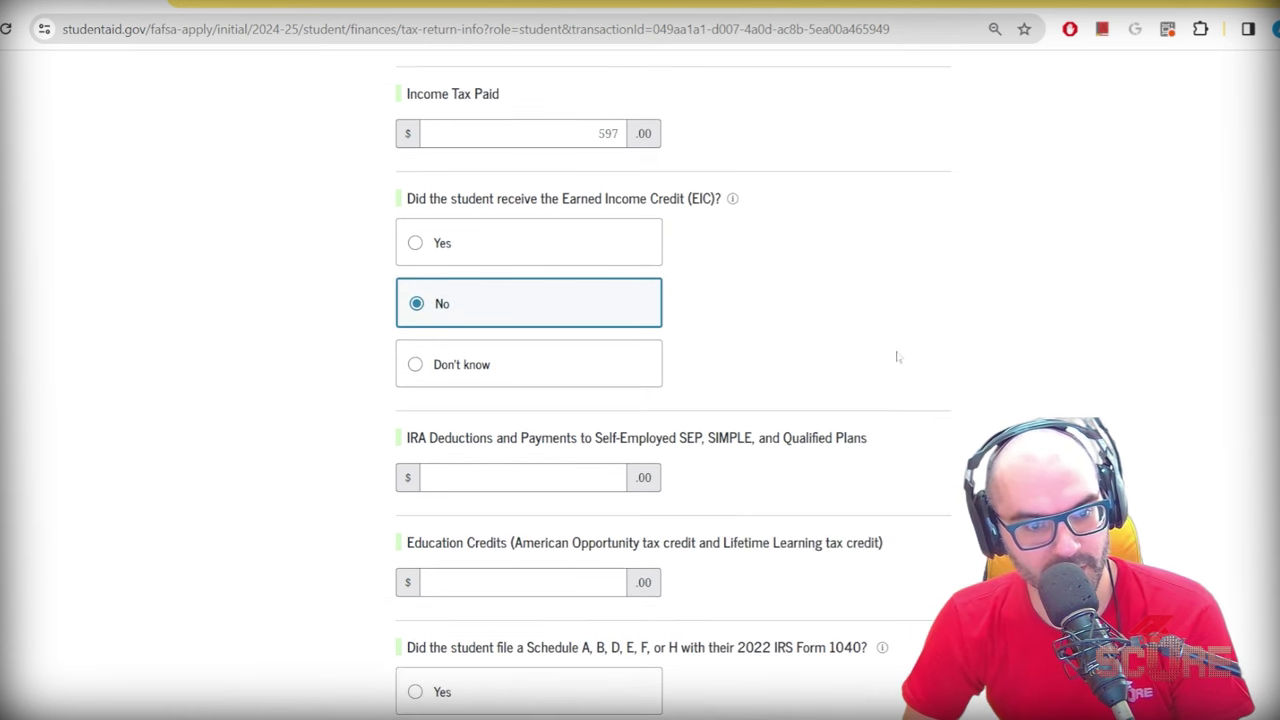
pyautogui.scroll(-2, 897, 357)
pyautogui.press('Tab')
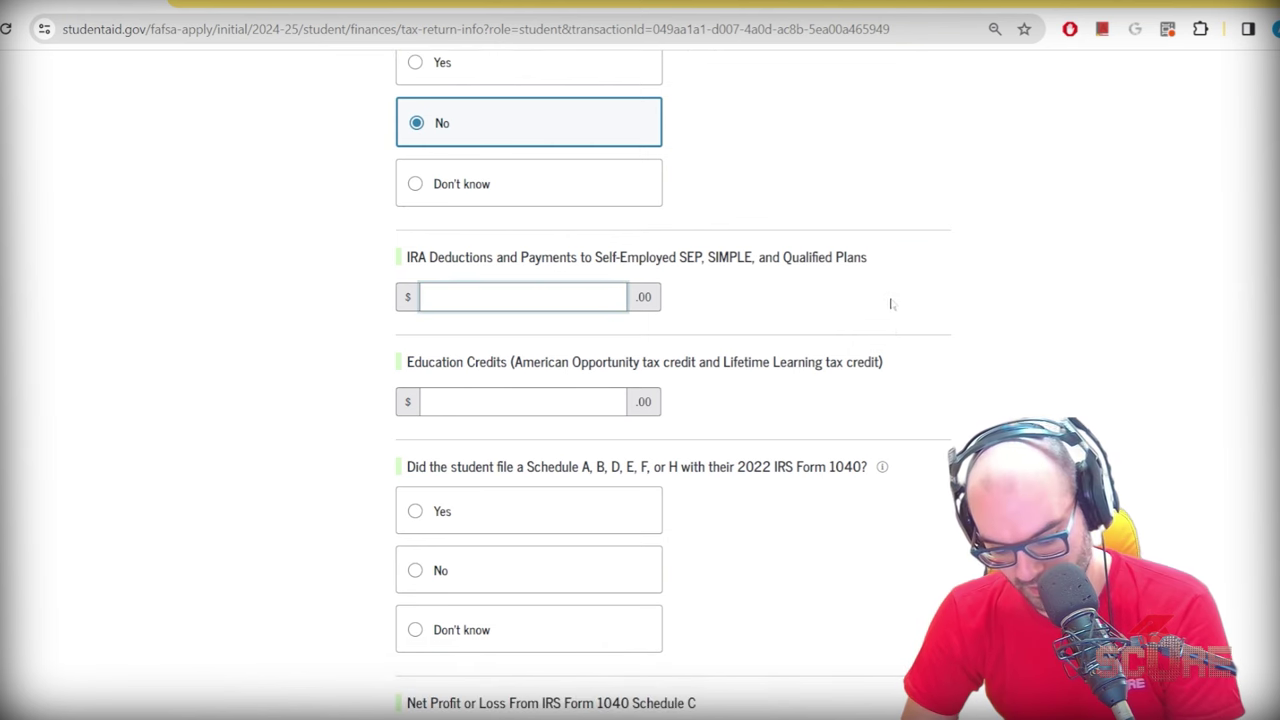
pyautogui.write('0')
pyautogui.press('Tab')
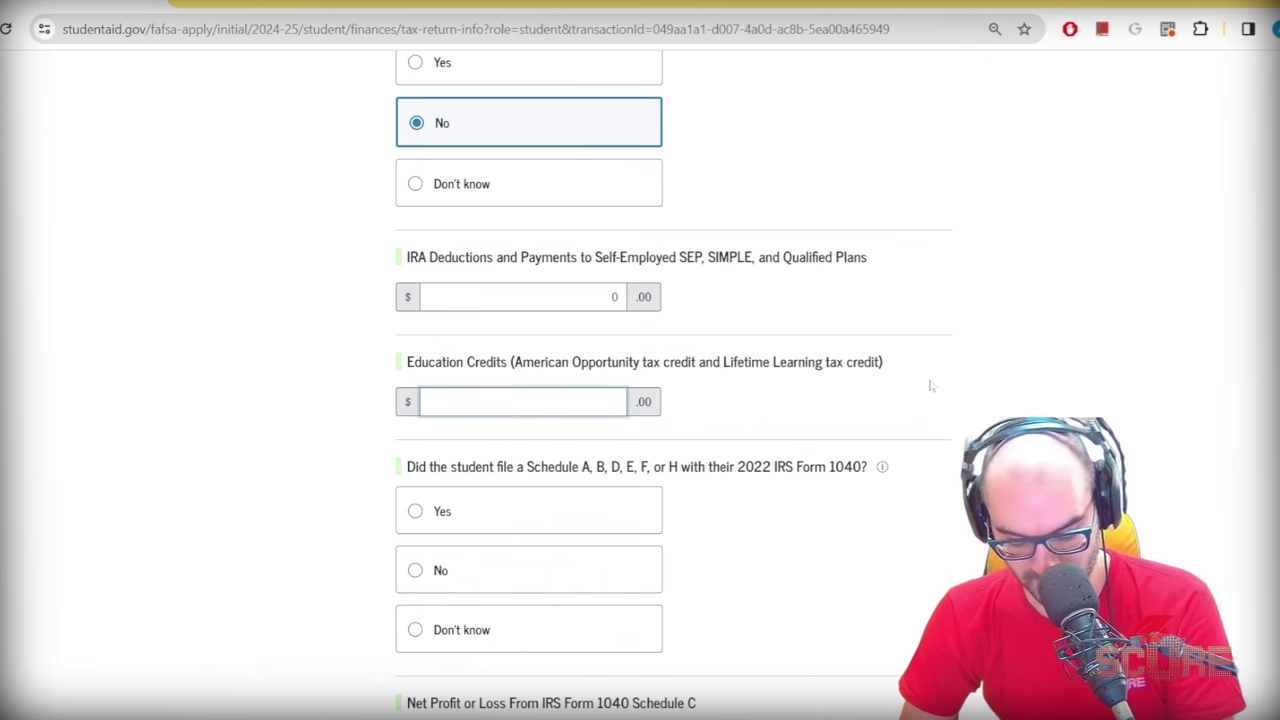
pyautogui.write('0')
pyautogui.scroll(-2, 927, 382)
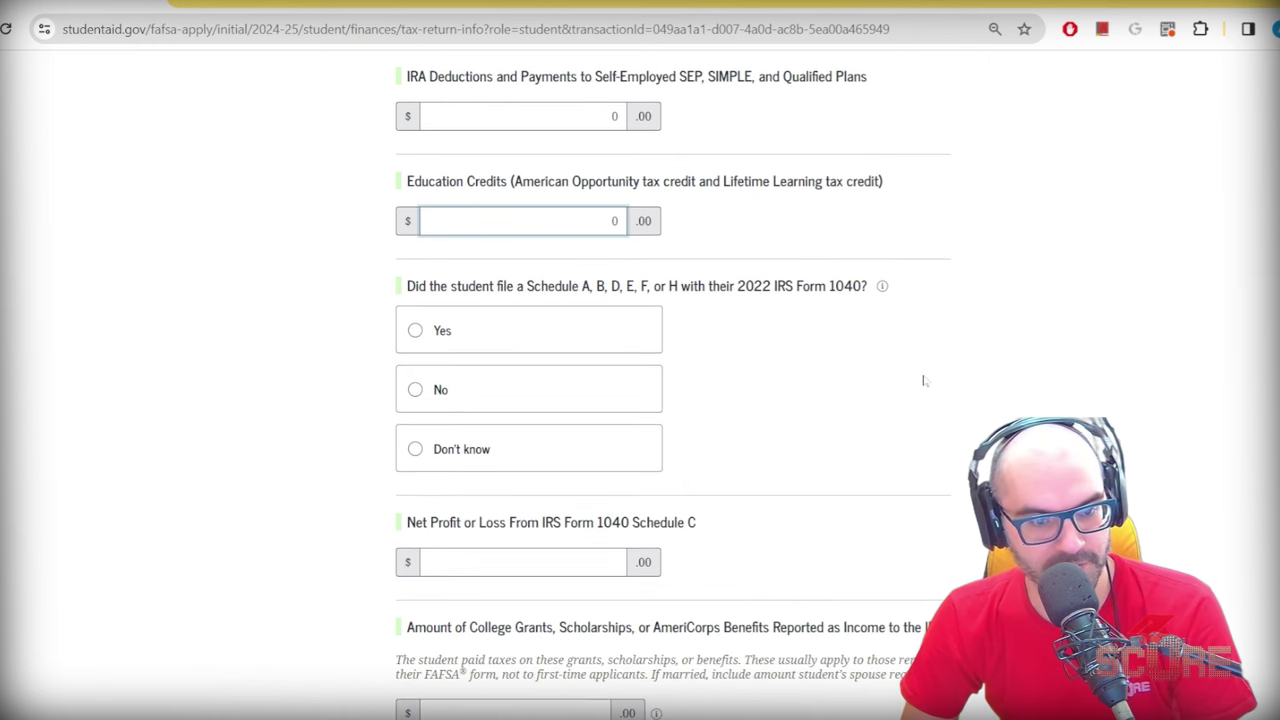
pyautogui.click(855, 317)
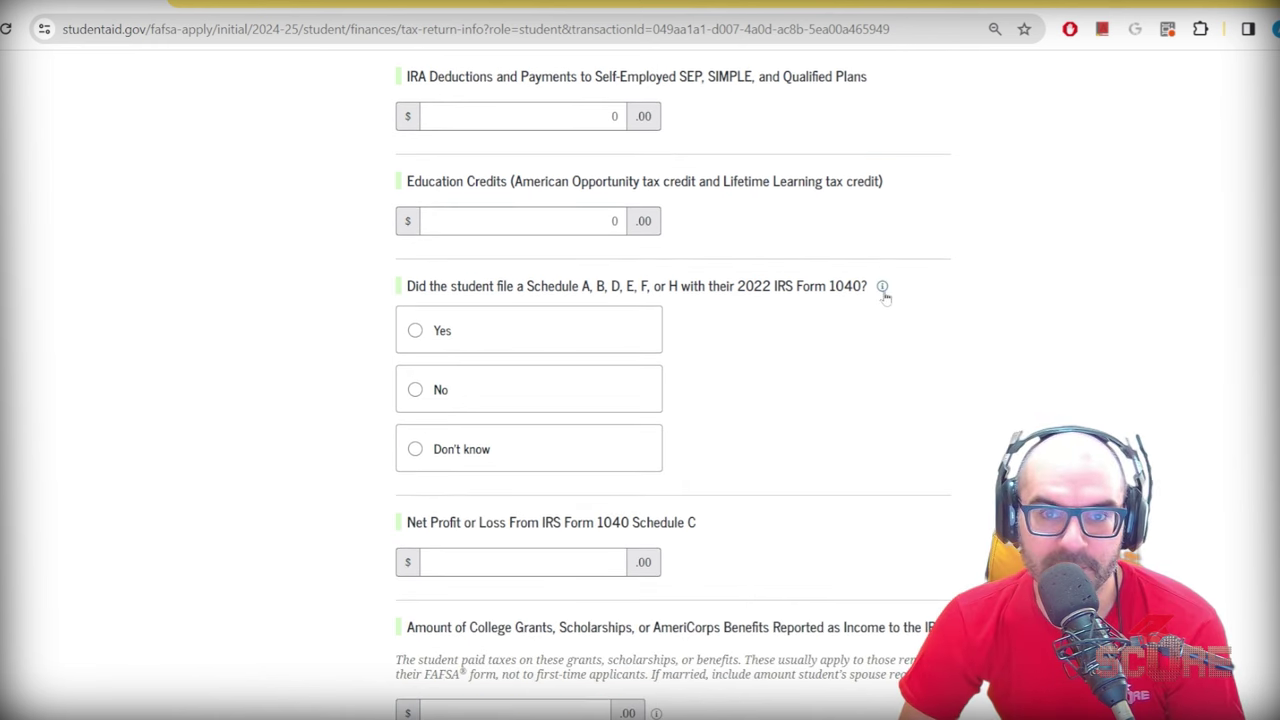
# Open the schedules help and highlight the Schedule A and Schedule B descriptions
pyautogui.click(883, 290)
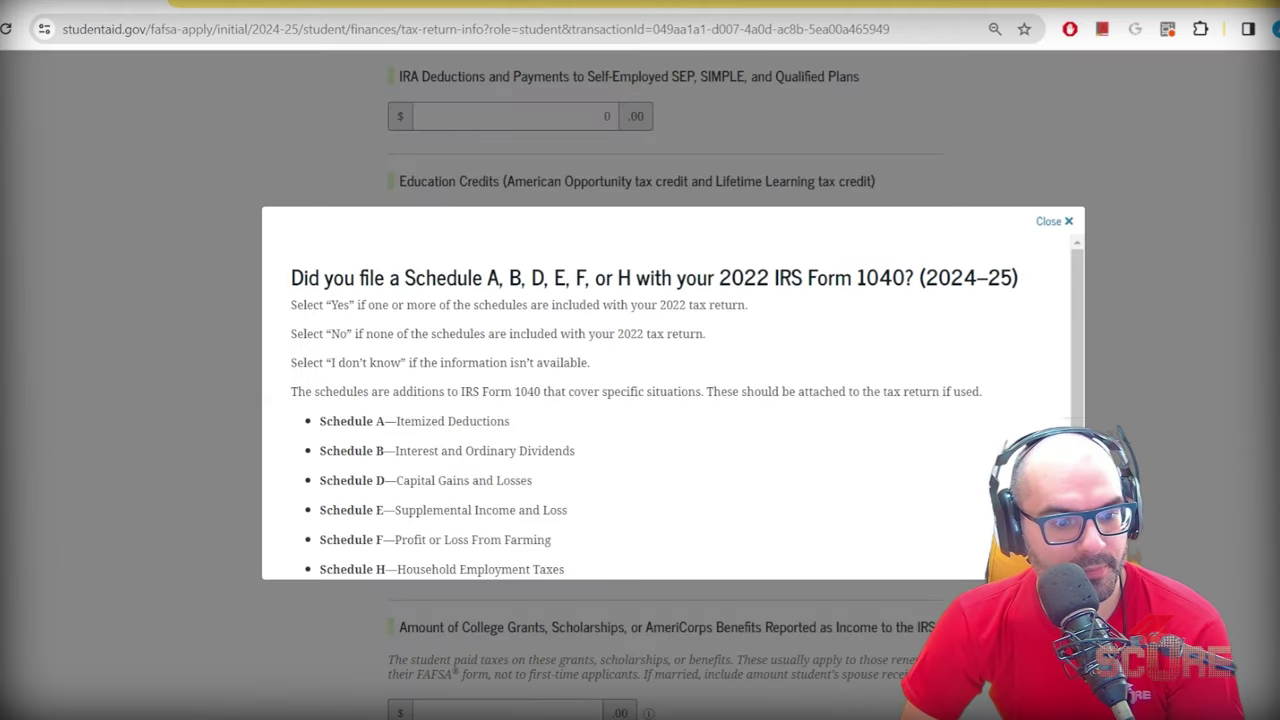
pyautogui.scroll(-1, 885, 296)
pyautogui.moveTo(316, 333); pyautogui.dragTo(709, 375)
pyautogui.click(652, 381)
pyautogui.moveTo(312, 332); pyautogui.dragTo(688, 364)
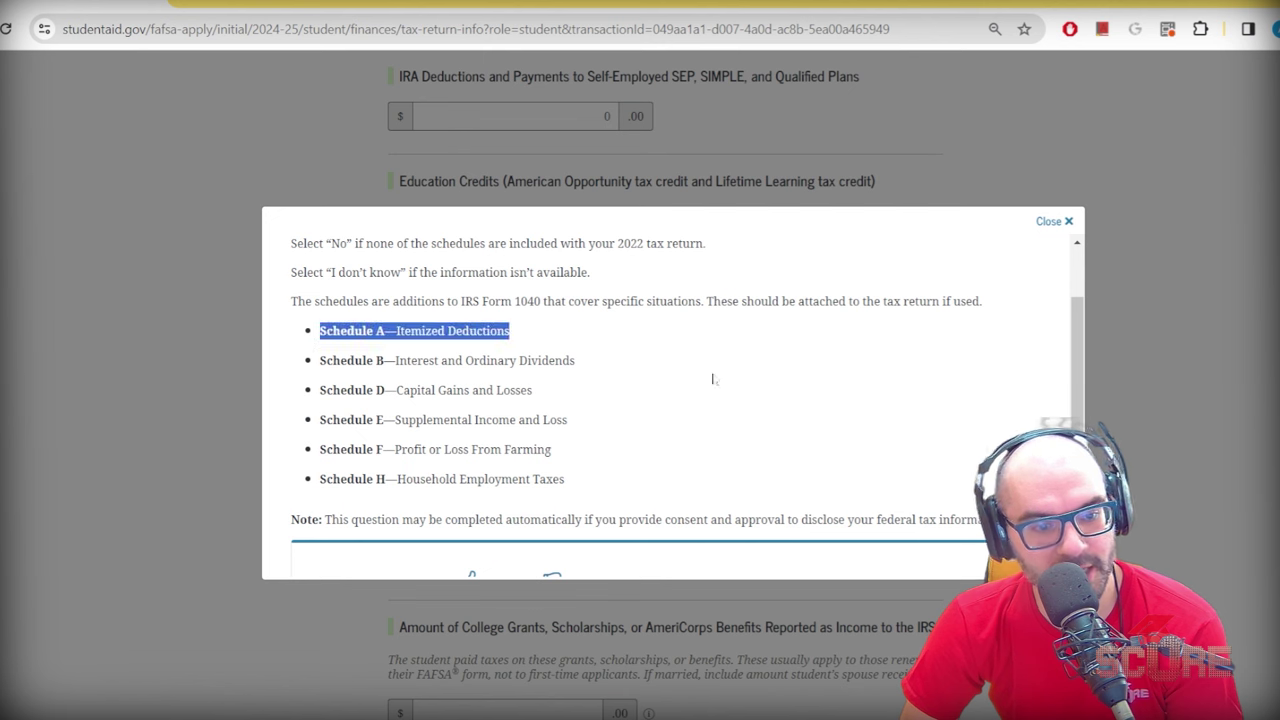
pyautogui.click(688, 364)
pyautogui.moveTo(329, 331); pyautogui.dragTo(843, 371)
pyautogui.click(673, 330)
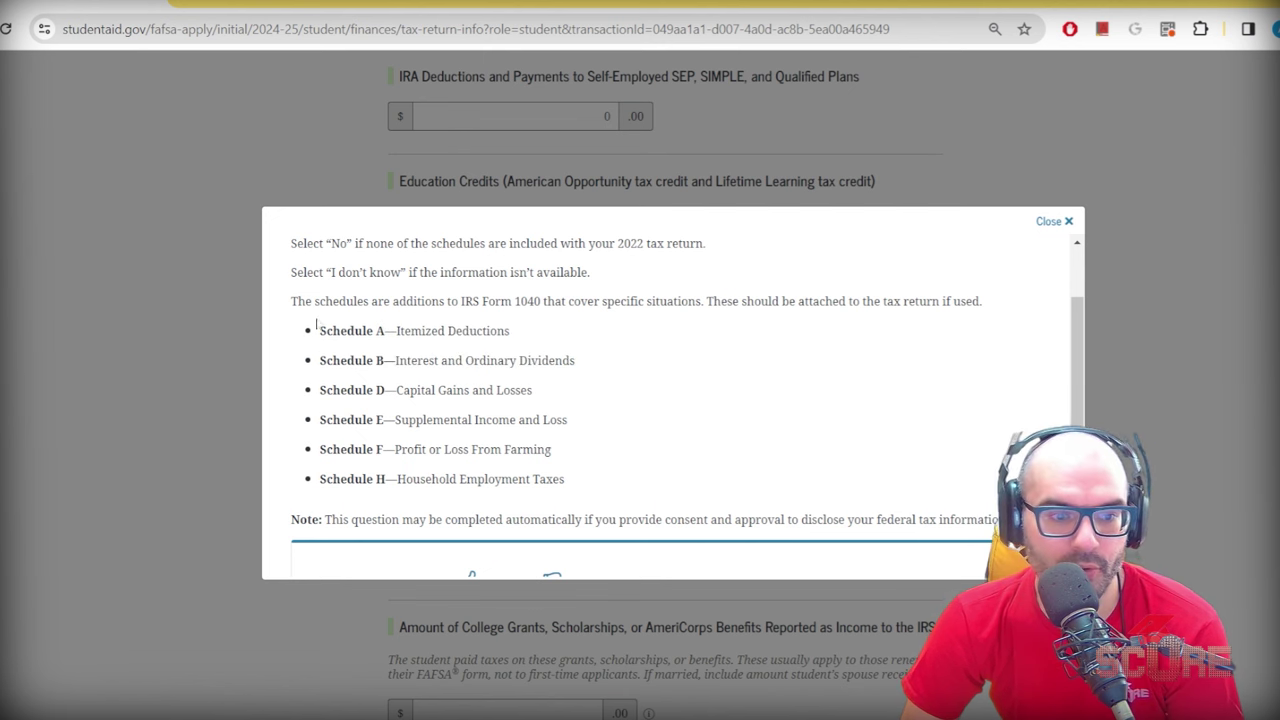
pyautogui.moveTo(318, 331); pyautogui.dragTo(582, 344)
pyautogui.click(842, 381)
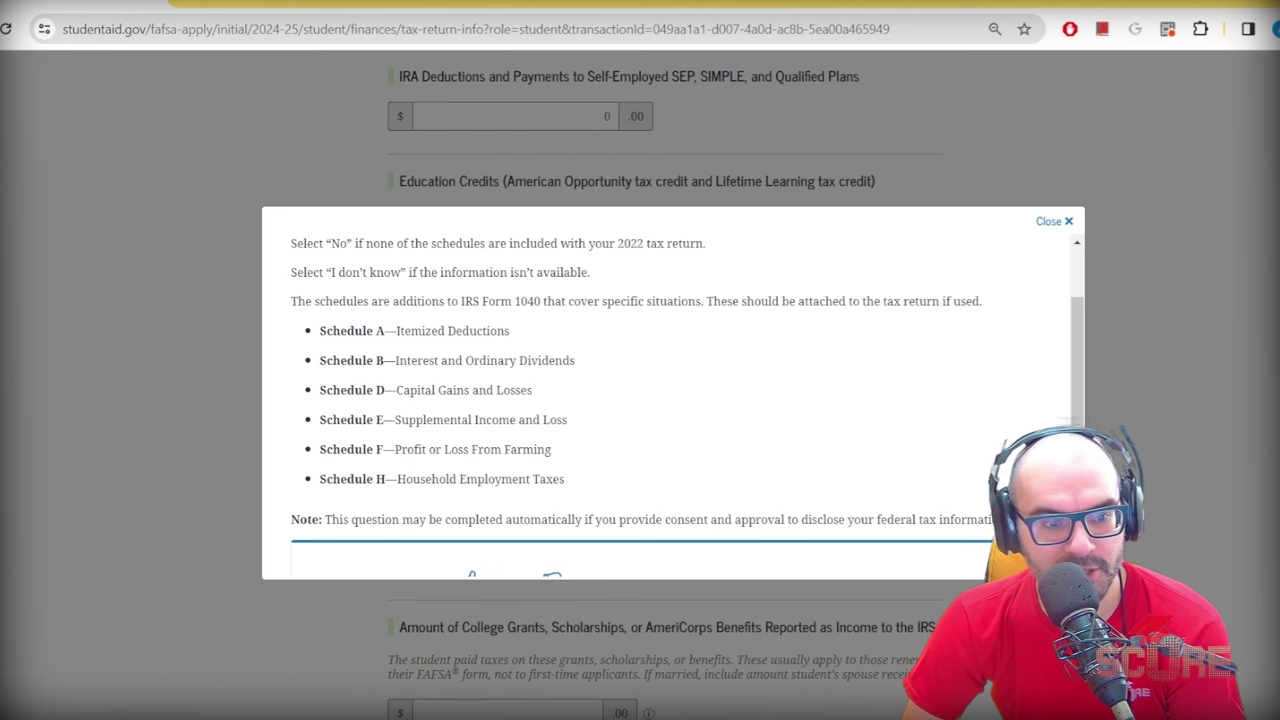
pyautogui.moveTo(319, 331); pyautogui.dragTo(524, 336)
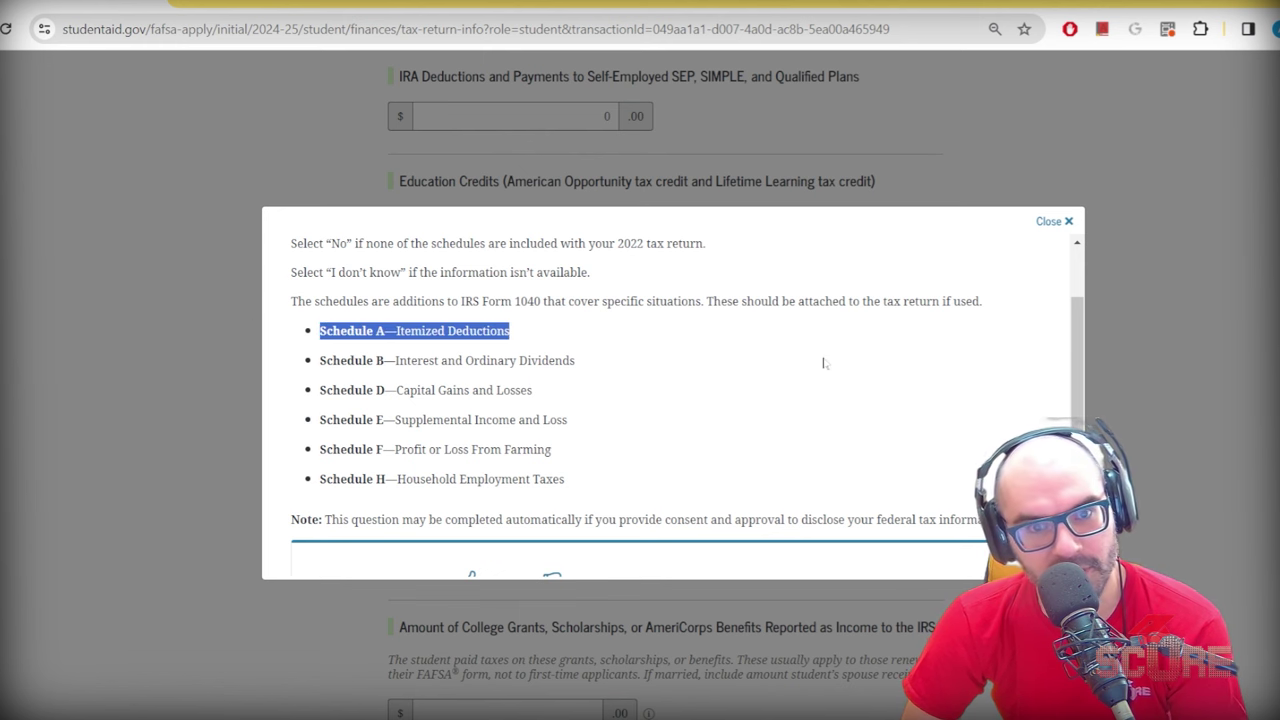
pyautogui.click(733, 378)
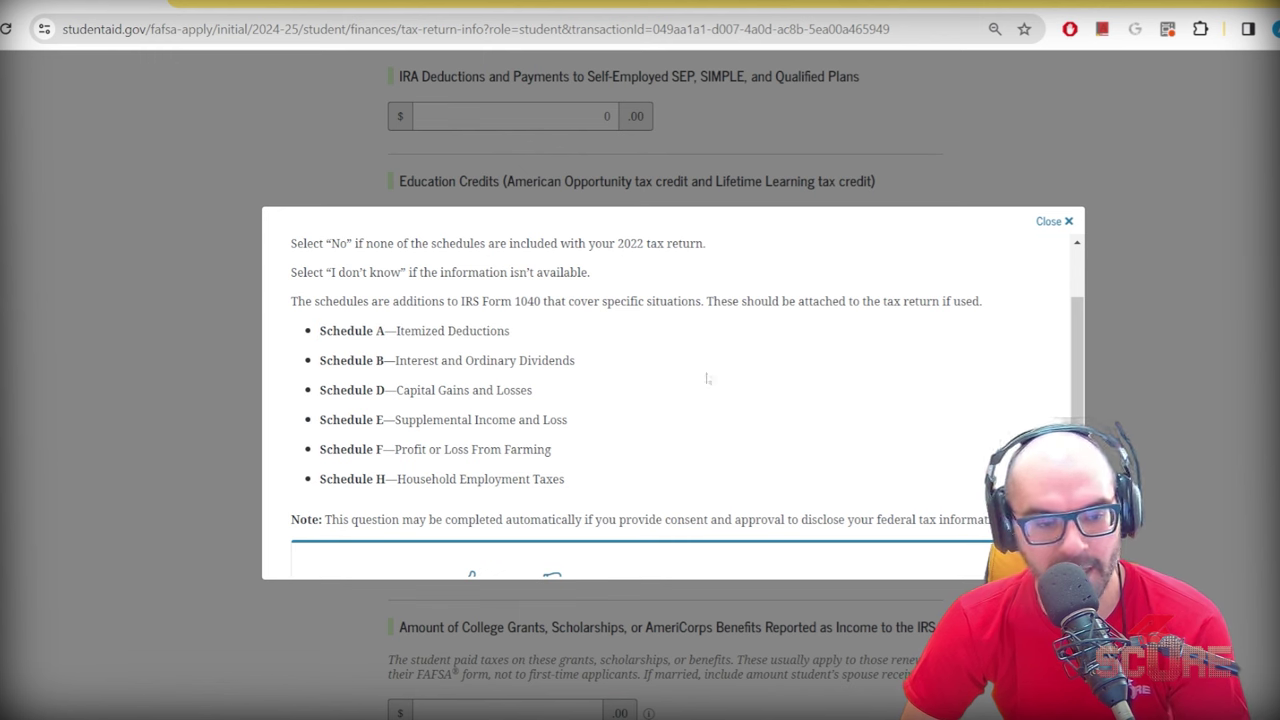
pyautogui.moveTo(318, 360); pyautogui.dragTo(748, 392)
pyautogui.click(748, 392)
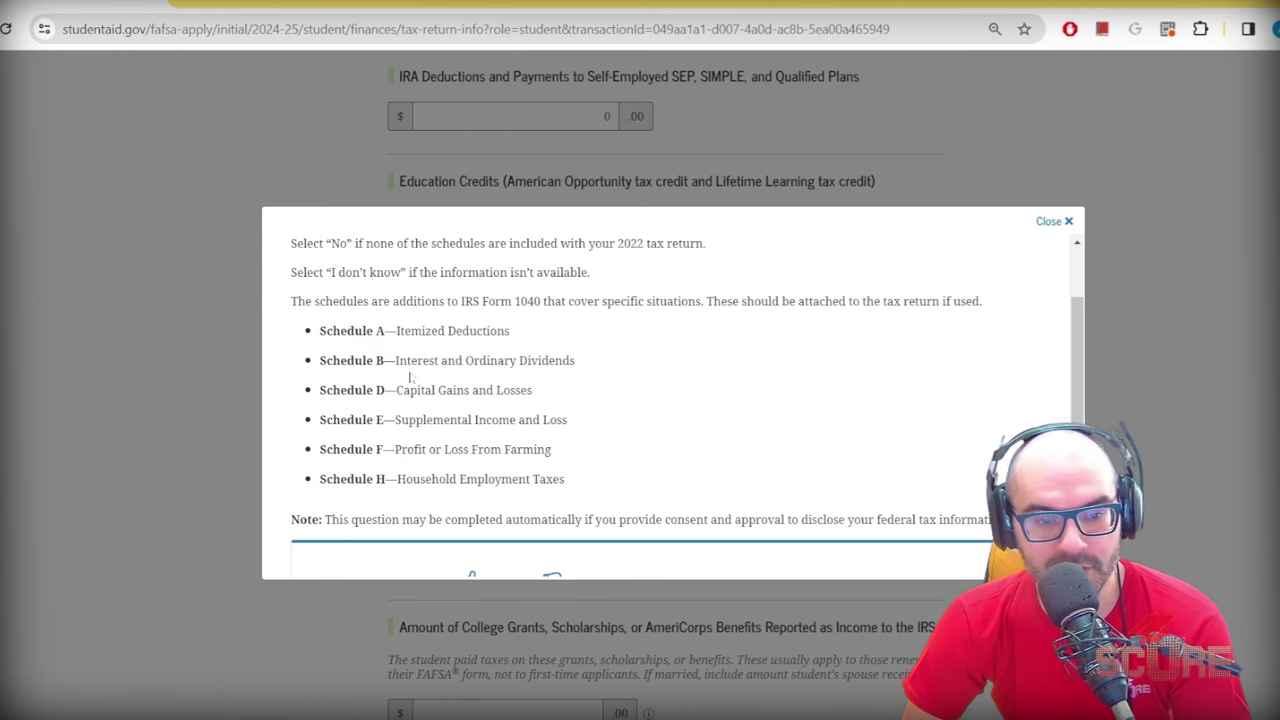
pyautogui.moveTo(660, 365); pyautogui.dragTo(630, 380)
pyautogui.click(700, 412)
# Highlight the Schedule B through H descriptions, then close the help
pyautogui.click(638, 433)
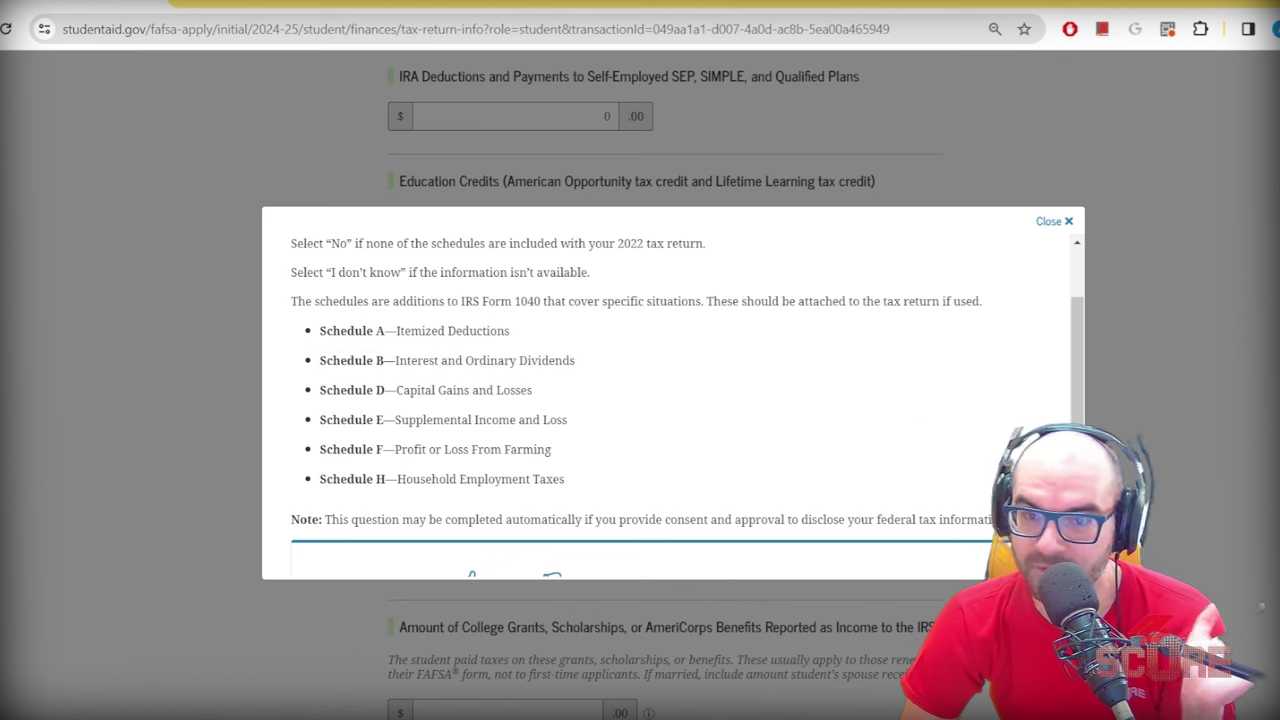
pyautogui.moveTo(314, 362); pyautogui.dragTo(677, 380)
pyautogui.click(675, 390)
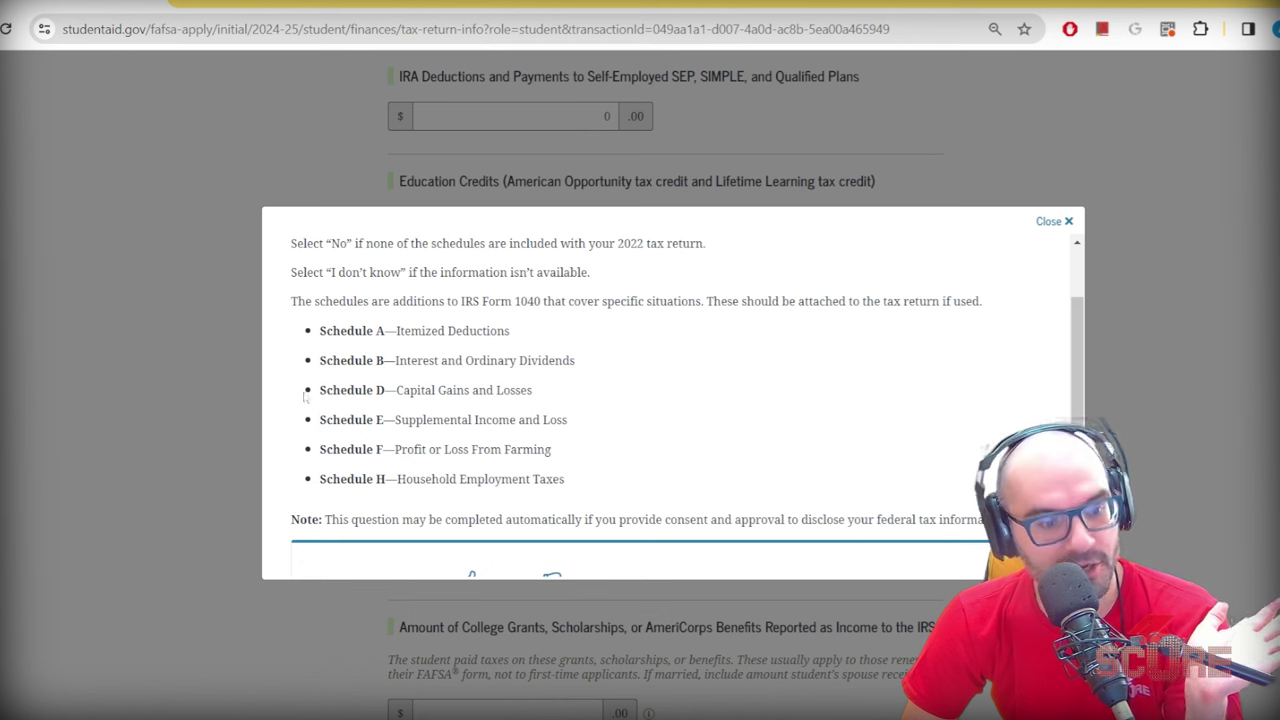
pyautogui.moveTo(316, 420); pyautogui.dragTo(708, 451)
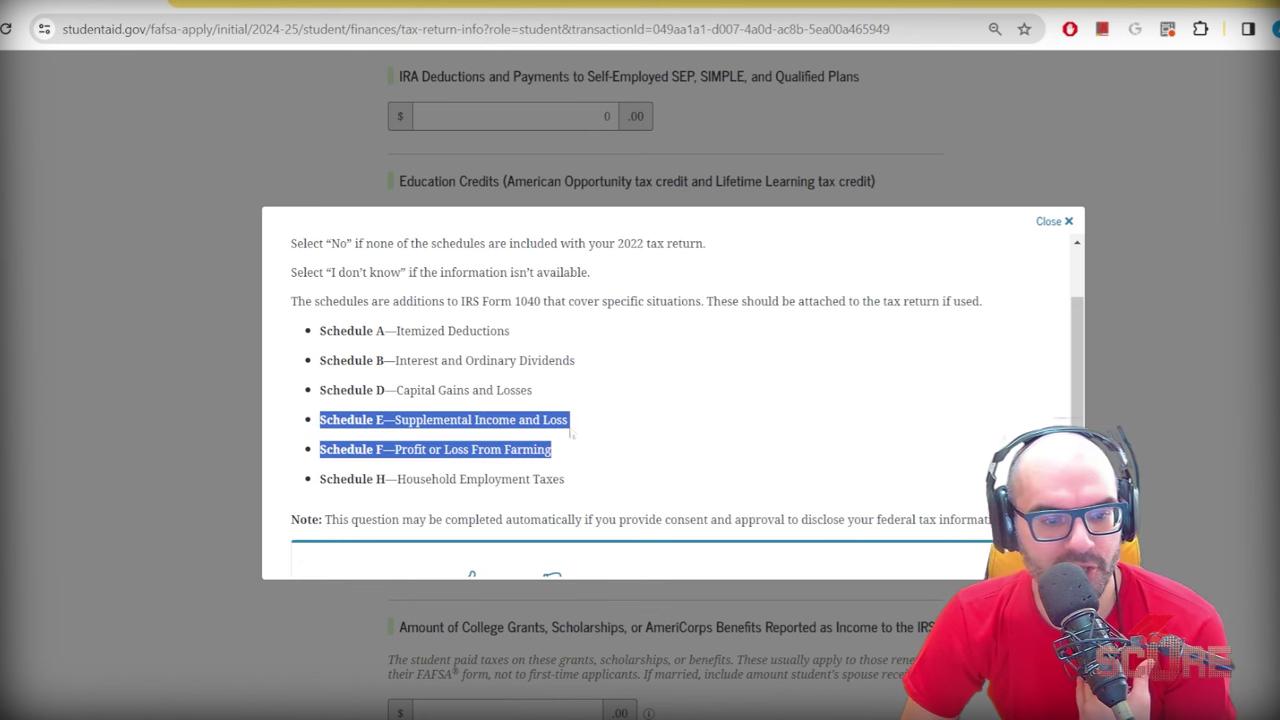
pyautogui.click(647, 421)
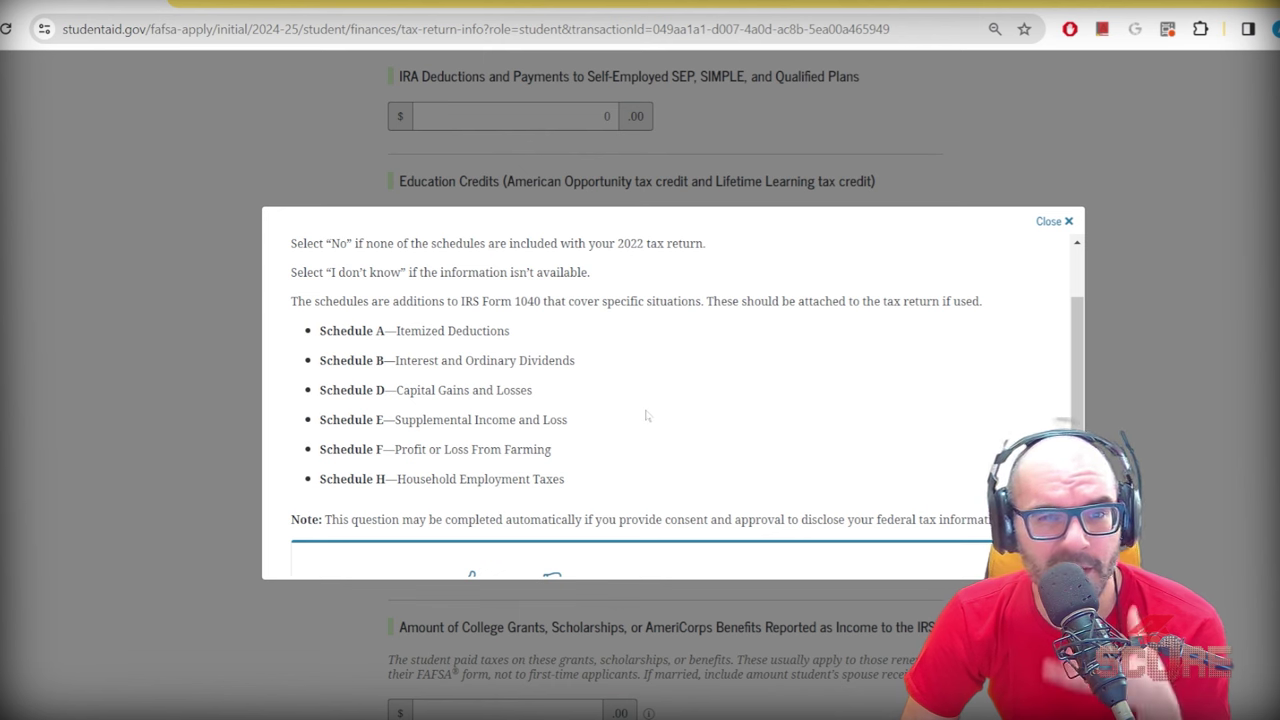
pyautogui.moveTo(320, 479); pyautogui.dragTo(598, 478)
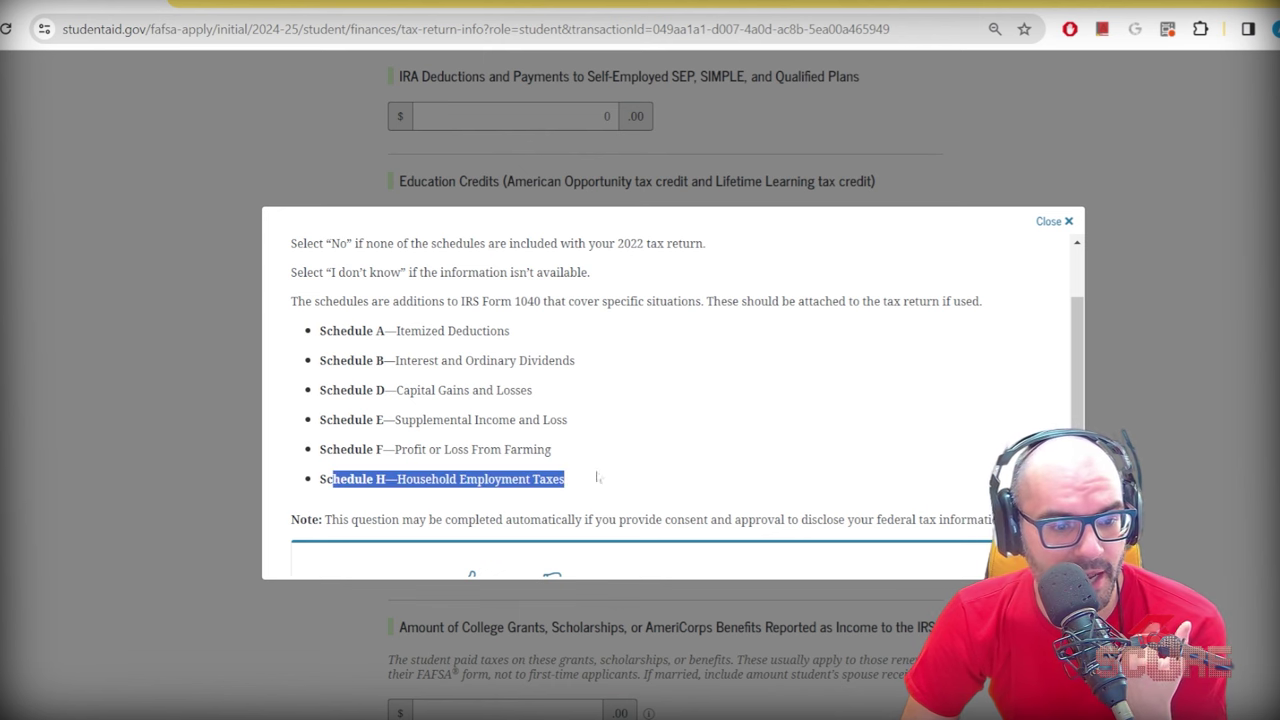
pyautogui.click(645, 480)
pyautogui.moveTo(400, 479); pyautogui.dragTo(657, 477)
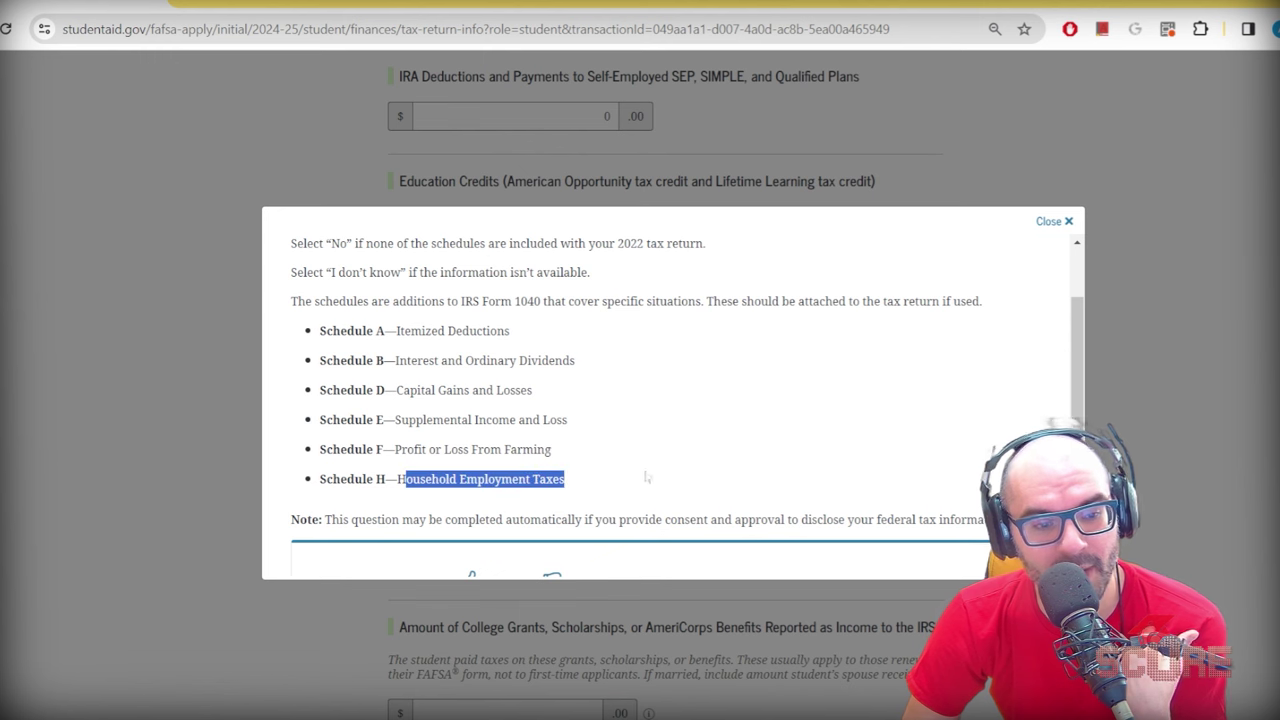
pyautogui.click(640, 472)
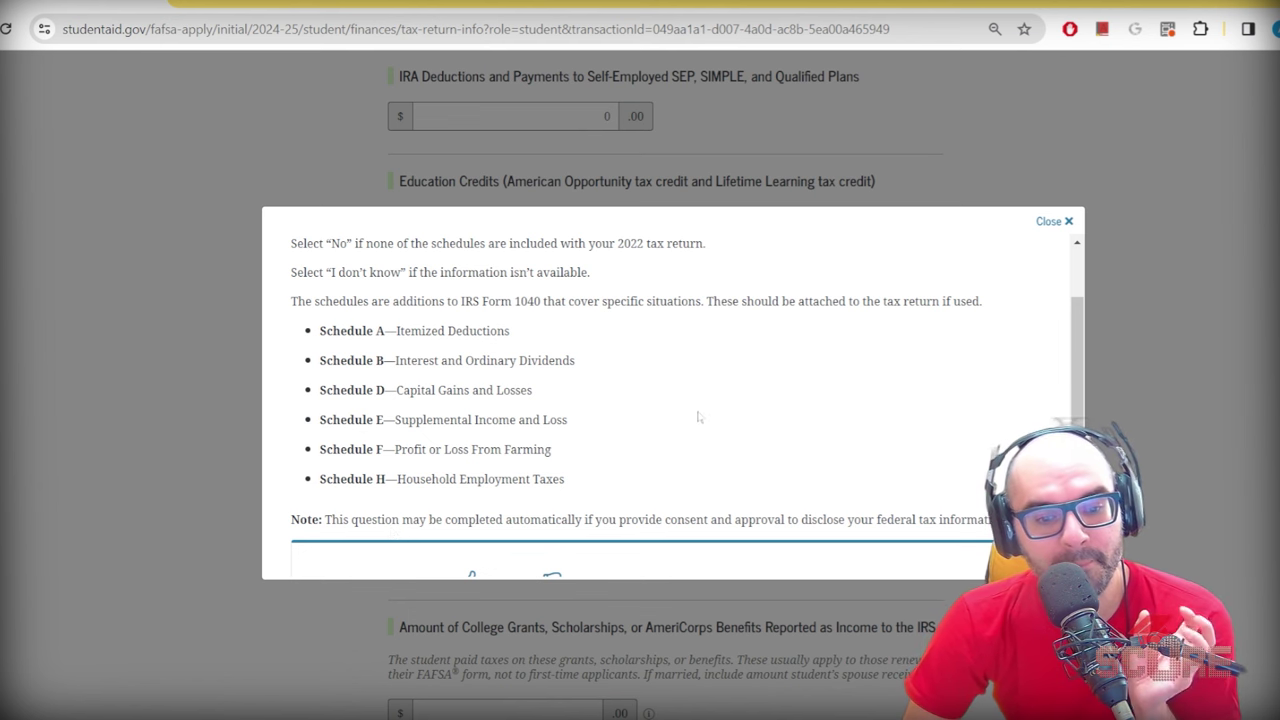
pyautogui.moveTo(300, 330); pyautogui.dragTo(666, 443)
pyautogui.click(666, 443)
pyautogui.moveTo(318, 362); pyautogui.dragTo(707, 403)
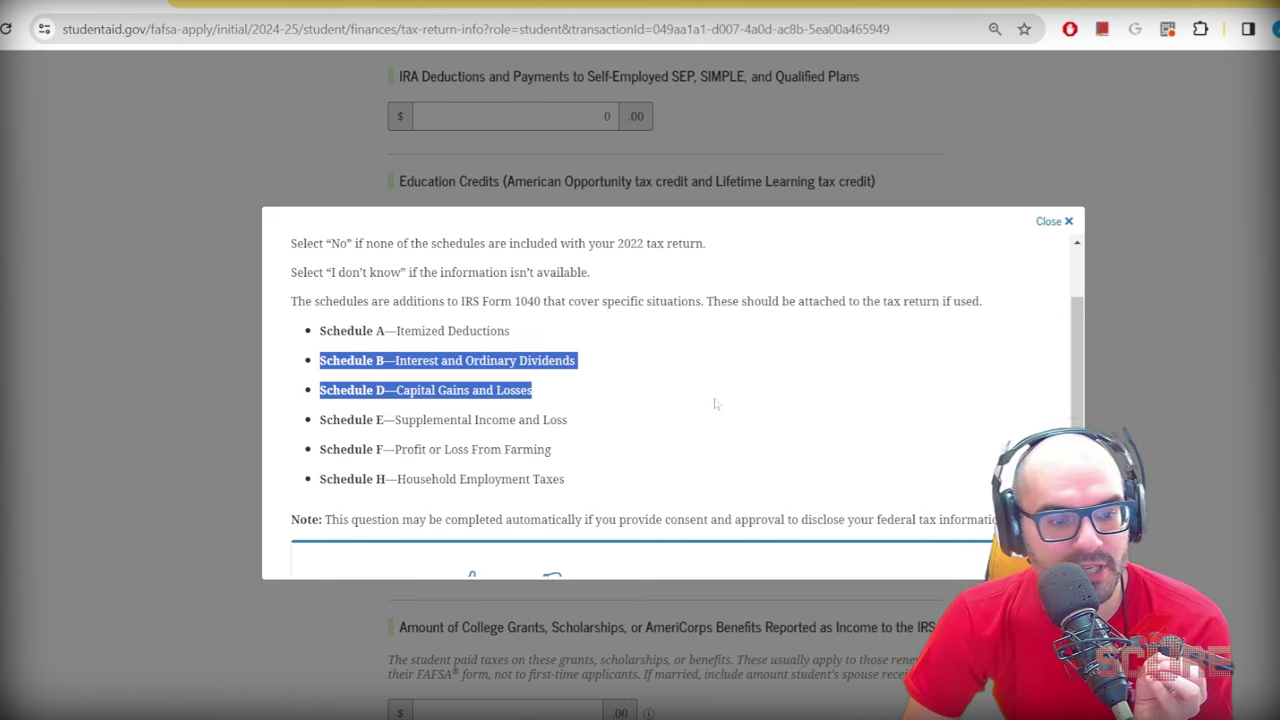
pyautogui.click(714, 403)
pyautogui.moveTo(312, 459); pyautogui.dragTo(684, 455)
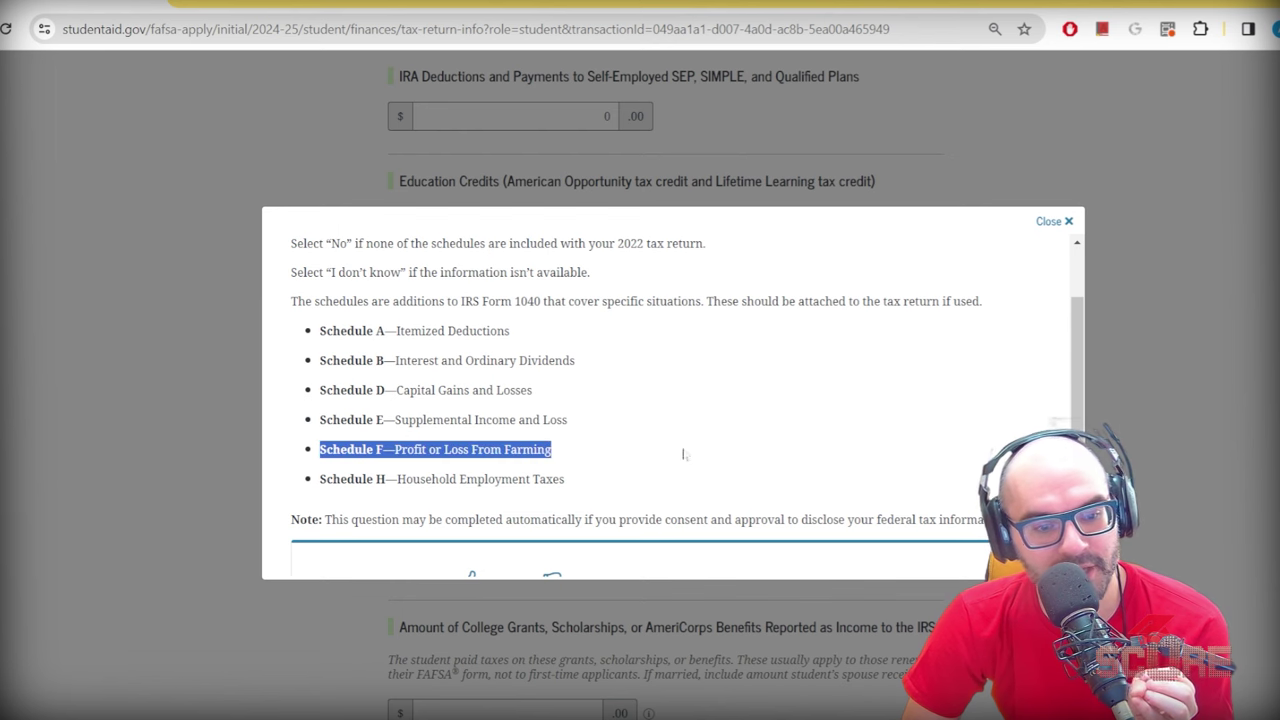
pyautogui.click(770, 462)
pyautogui.scroll(-1, 772, 462)
# Enter 4,225 as Schedule C net profit and 0 for college grants
pyautogui.press('Escape')
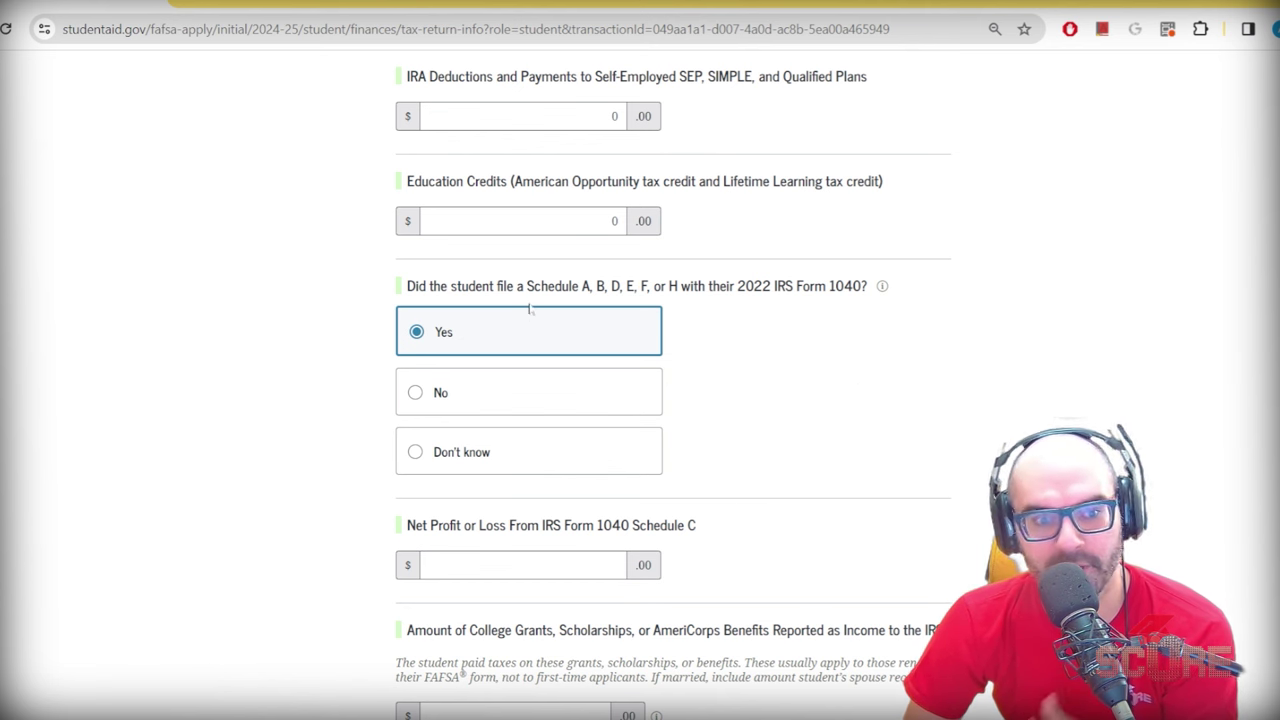
pyautogui.scroll(-1, 754, 356)
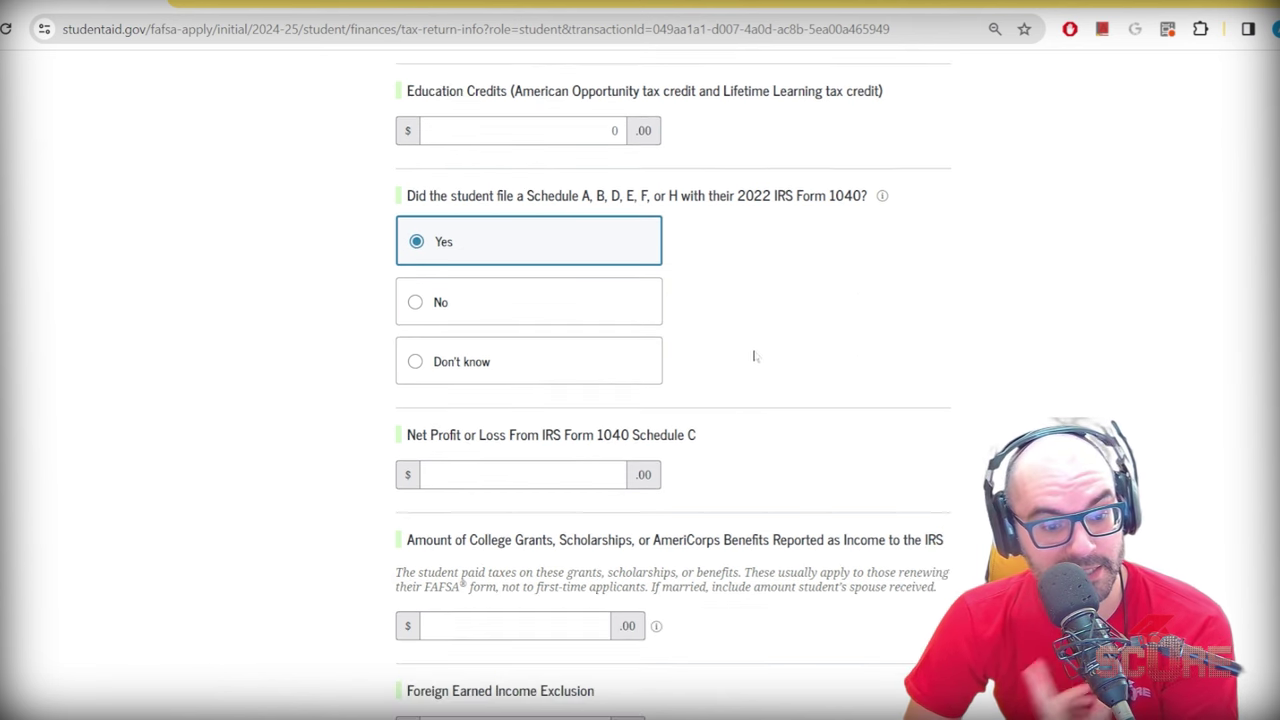
pyautogui.press('Tab')
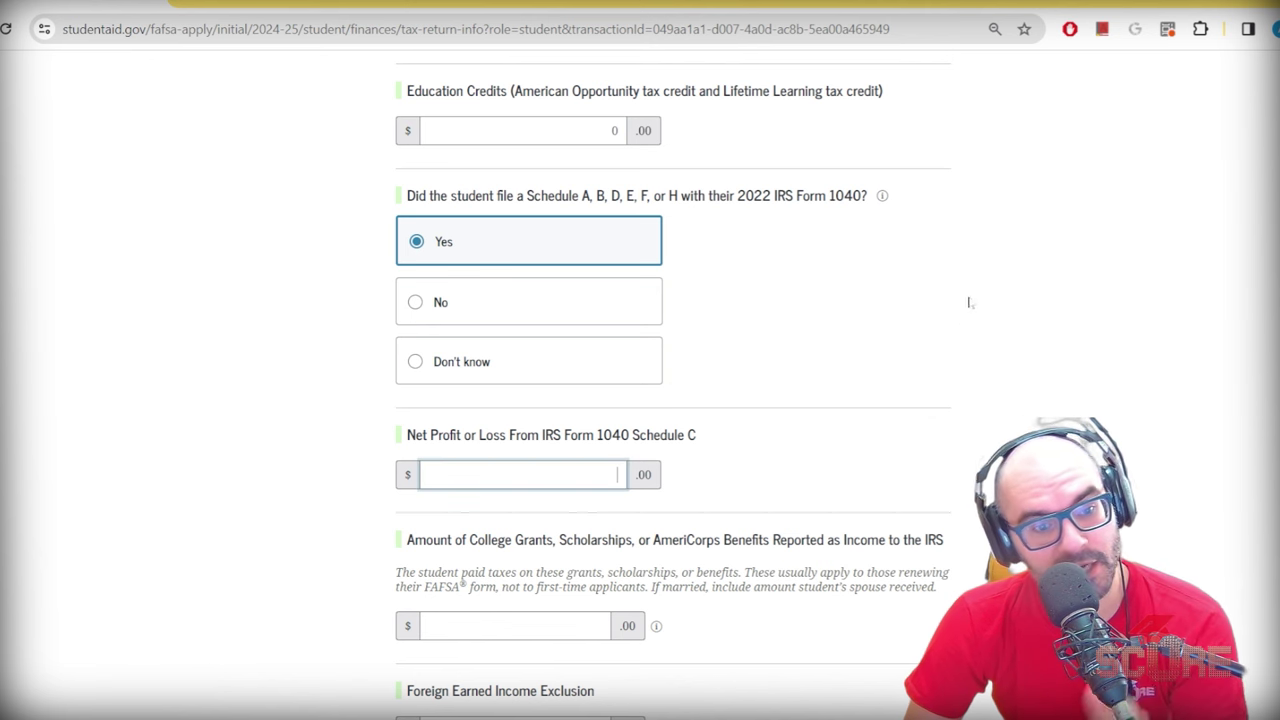
pyautogui.click(600, 195)
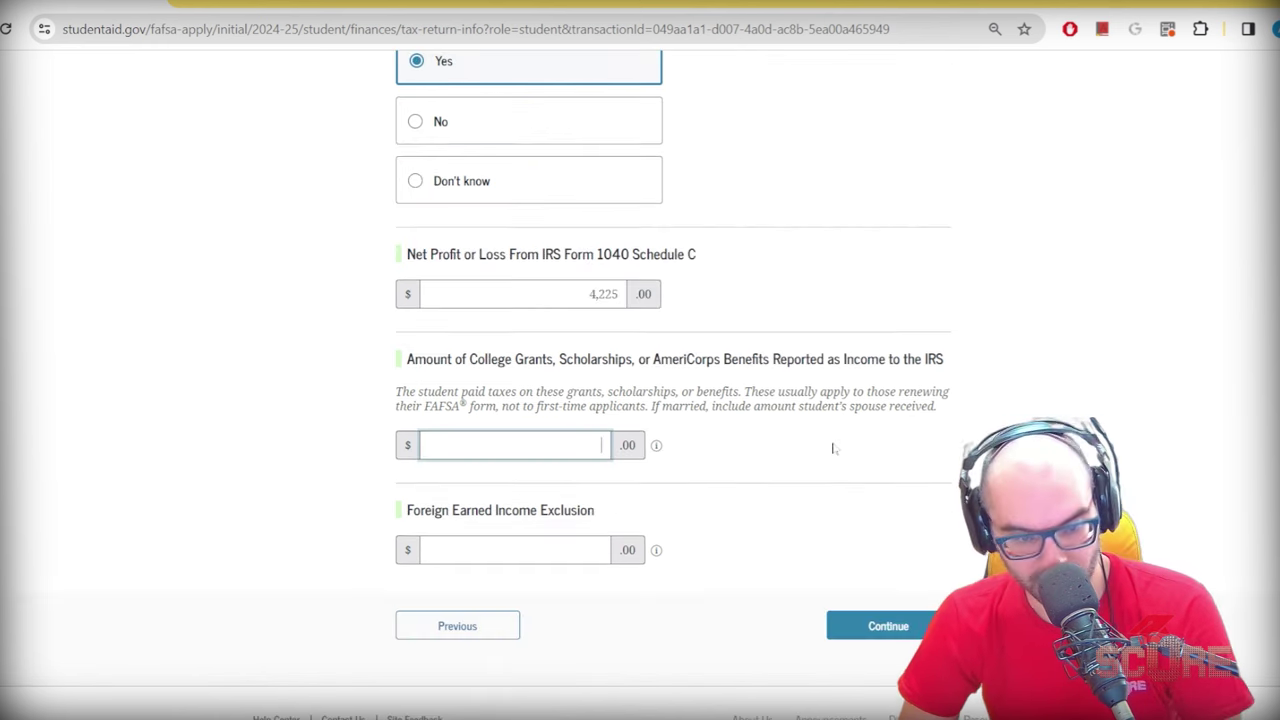
pyautogui.press('Tab')
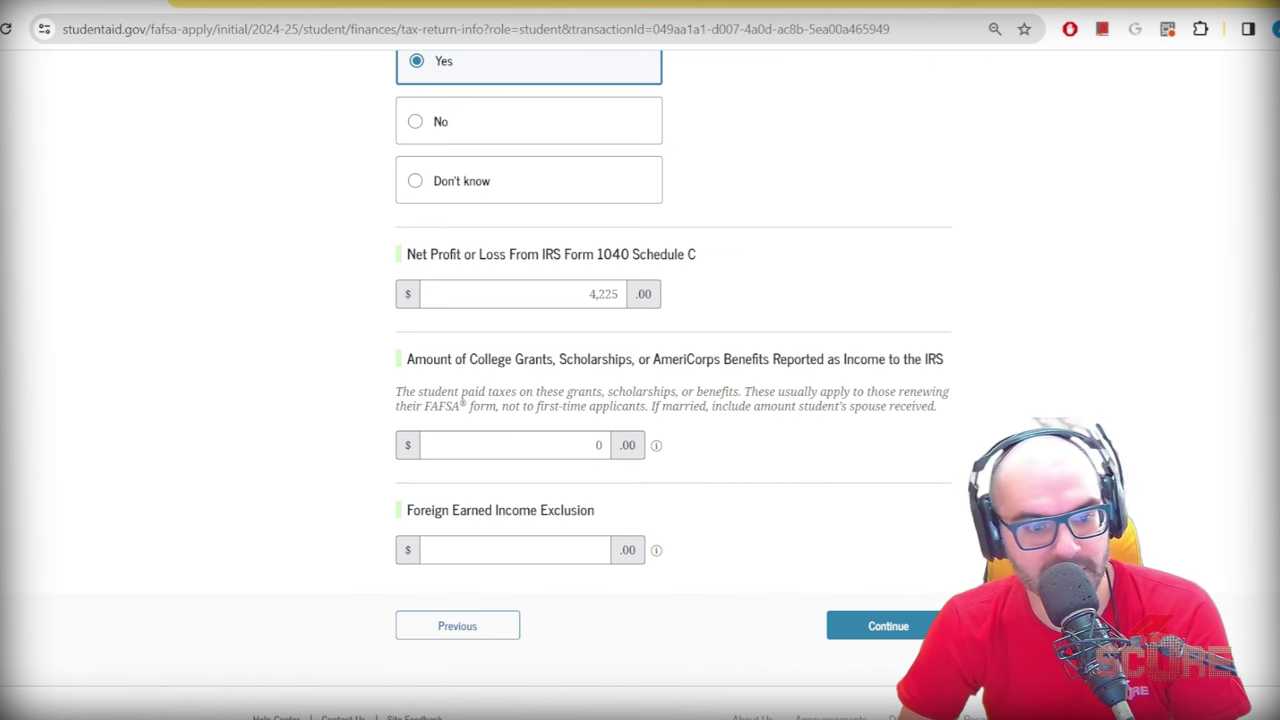
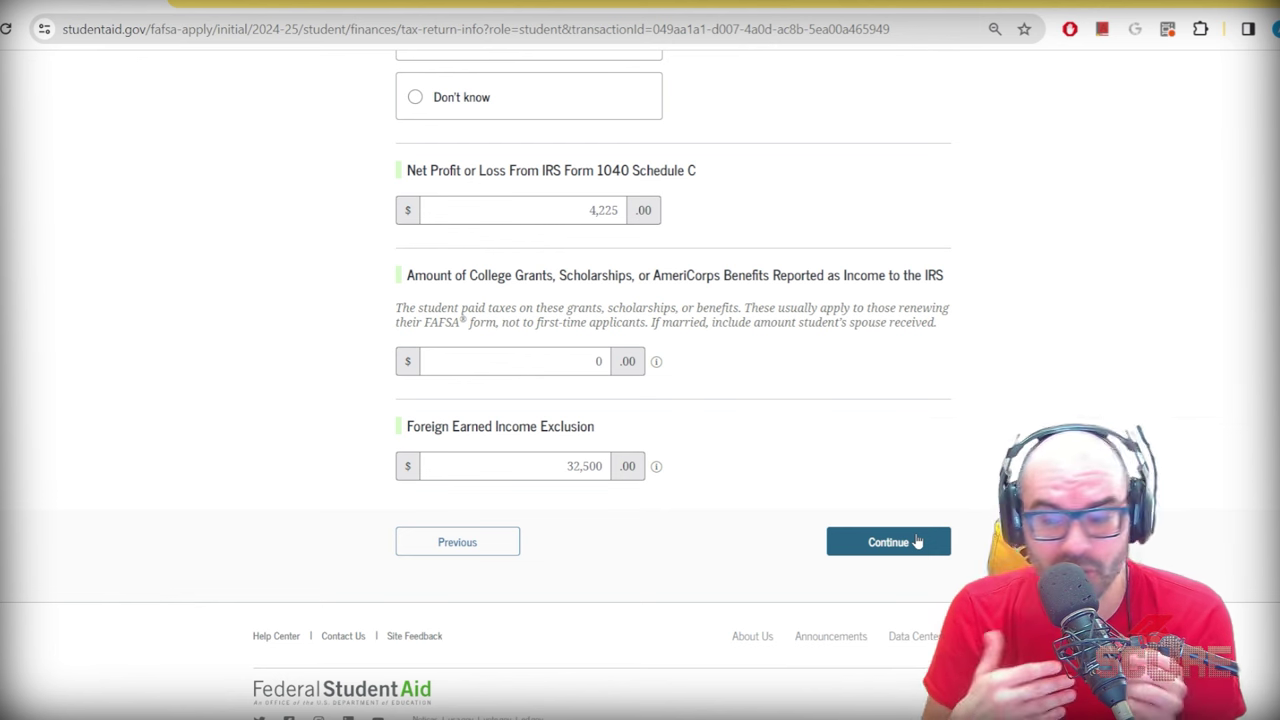
# Restore 100% zoom, review the Foreign Earned Income Exclusion amount, and advance to student assets
pyautogui.hotkey('ctrl', '+')
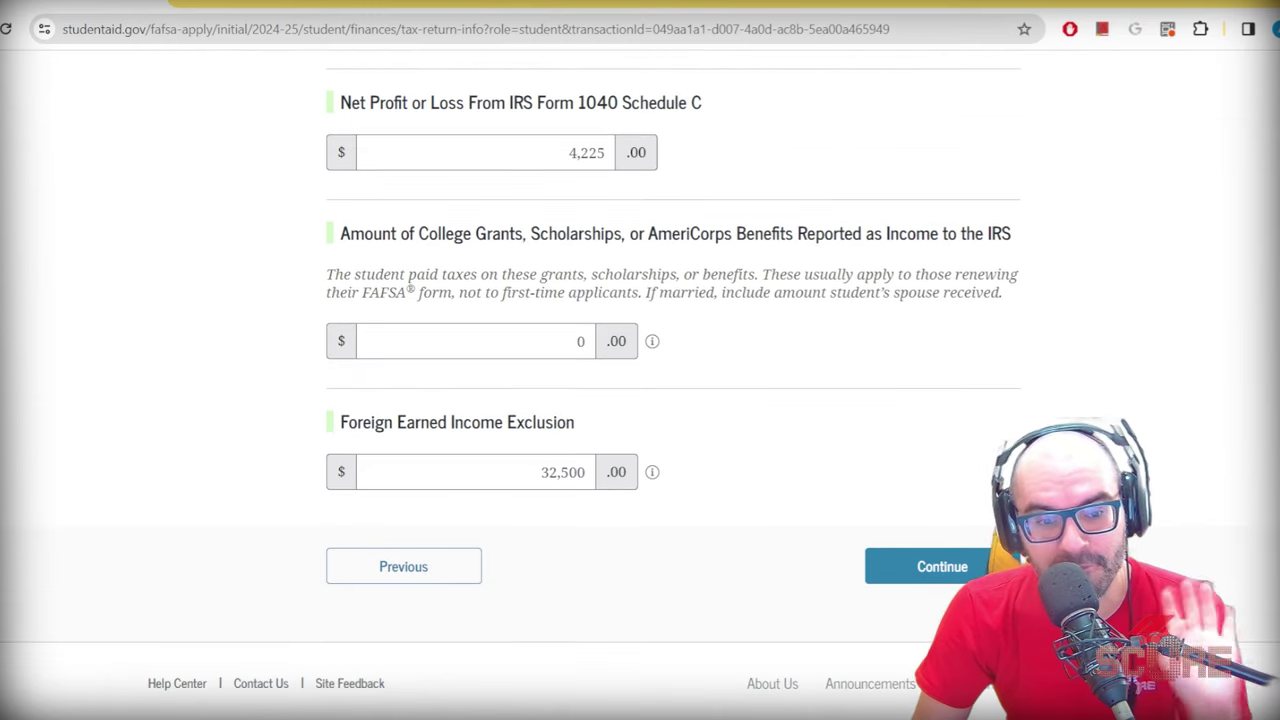
pyautogui.press('Tab')
pyautogui.click(896, 445)
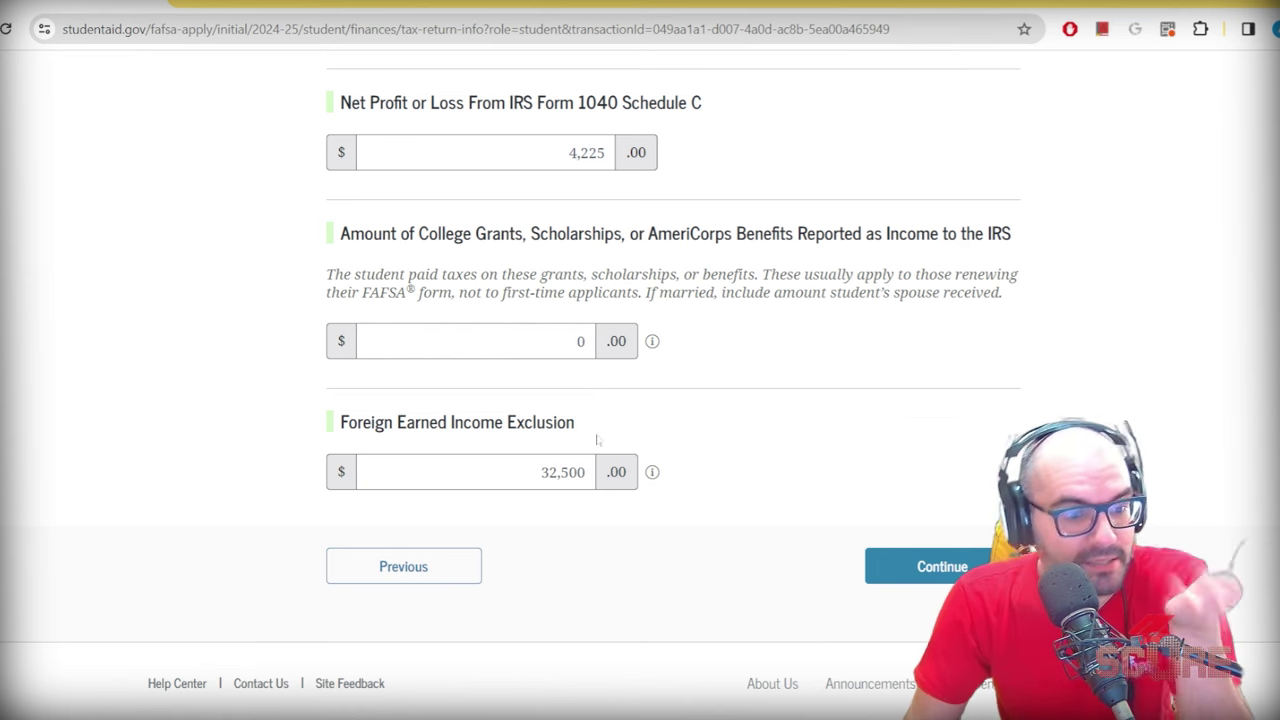
pyautogui.scroll(-1, 733, 438)
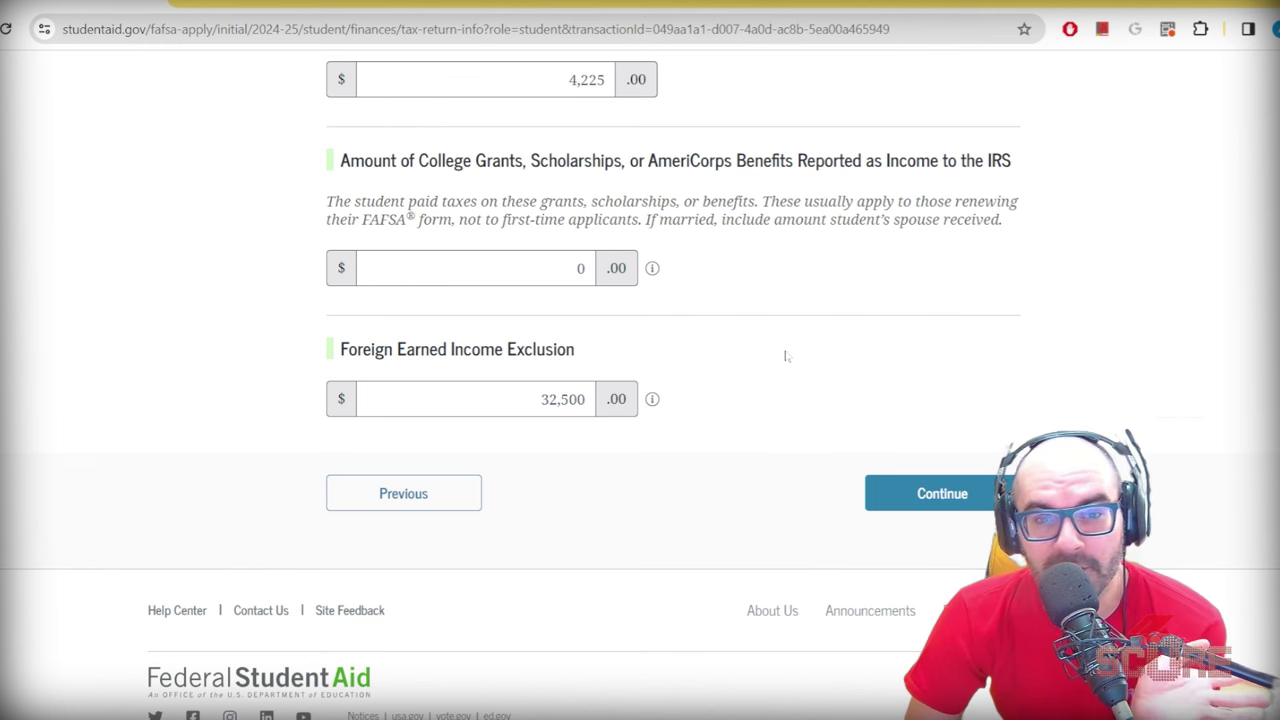
pyautogui.click(942, 493)
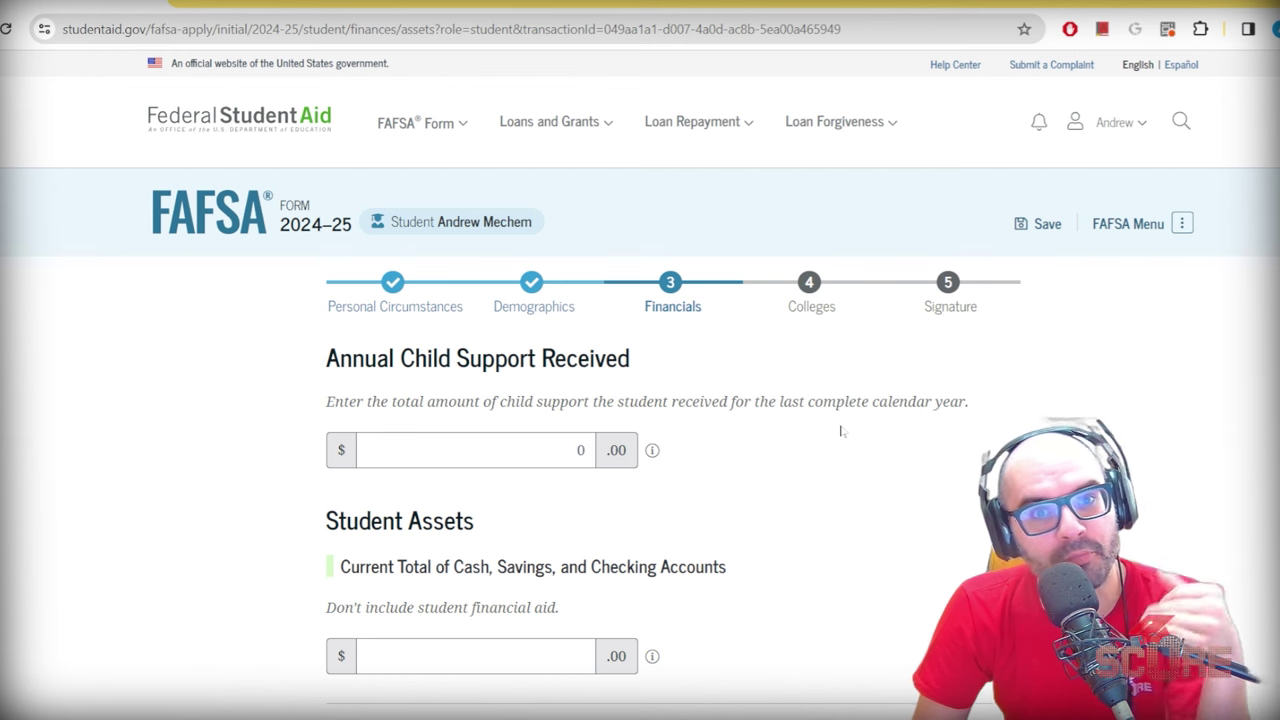
# Keep annual child support received at 0 and enter 1,250 as cash and savings
pyautogui.click(553, 445)
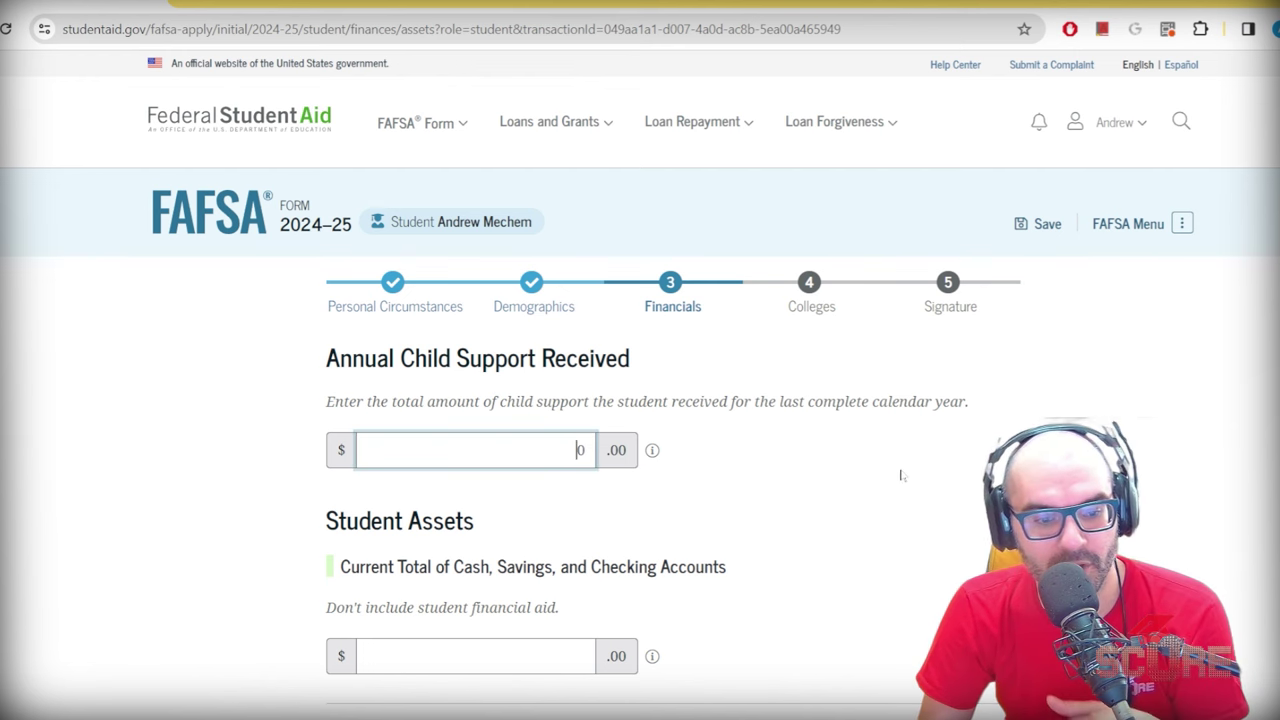
pyautogui.press('Tab')
pyautogui.click(699, 416)
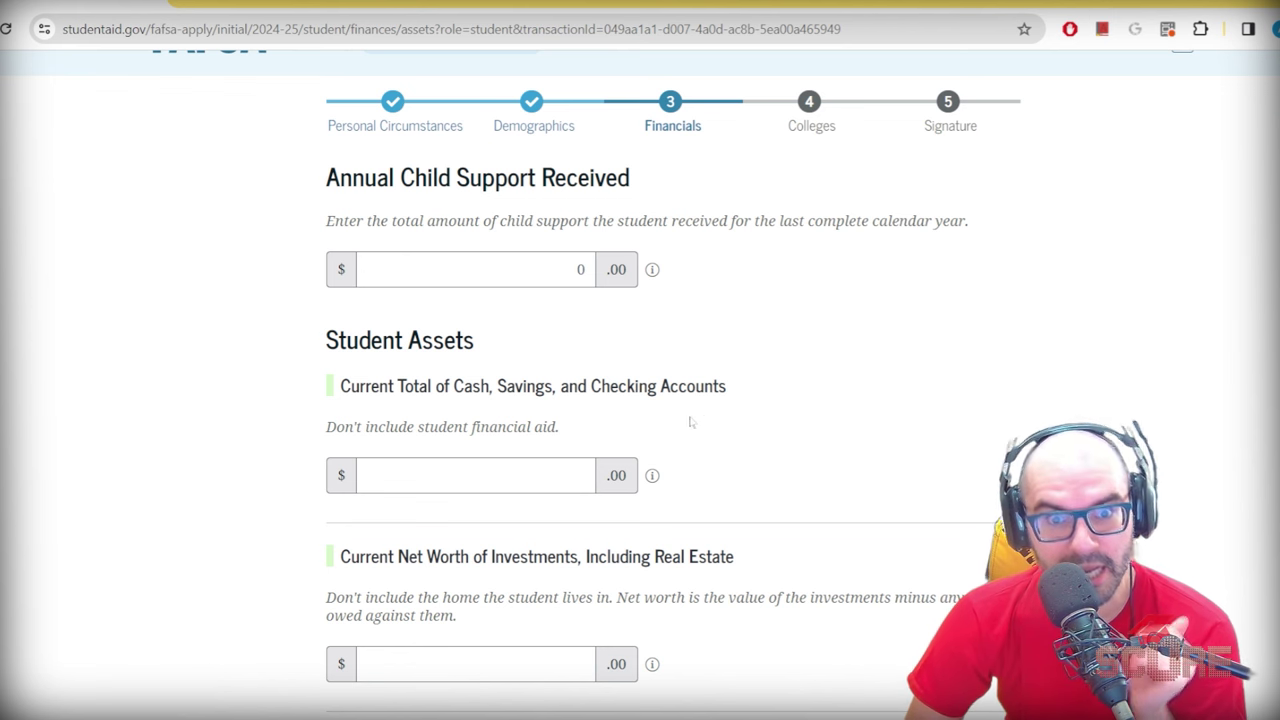
pyautogui.press('Tab')
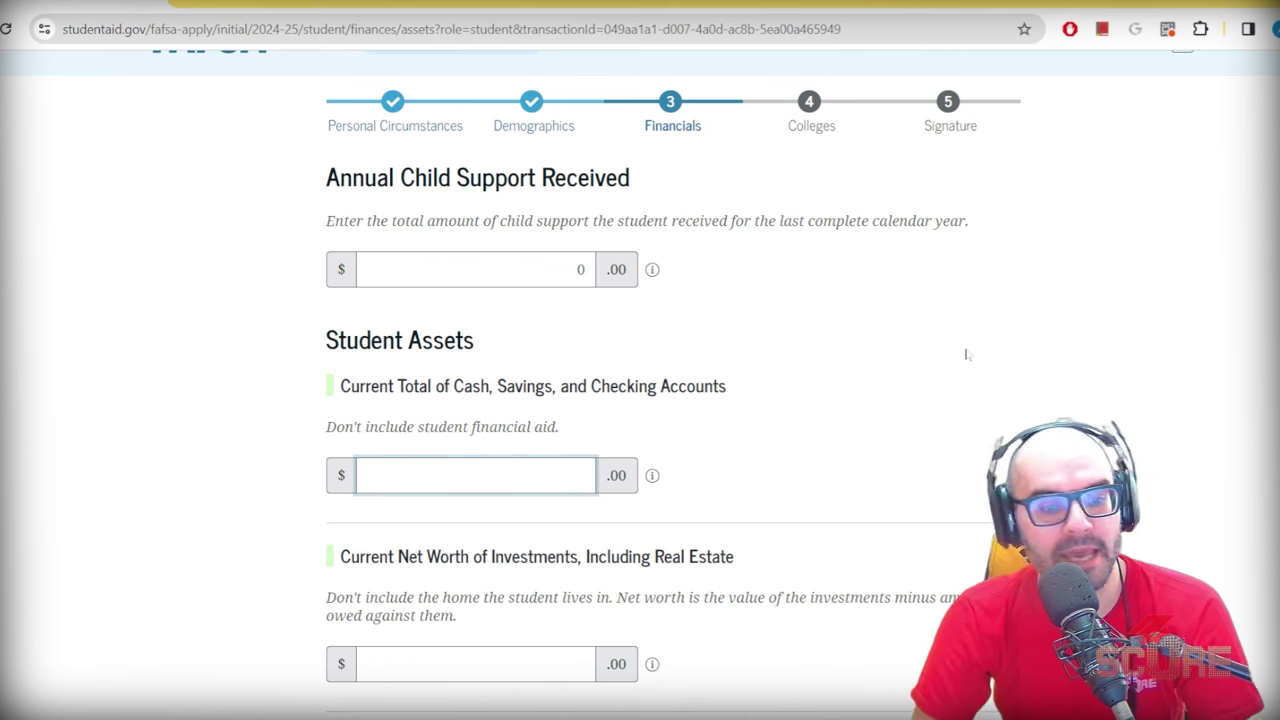
pyautogui.write('1250')
pyautogui.click(966, 354)
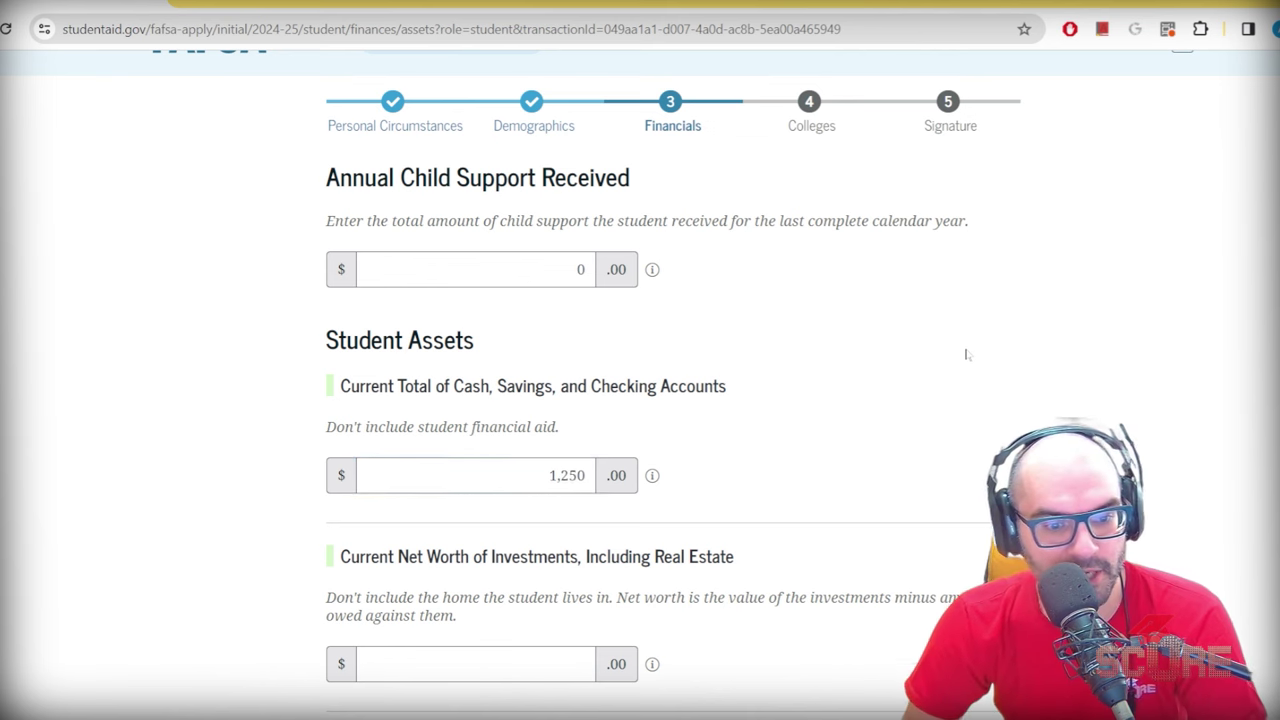
# Enter 14,000 for investments and 50,000 for businesses, then continue to Select Colleges
pyautogui.scroll(-4, 966, 354)
pyautogui.press('Tab')
pyautogui.write('14000')
pyautogui.press('Tab')
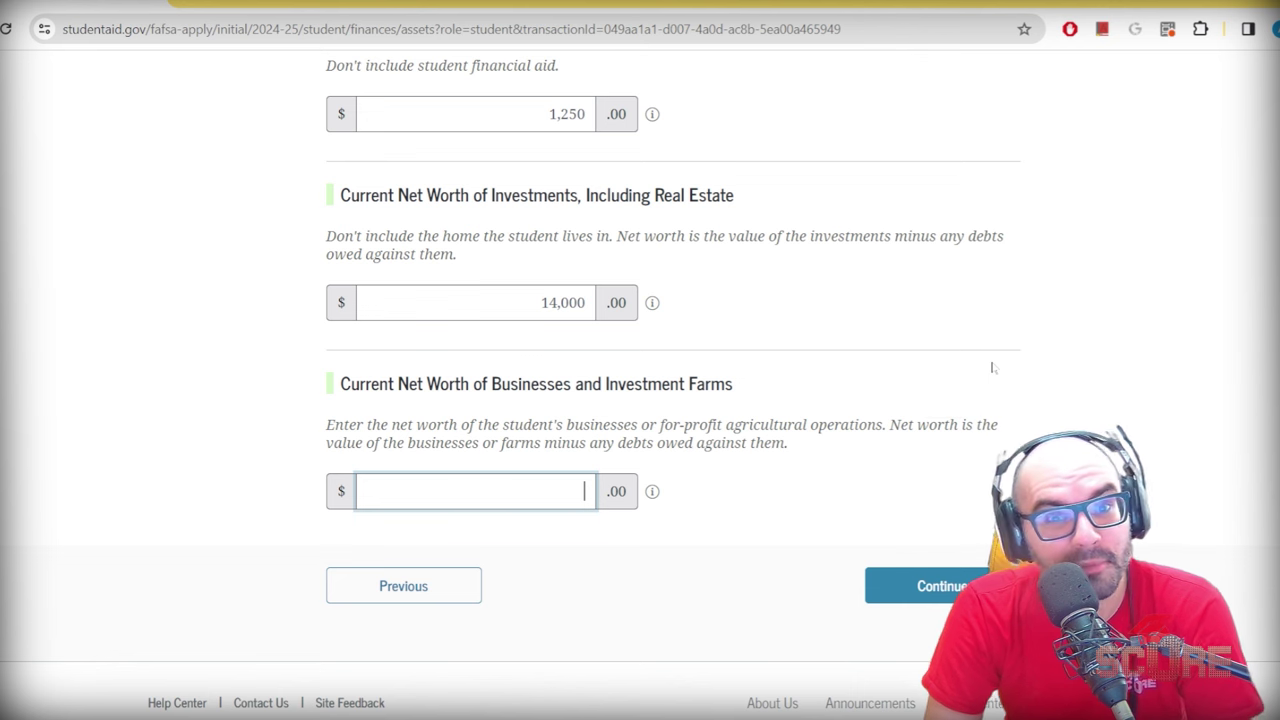
pyautogui.write('50,000')
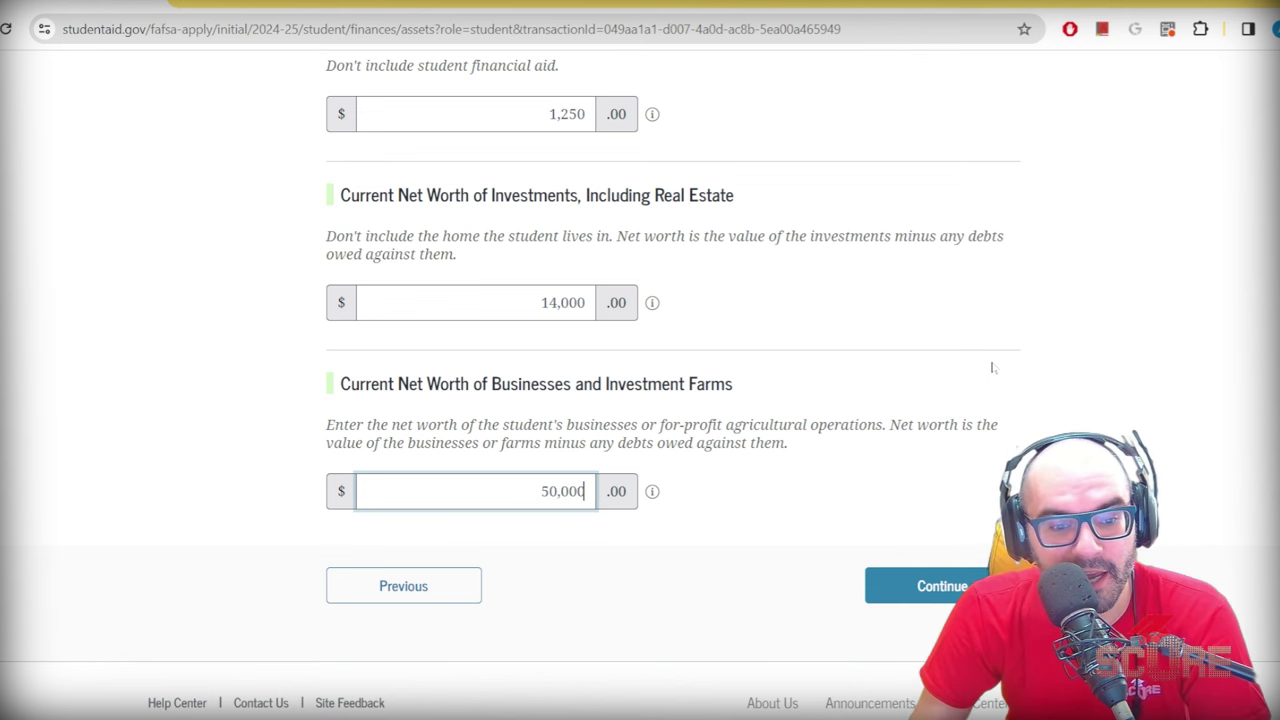
pyautogui.click(1003, 366)
pyautogui.click(912, 590)
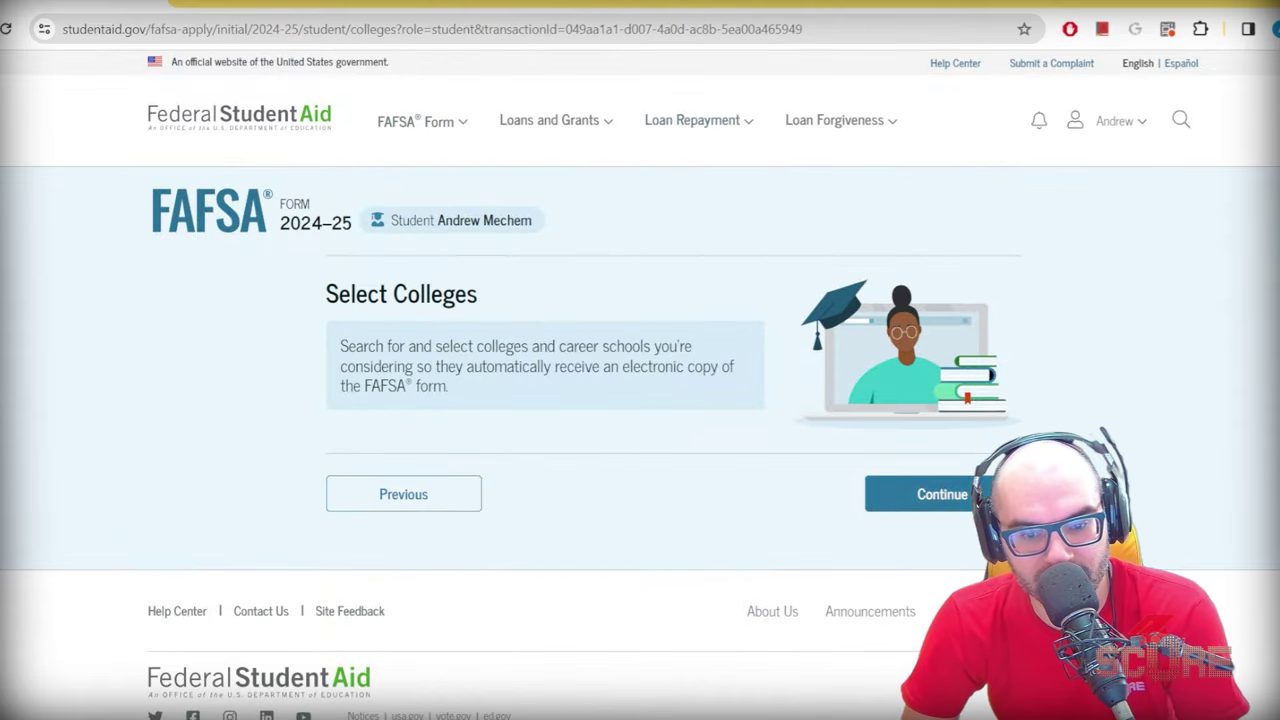
# Start the school search and set the State filter to Michigan (MI)
pyautogui.click(930, 494)
pyautogui.scroll(-2, 640, 400)
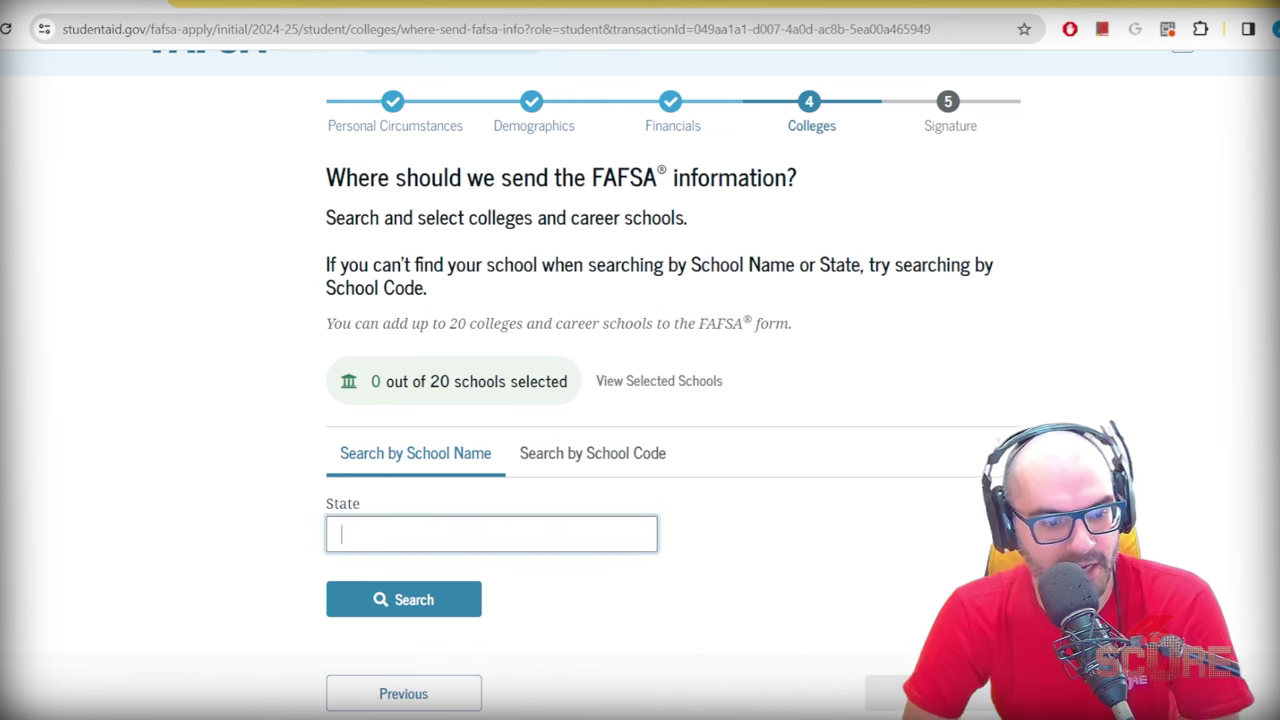
pyautogui.write('Berkel')
pyautogui.press('BackSpace')
pyautogui.press('BackSpace')
pyautogui.press('BackSpace')
pyautogui.press('BackSpace')
pyautogui.press('BackSpace')
pyautogui.press('BackSpace')
pyautogui.write('Mi')
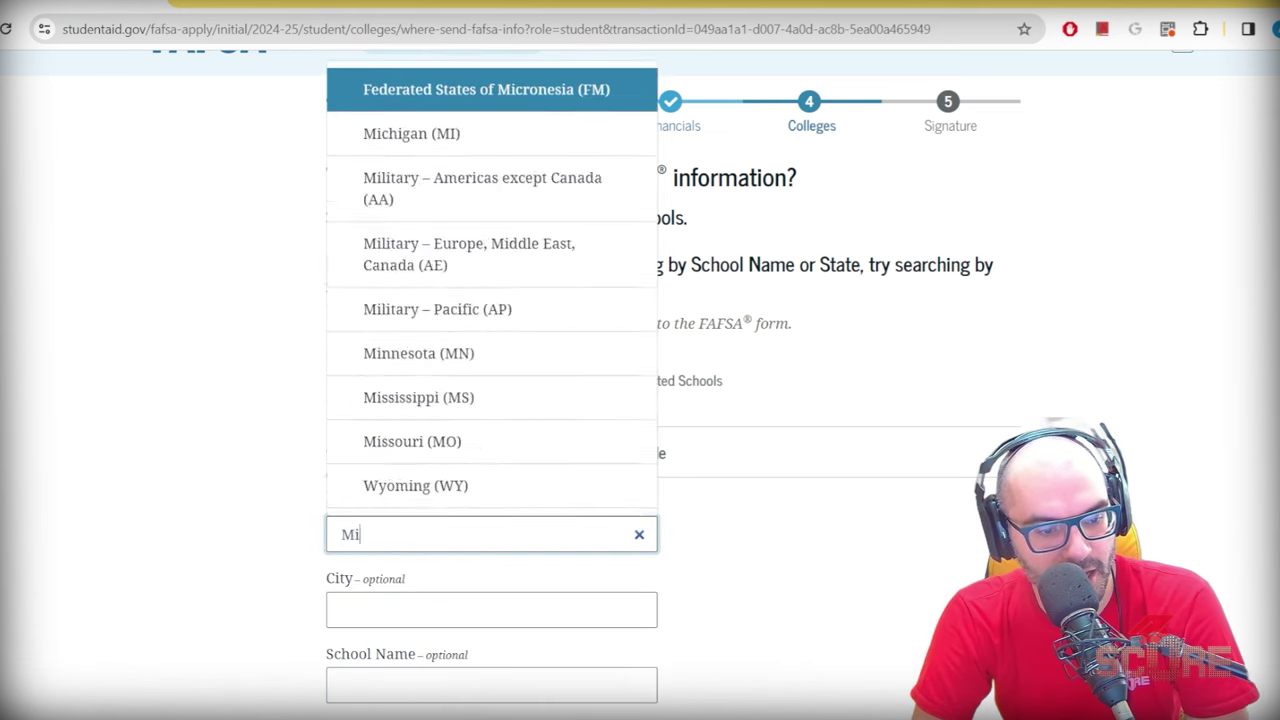
pyautogui.write('c')
pyautogui.press('Down')
pyautogui.press('Return')
pyautogui.press('Tab')
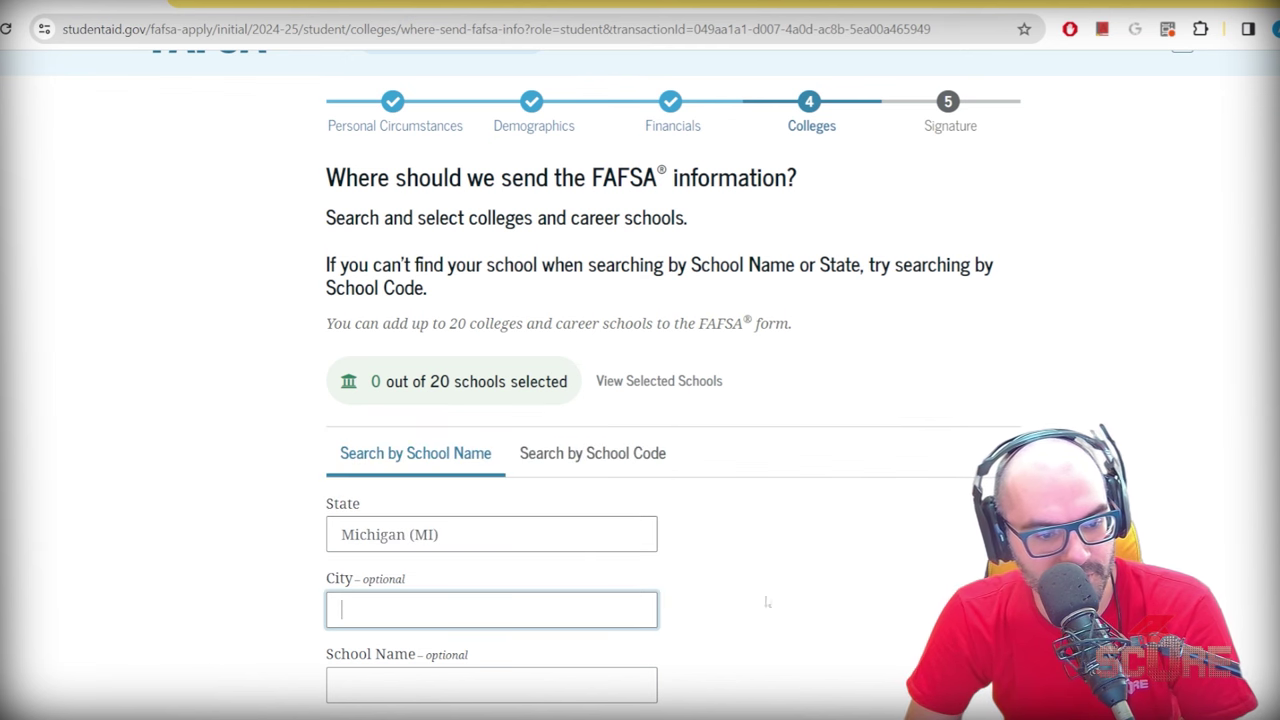
# Search Ann Arbor, add University of Michigan - Ann Arbor, and continue to review
pyautogui.write('Ann')
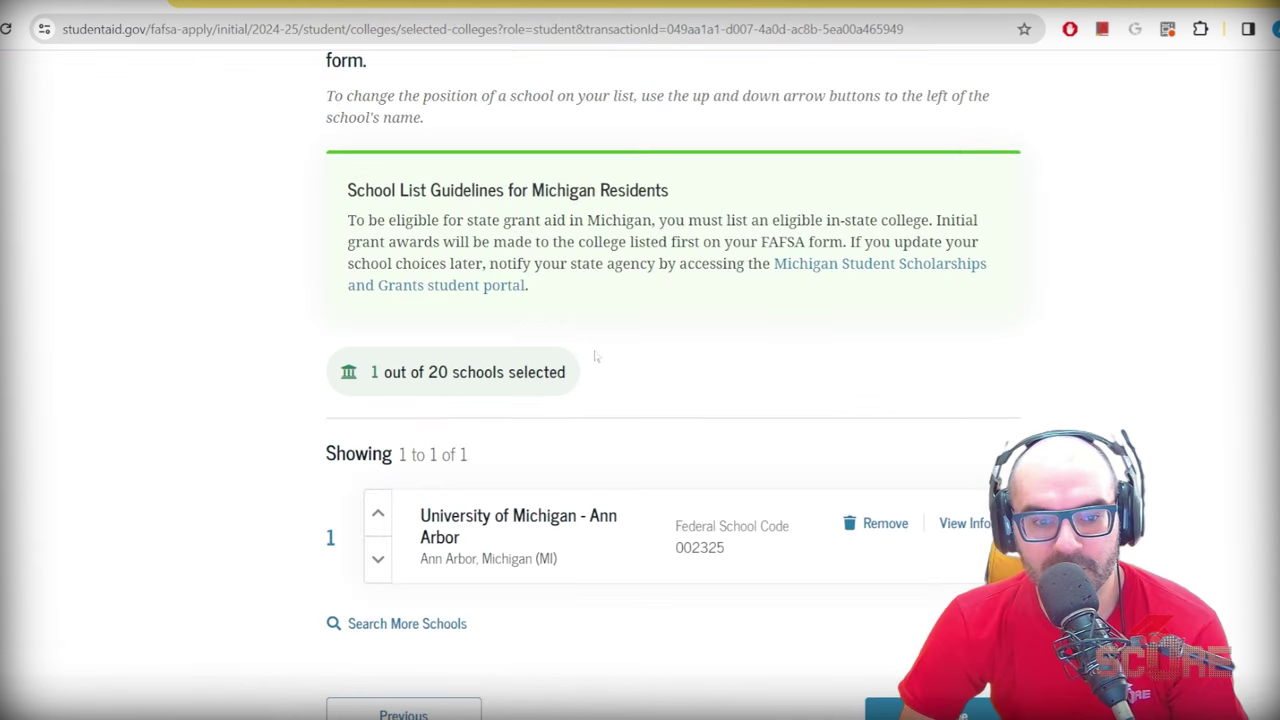
pyautogui.scroll(-2, 1127, 410)
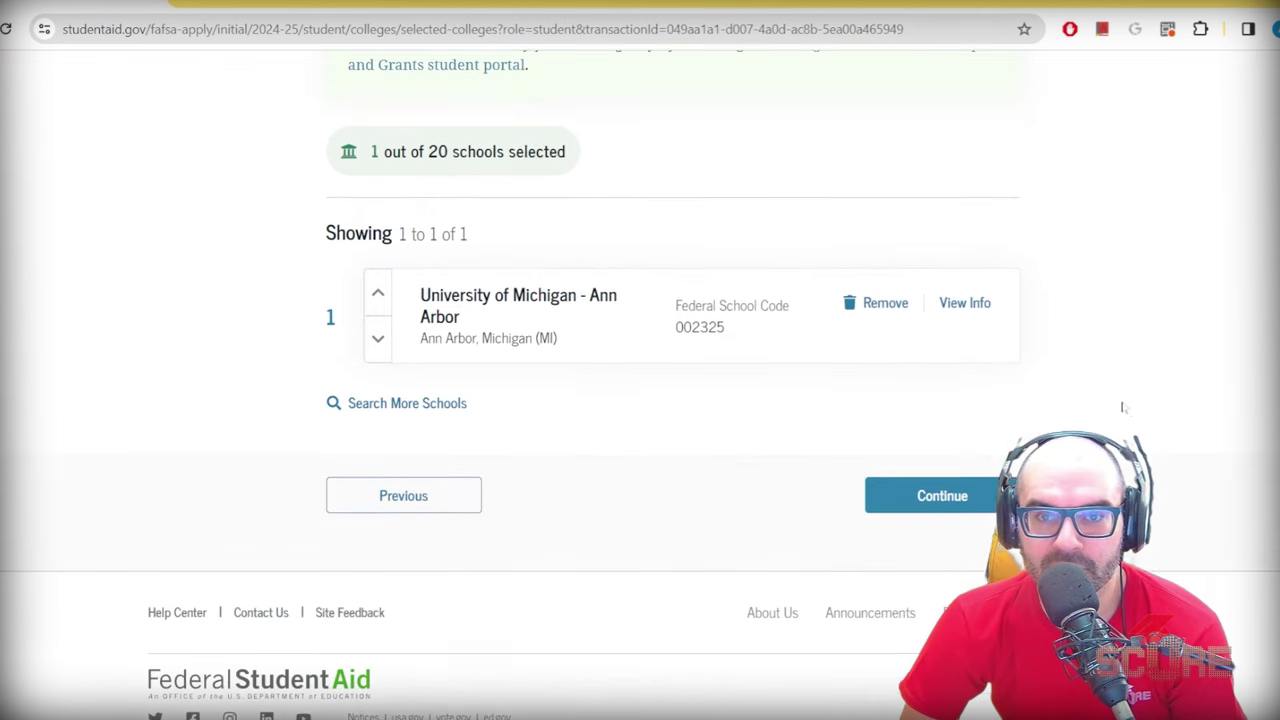
pyautogui.moveTo(430, 168); pyautogui.dragTo(810, 170)
pyautogui.click(964, 191)
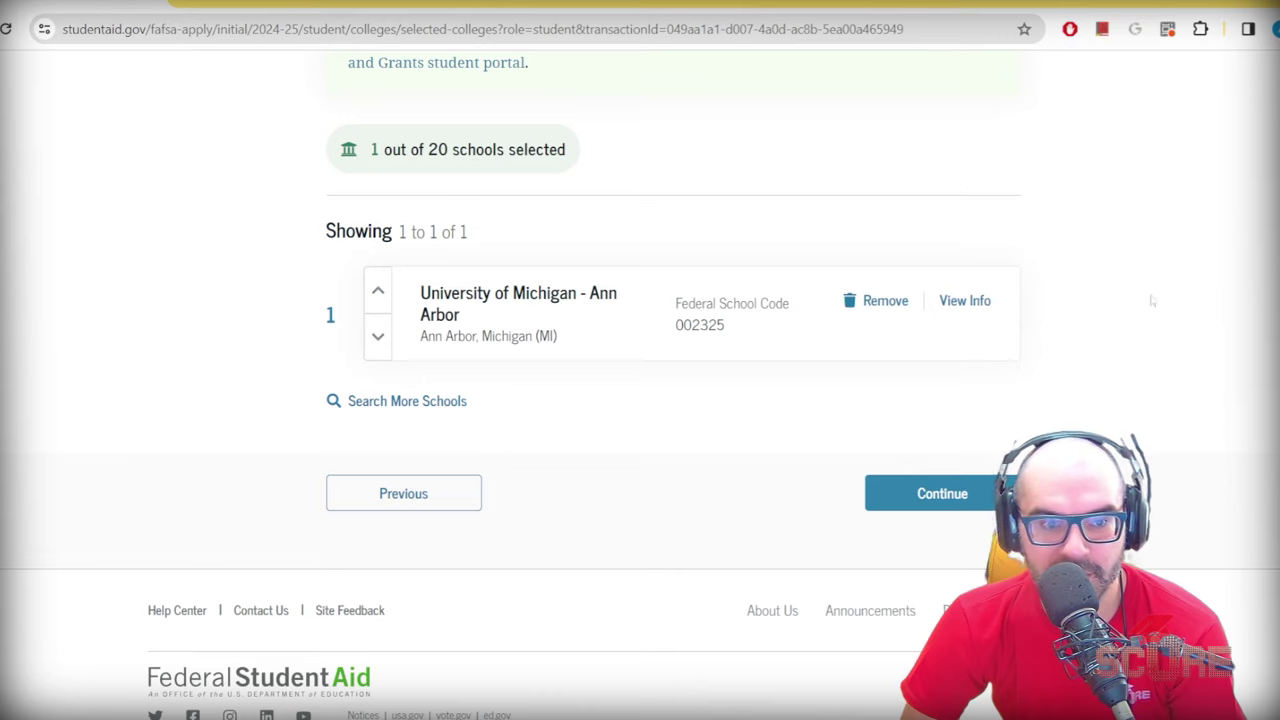
pyautogui.scroll(2, 1157, 295)
pyautogui.scroll(1, 1207, 394)
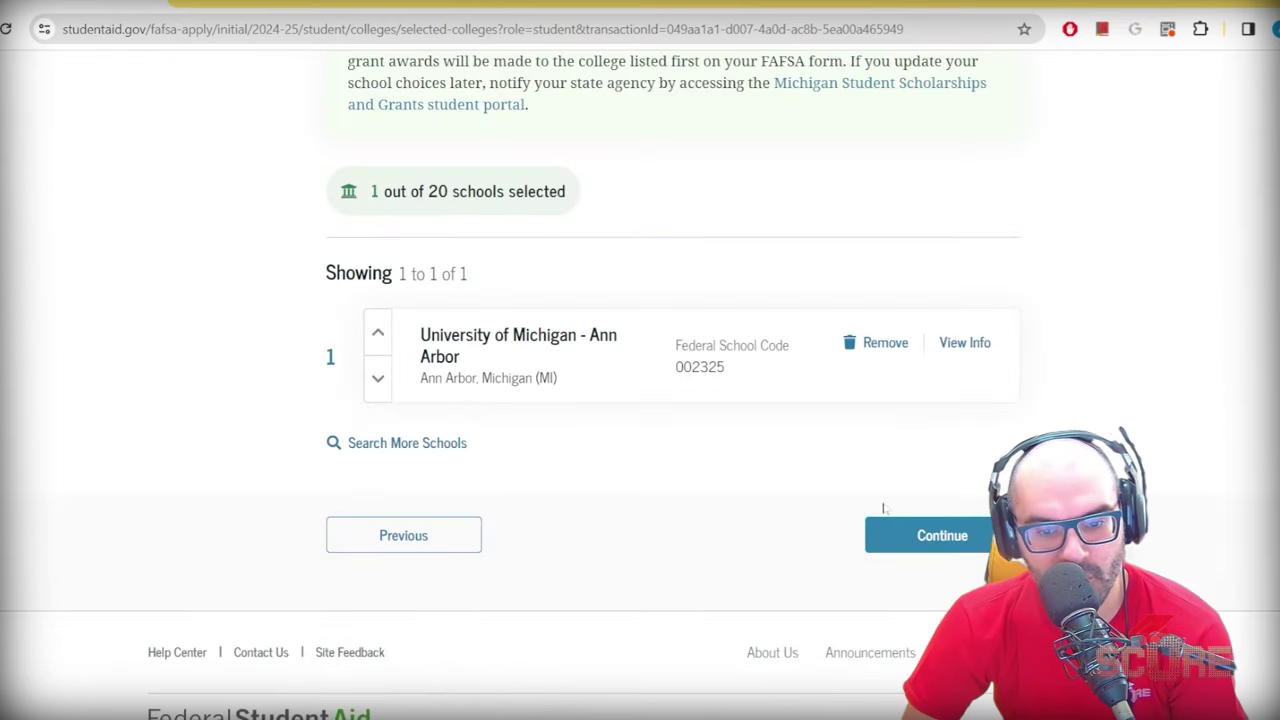
pyautogui.click(966, 535)
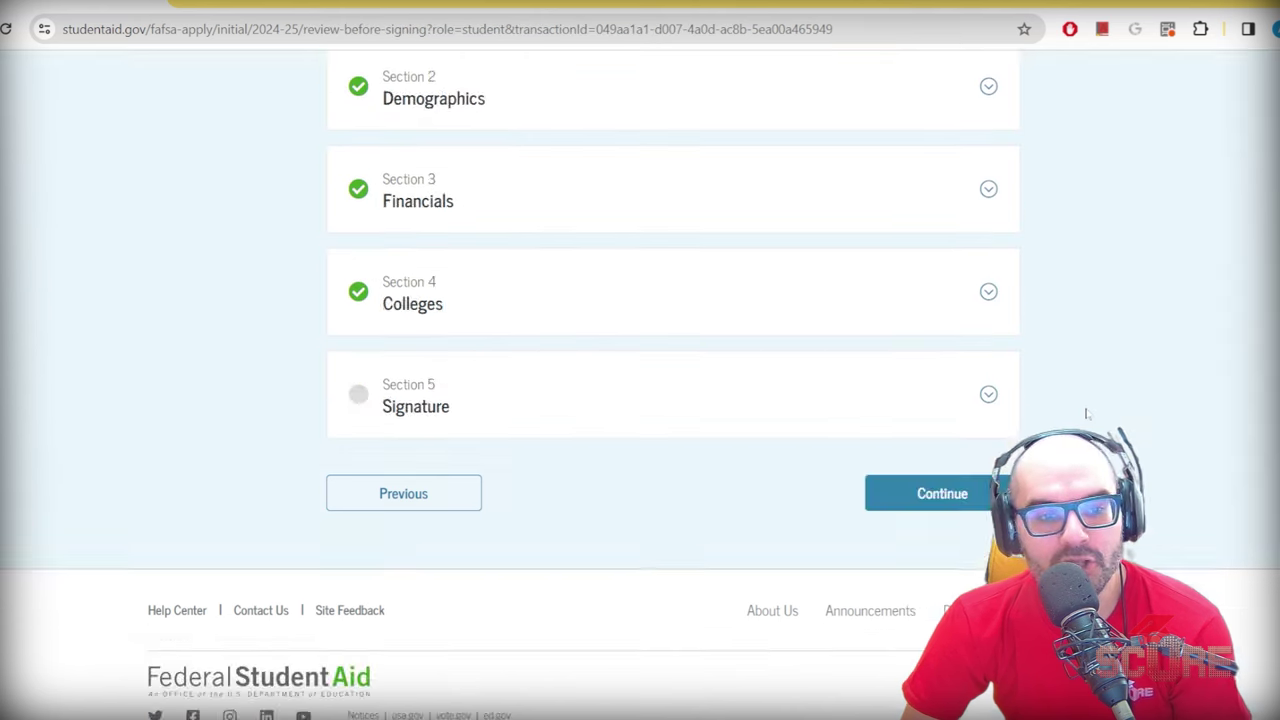
# Expand Section 5 Signature, accept the agreement, and sign to submit the 2024–25 FAFSA
pyautogui.scroll(3, 1086, 413)
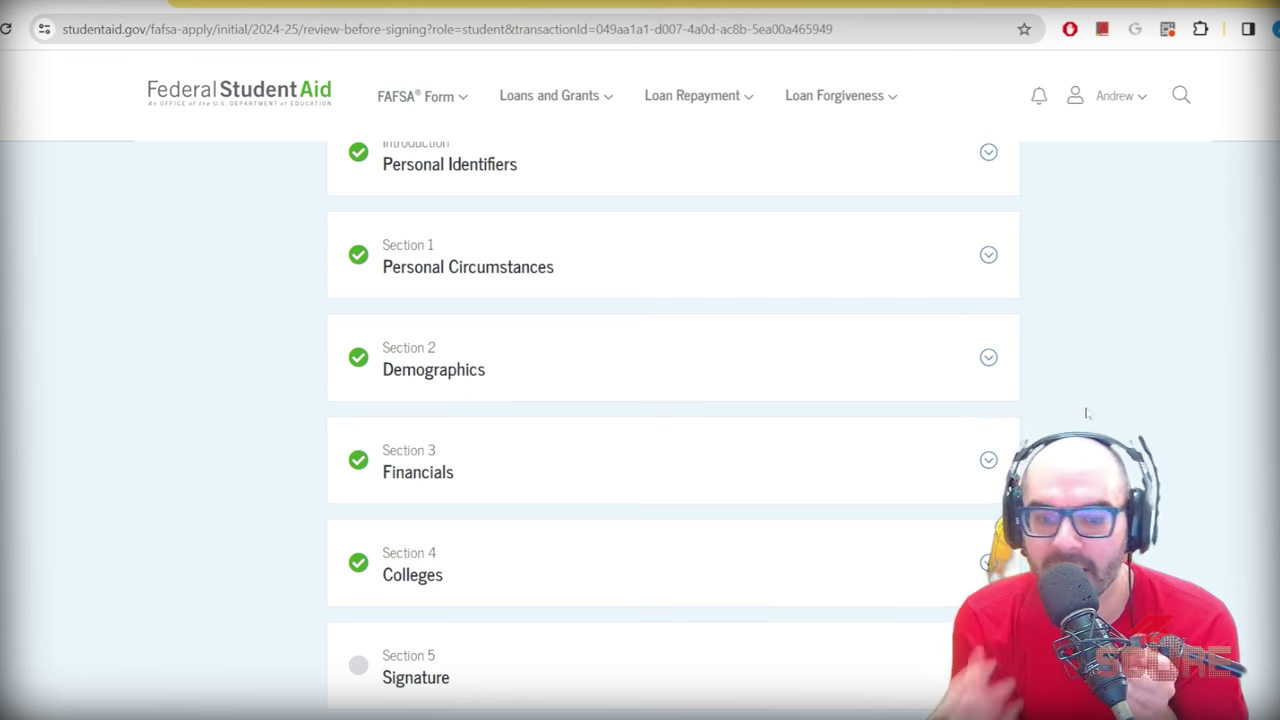
pyautogui.scroll(-2, 632, 489)
pyautogui.click(632, 492)
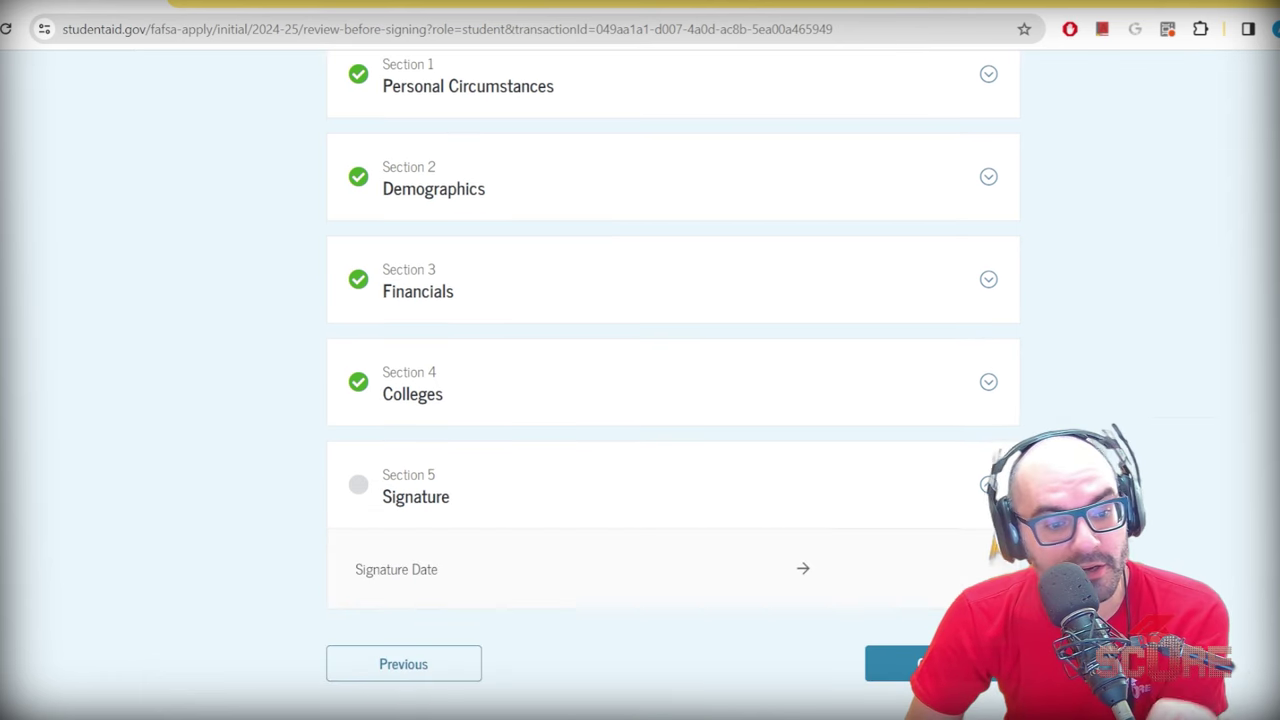
pyautogui.scroll(-1, 803, 566)
pyautogui.click(940, 573)
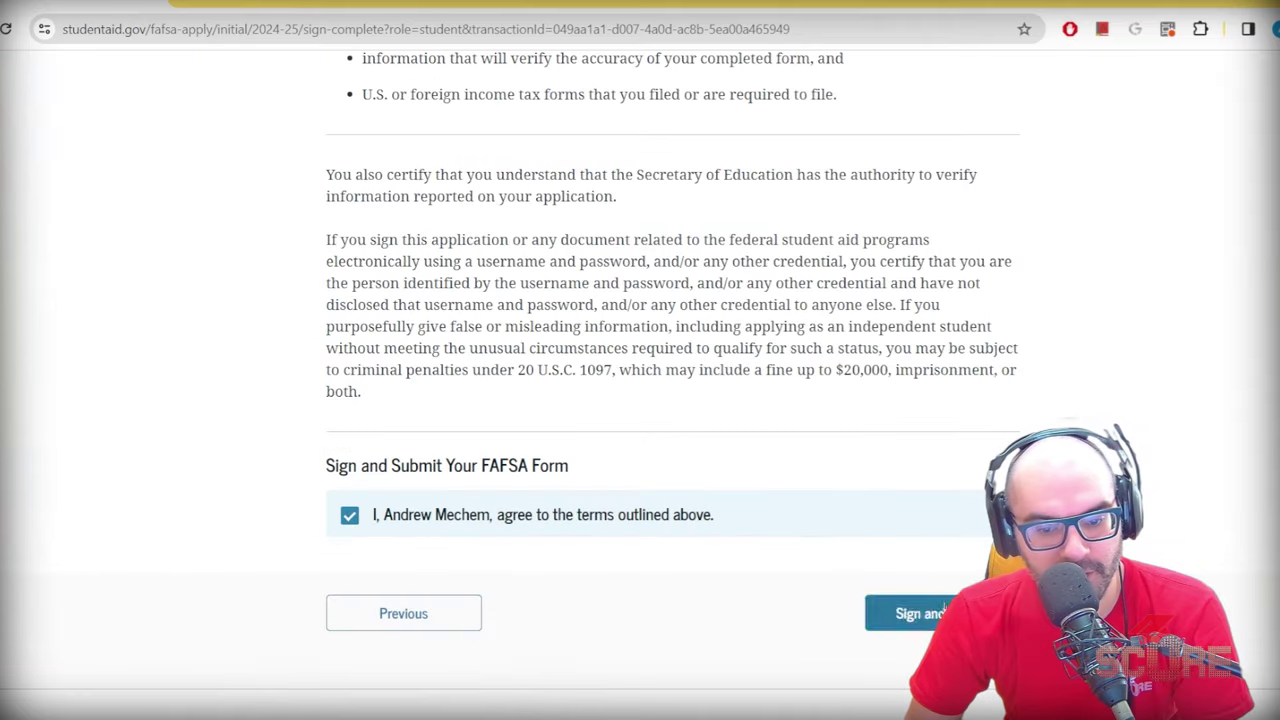
pyautogui.click(910, 612)
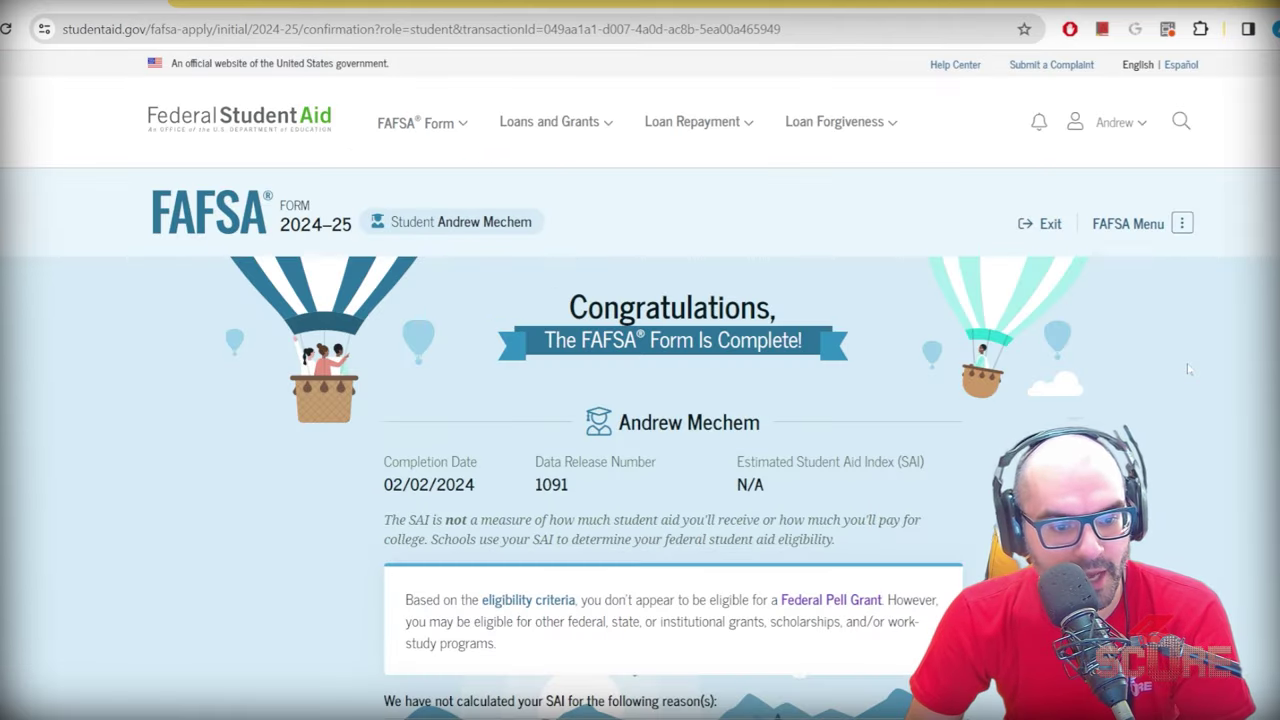
# Scroll through the completion confirmation, pointing out the Pell Grant eligibility sentence
pyautogui.scroll(-3, 1188, 369)
pyautogui.moveTo(443, 328); pyautogui.dragTo(958, 330)
pyautogui.click(750, 370)
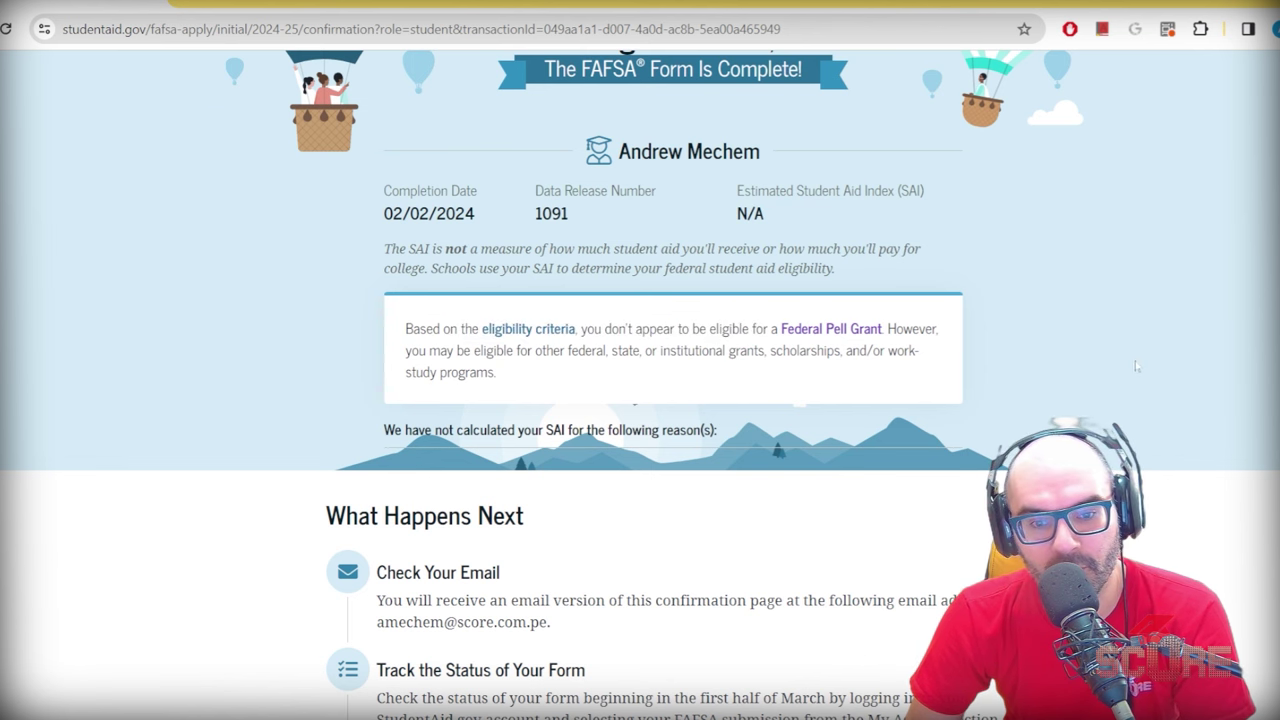
pyautogui.scroll(3, 1090, 362)
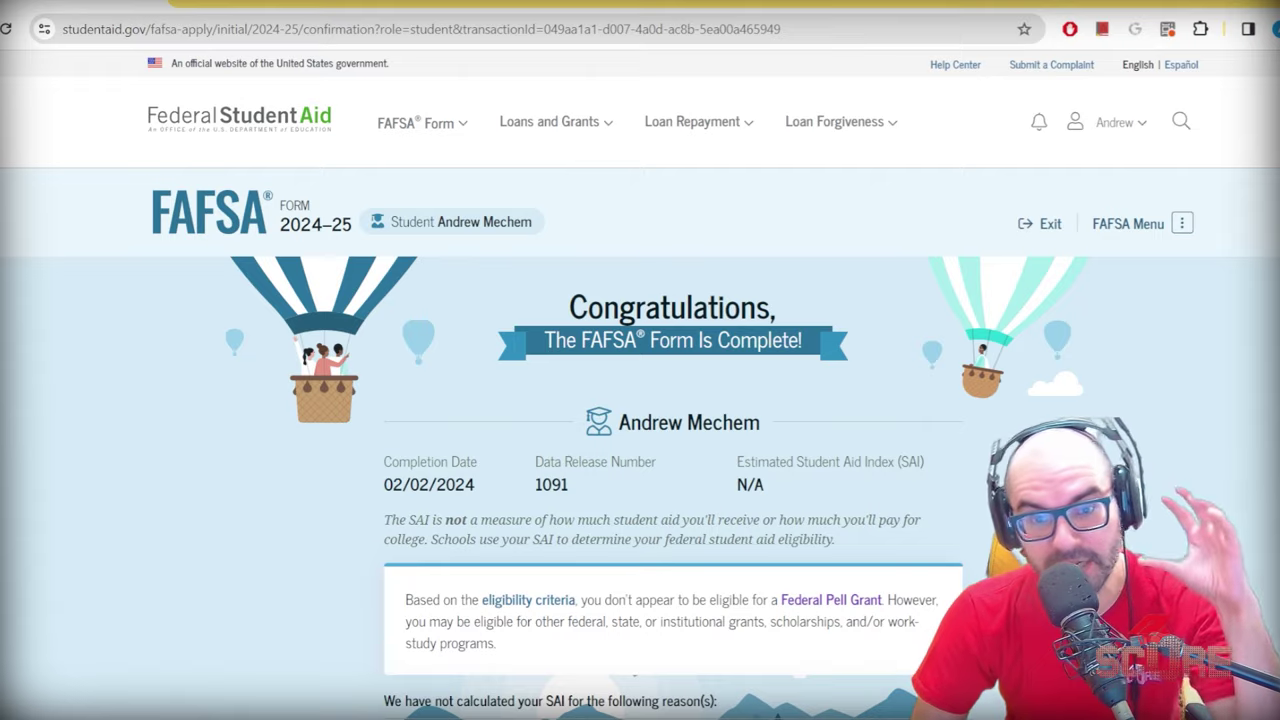
pyautogui.scroll(-3, 640, 400)
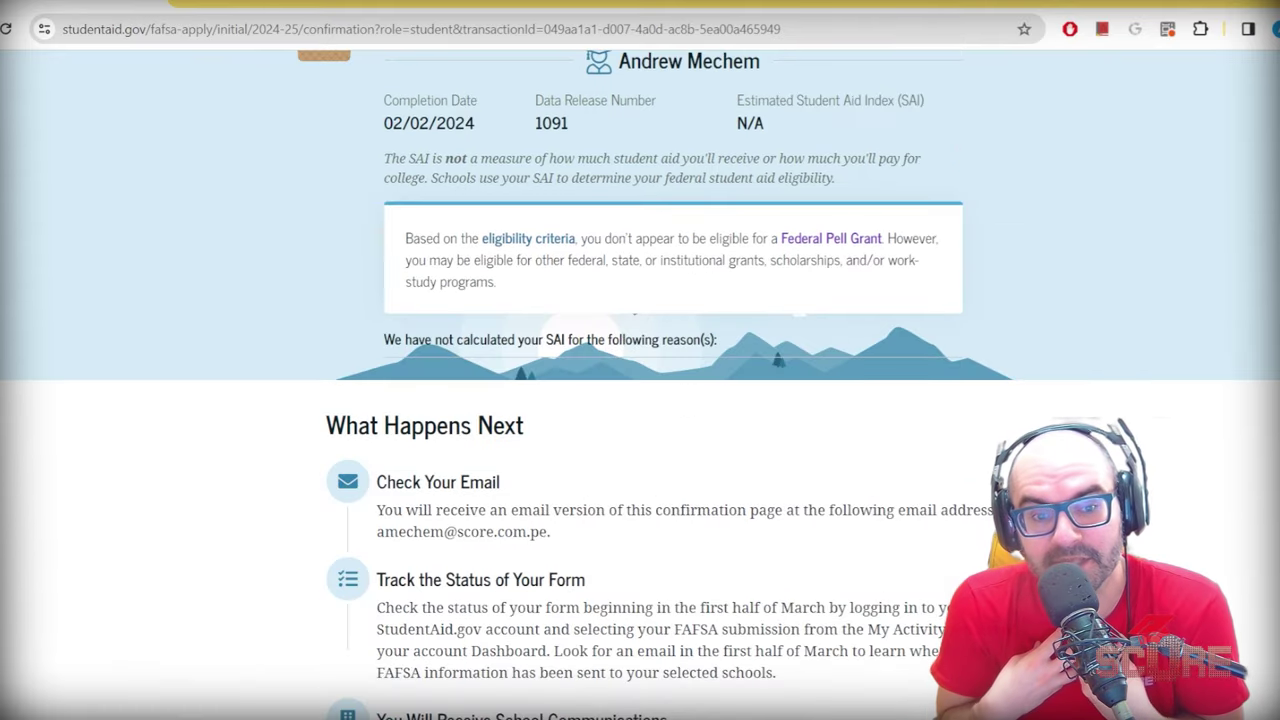
pyautogui.scroll(3, 1143, 355)
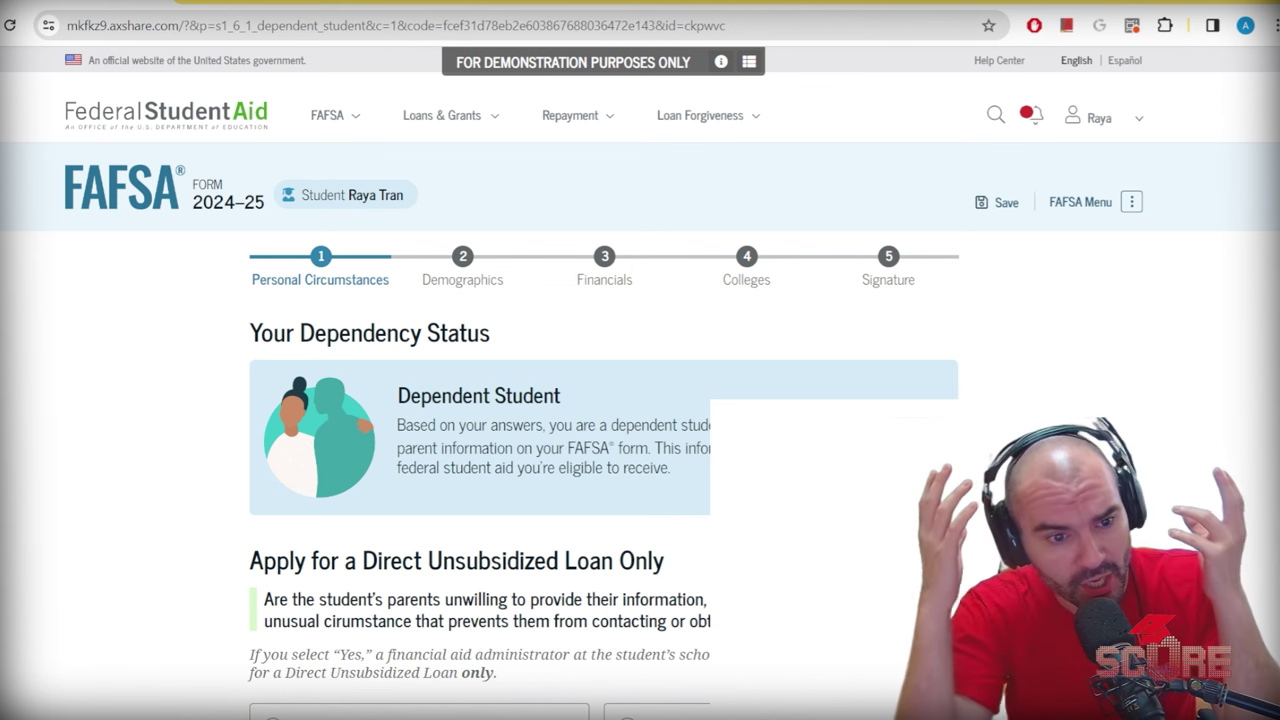
# Answer No to the unsubsidized-loan-only question and continue to the parent questions
pyautogui.scroll(-2, 640, 400)
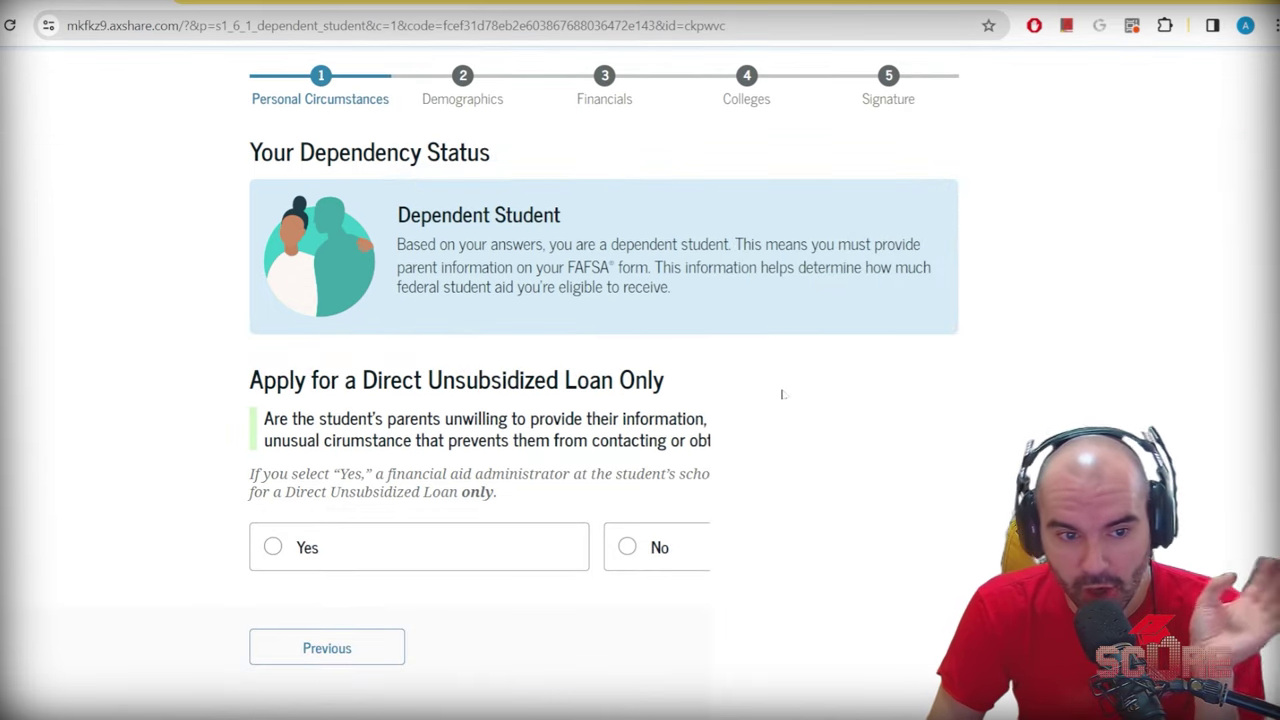
pyautogui.click(640, 555)
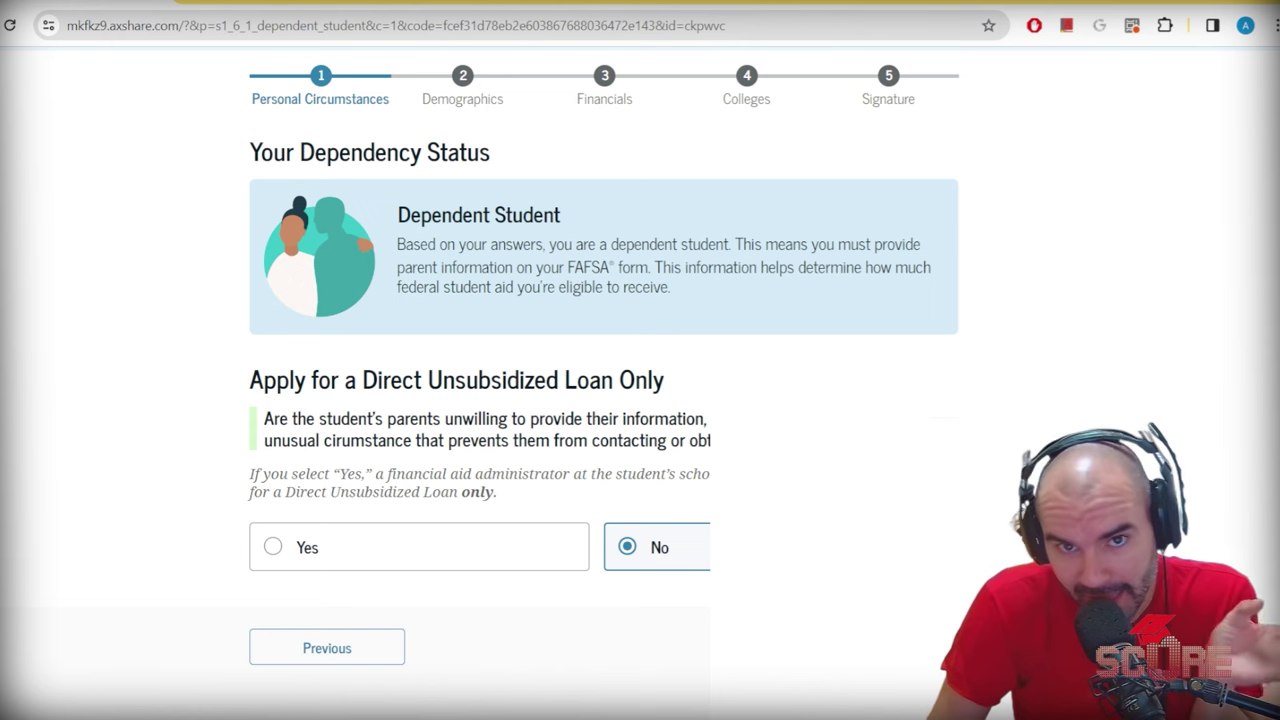
pyautogui.scroll(-1, 604, 360)
pyautogui.click(630, 460)
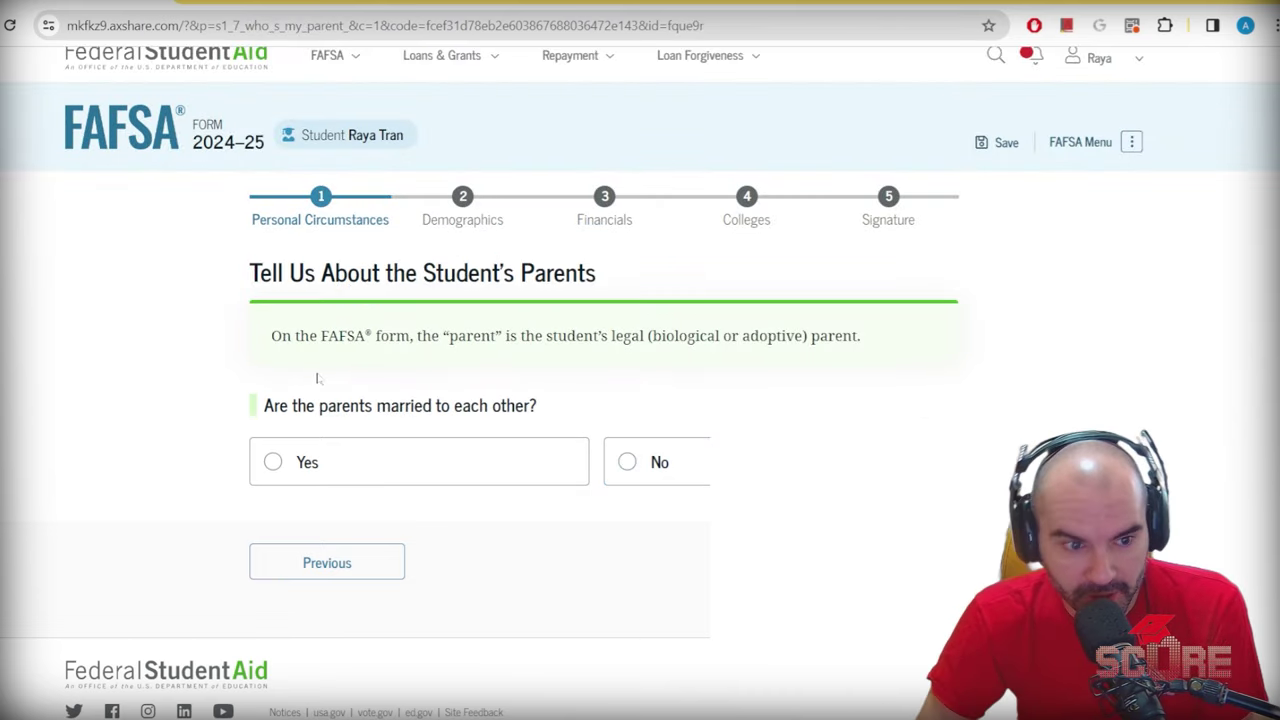
# Answer No to the parents being married and No to them living together
pyautogui.click(525, 468)
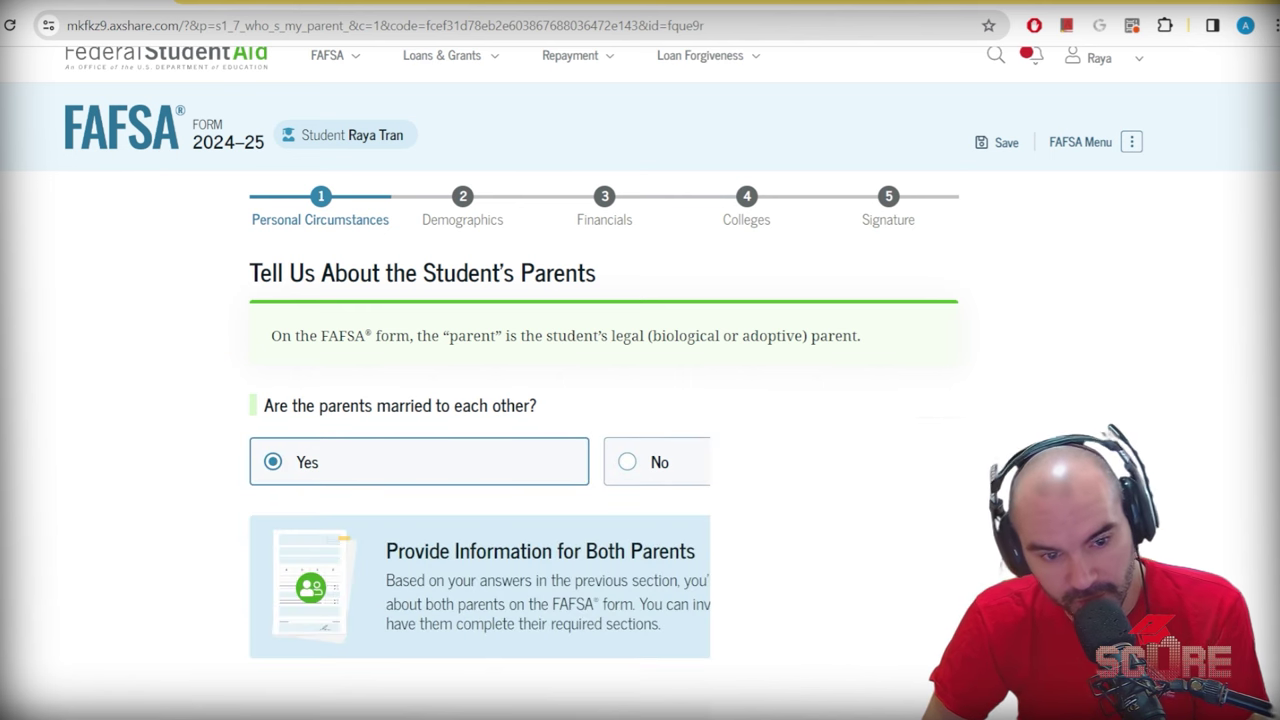
pyautogui.click(640, 461)
pyautogui.click(480, 460)
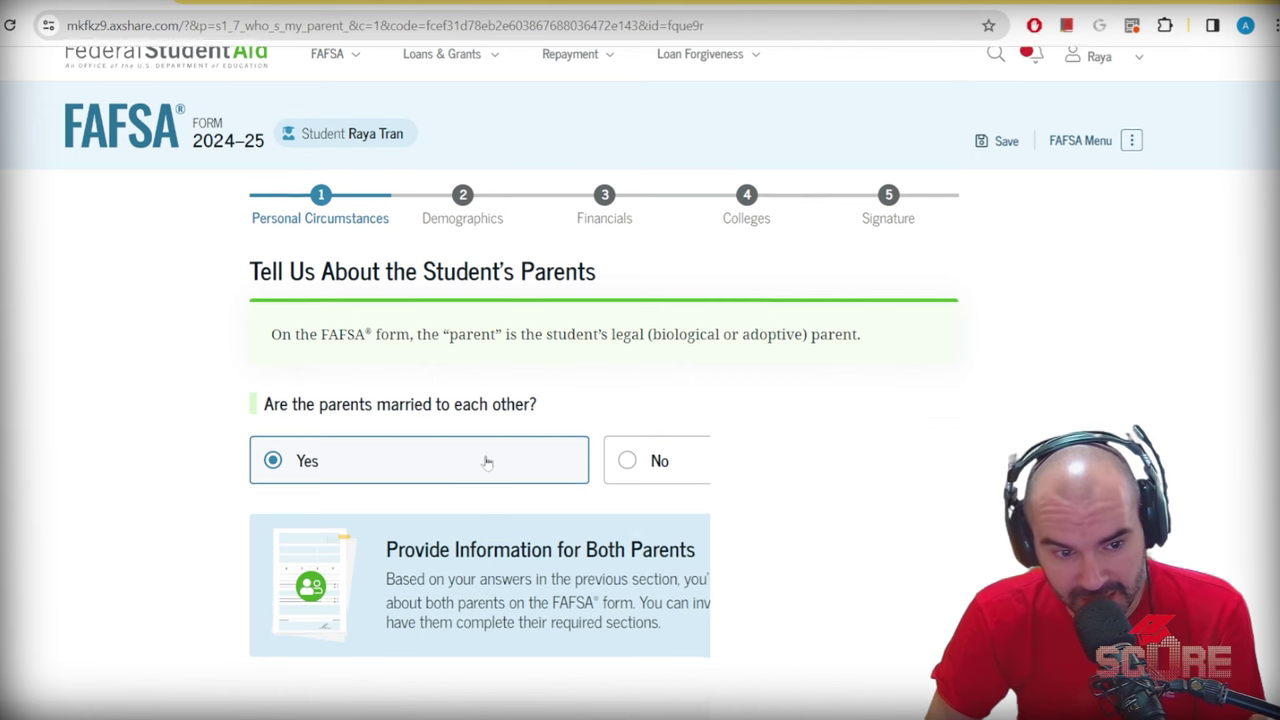
pyautogui.scroll(-2, 486, 460)
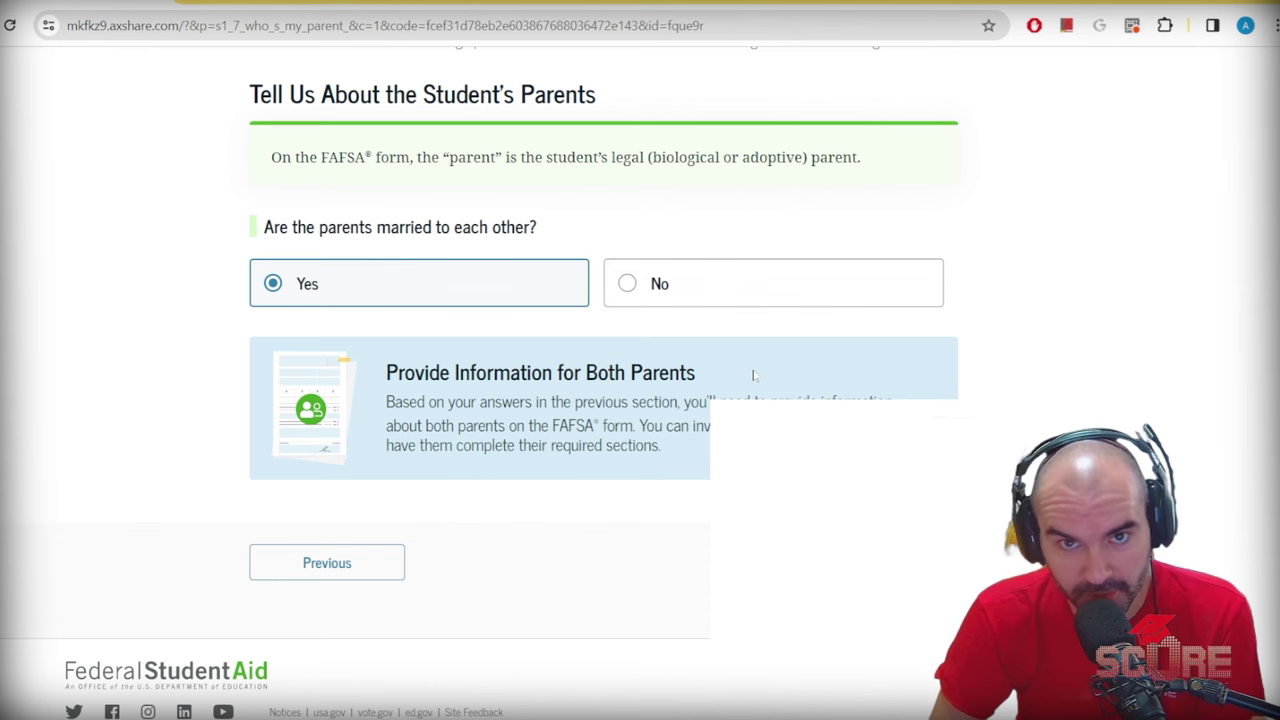
pyautogui.click(660, 284)
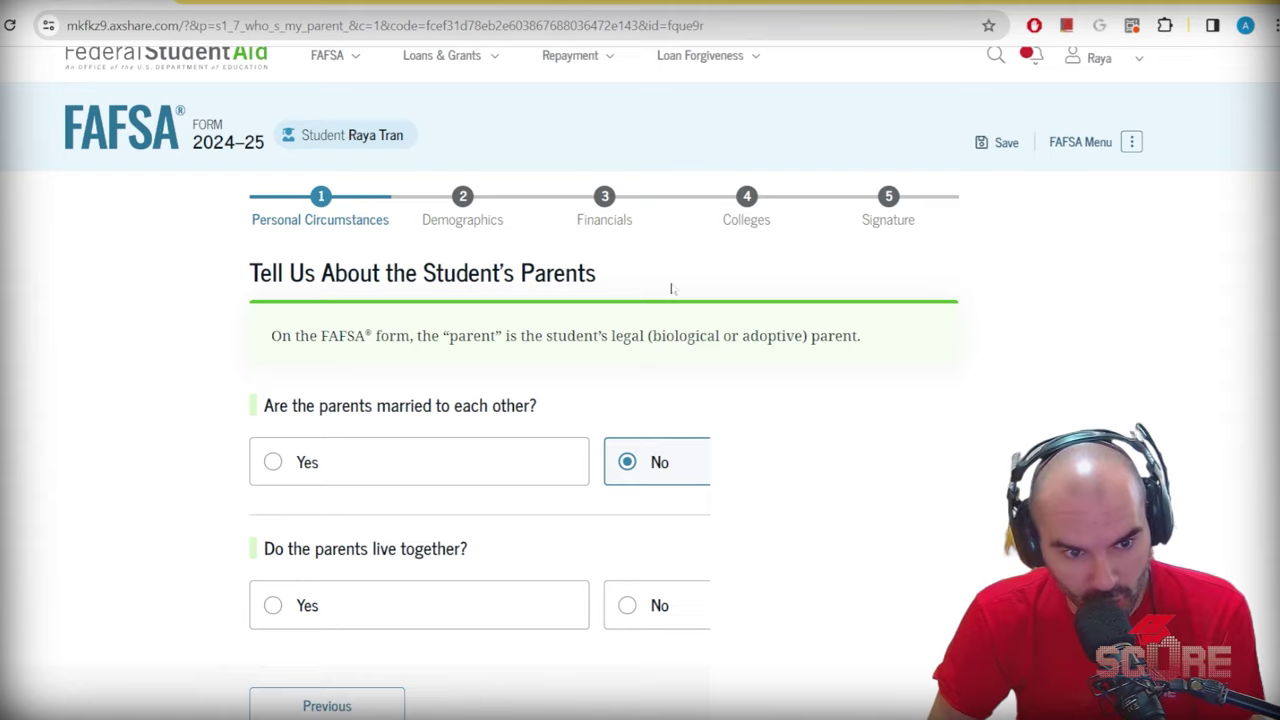
pyautogui.scroll(-1, 672, 288)
pyautogui.scroll(-1, 596, 448)
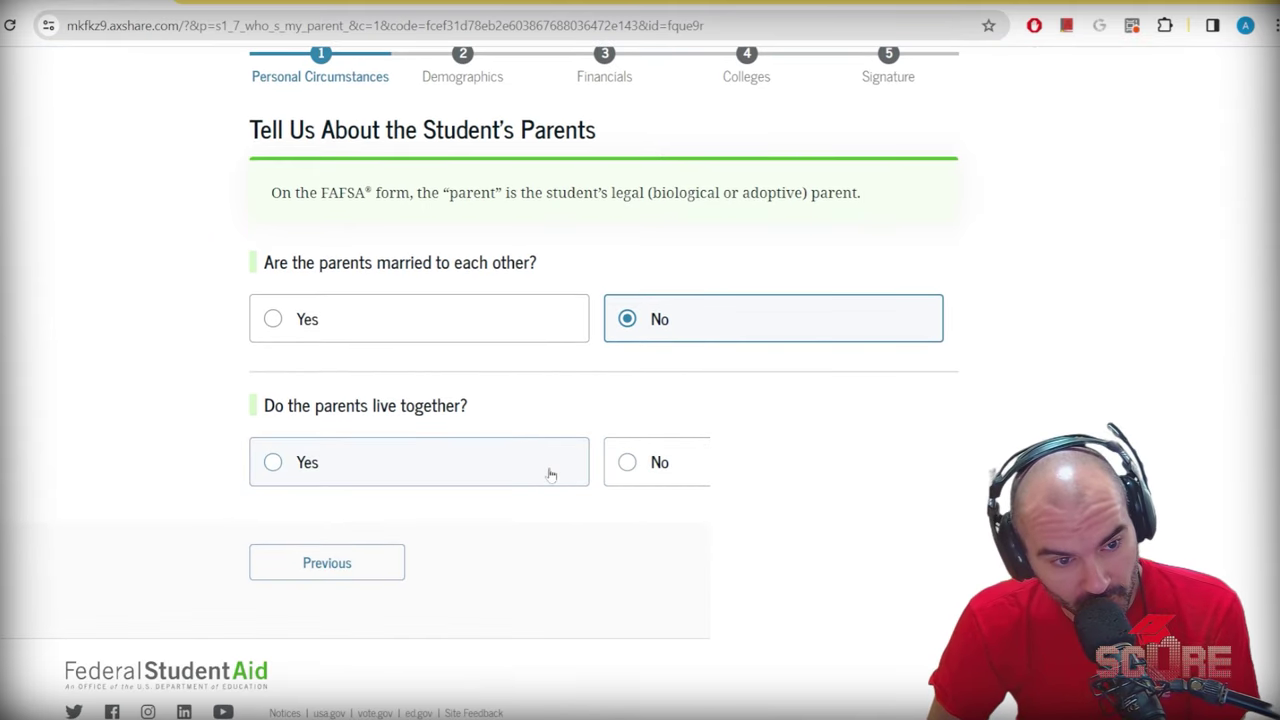
pyautogui.click(655, 462)
# Indicate one parent gave more financial support and that this parent remarried (Yes)
pyautogui.scroll(-3, 680, 425)
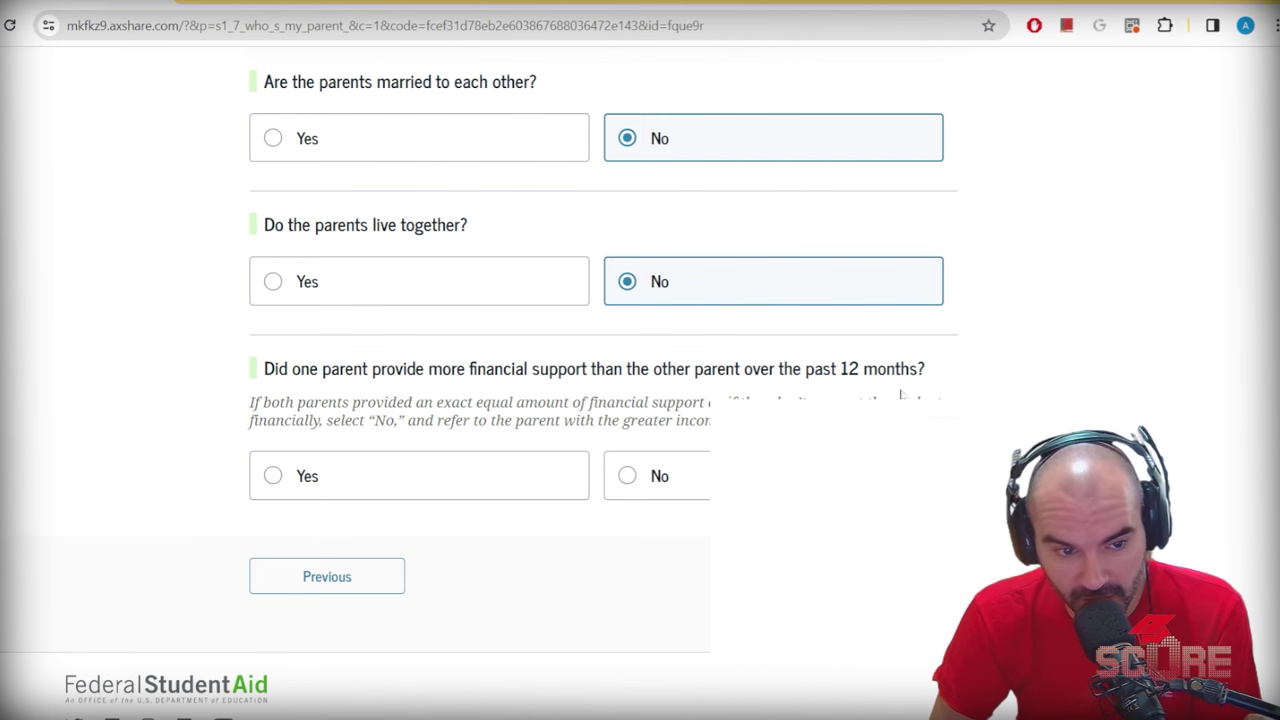
pyautogui.click(386, 463)
pyautogui.scroll(-3, 690, 388)
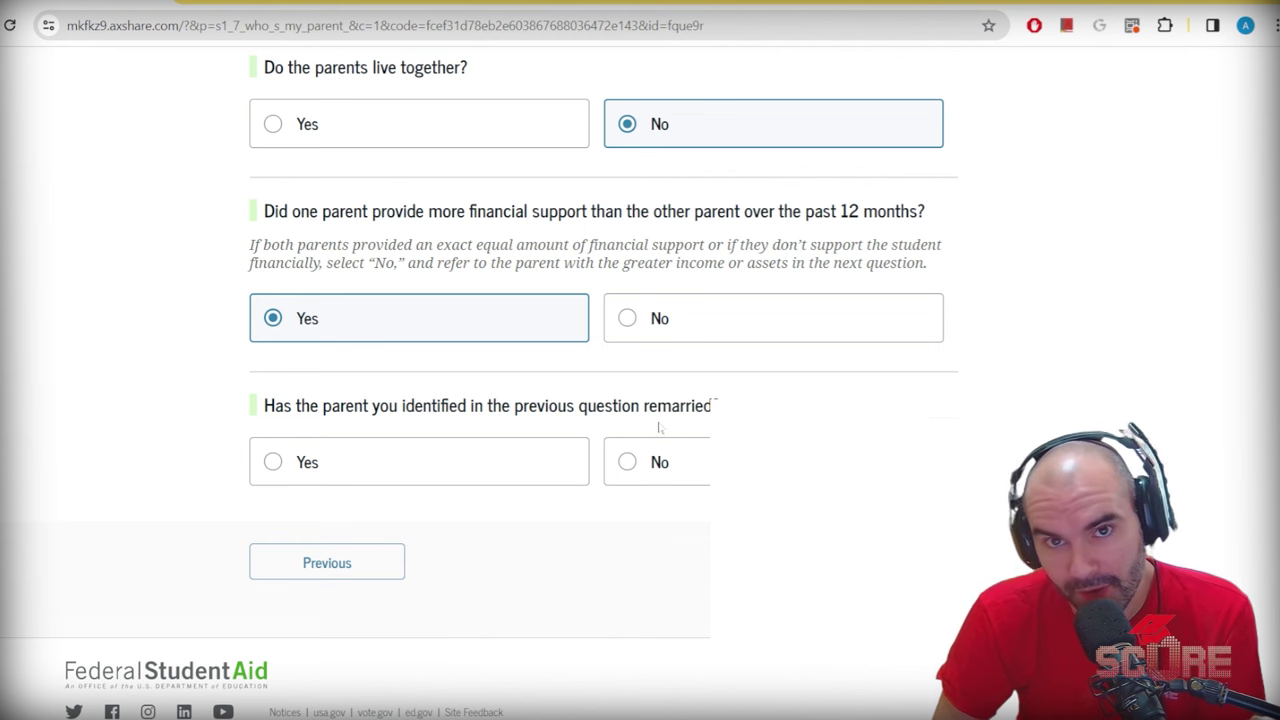
pyautogui.click(651, 480)
pyautogui.scroll(3, 966, 380)
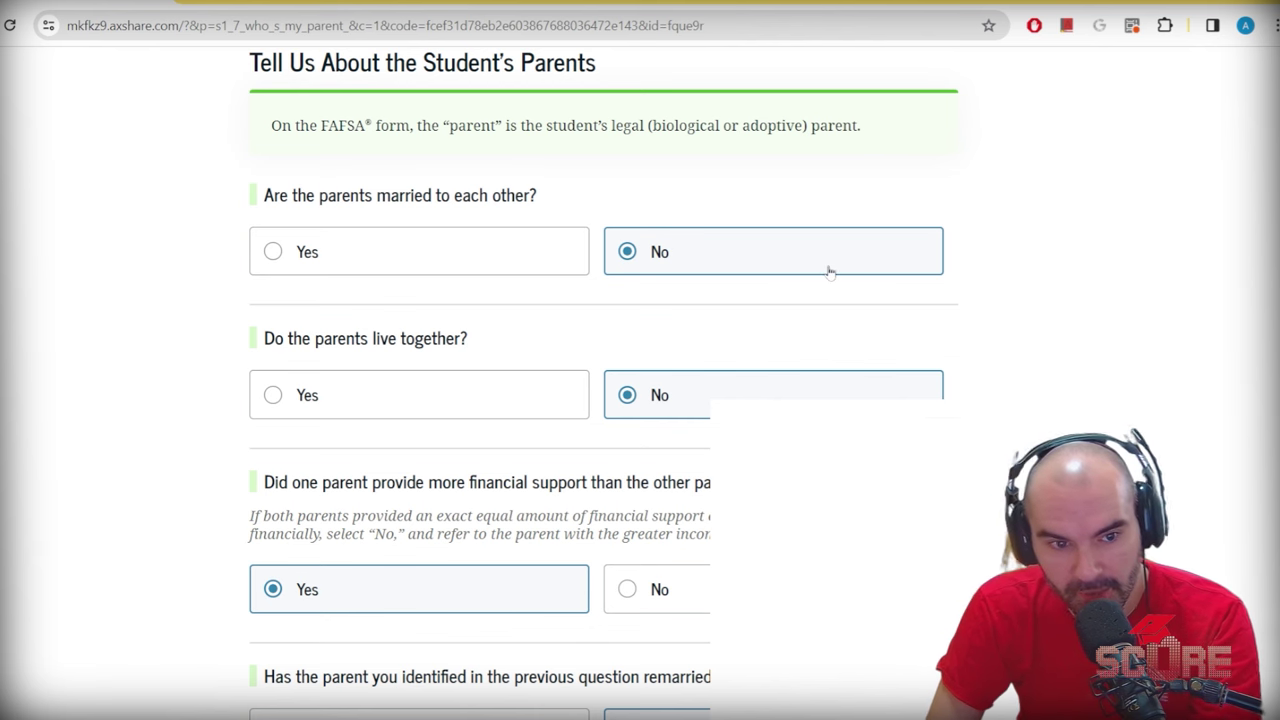
pyautogui.scroll(-2, 720, 390)
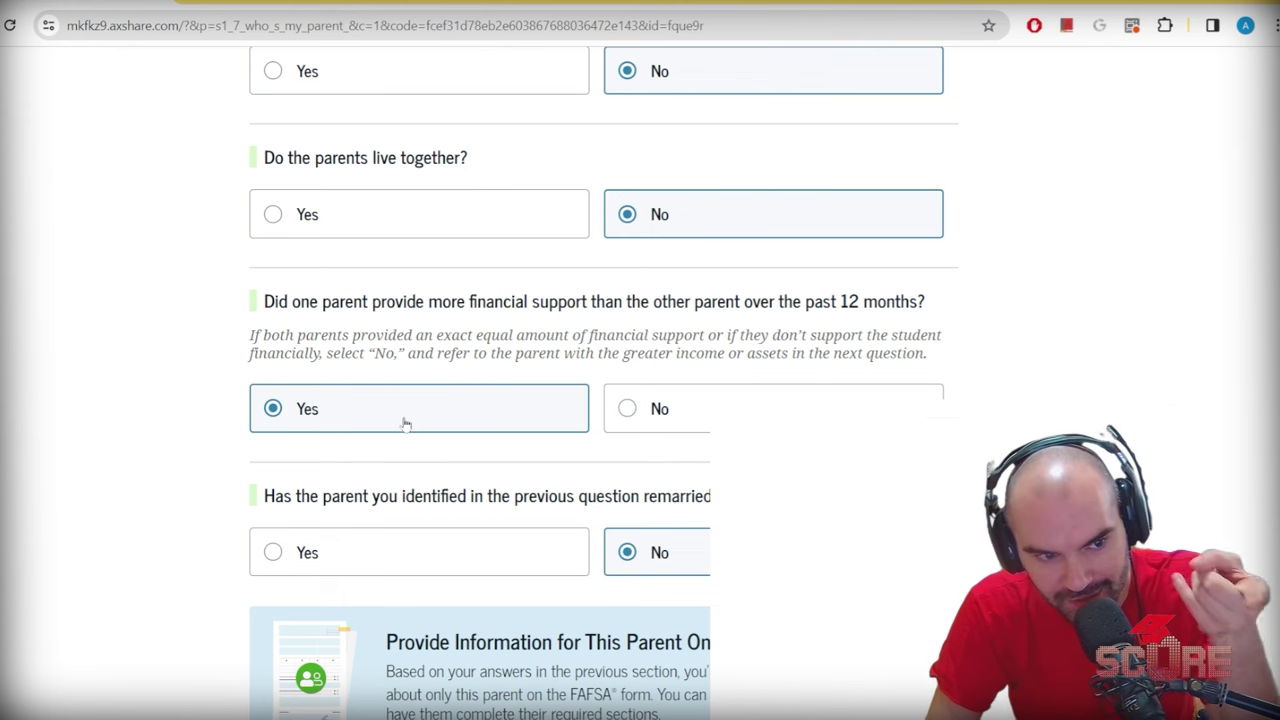
pyautogui.scroll(-1, 430, 450)
pyautogui.click(478, 480)
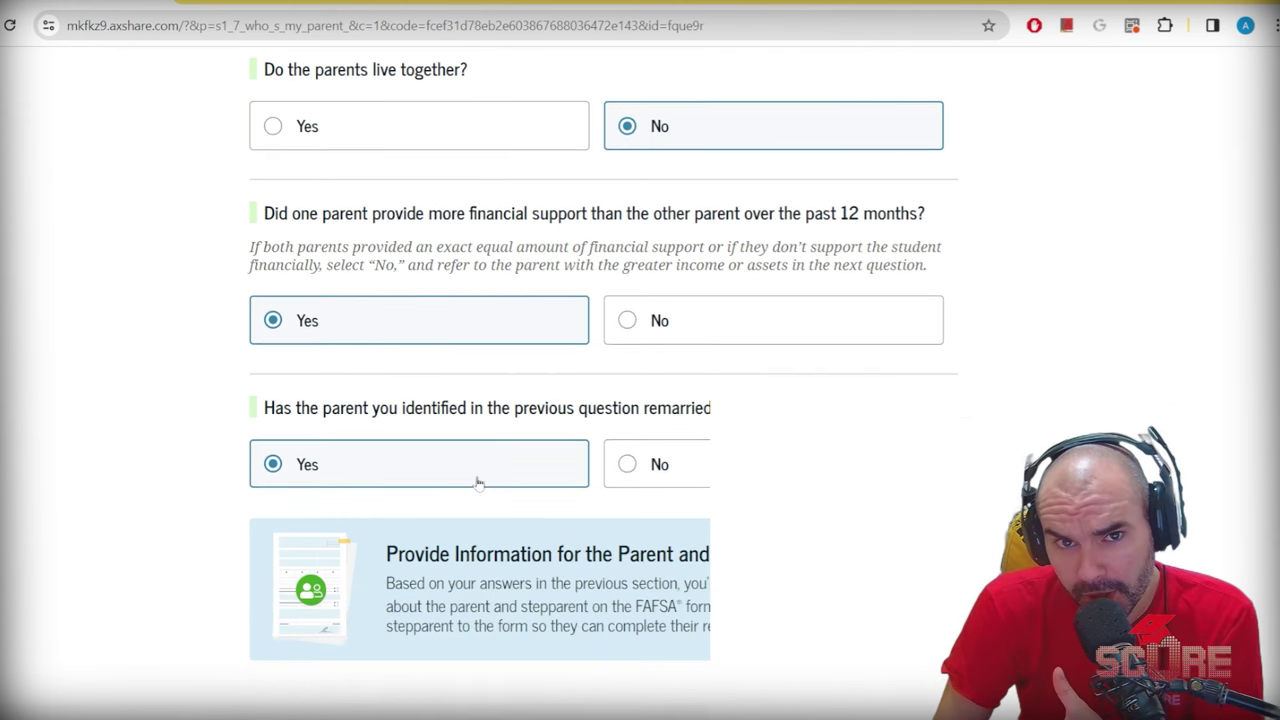
pyautogui.scroll(-1, 478, 483)
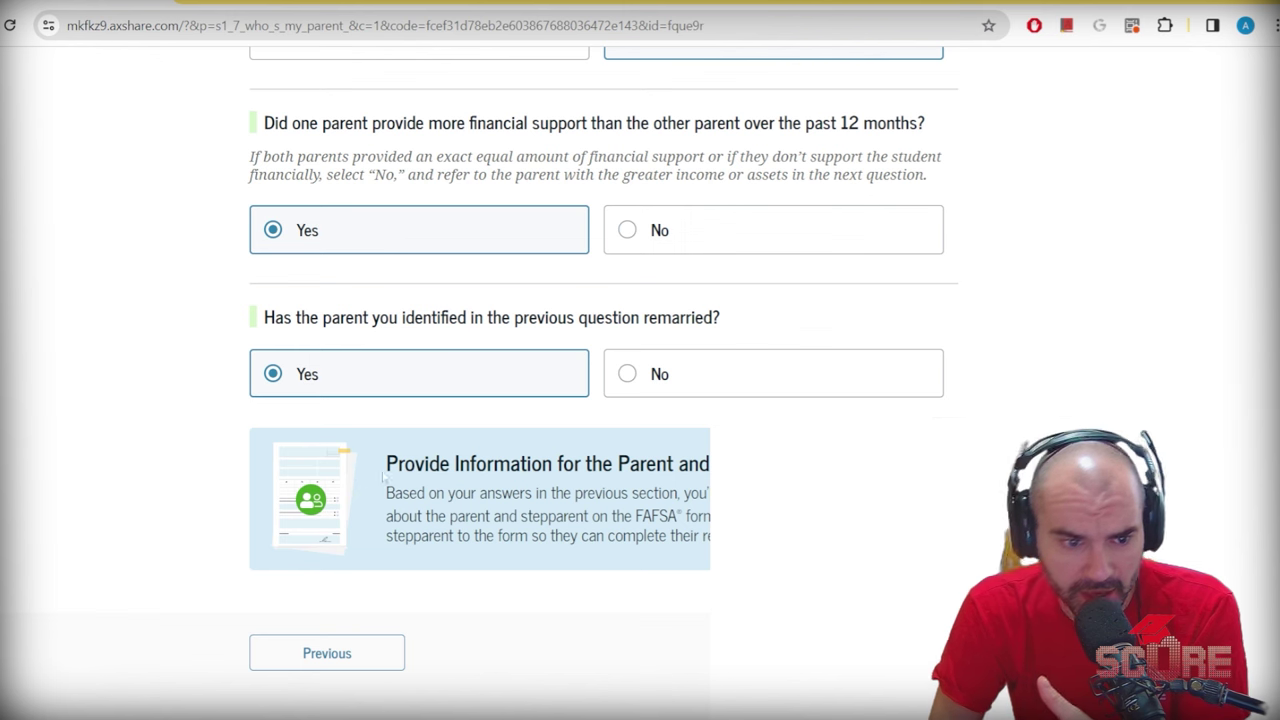
pyautogui.moveTo(617, 463); pyautogui.dragTo(709, 463)
pyautogui.click(700, 463)
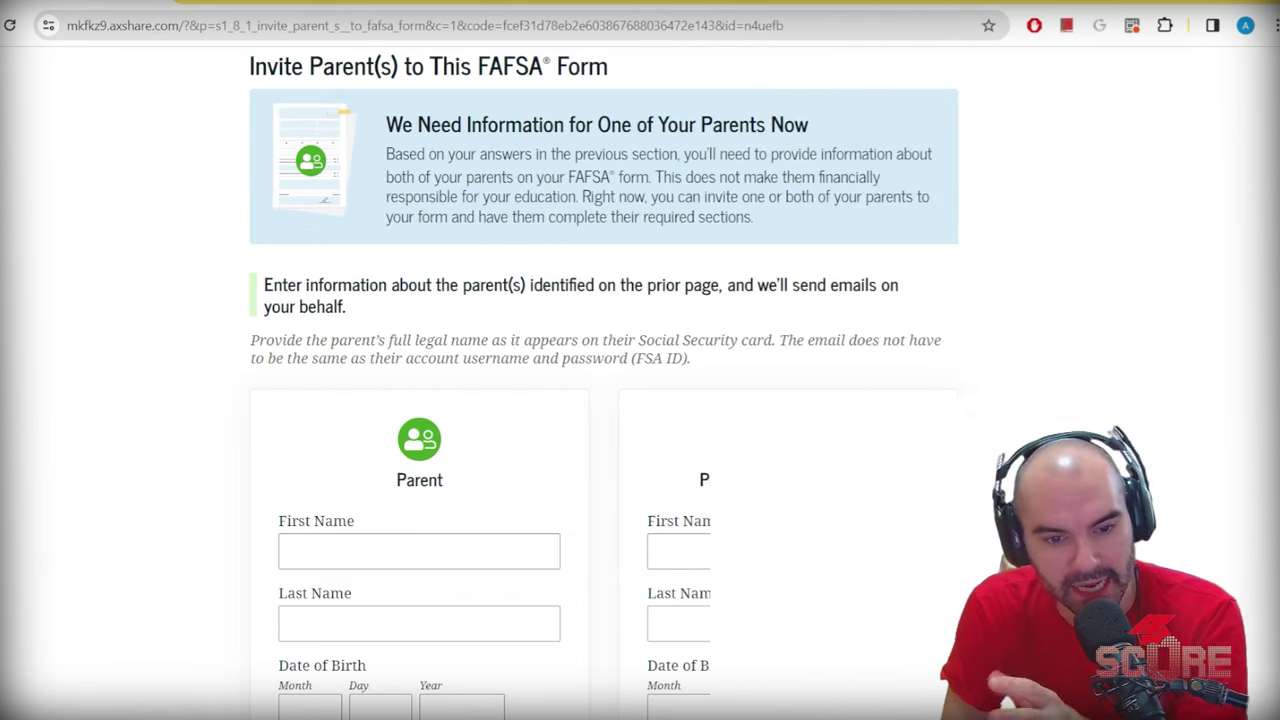
pyautogui.scroll(-3, 592, 236)
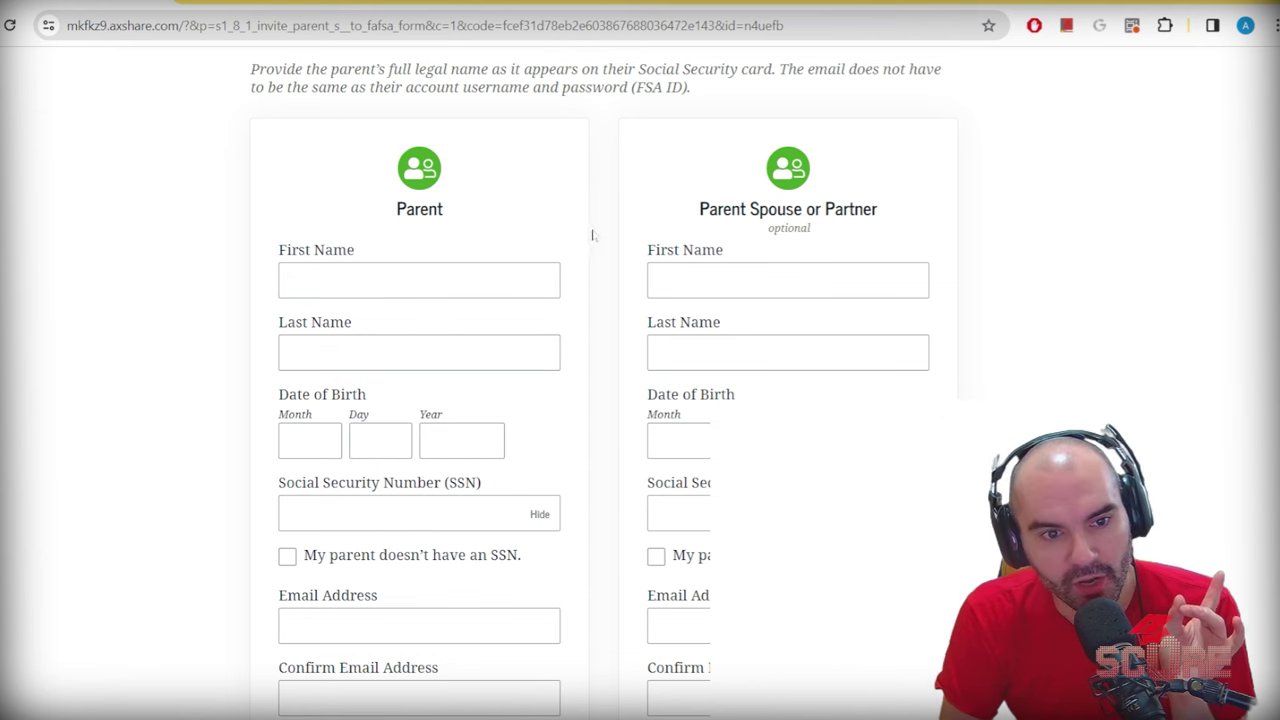
pyautogui.scroll(-2, 594, 238)
pyautogui.scroll(1, 580, 241)
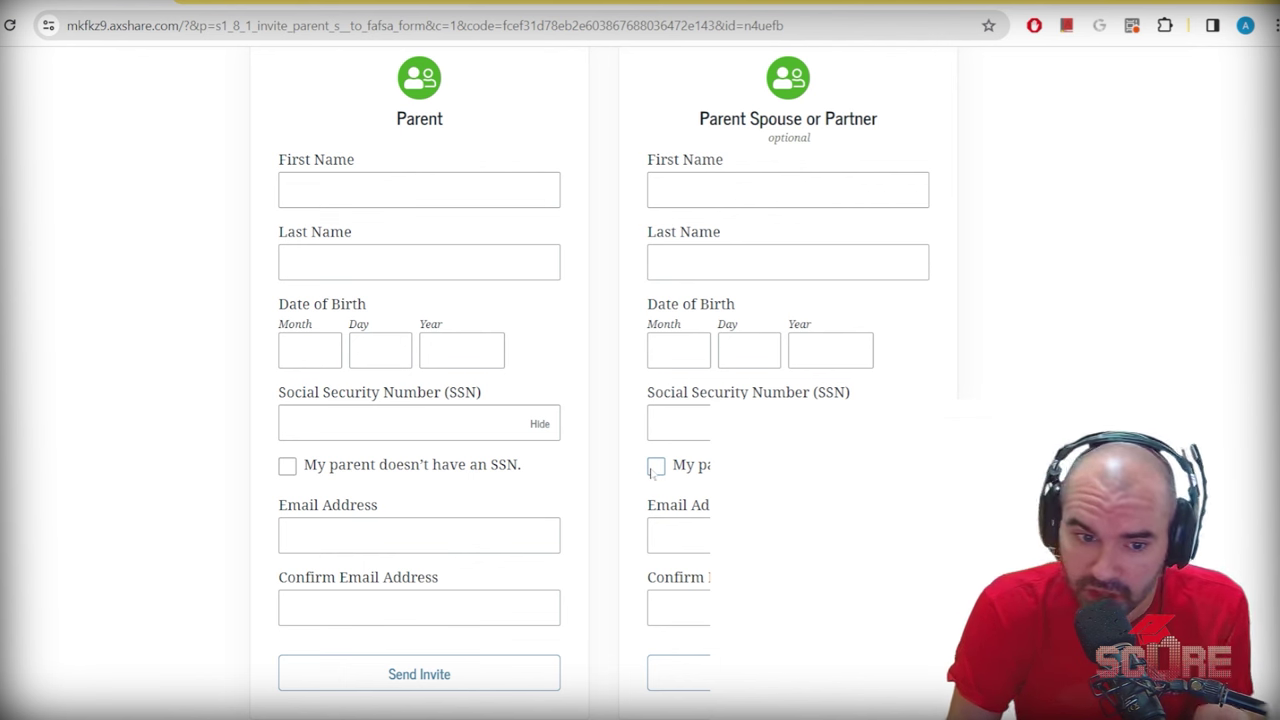
pyautogui.click(655, 467)
pyautogui.click(288, 466)
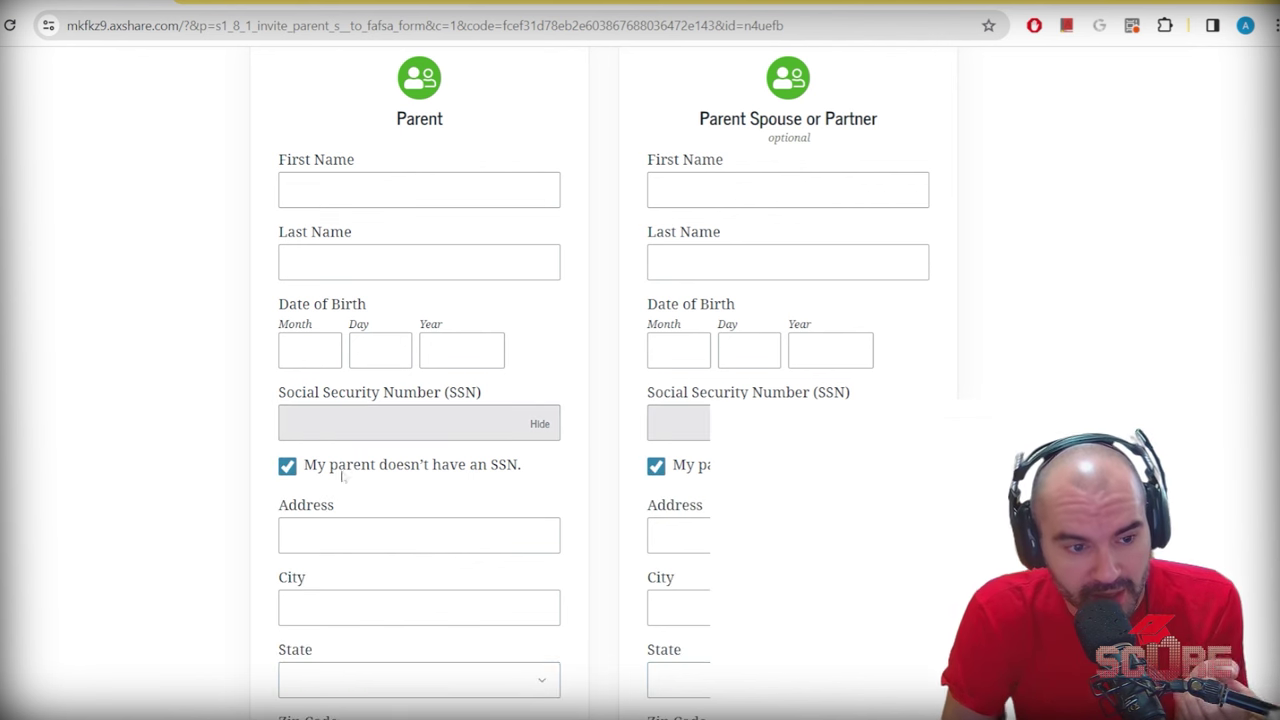
pyautogui.scroll(-3, 594, 425)
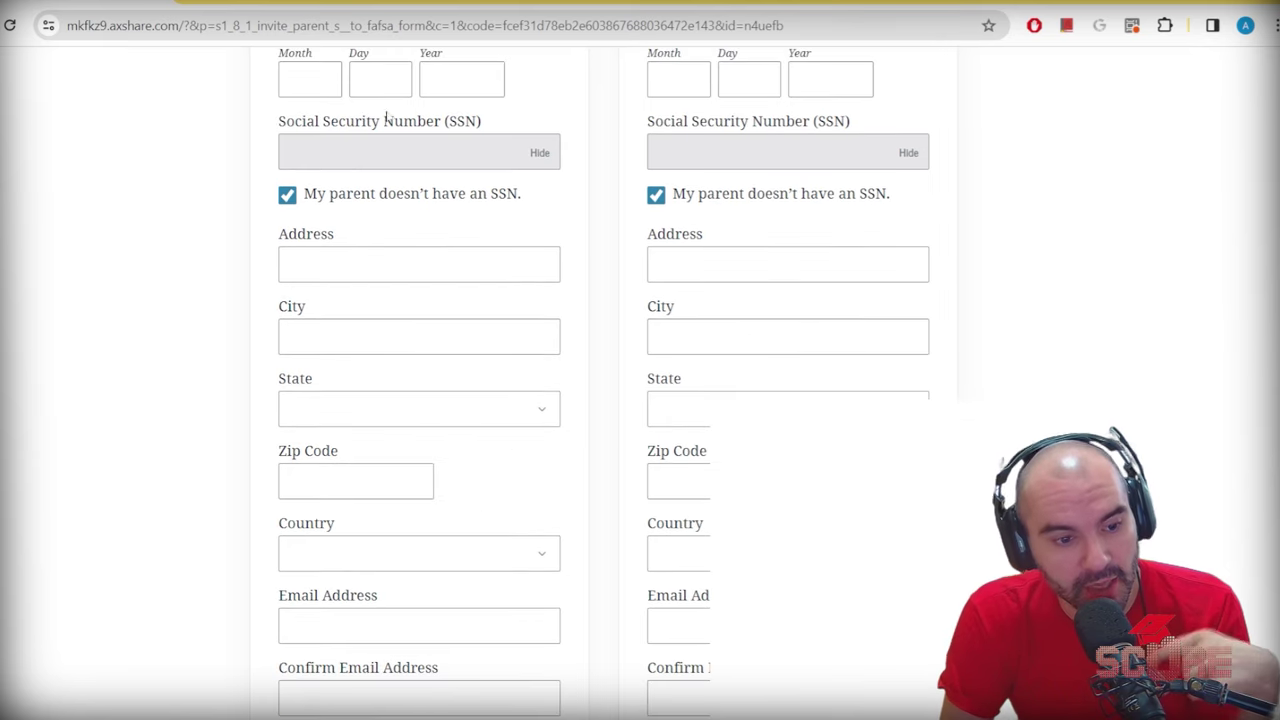
pyautogui.click(549, 558)
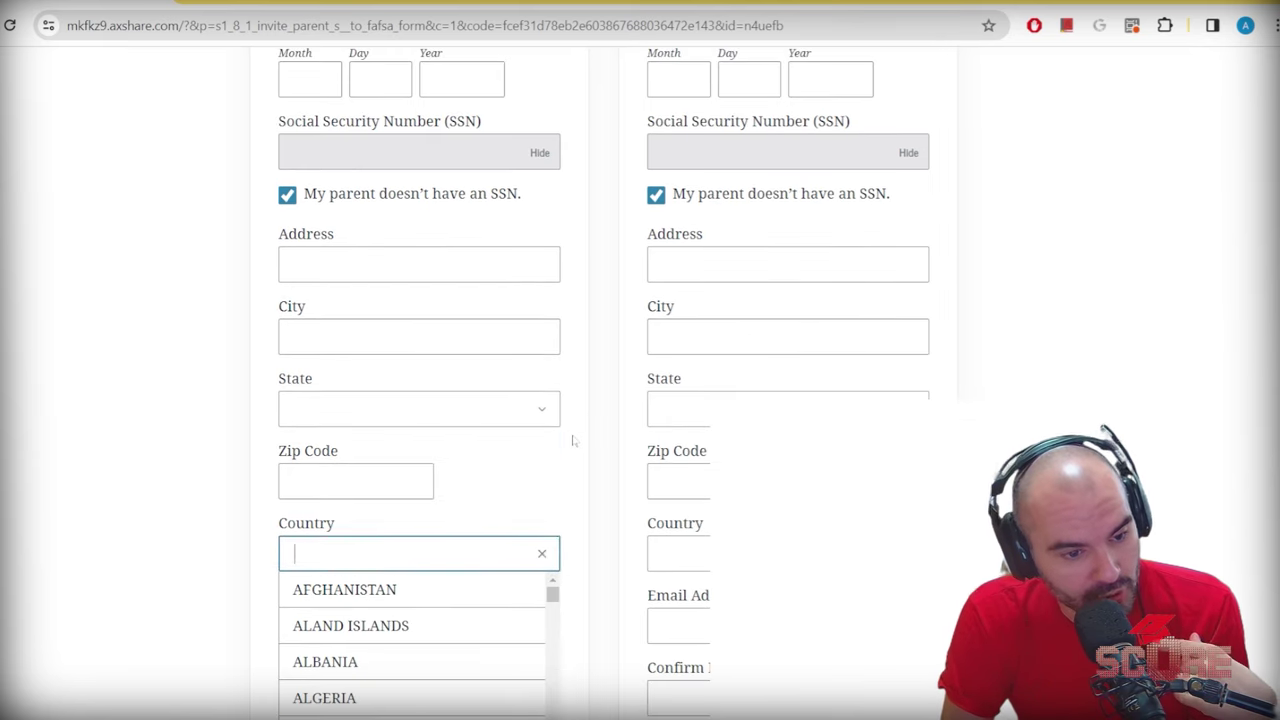
pyautogui.scroll(-5, 457, 600)
pyautogui.click(660, 452)
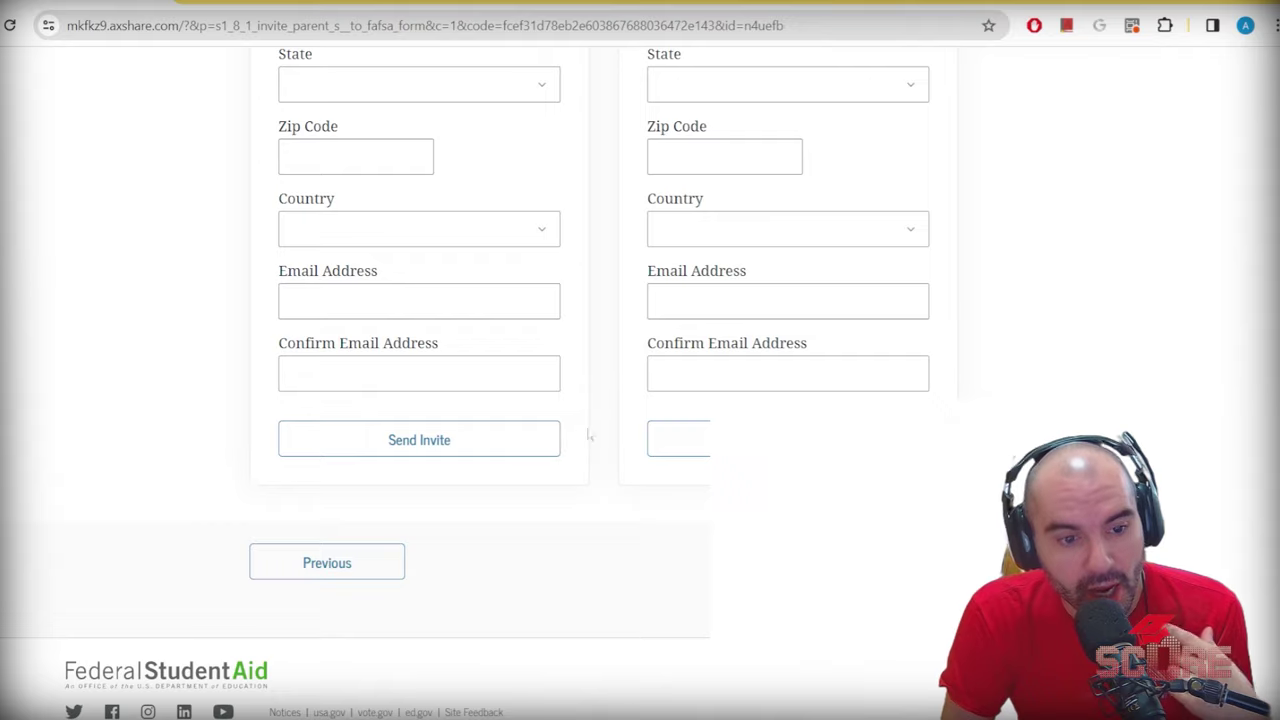
pyautogui.scroll(6, 577, 437)
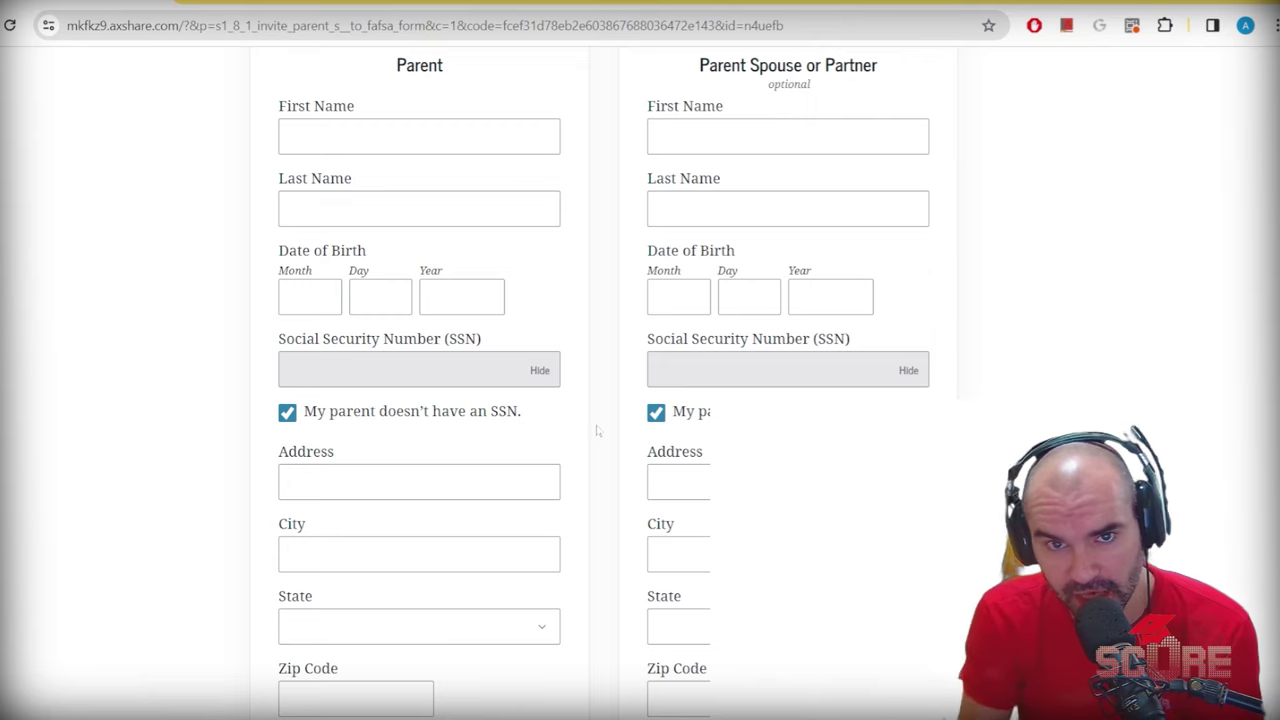
pyautogui.scroll(6, 596, 430)
pyautogui.scroll(-2, 596, 430)
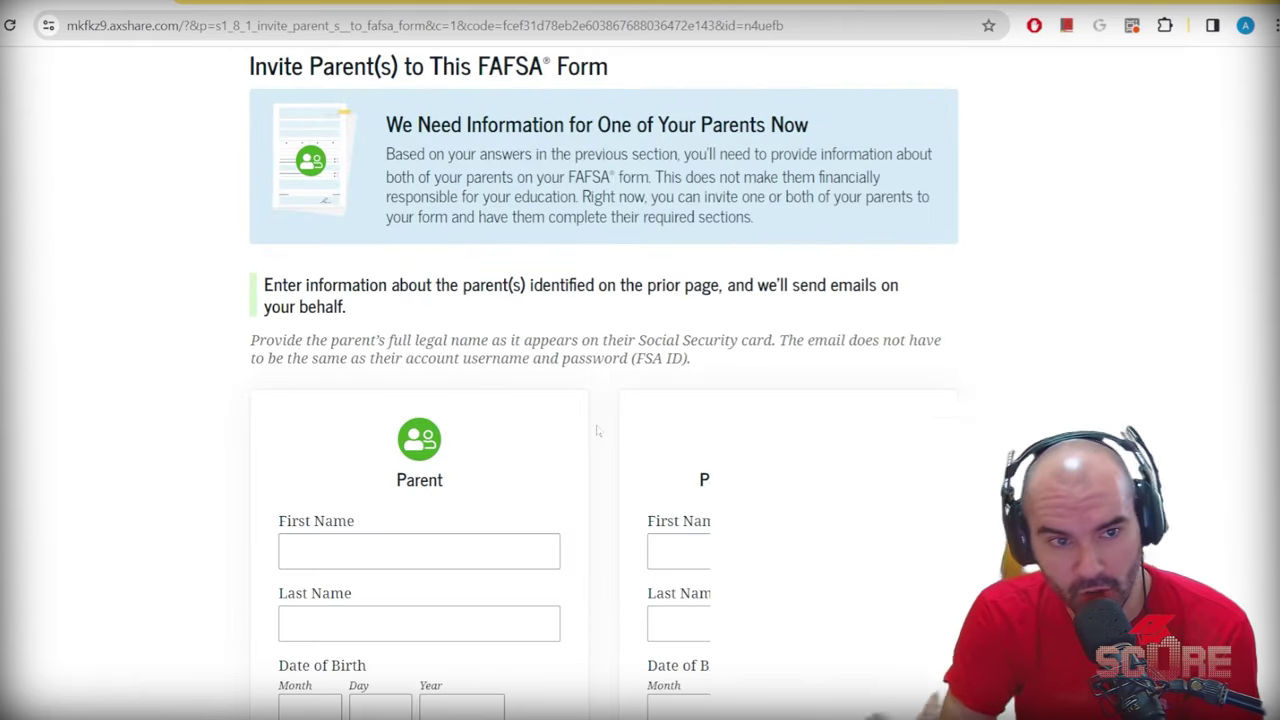
pyautogui.scroll(3, 596, 430)
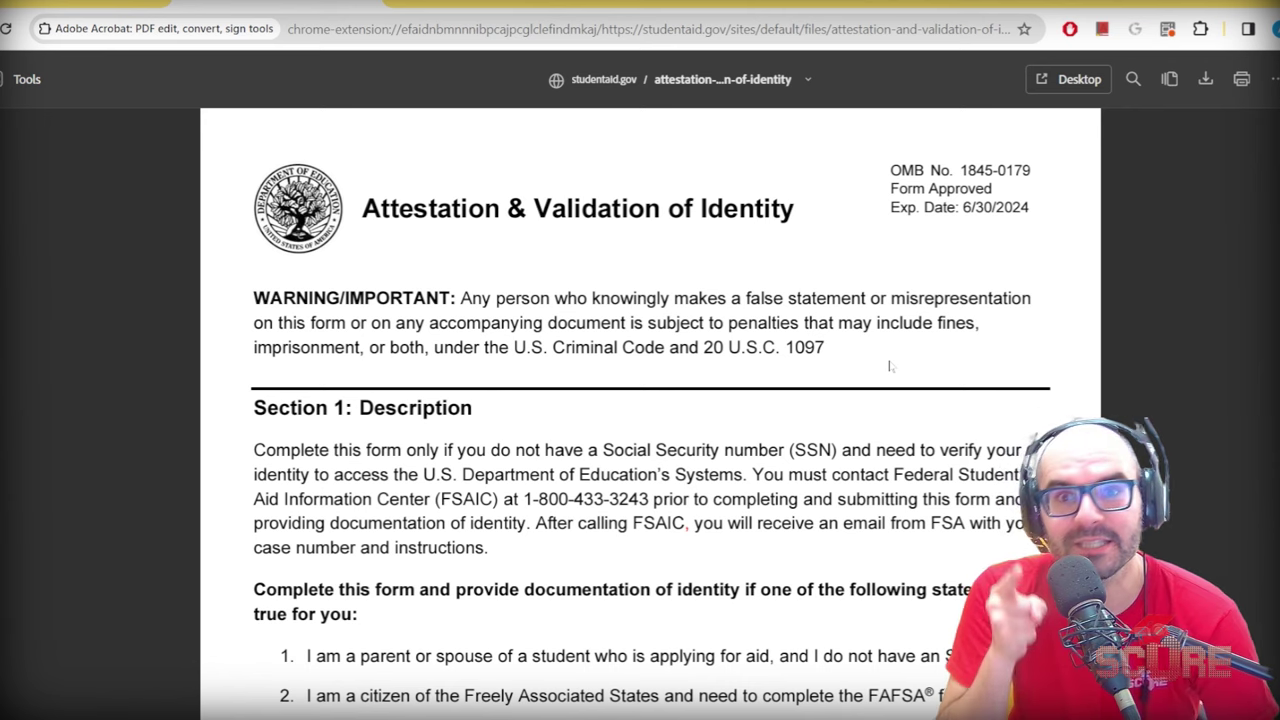
# Highlight the FSAIC contact sentence and the emailed case number sentence in Section 1
pyautogui.moveTo(674, 294); pyautogui.dragTo(572, 318)
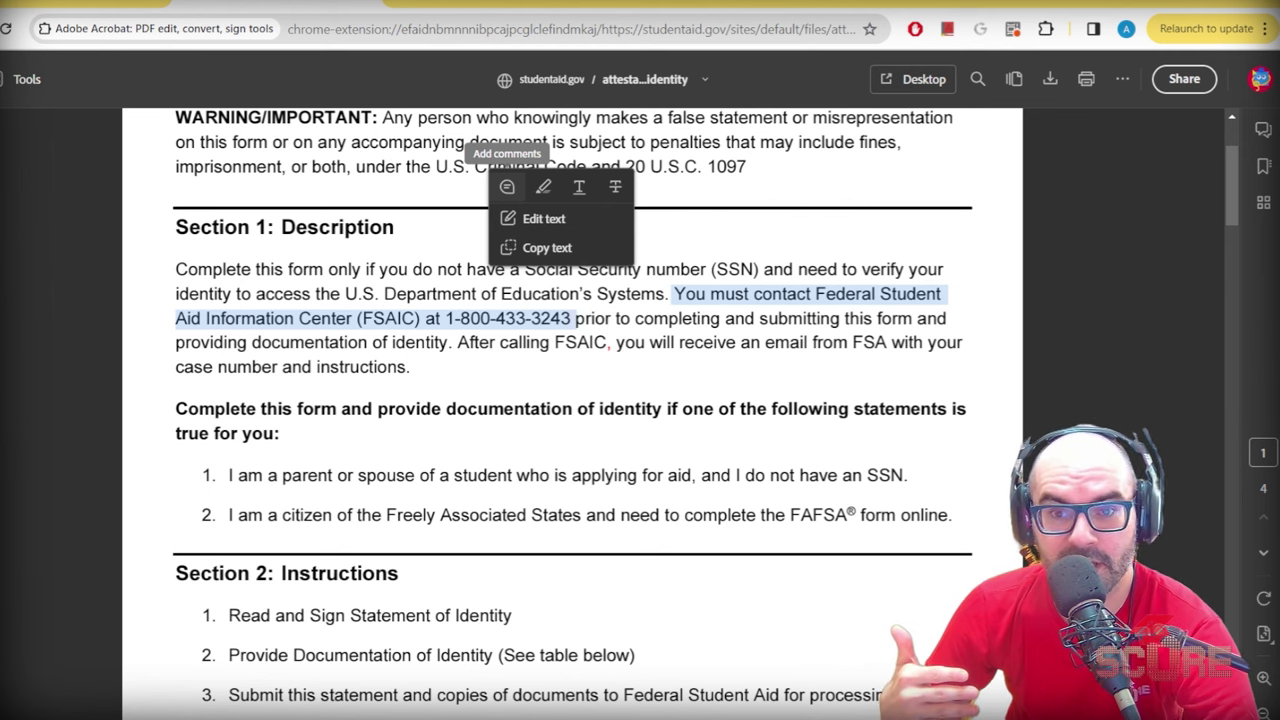
pyautogui.press('Escape')
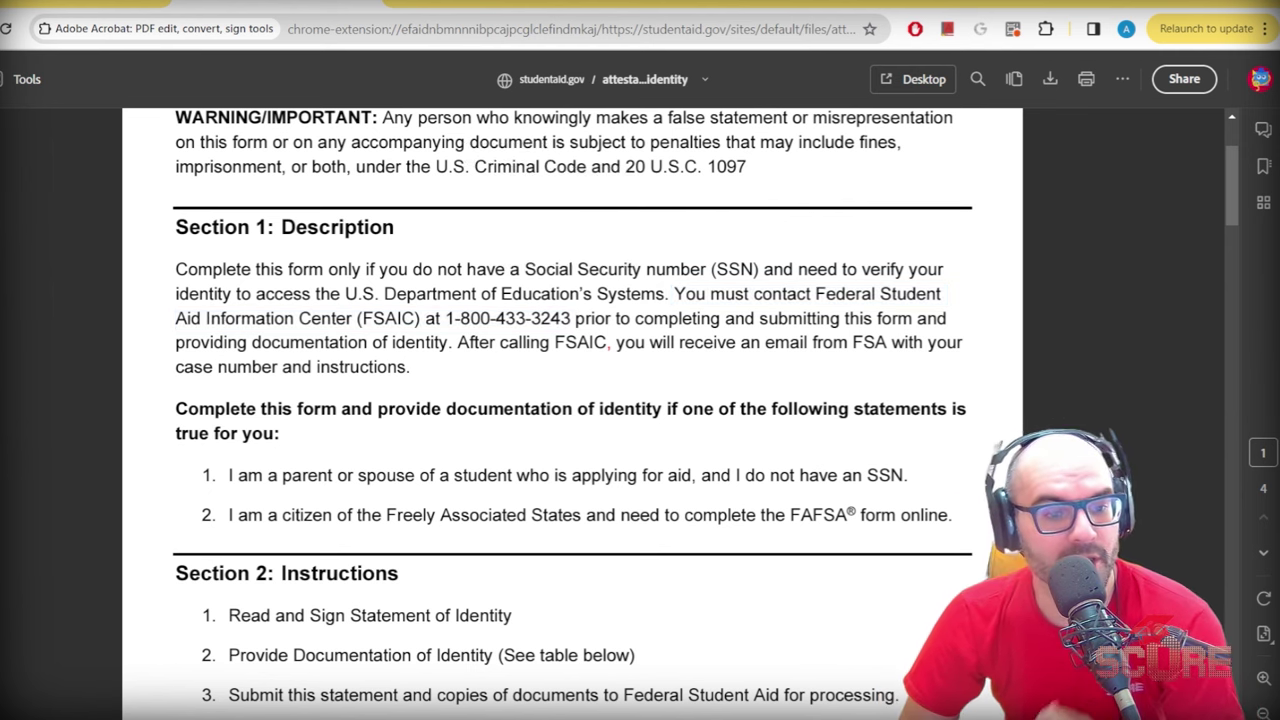
pyautogui.moveTo(716, 345); pyautogui.dragTo(284, 368)
pyautogui.click(315, 381)
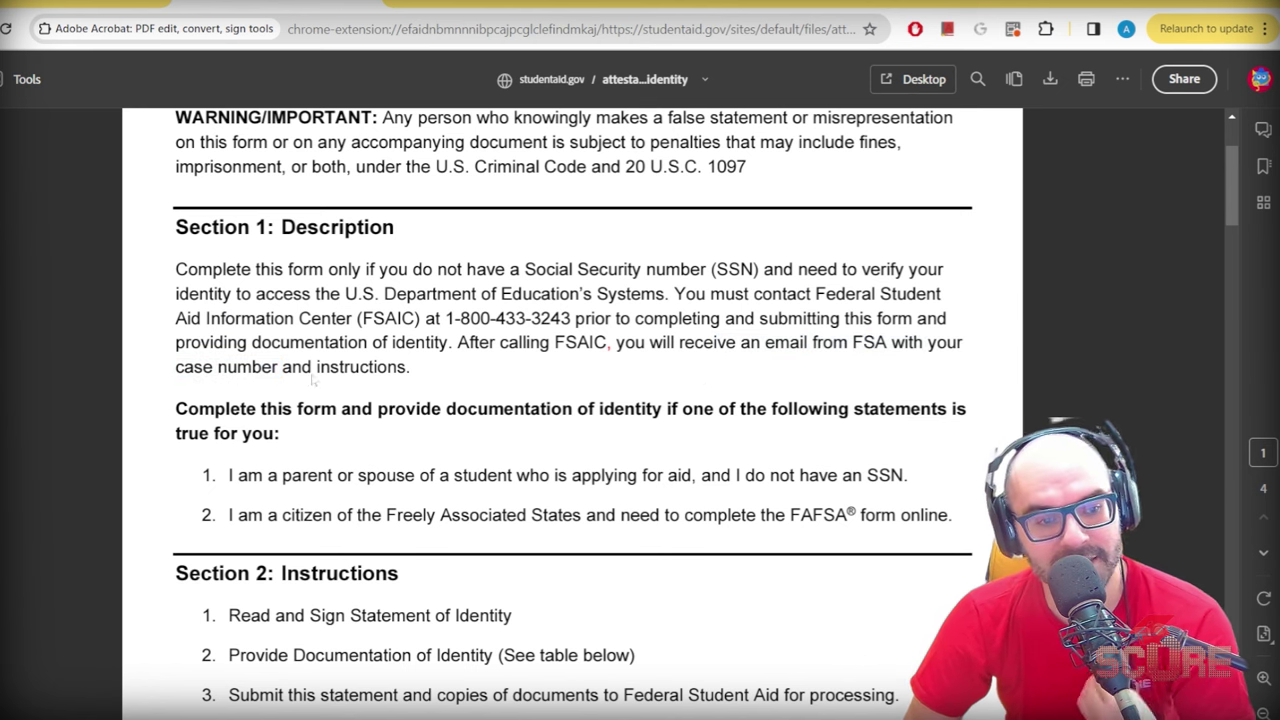
pyautogui.moveTo(175, 381); pyautogui.dragTo(280, 370)
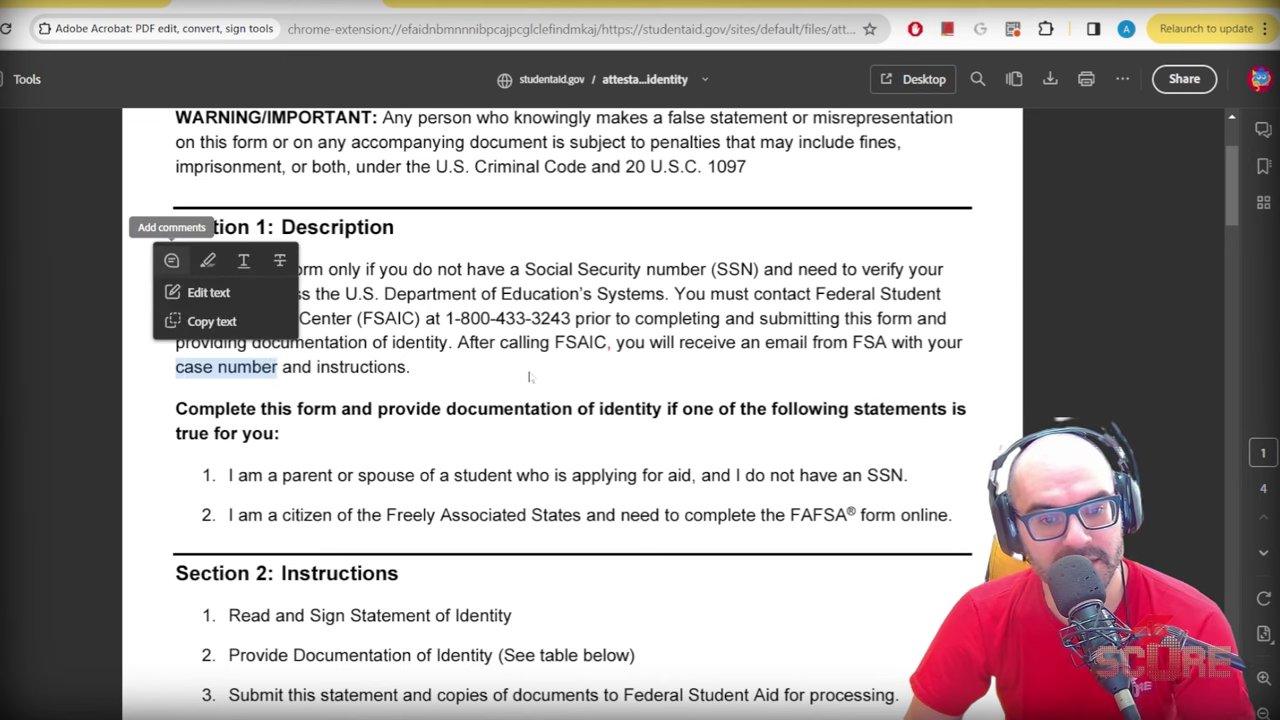
pyautogui.click(530, 376)
# Highlight the parent statement and its 'an SSN' wording further down
pyautogui.scroll(-3, 530, 376)
pyautogui.moveTo(228, 294); pyautogui.dragTo(962, 342)
pyautogui.click(496, 427)
pyautogui.moveTo(822, 295); pyautogui.dragTo(910, 296)
pyautogui.click(893, 425)
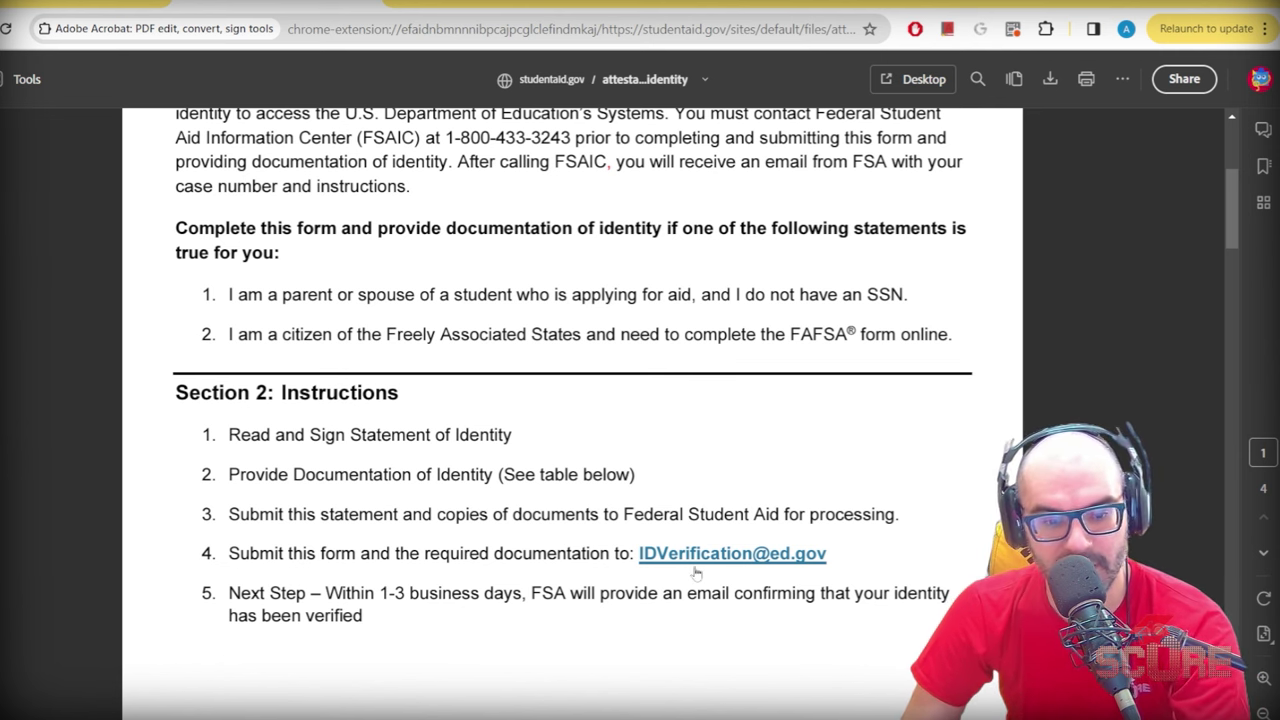
# Scroll through the PDF's Sections 2–6, highlighting the Case Number line along the way
pyautogui.scroll(-1, 700, 490)
pyautogui.scroll(-3, 700, 476)
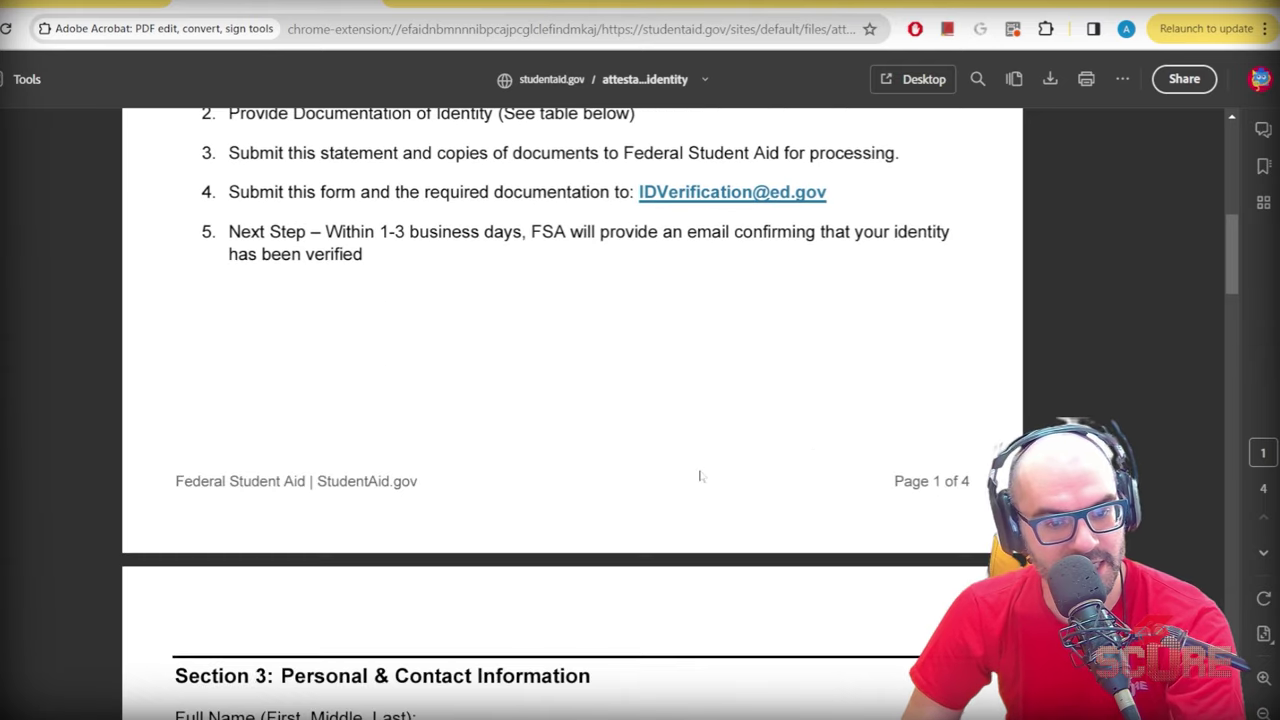
pyautogui.scroll(-3, 700, 476)
pyautogui.scroll(-2, 700, 477)
pyautogui.moveTo(160, 280); pyautogui.dragTo(866, 563)
pyautogui.moveTo(166, 447); pyautogui.dragTo(575, 465)
pyautogui.click(727, 493)
pyautogui.scroll(-3, 727, 493)
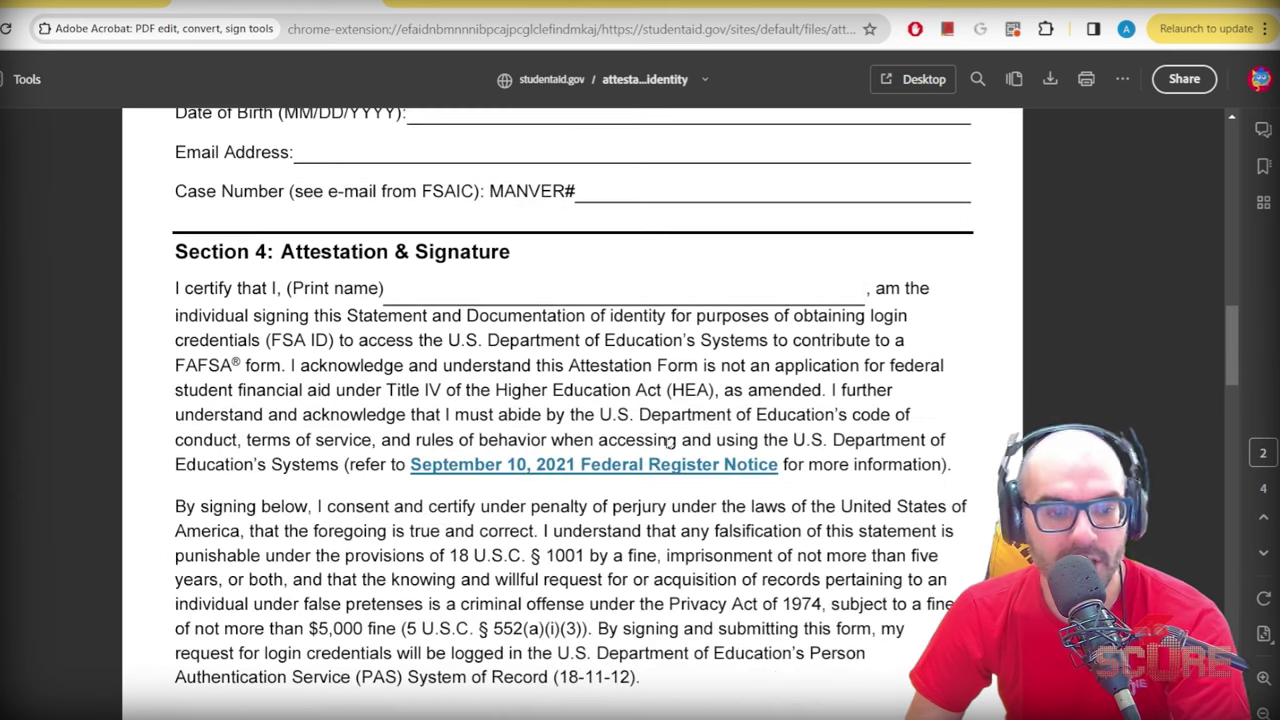
pyautogui.scroll(-5, 727, 340)
pyautogui.scroll(3, 593, 356)
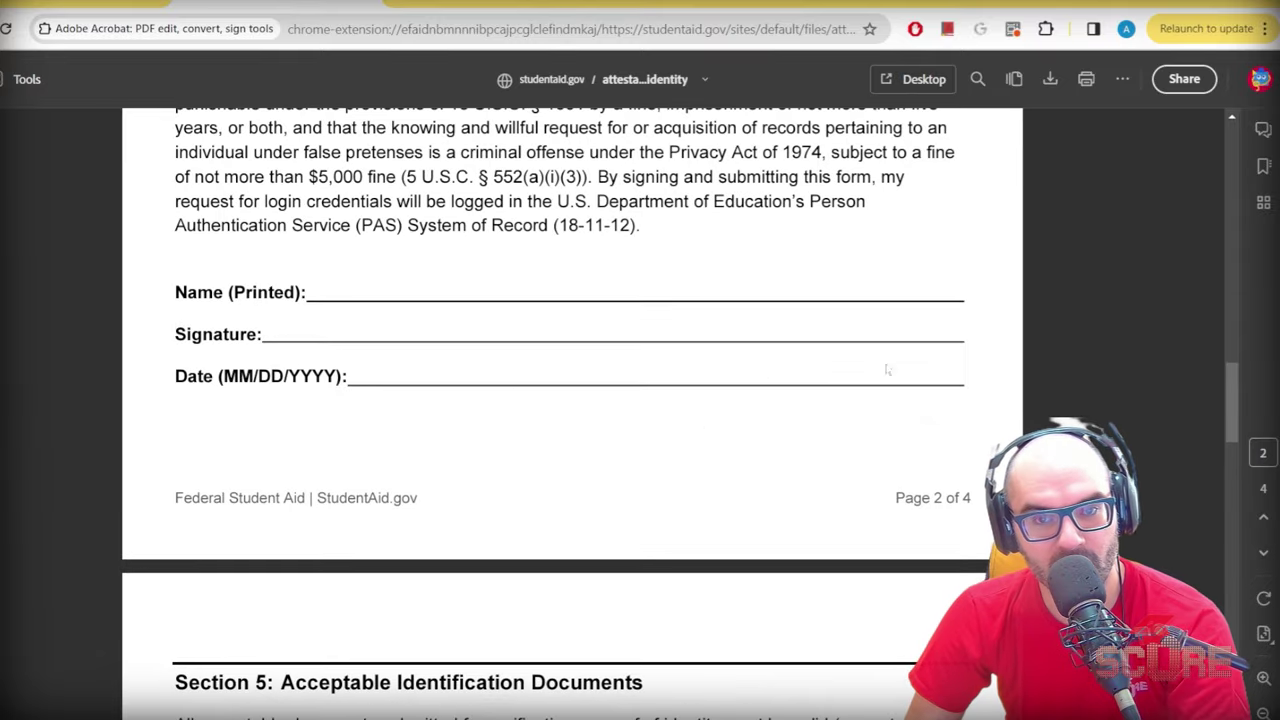
pyautogui.scroll(1, 886, 366)
pyautogui.scroll(-5, 508, 483)
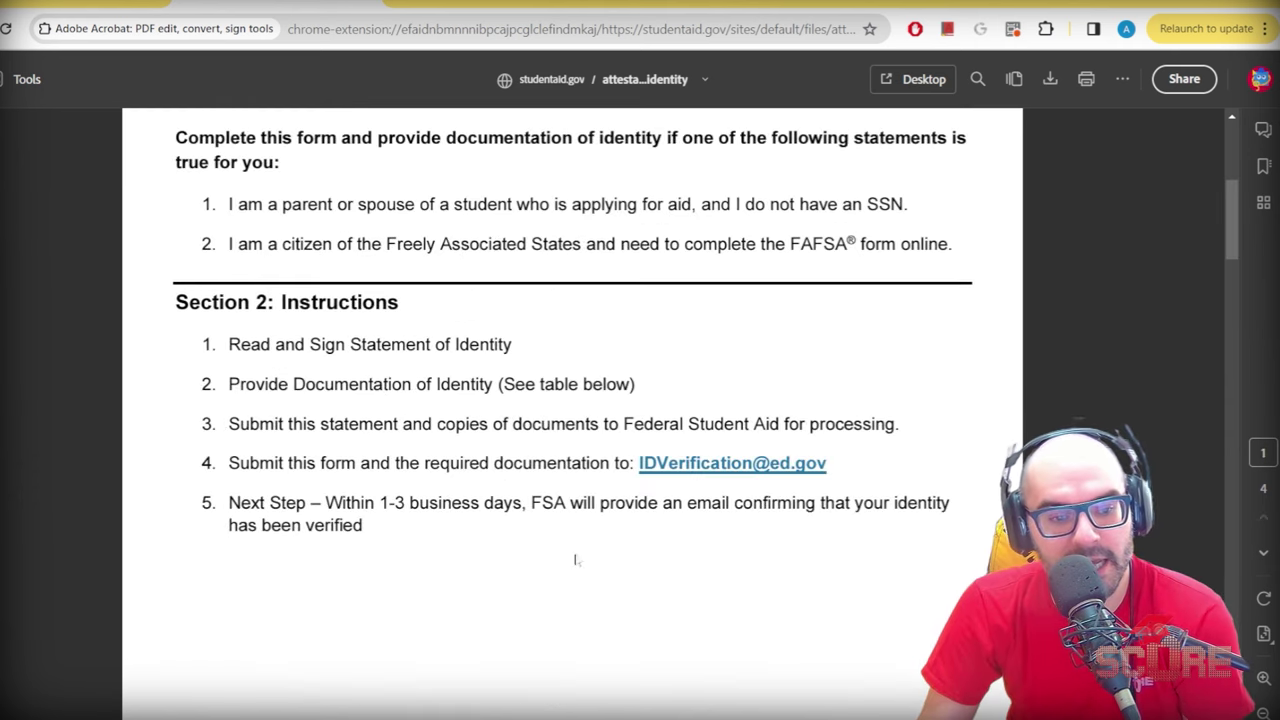
pyautogui.scroll(5, 536, 594)
pyautogui.scroll(-15, 536, 594)
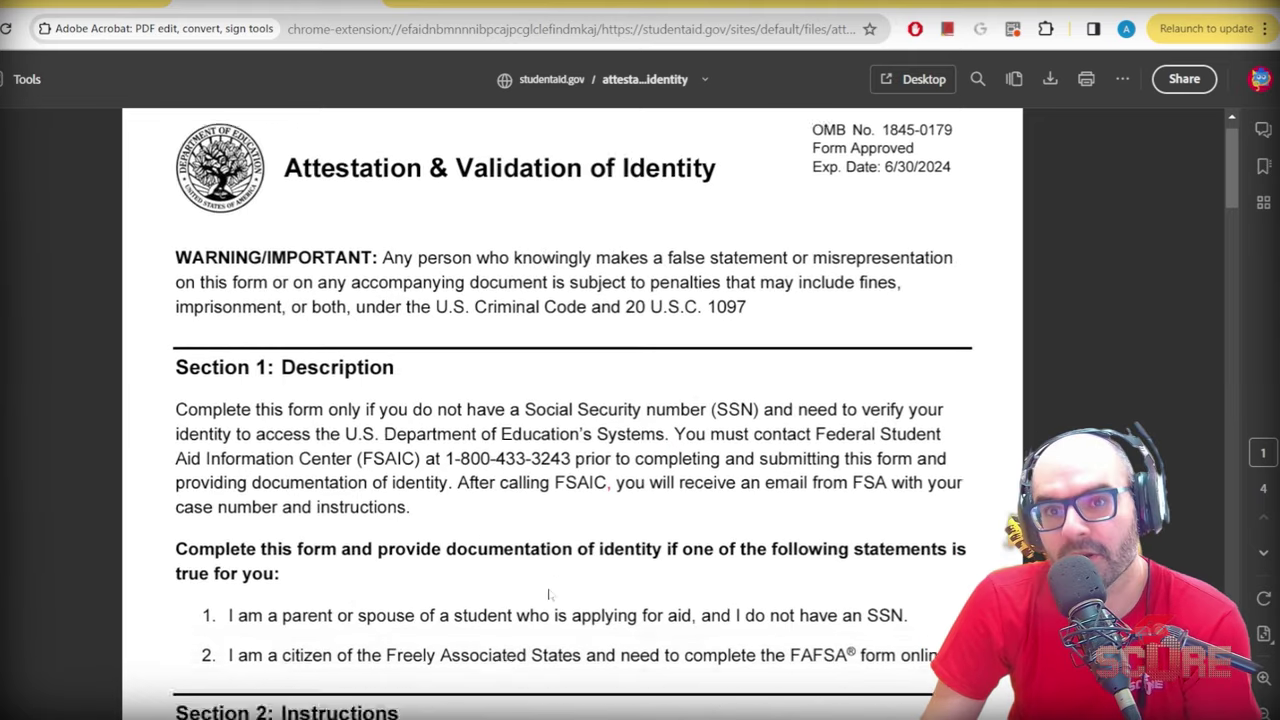
pyautogui.scroll(-10, 519, 616)
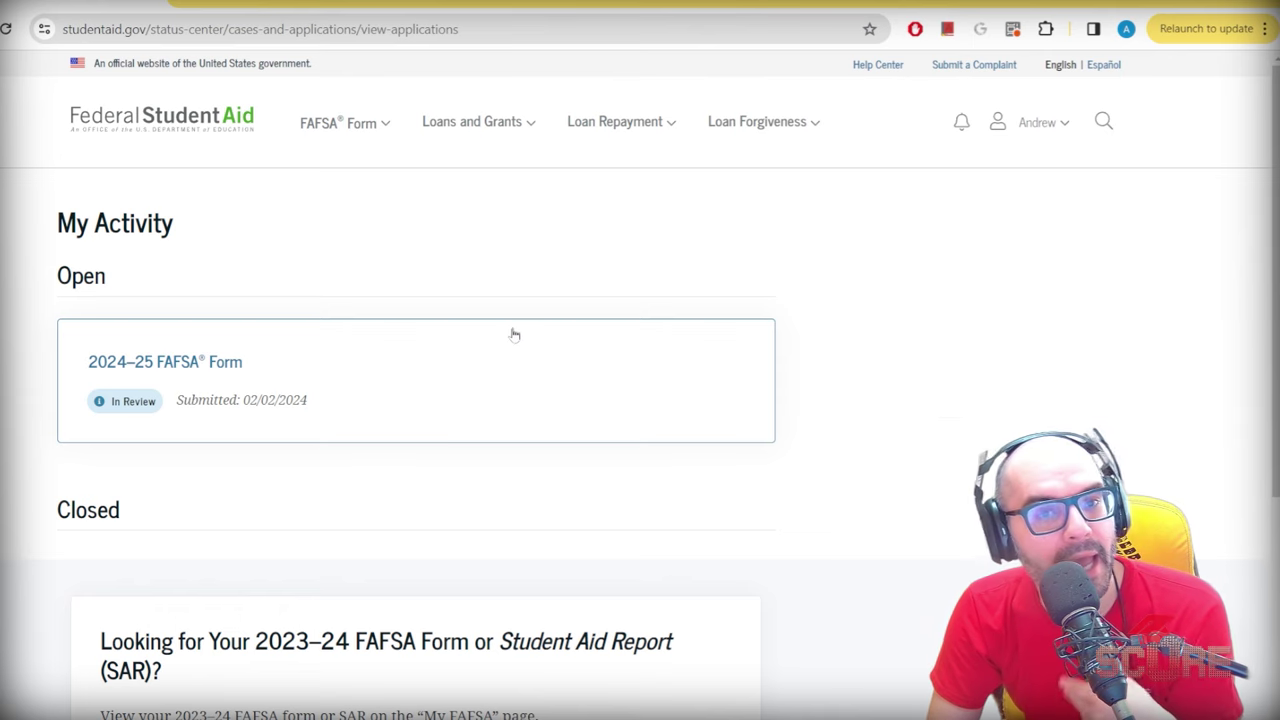
# Open the 2024–25 FAFSA Form details and point out the Form Started and Form Submitted entries
pyautogui.click(406, 400)
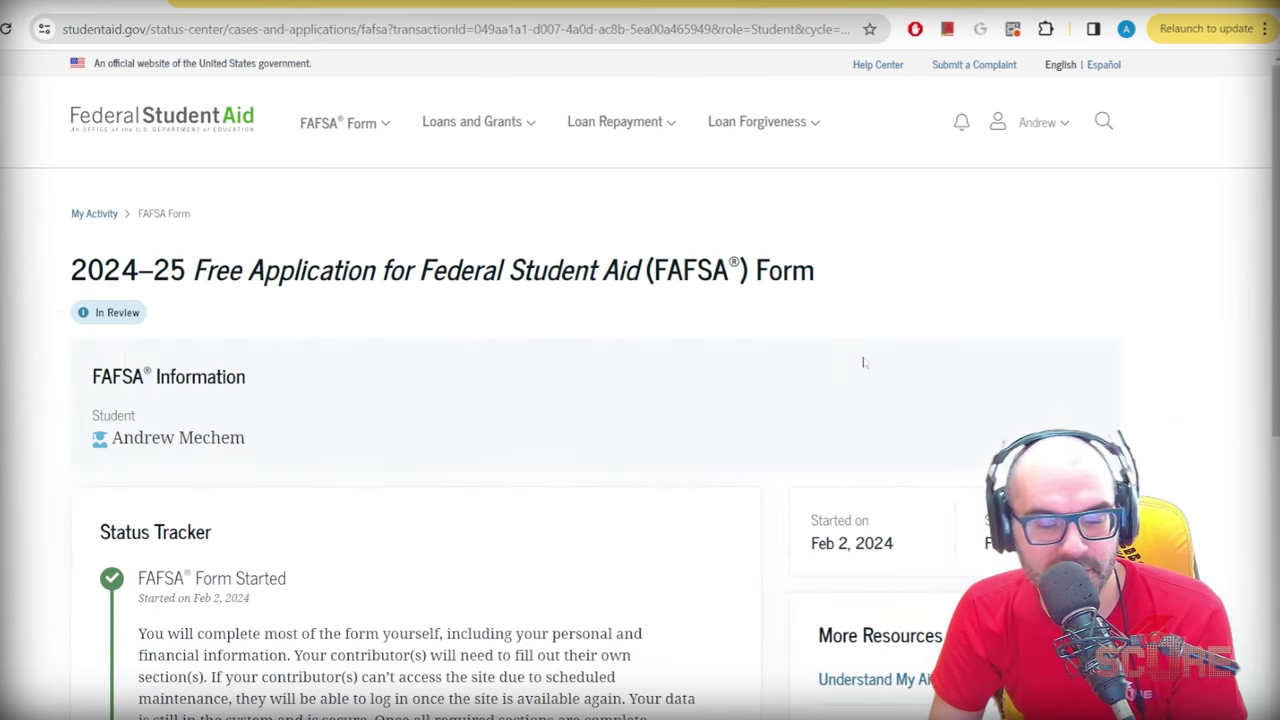
pyautogui.scroll(-2, 716, 352)
pyautogui.scroll(-1, 716, 352)
pyautogui.moveTo(204, 295); pyautogui.dragTo(416, 362)
pyautogui.click(288, 489)
pyautogui.moveTo(158, 522); pyautogui.dragTo(425, 522)
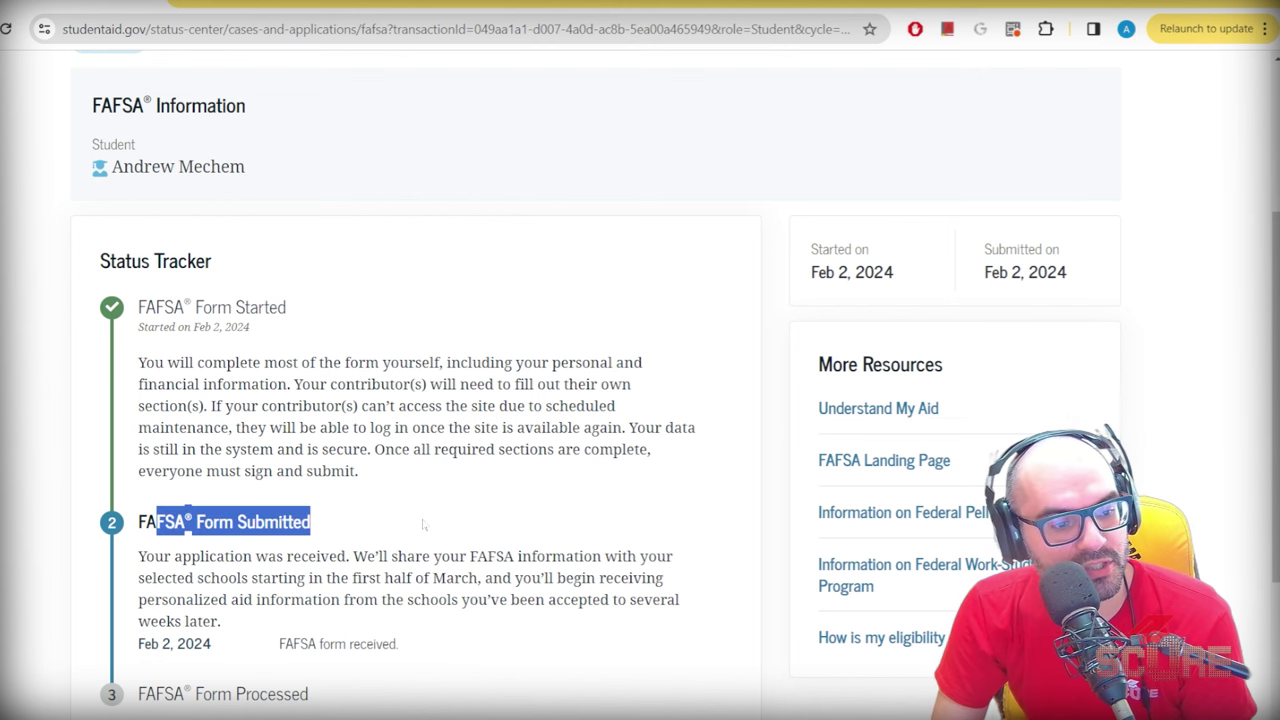
pyautogui.click(670, 512)
# Highlight that schools receive the FAFSA information in the first half of March
pyautogui.scroll(-3, 670, 512)
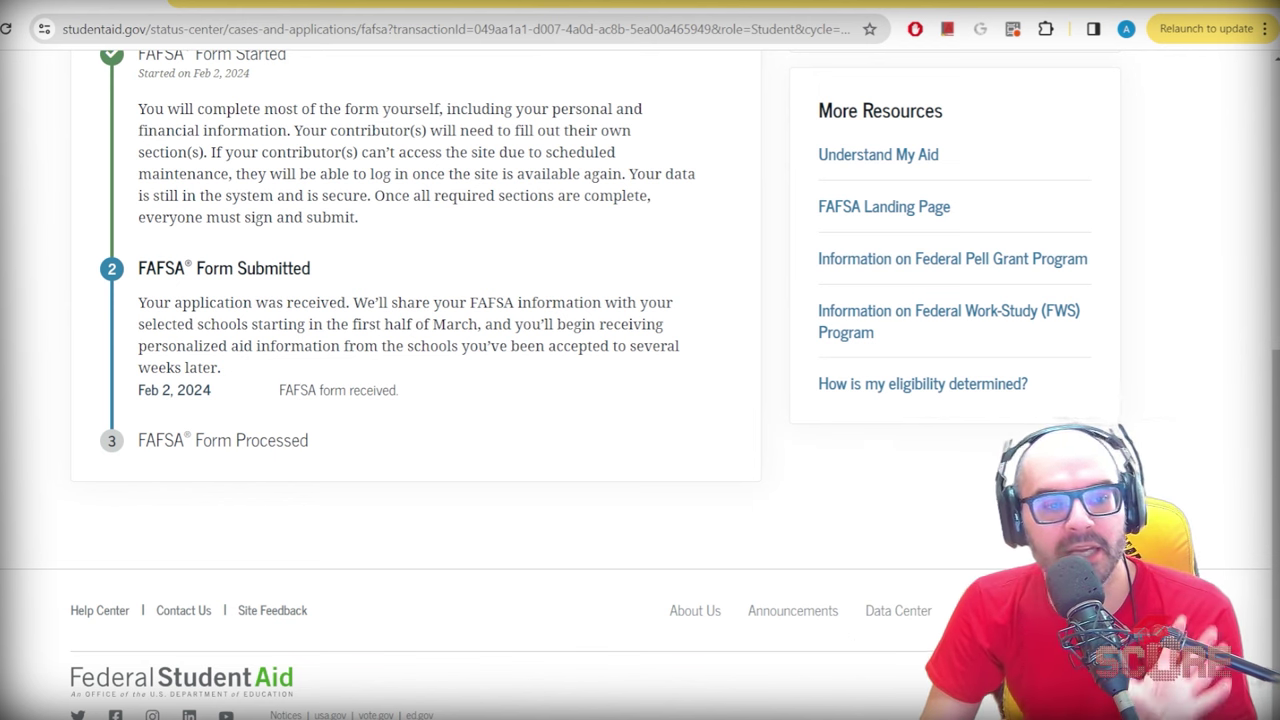
pyautogui.moveTo(680, 302); pyautogui.dragTo(482, 324)
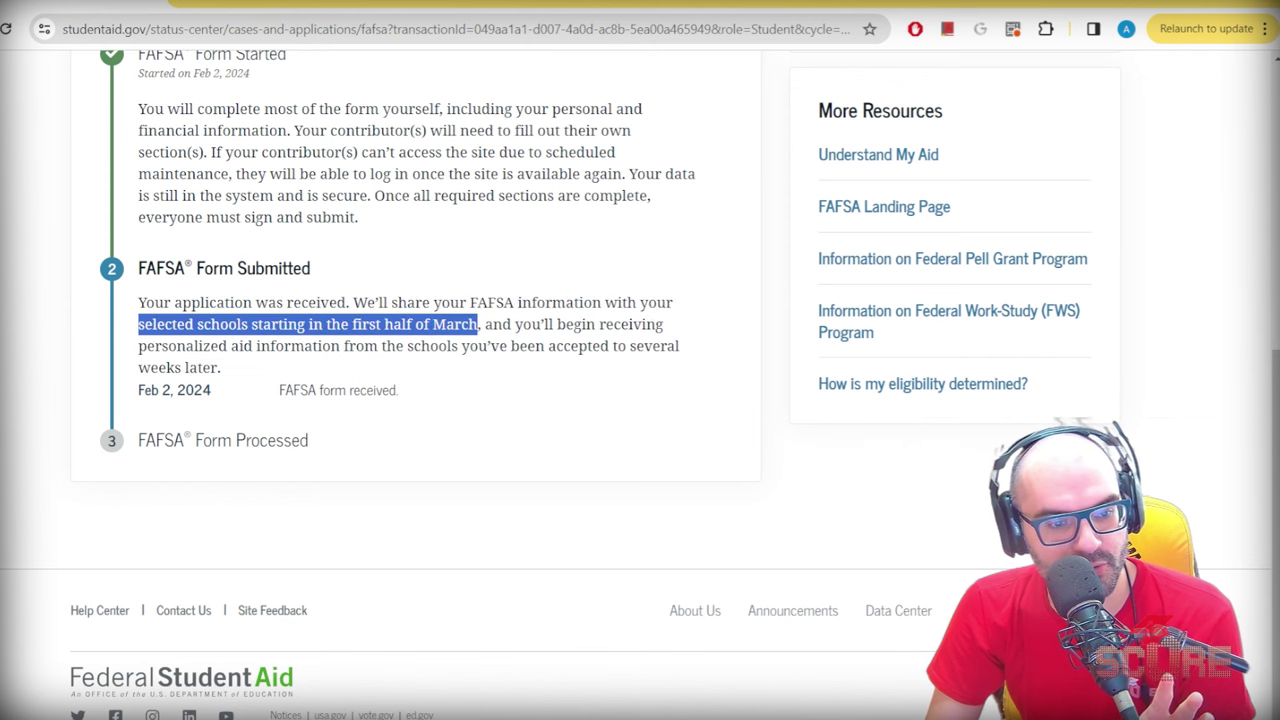
pyautogui.click(482, 324)
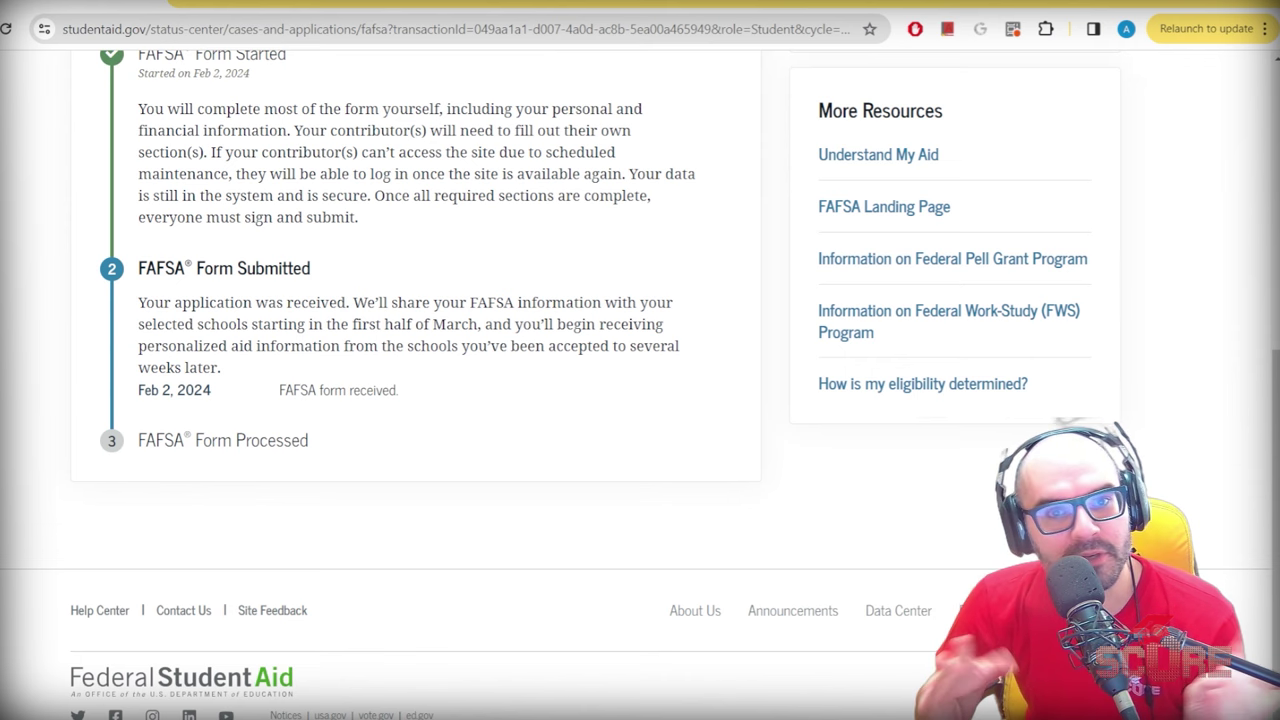
pyautogui.scroll(2, 415, 350)
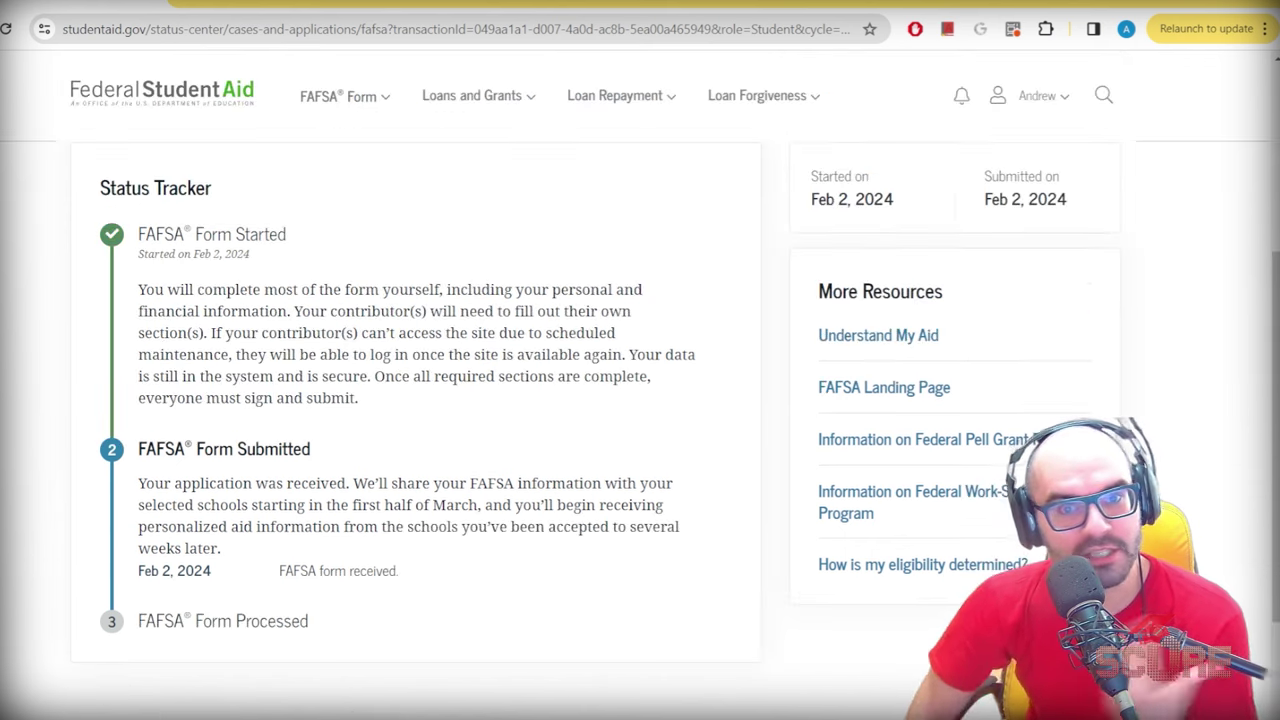